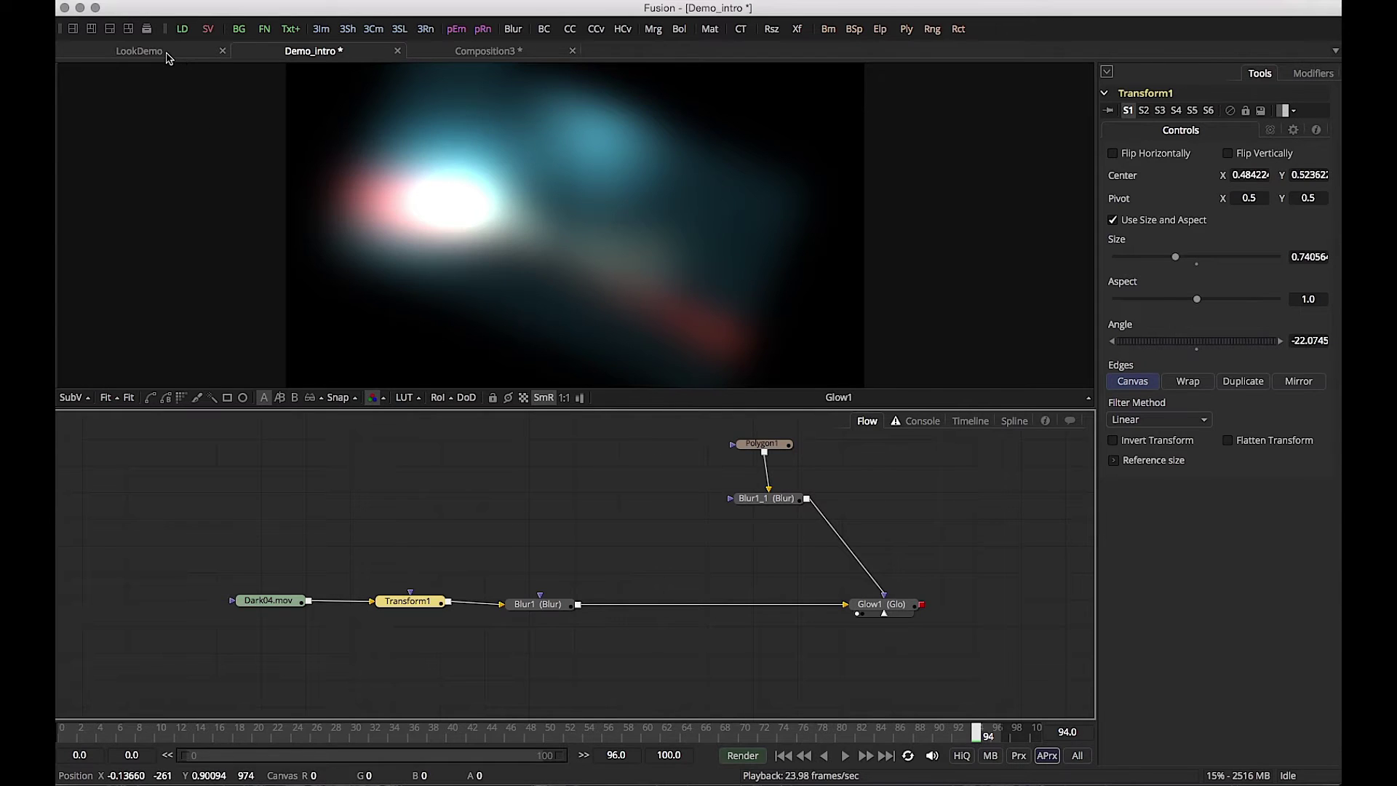
Step: Switch to the LookDemo composition and show it in a single large viewer
left_click(165, 53)
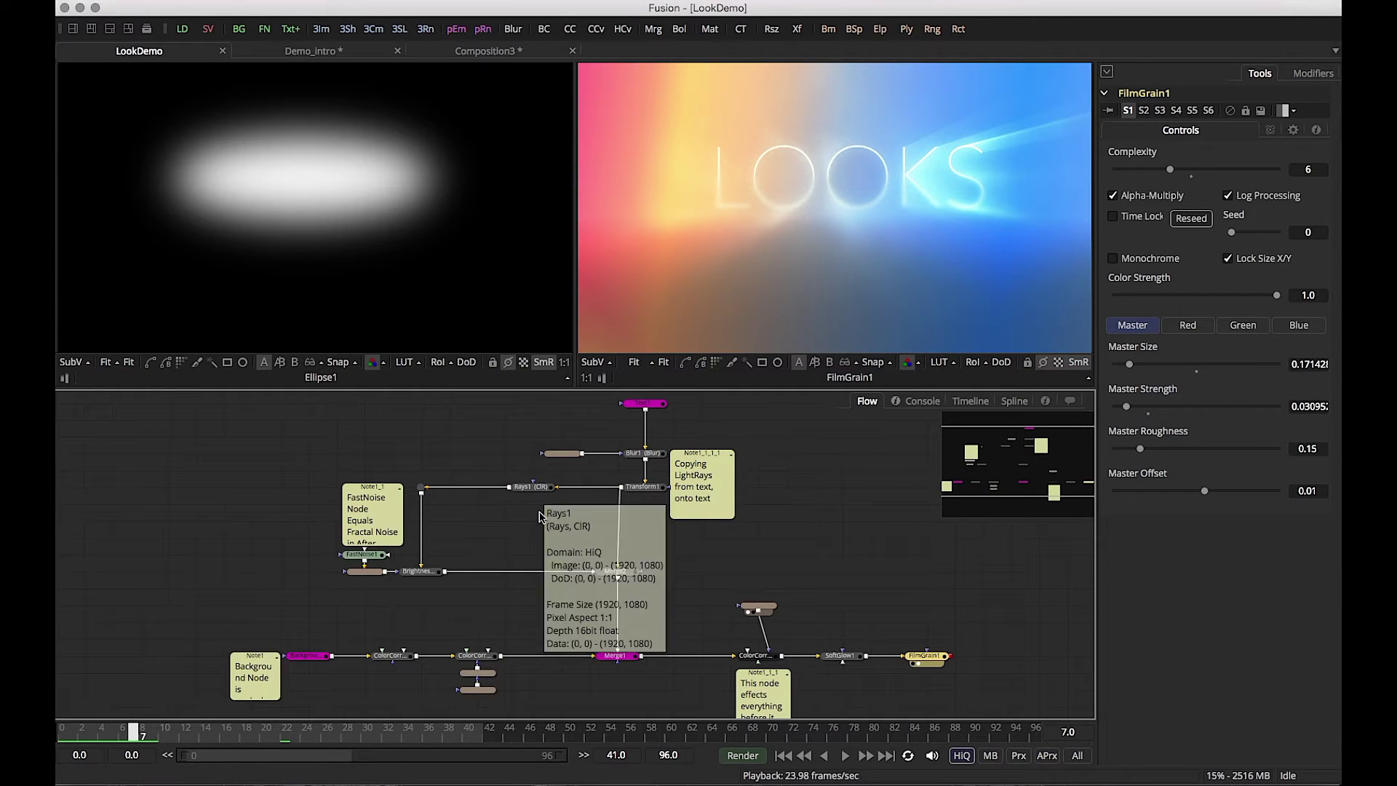
left_click(73, 28)
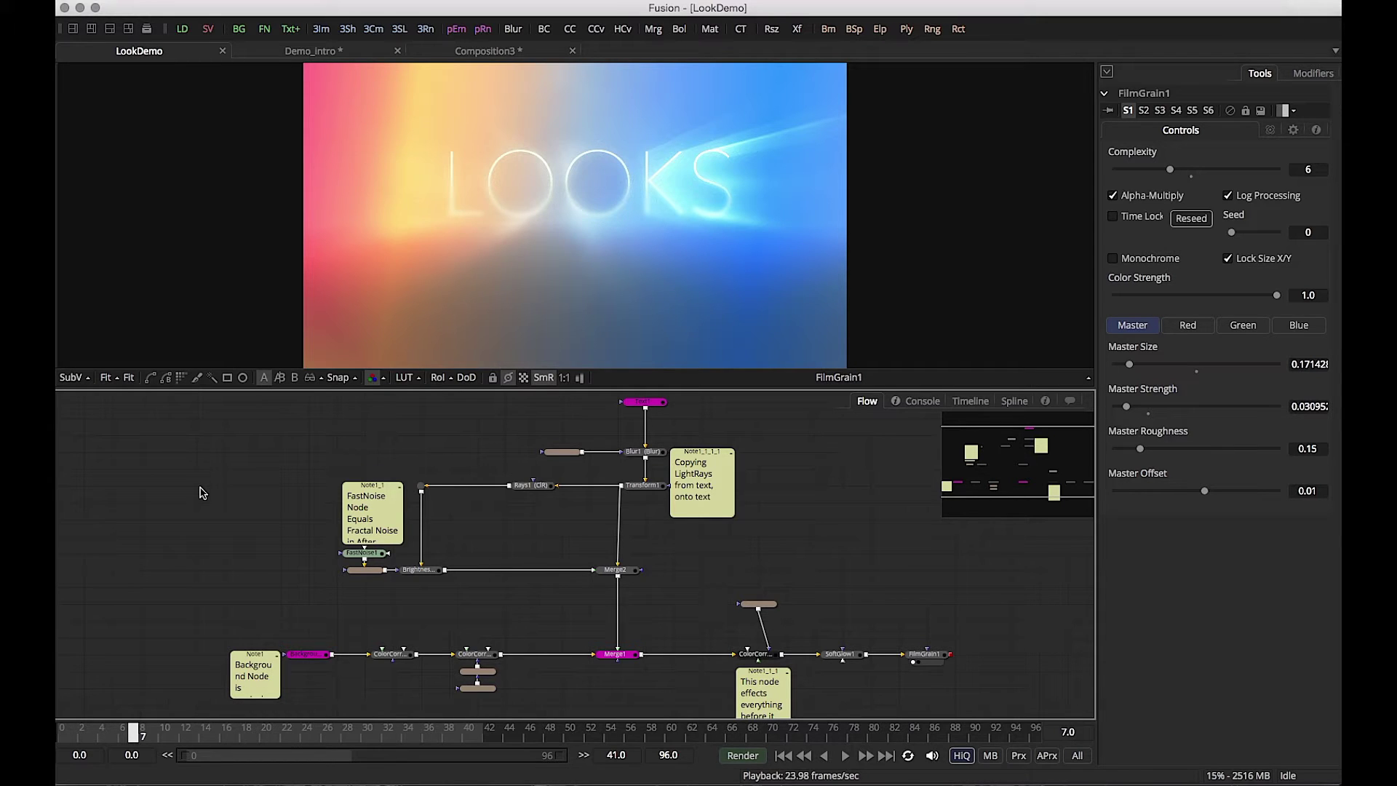
scroll(299, 636, "down", 1)
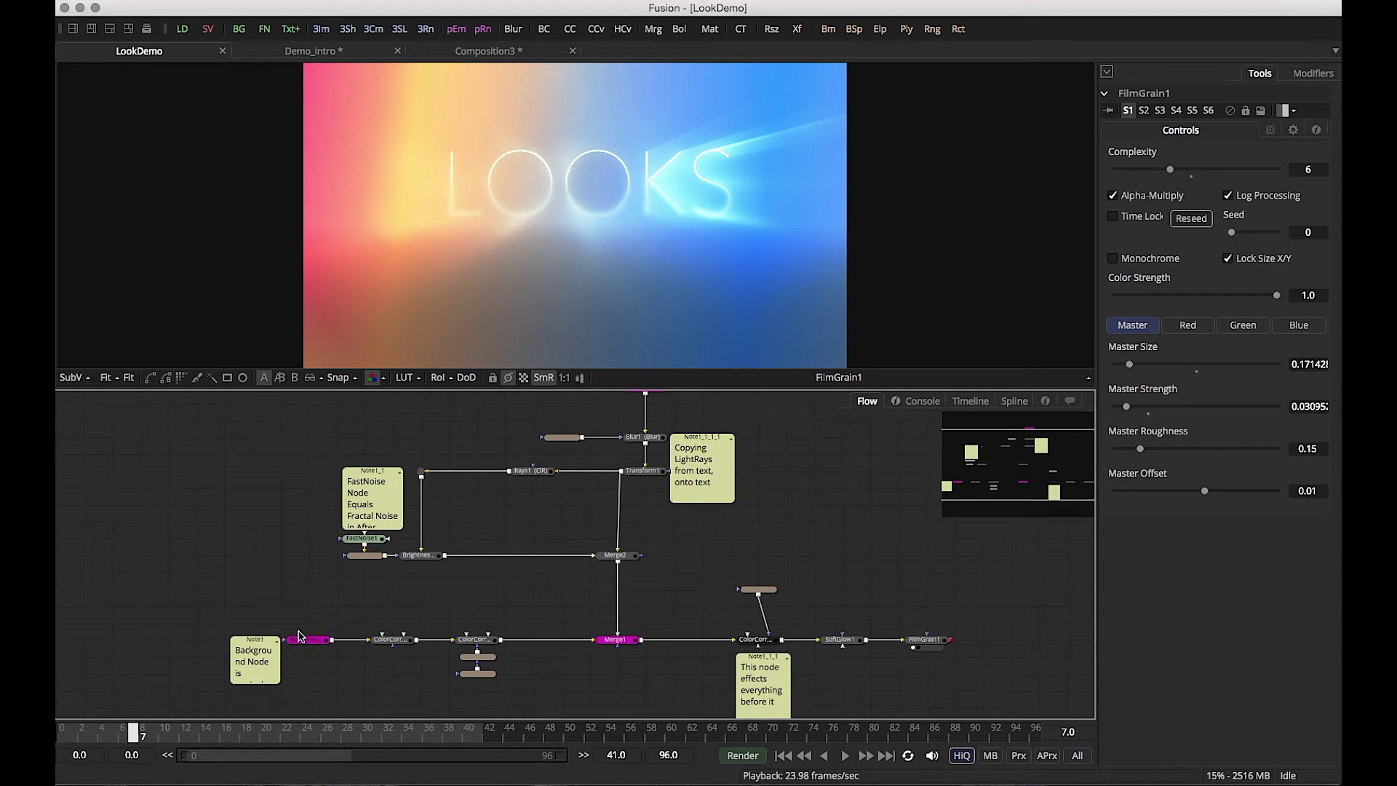
scroll(298, 640, "up", 2)
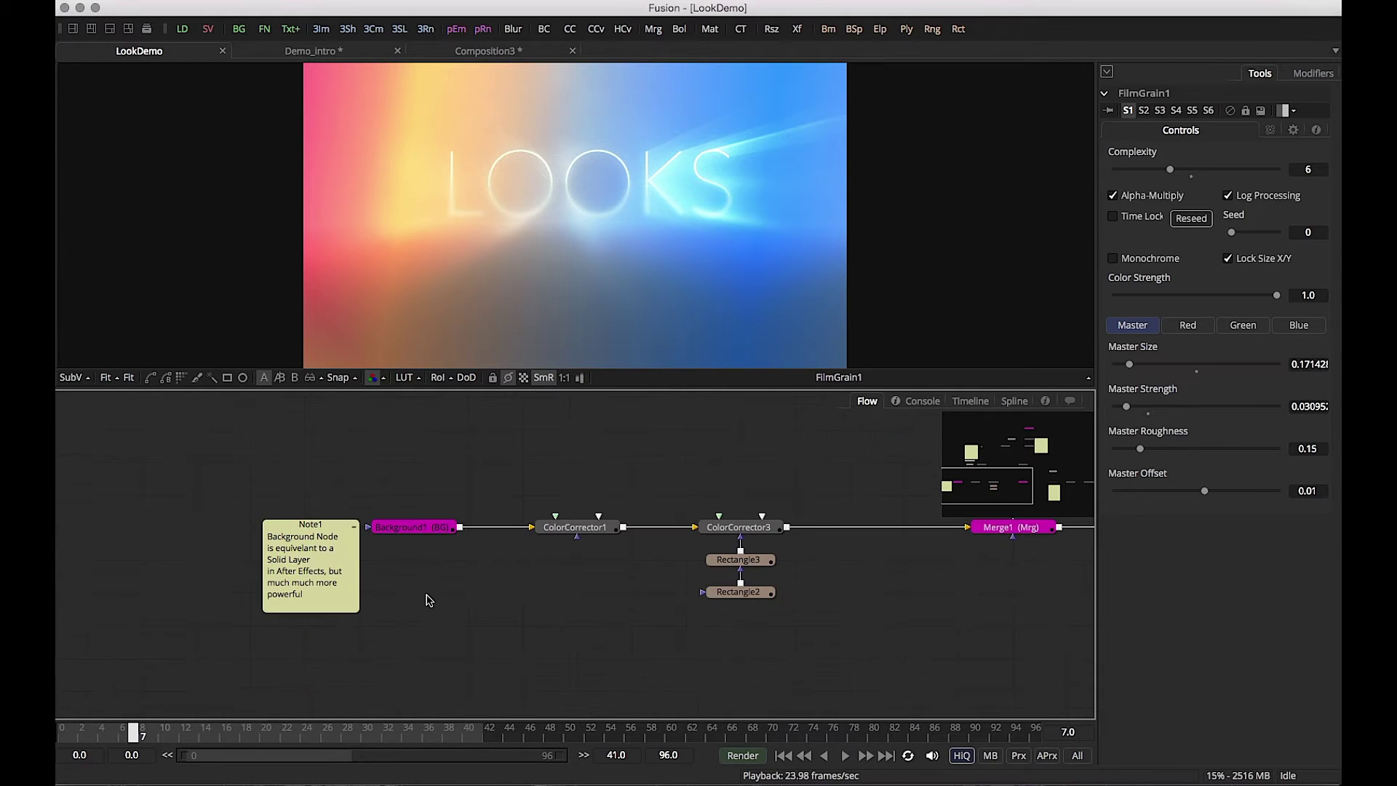
Step: Inspect Background1's gradient settings, then deselect it to hide the overlay
left_click(420, 531)
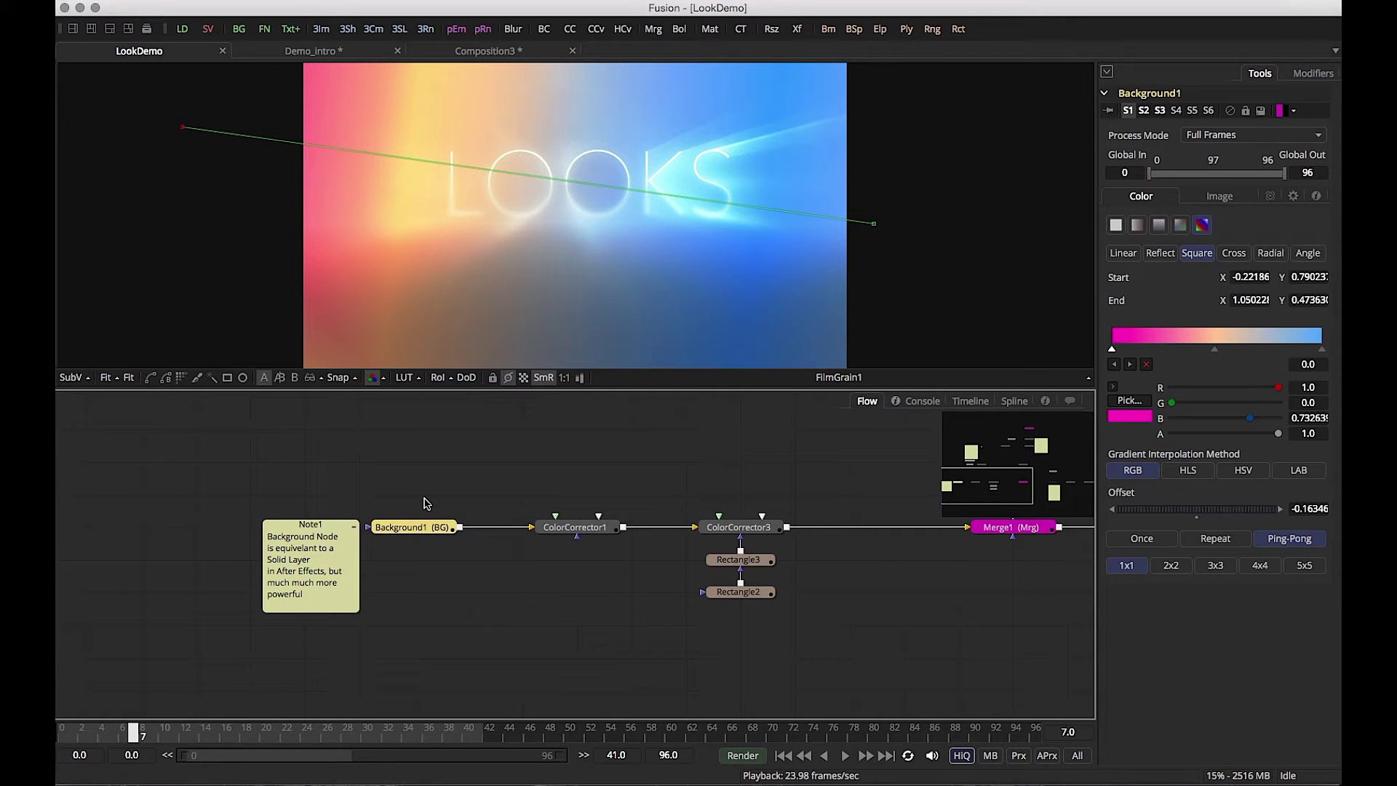
left_click(437, 461)
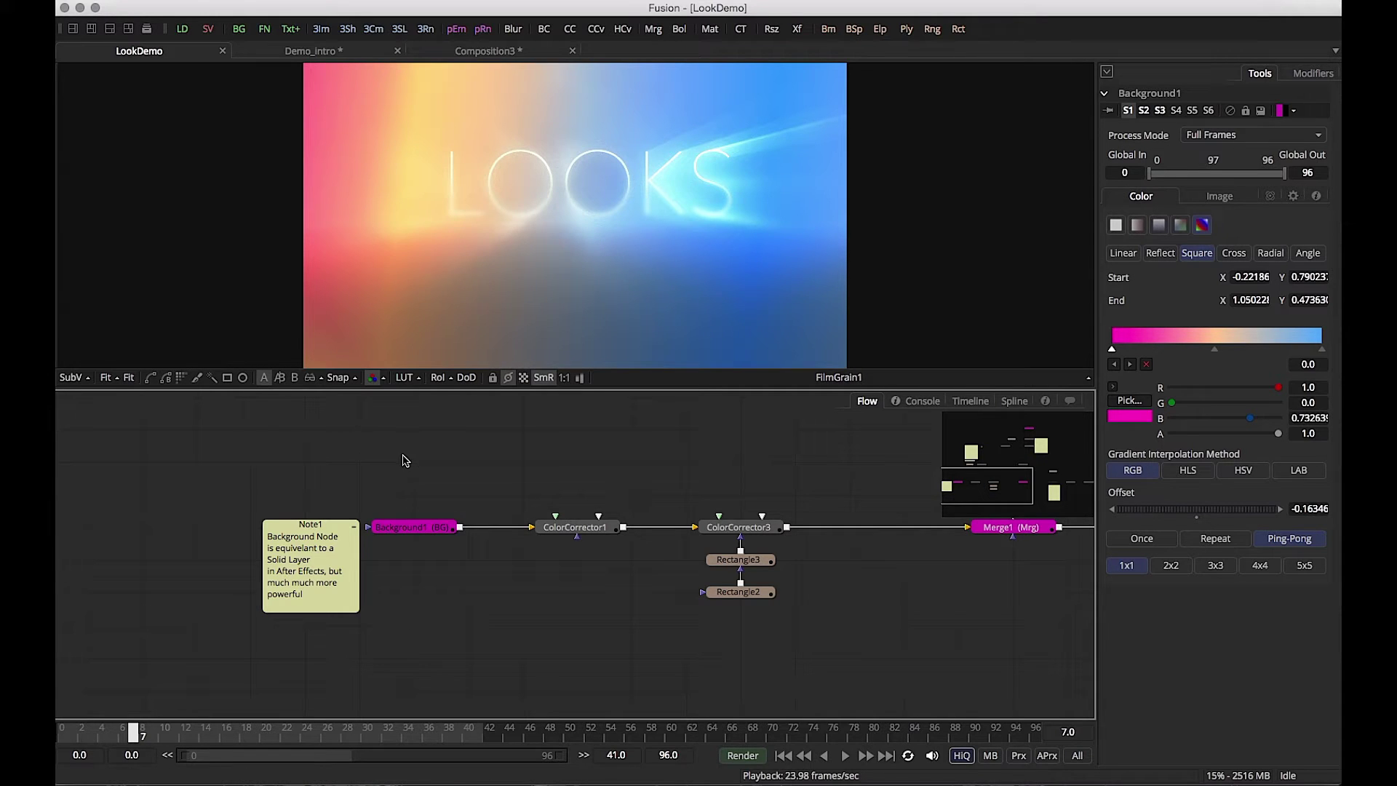
scroll(402, 460, "up", 5)
scroll(287, 564, "down", 1)
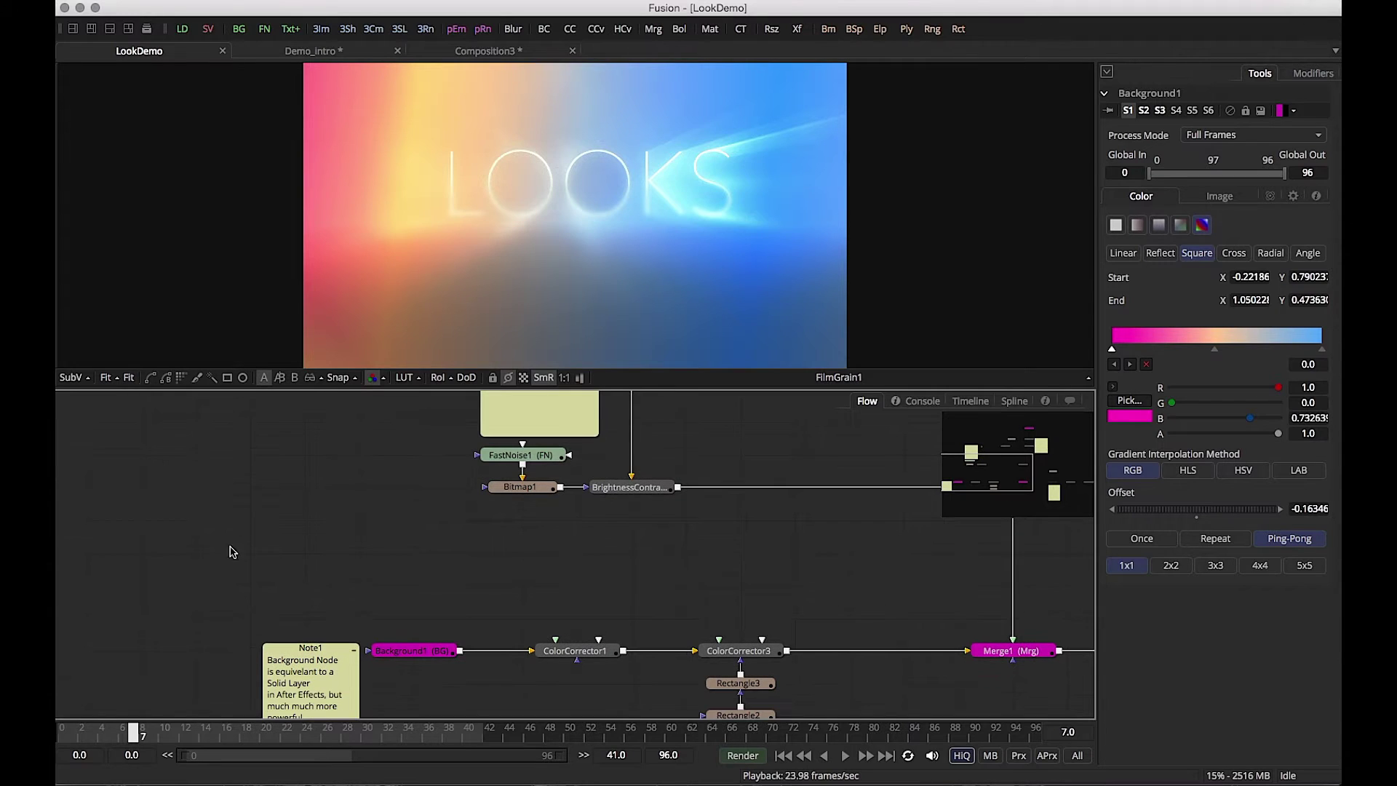
Step: Add a Background node via the 'bg' tool search and show Background2 in the viewer
key("shift+space")
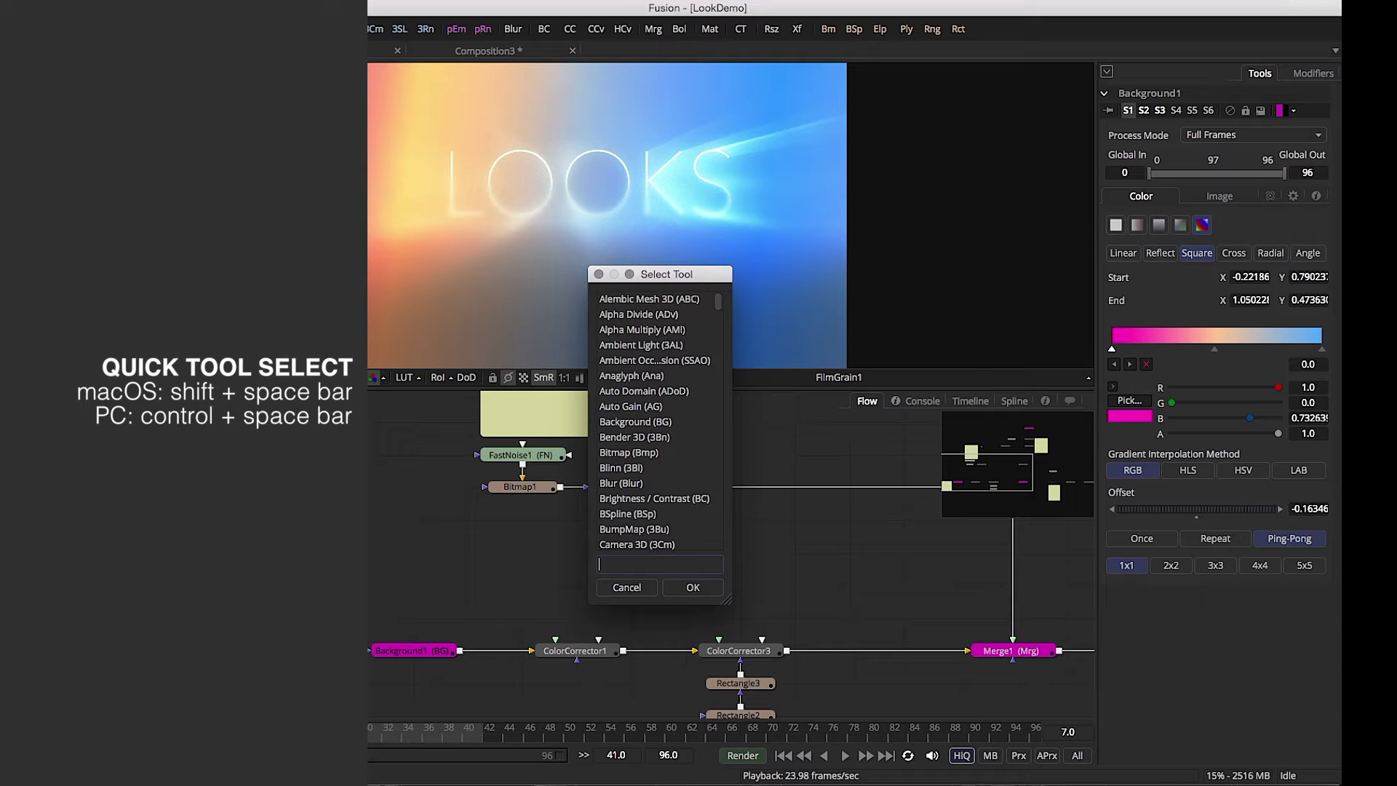
type("bg")
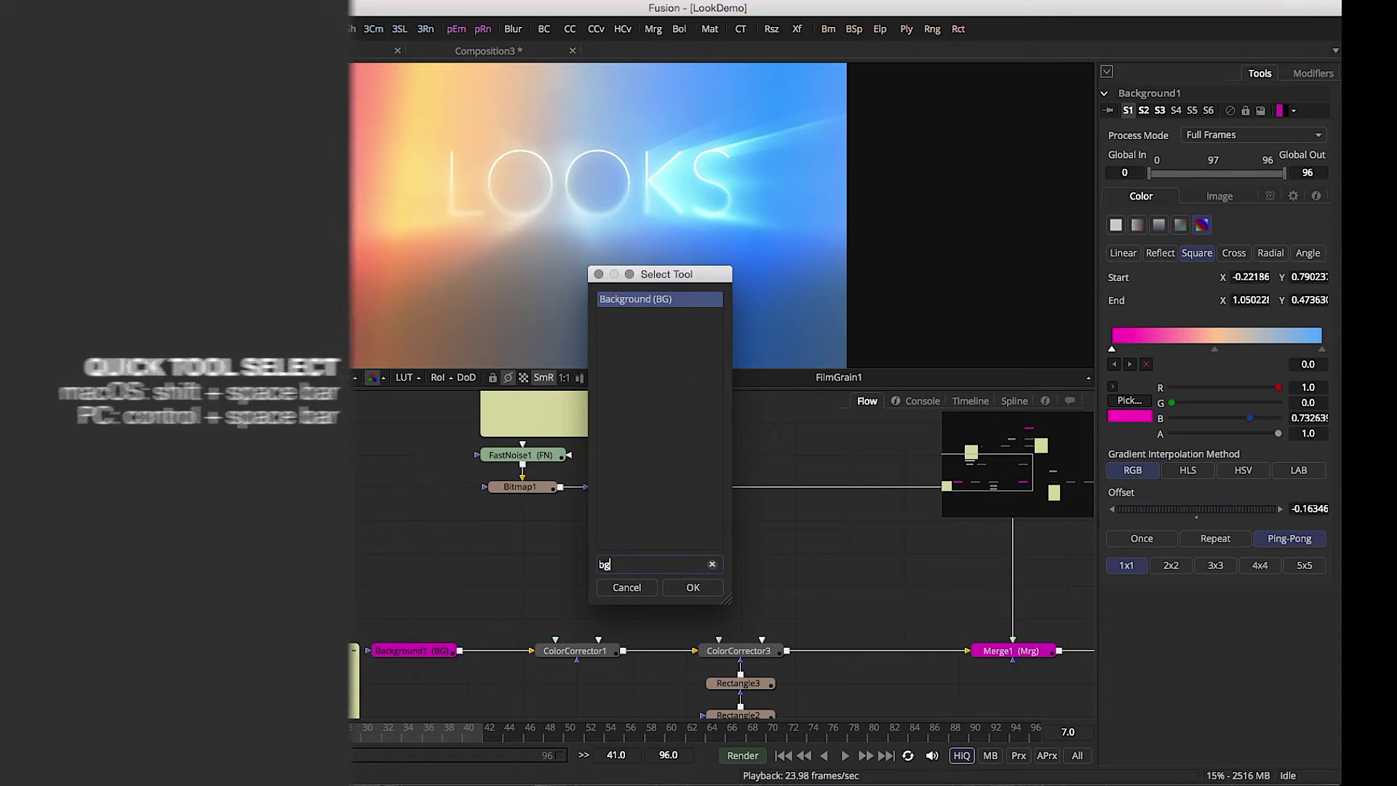
key("Return")
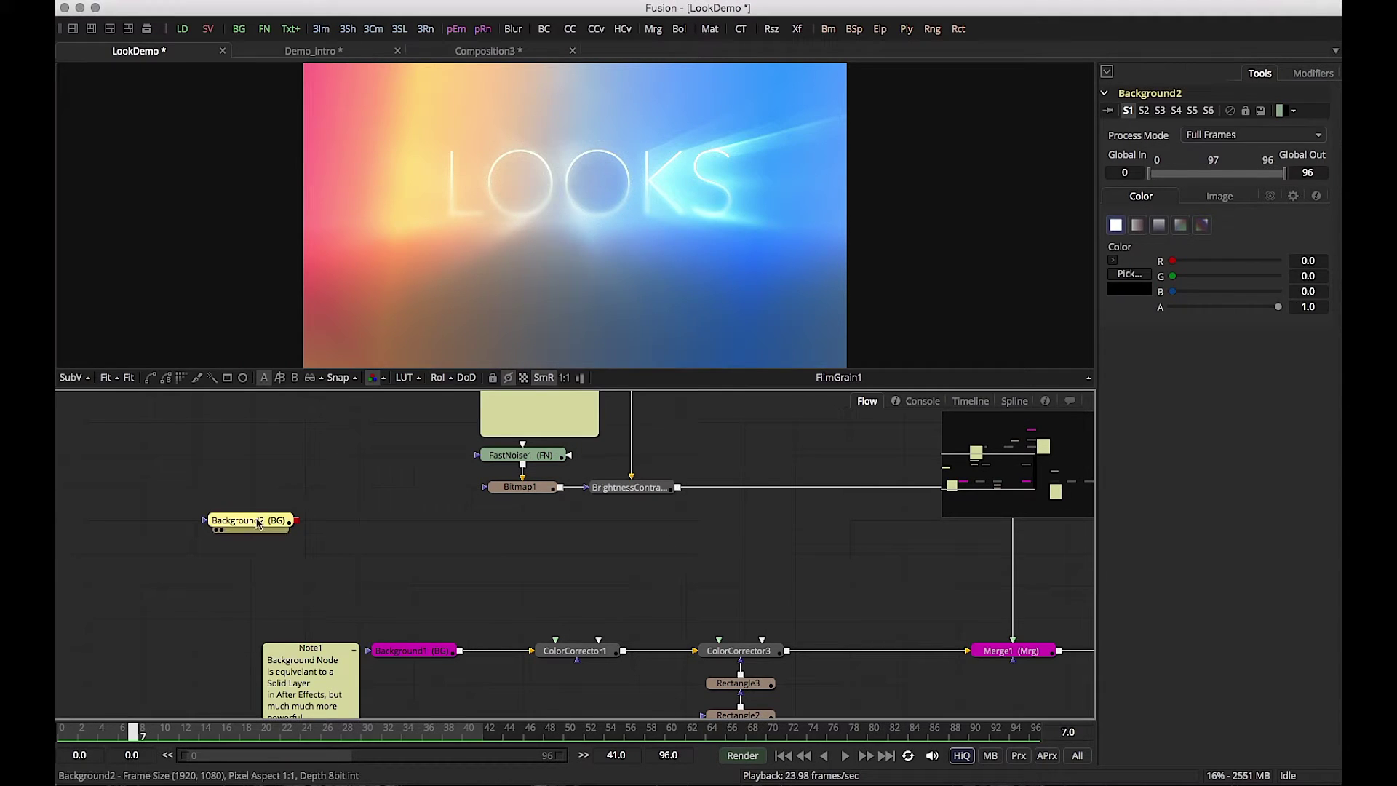
mouse_move(258, 522)
left_click_drag(264, 526, 499, 262)
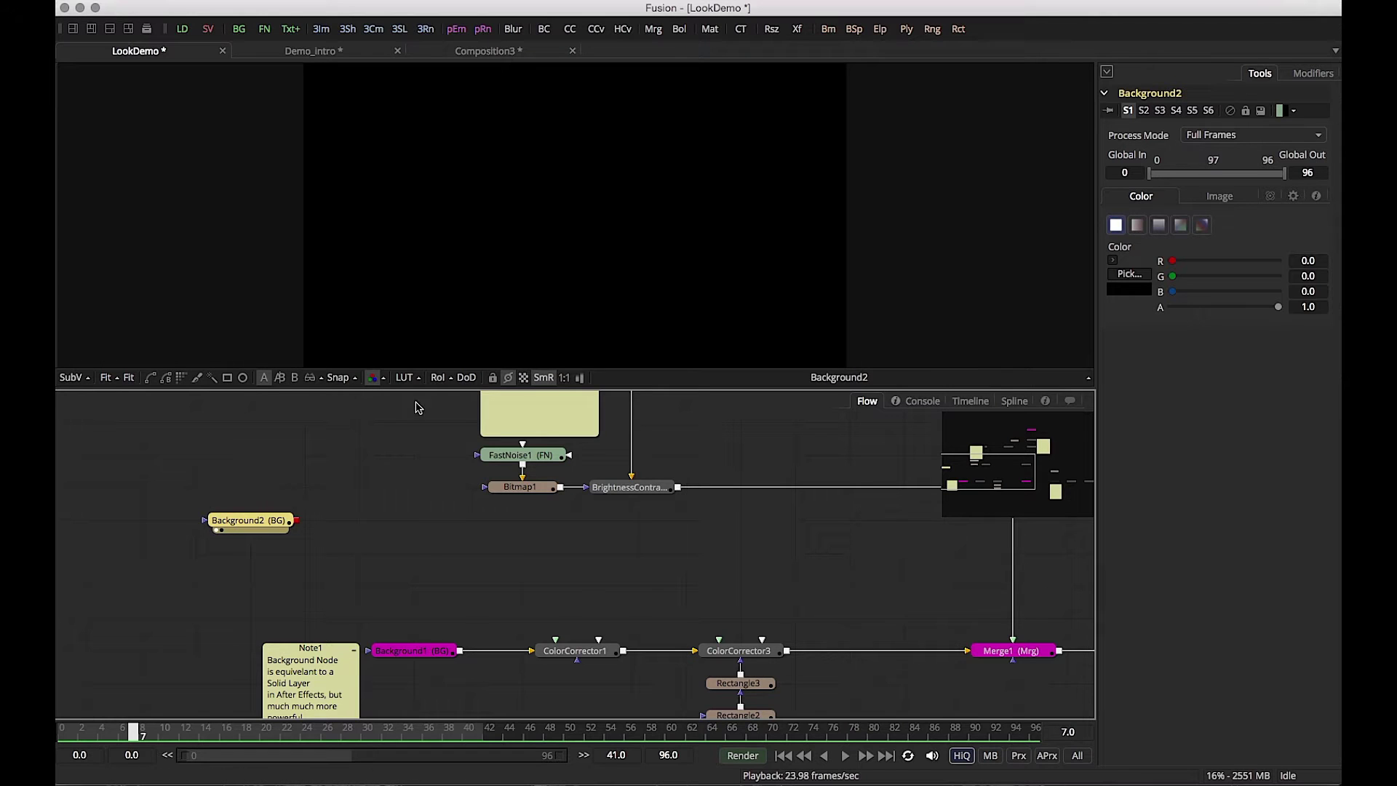
Step: Colour Background2 solid blue and try an Ellipse mask, shrinking it and shifting it left
left_click(1112, 260)
left_click_drag(1149, 300, 1151, 368)
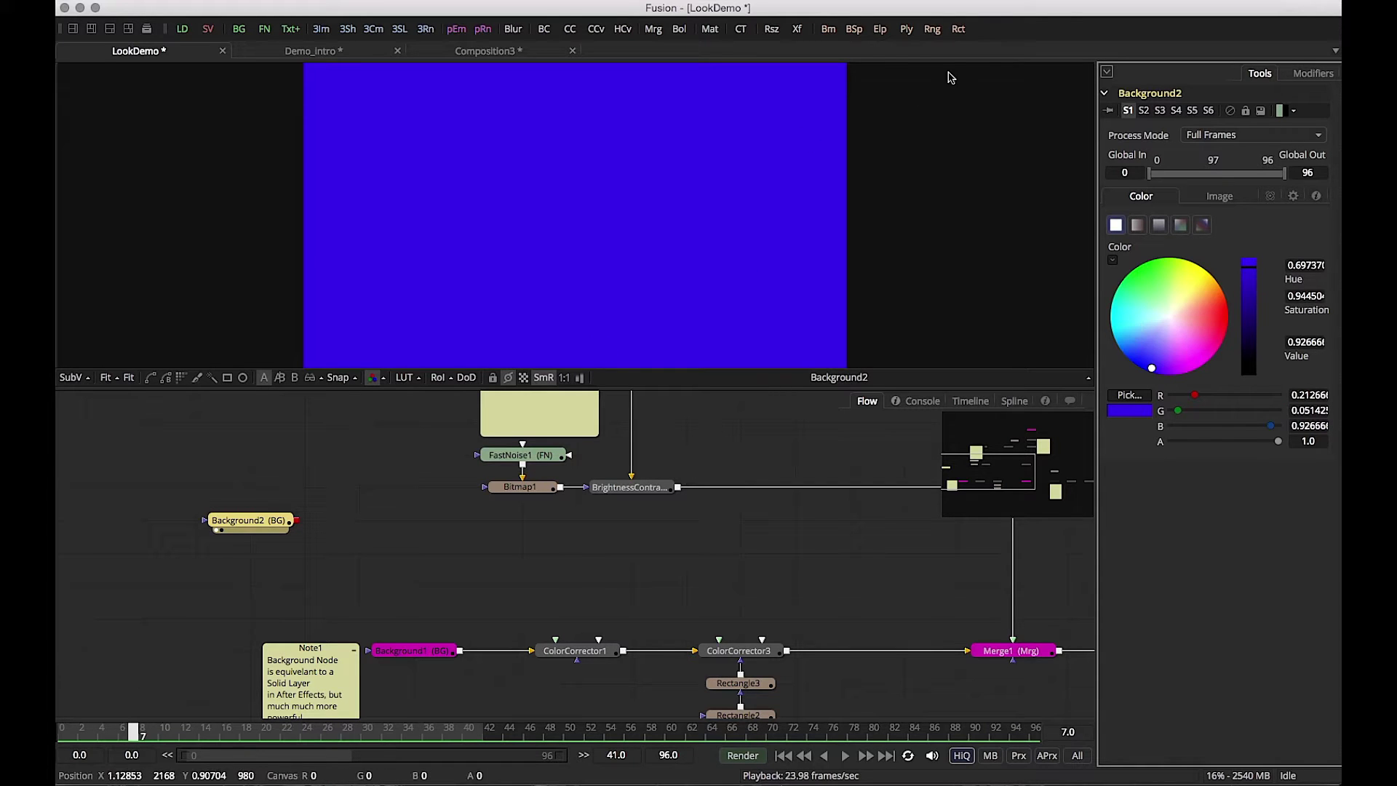
left_click(880, 29)
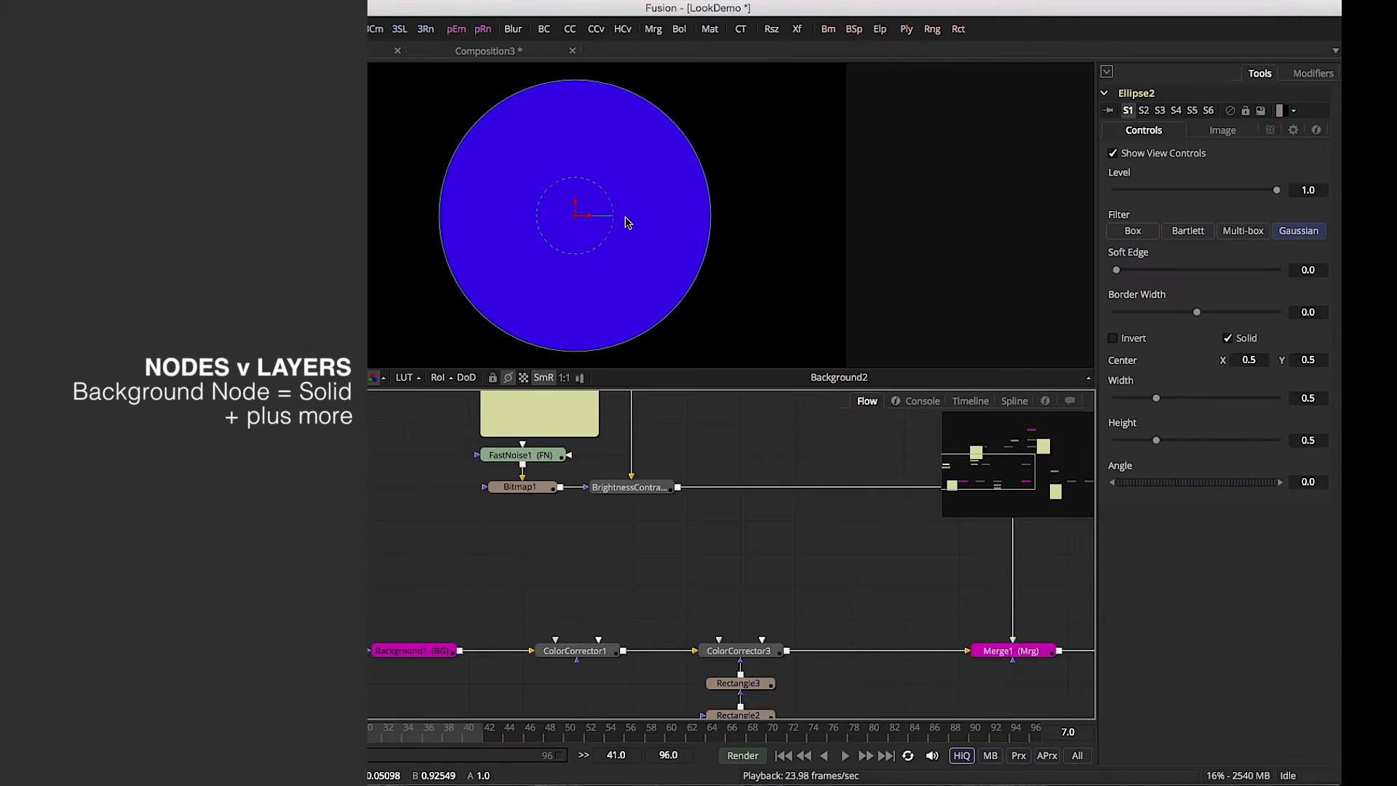
left_click_drag(579, 213, 527, 206)
left_click_drag(630, 310, 533, 227)
Step: Delete the Ellipse2 mask and reselect Background2
left_click_drag(251, 486, 251, 458)
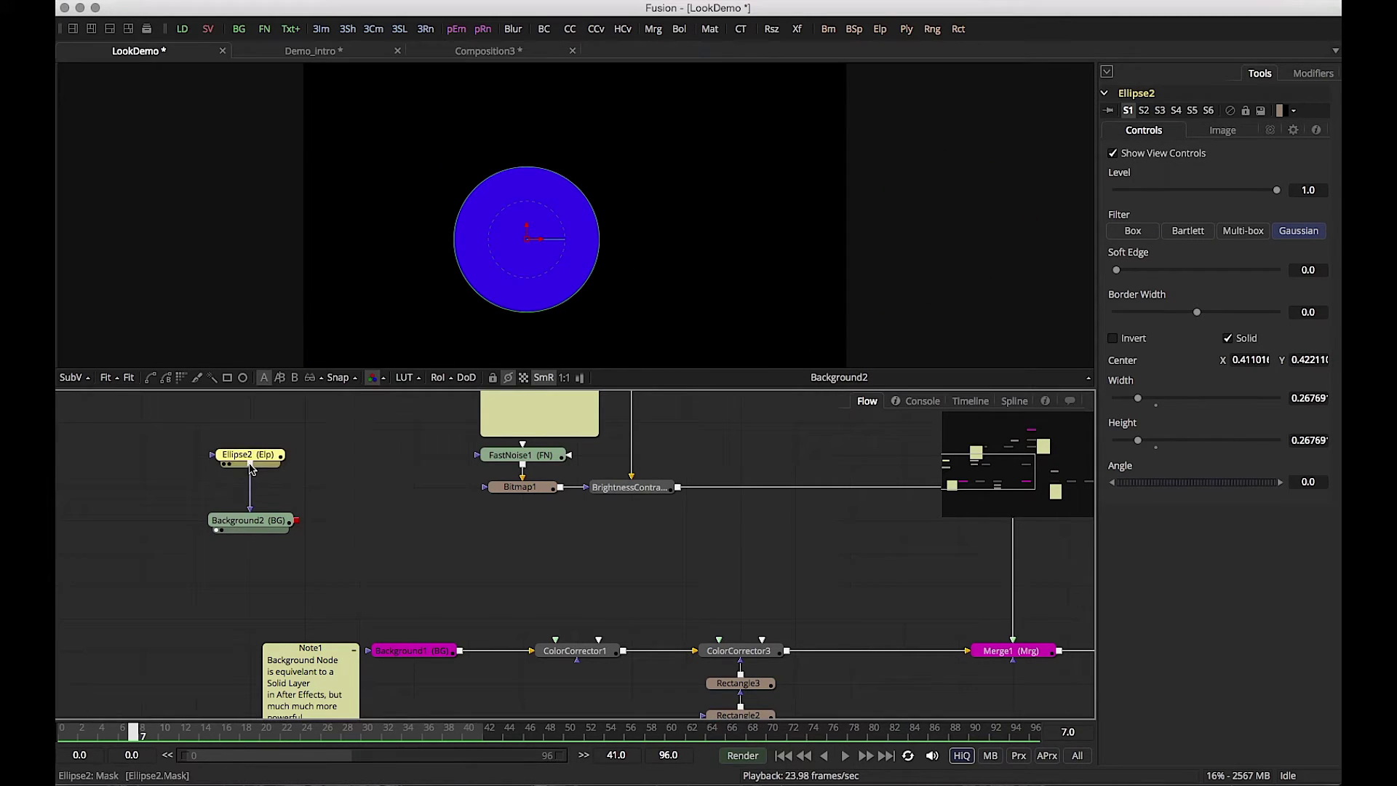
key("Delete")
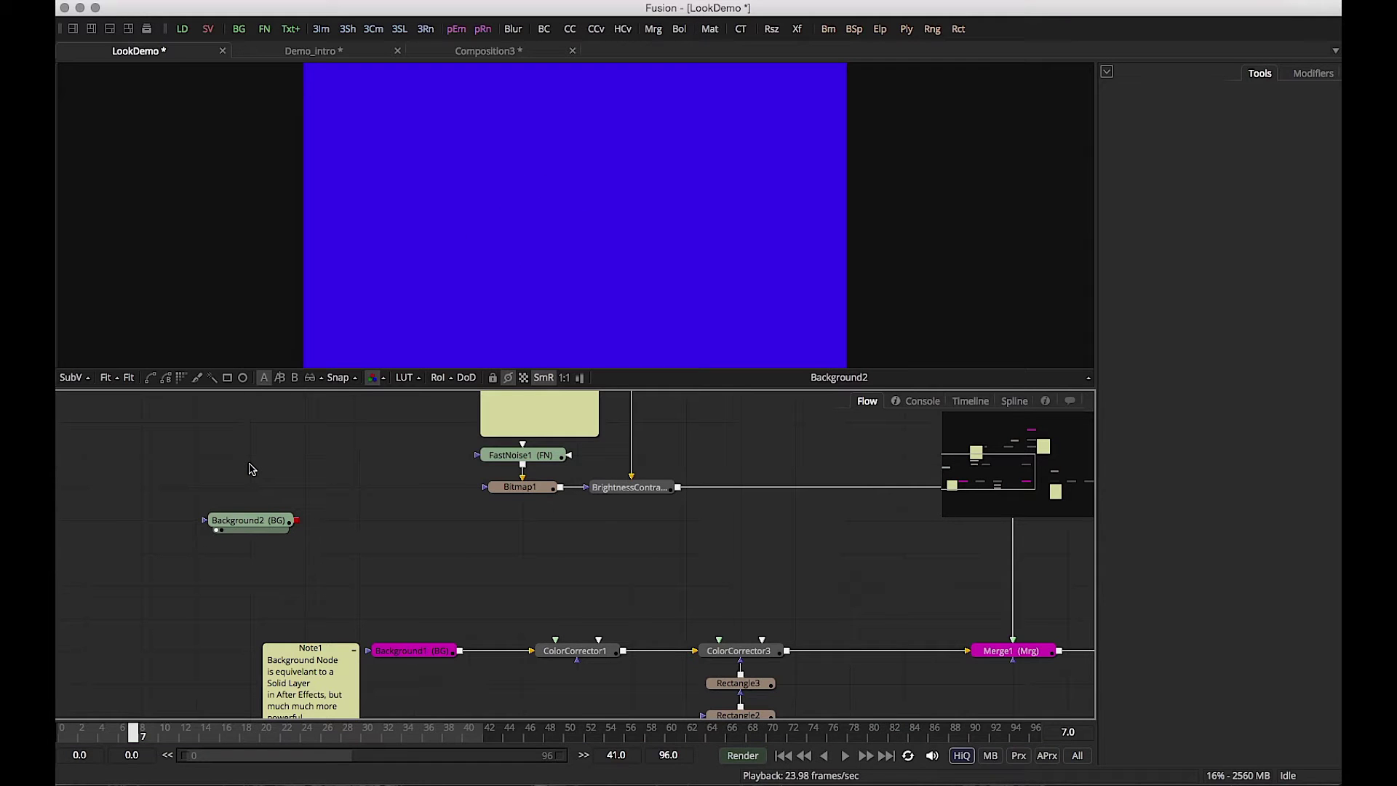
left_click(250, 519)
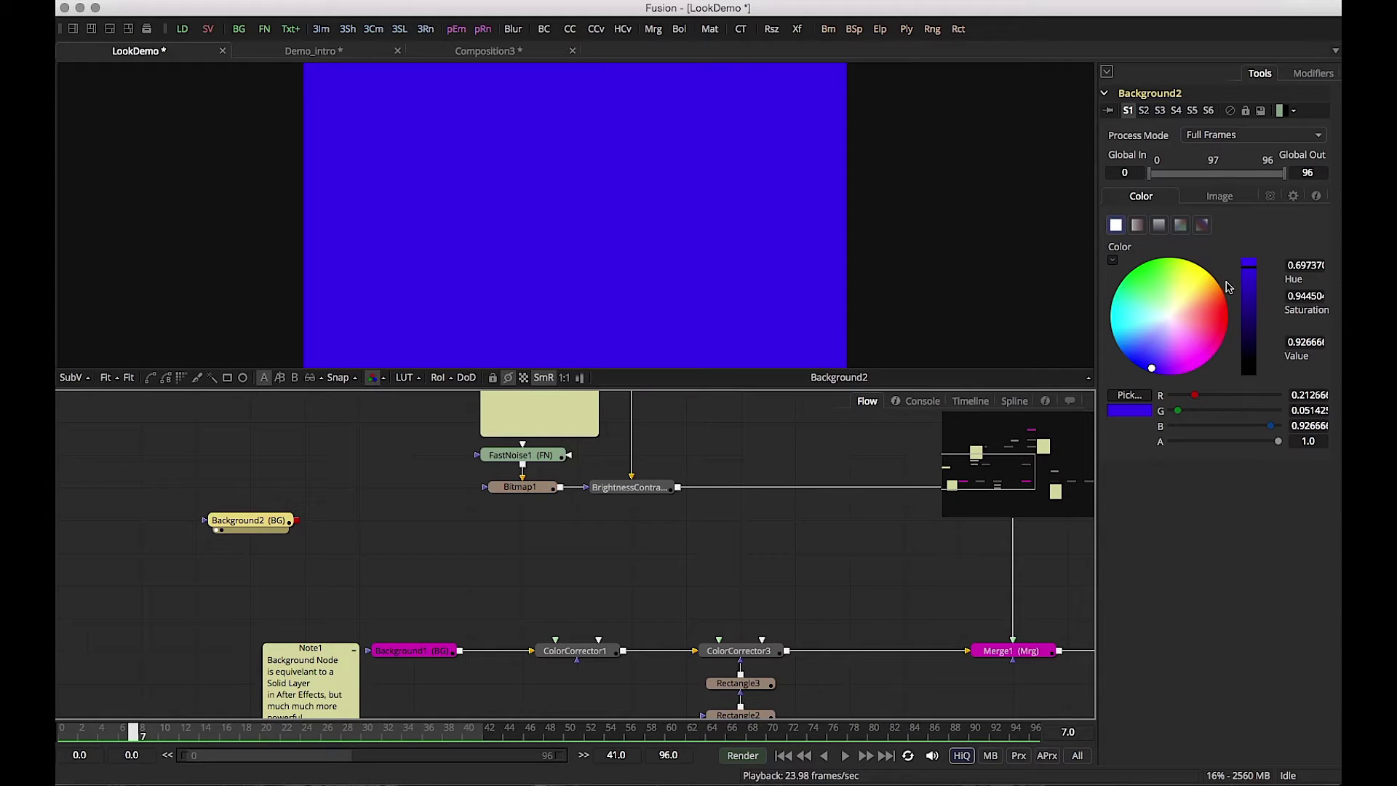
Step: Try Background2's Horizontal, Vertical and Four Corner ramp types
left_click(1139, 226)
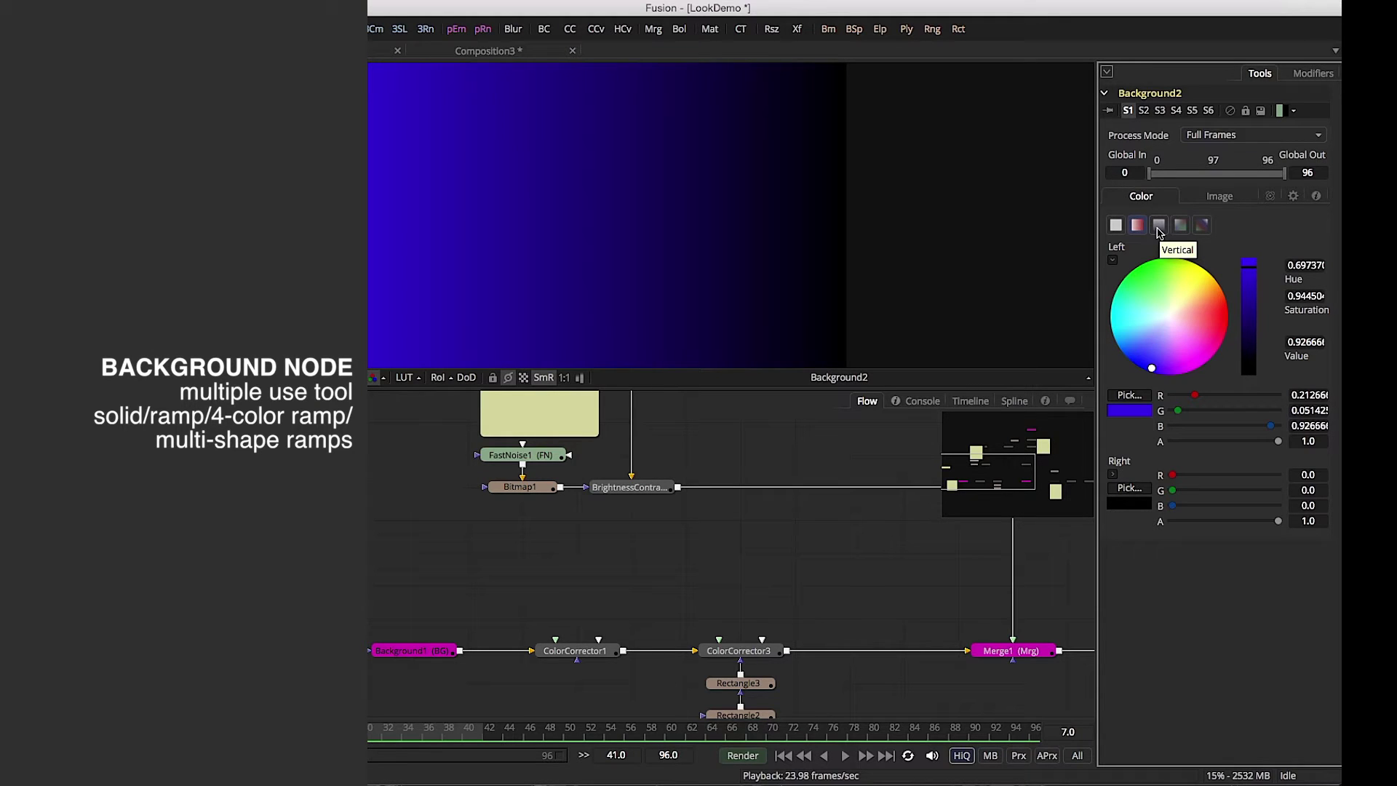
left_click(1160, 226)
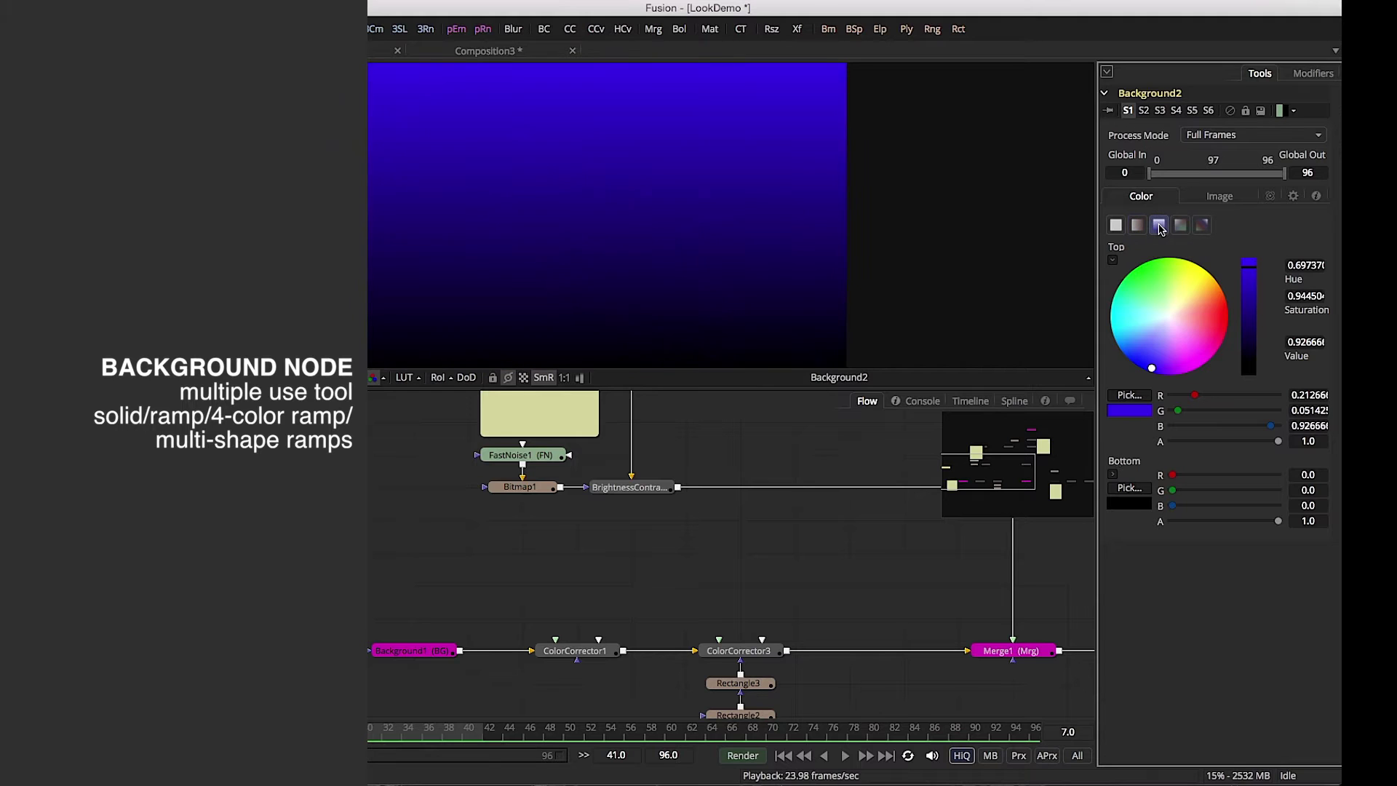
left_click(1180, 225)
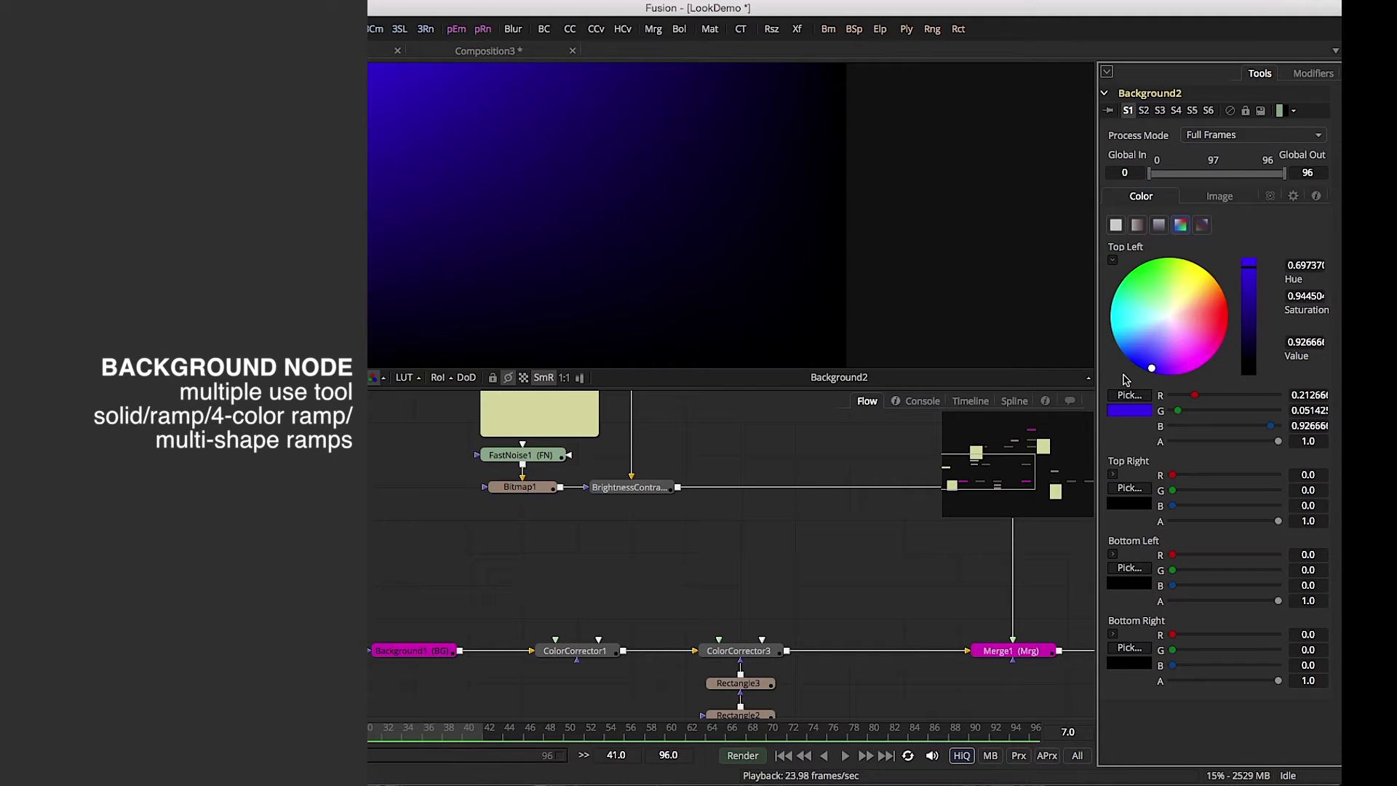
Step: Tint the four corners with red, green, blue 0.6 and green, then switch to the Gradient type
left_click_drag(1172, 635, 1221, 634)
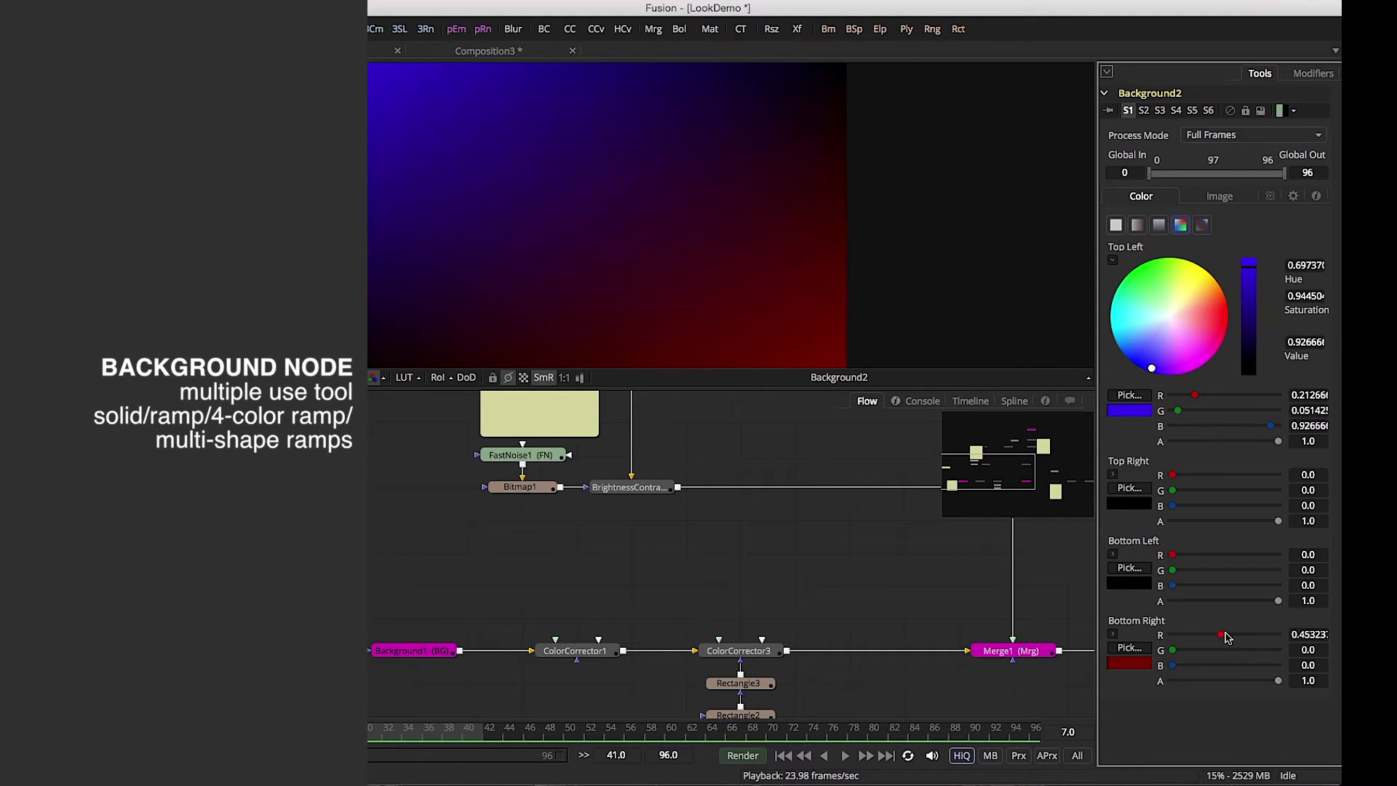
left_click(1216, 570)
left_click_drag(1220, 575, 1241, 570)
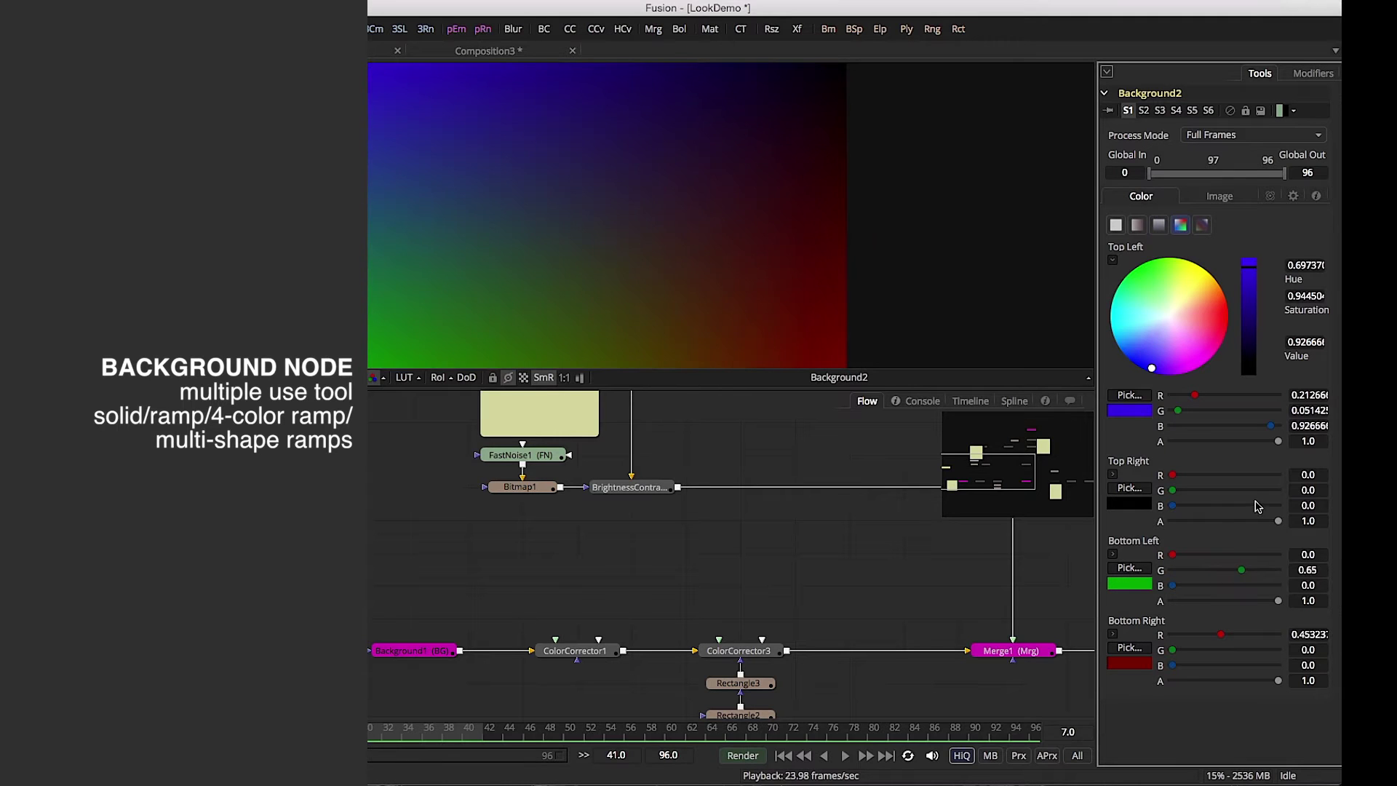
left_click(1306, 505)
type("0.6")
key("Return")
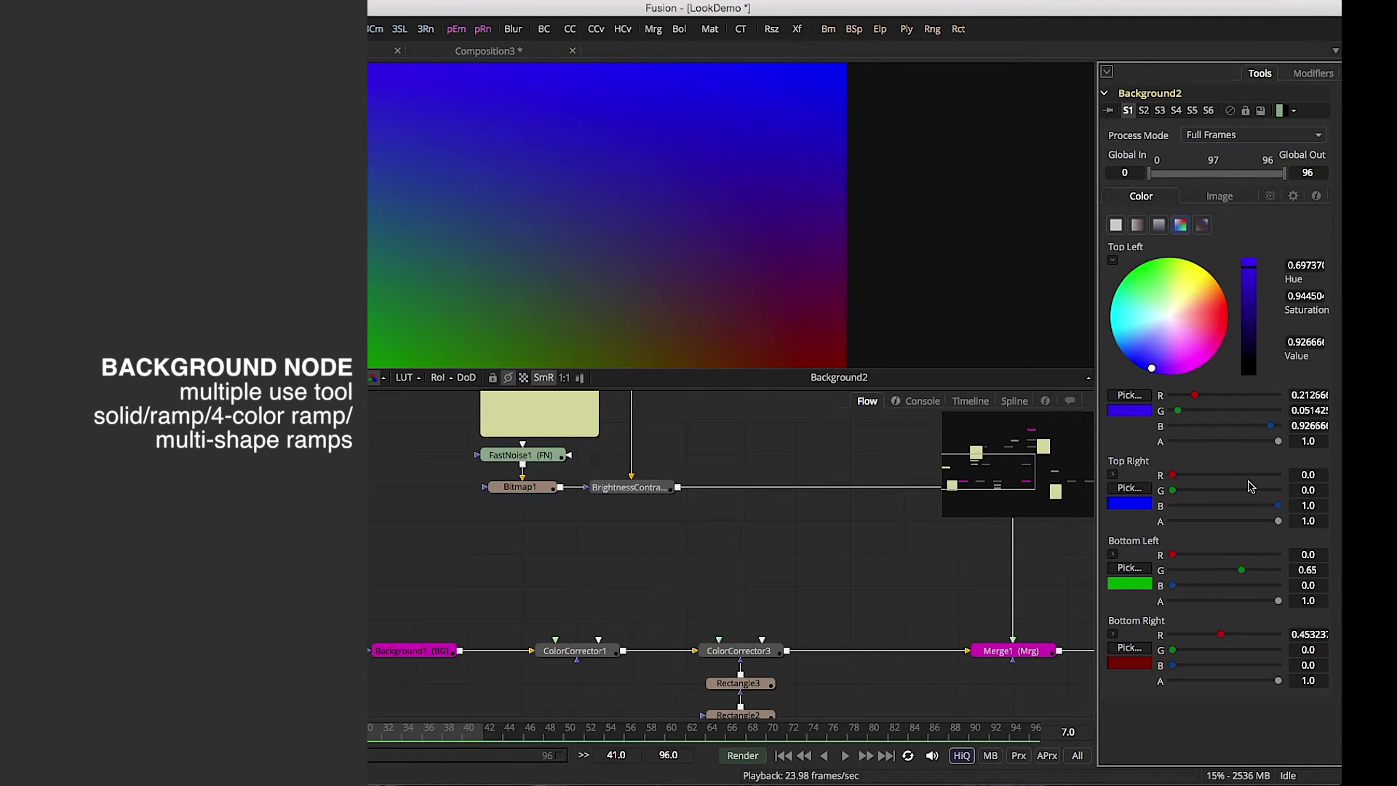
left_click_drag(1178, 410, 1273, 410)
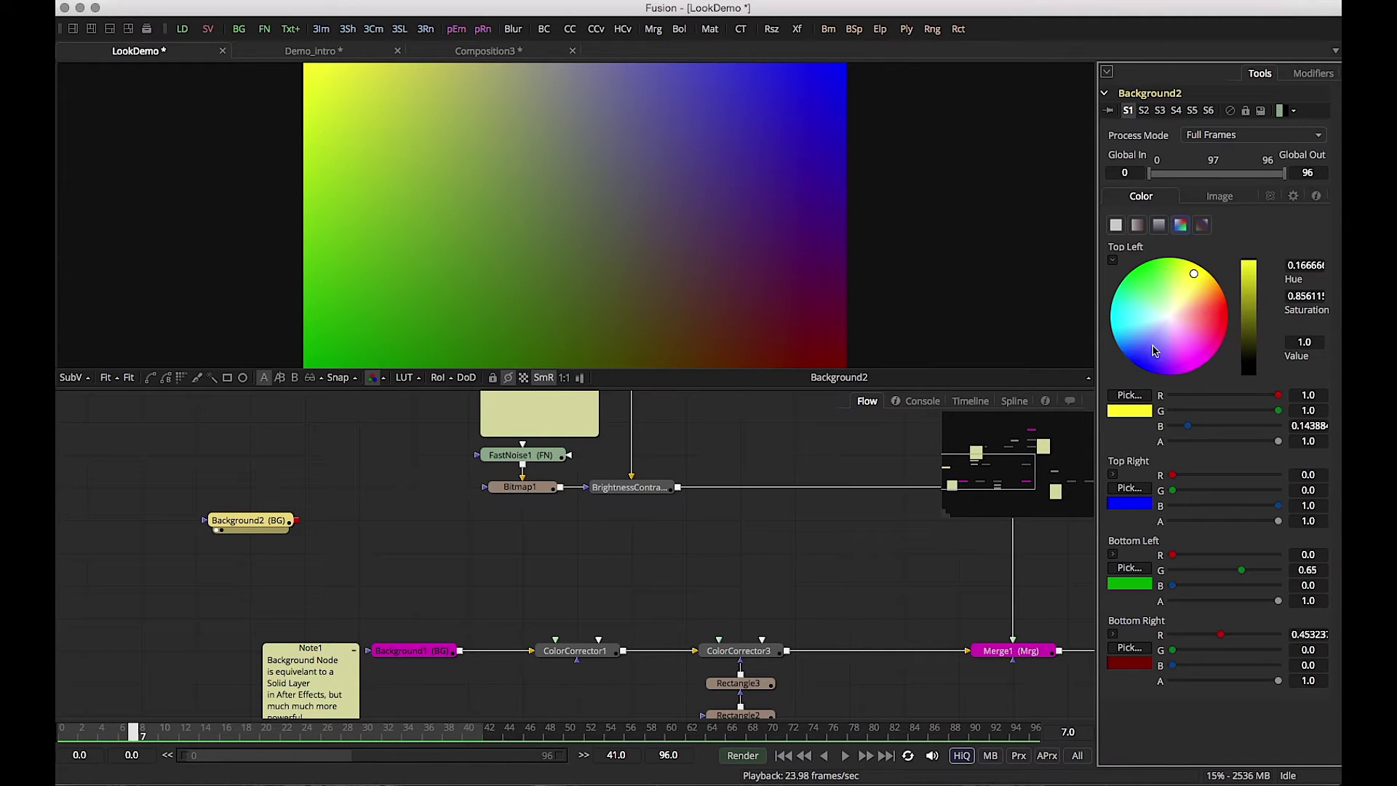
left_click(1200, 226)
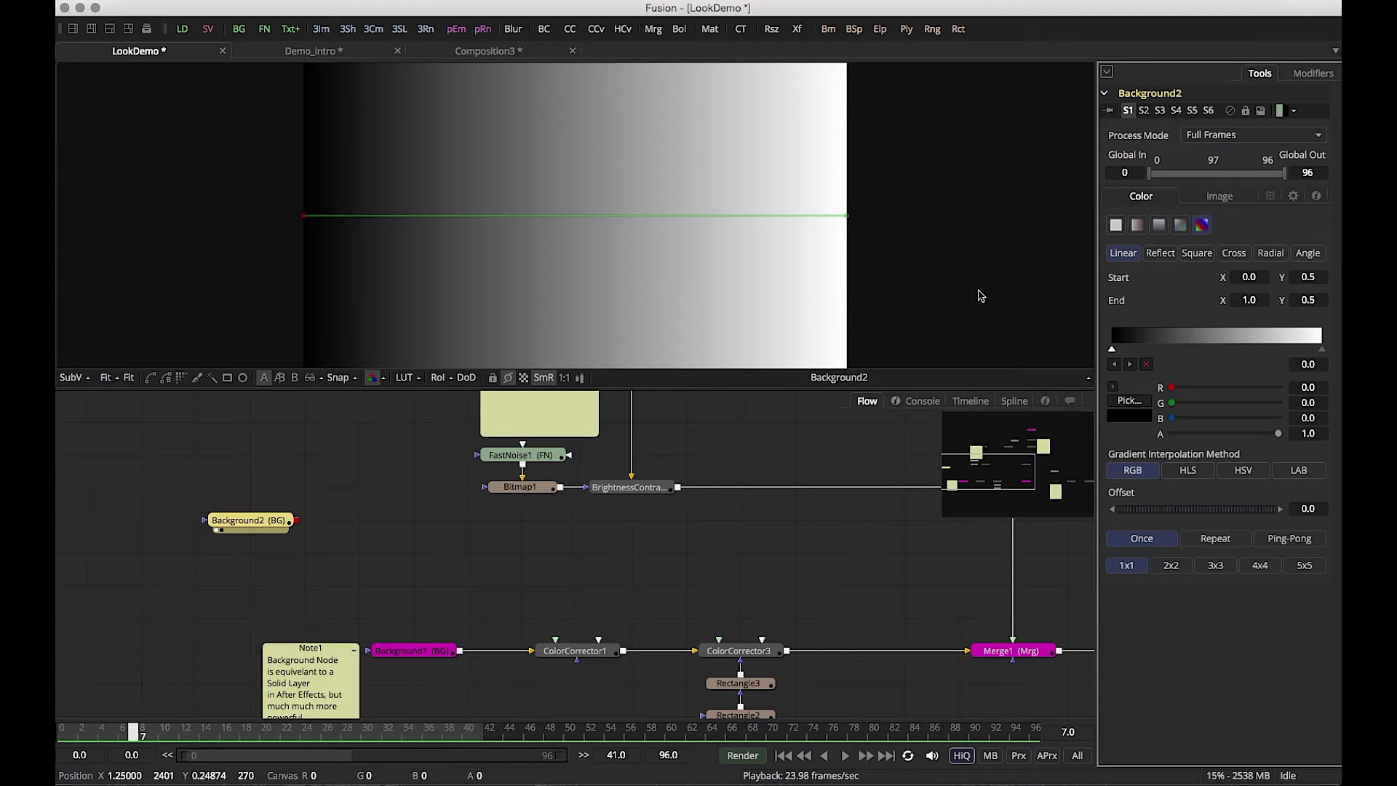
Step: Move the gradient's start and end points inward and add a green middle stop
left_click_drag(846, 215, 639, 220)
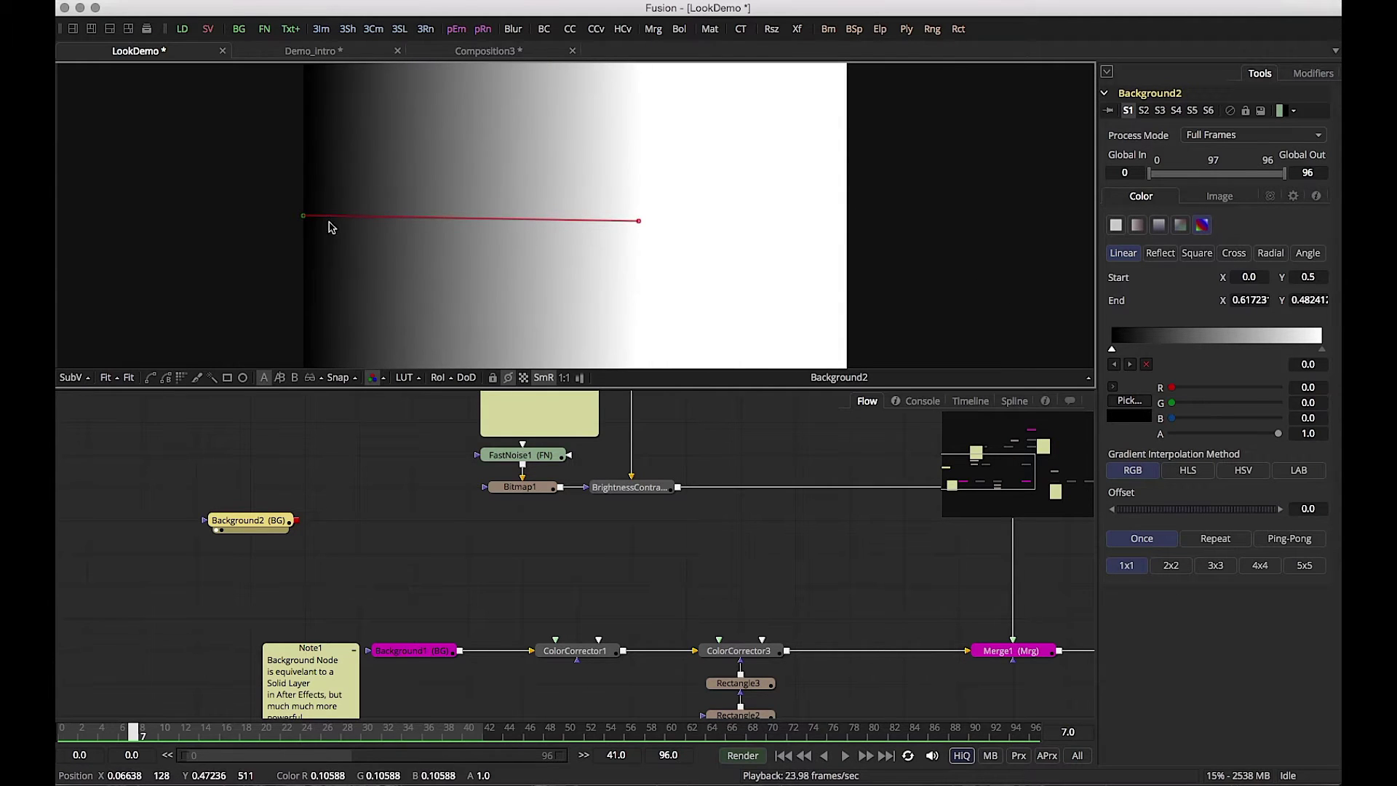
left_click_drag(304, 216, 464, 188)
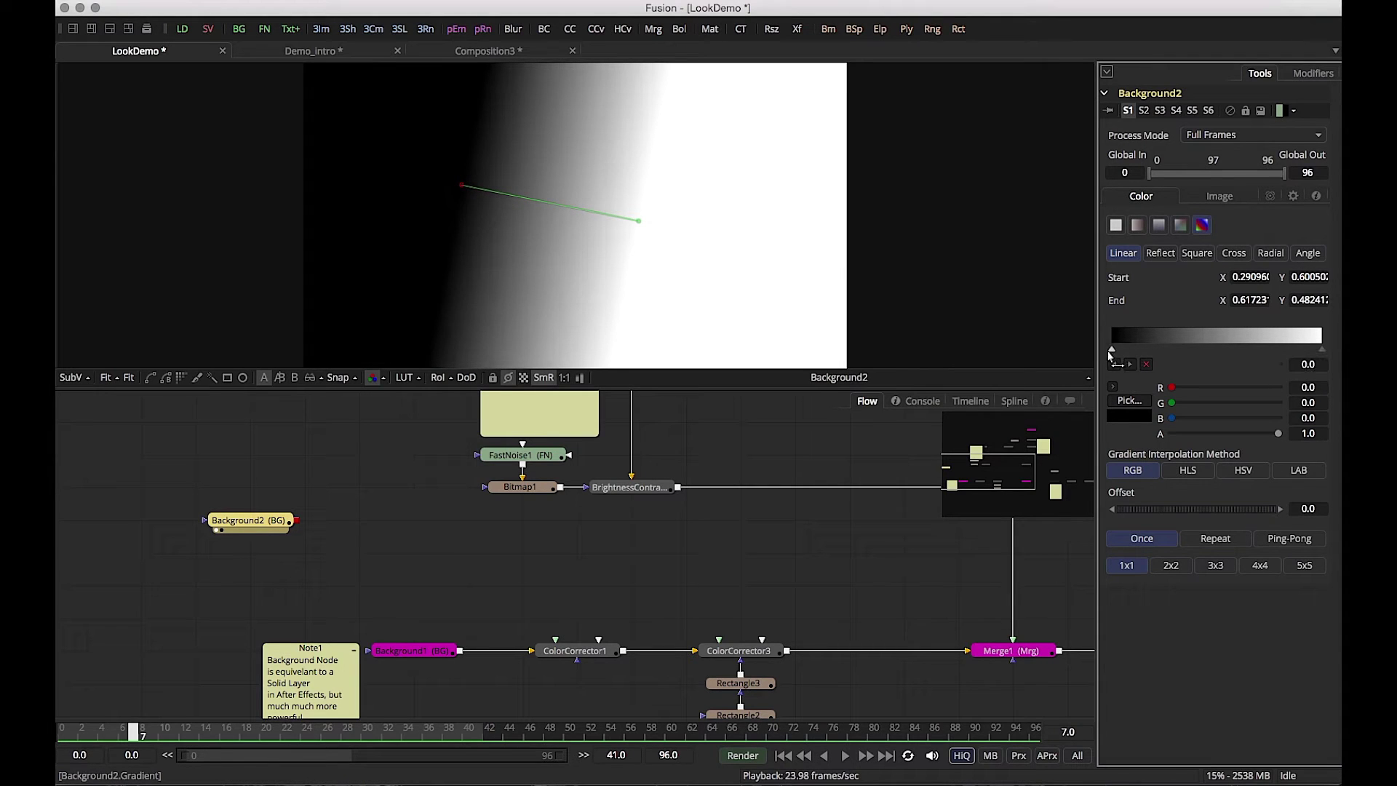
left_click(1201, 350)
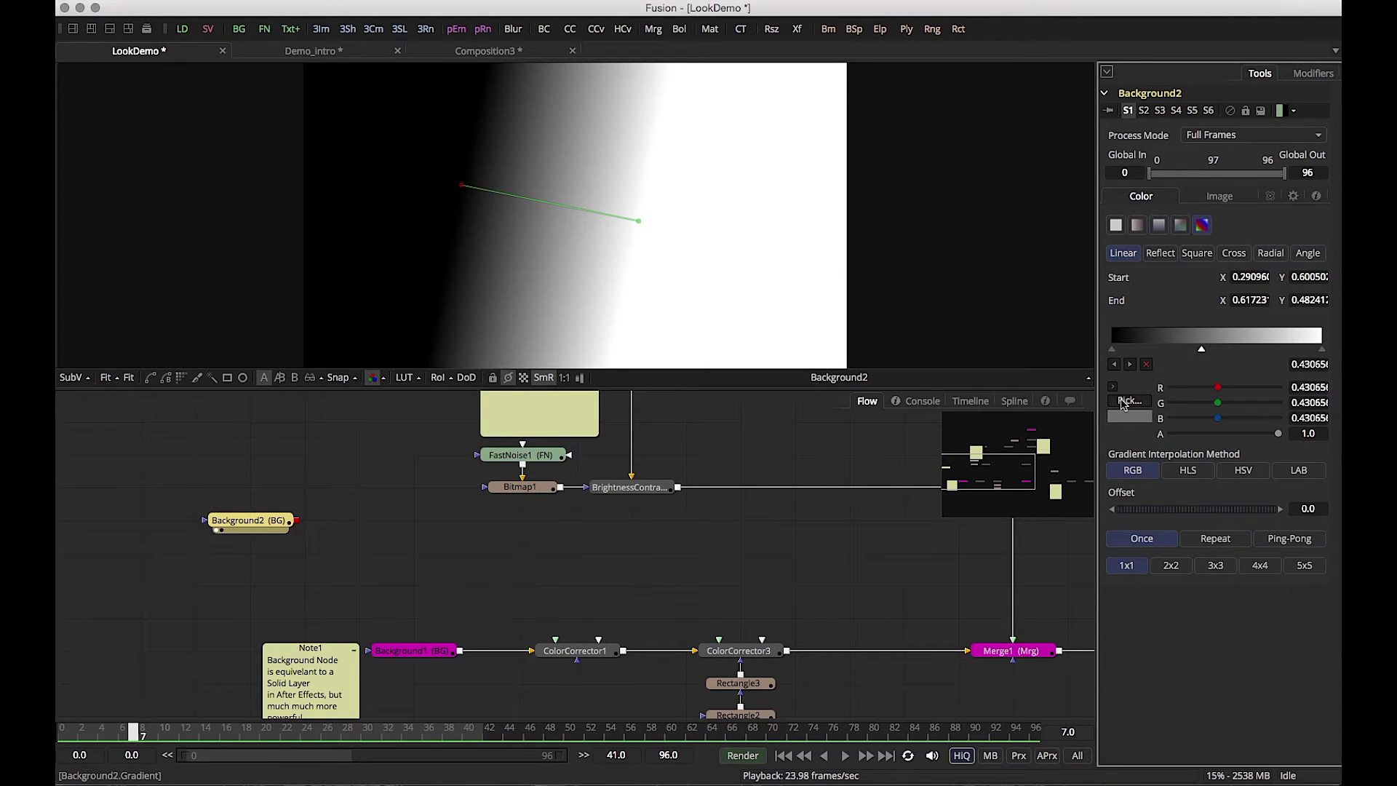
left_click(1112, 386)
left_click(1154, 403)
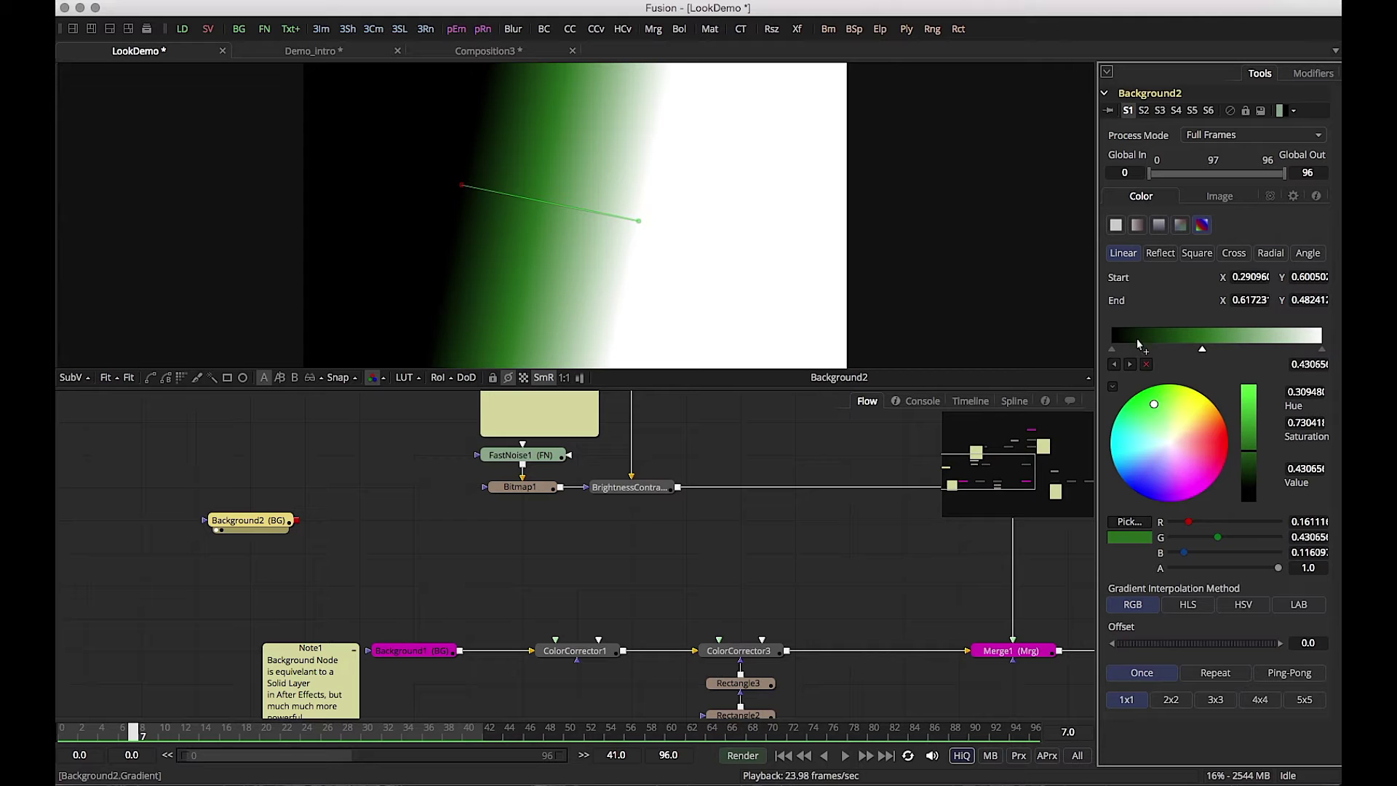
Step: Turn the left black gradient stop full red
left_click(1111, 350)
left_click(1230, 441)
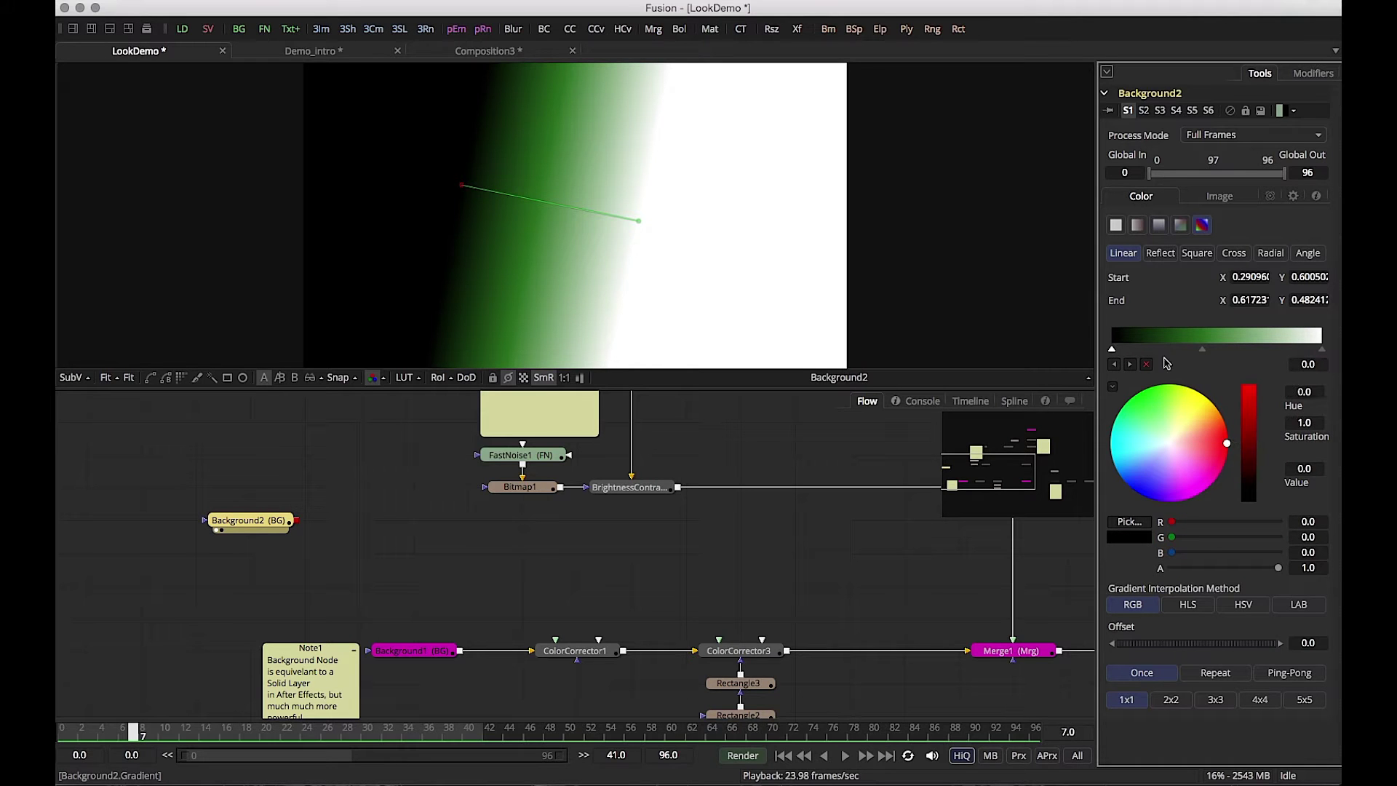
mouse_move(1112, 349)
left_mouse_down()
mouse_move(1132, 352)
mouse_move(1112, 350)
left_mouse_up()
left_click_drag(1248, 465, 1256, 373)
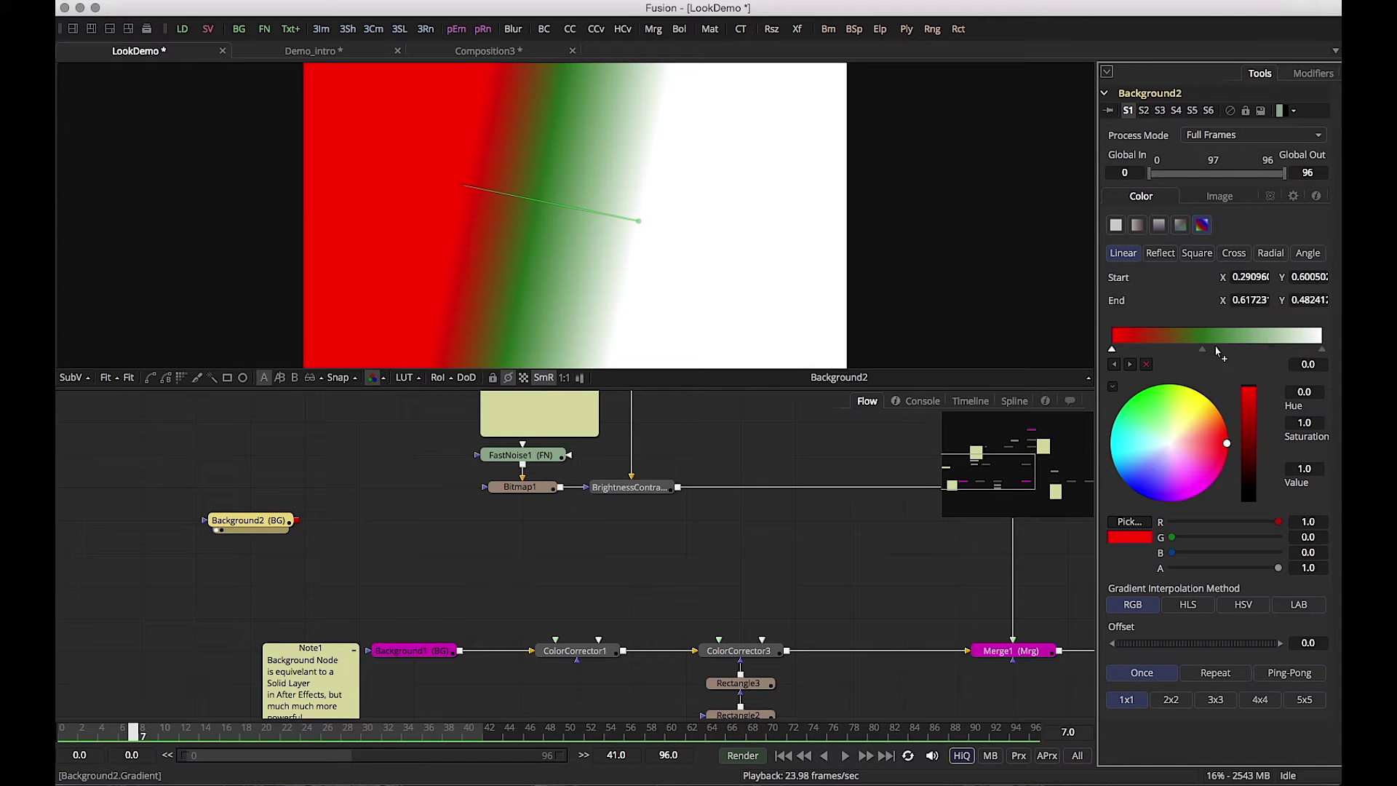
Step: Make the middle stop a purer green and the white end stop magenta
left_click(1202, 350)
left_click(1141, 391)
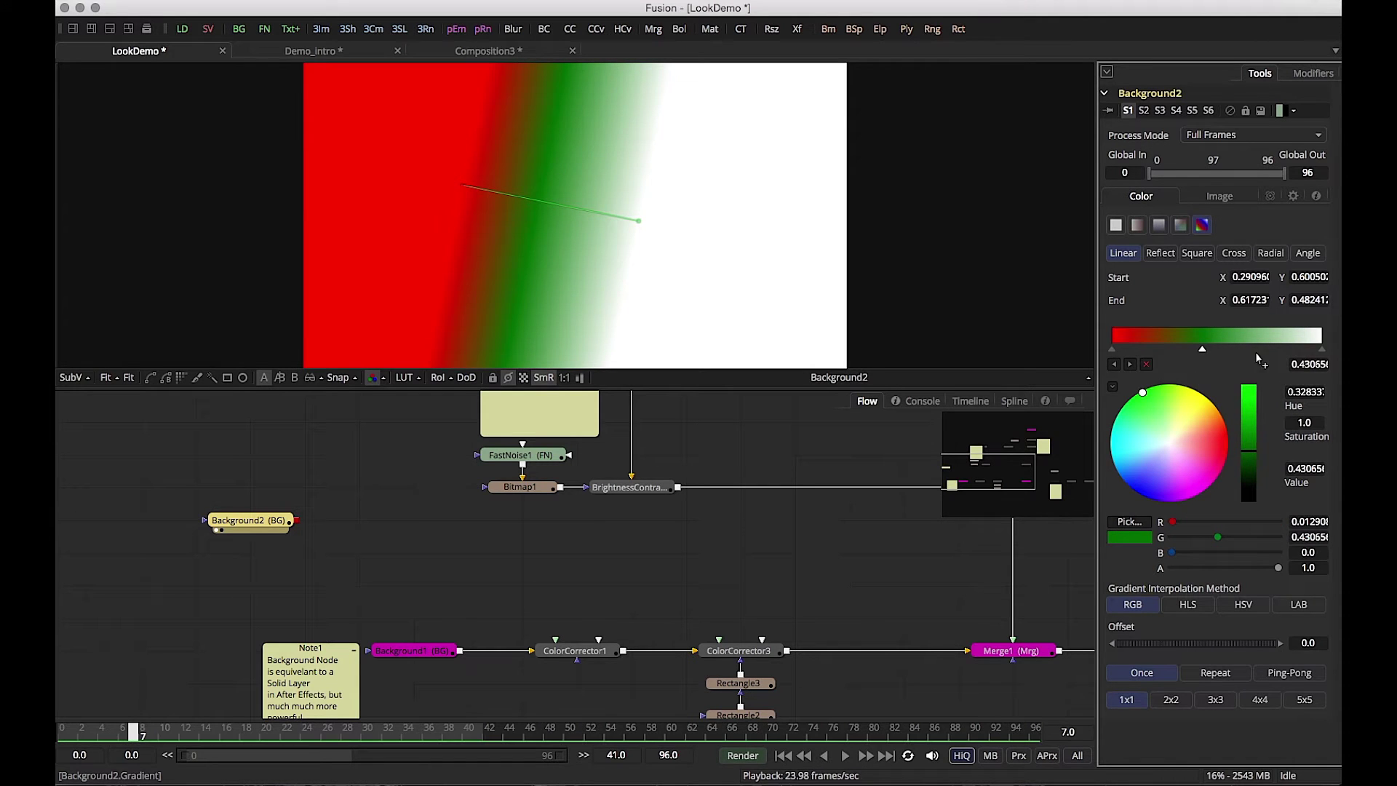
left_click(1322, 350)
left_click_drag(1188, 445, 1200, 487)
Step: Remove the green stop, make it magenta to yellow, and stretch the endpoints outward
left_click(1204, 350)
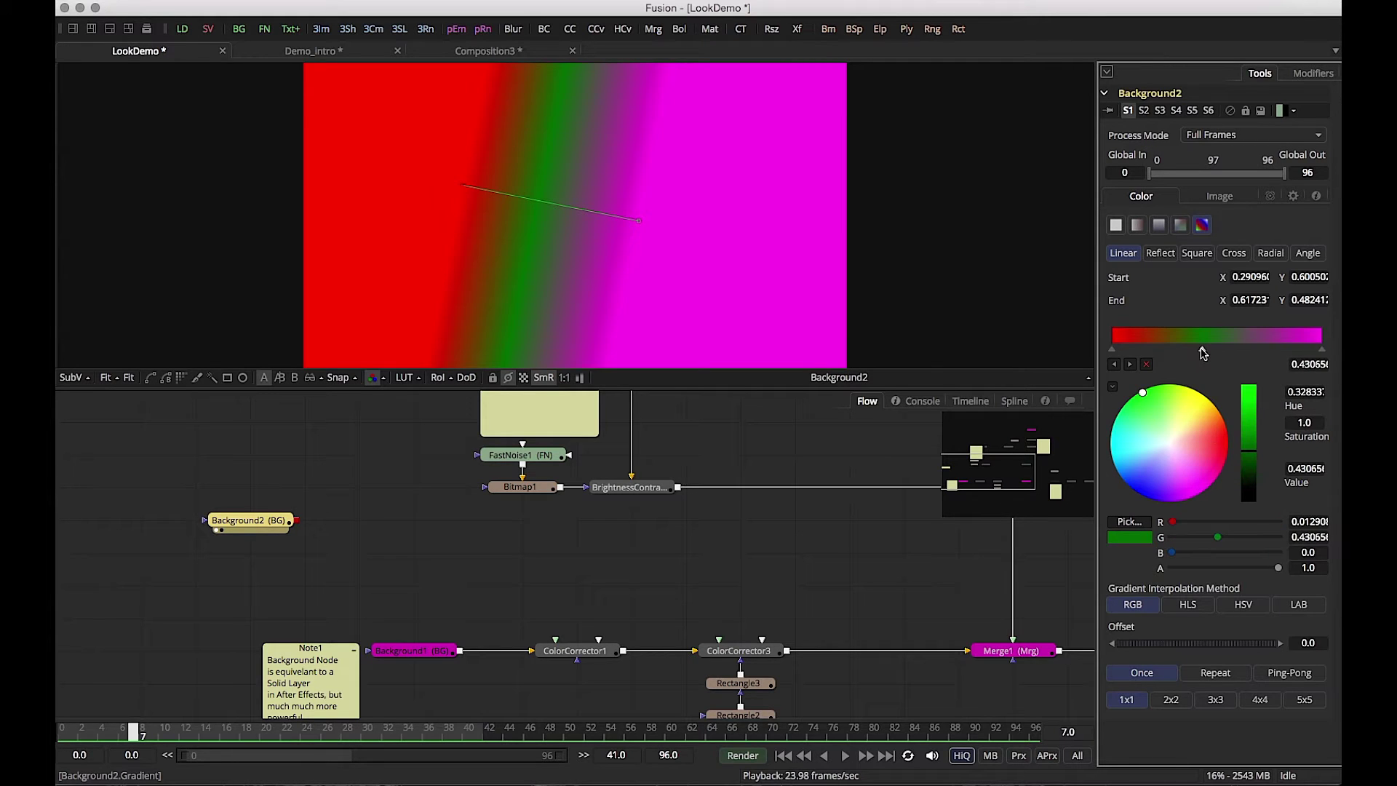
left_click(1146, 363)
left_click_drag(1173, 382, 1208, 401)
left_click_drag(640, 224, 784, 271)
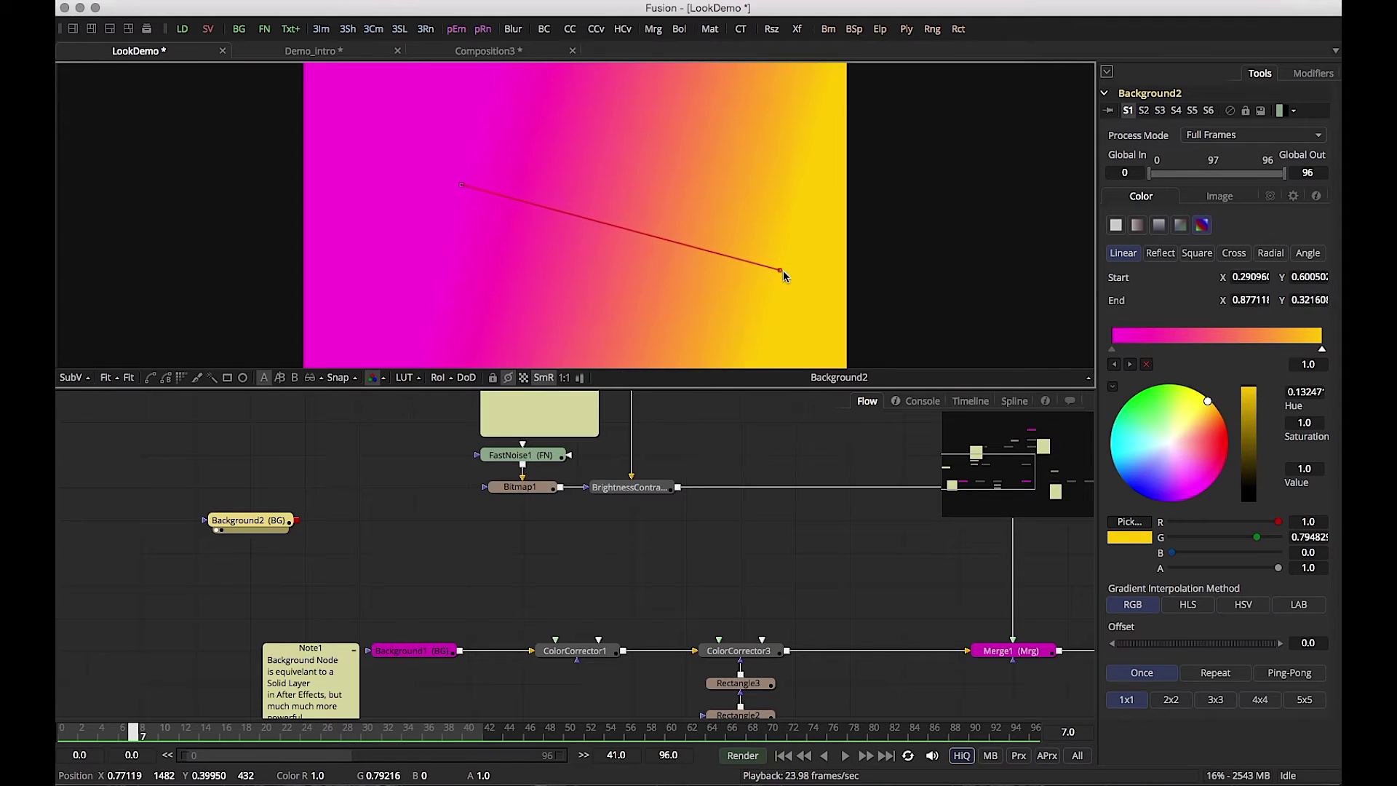
left_click_drag(466, 185, 418, 187)
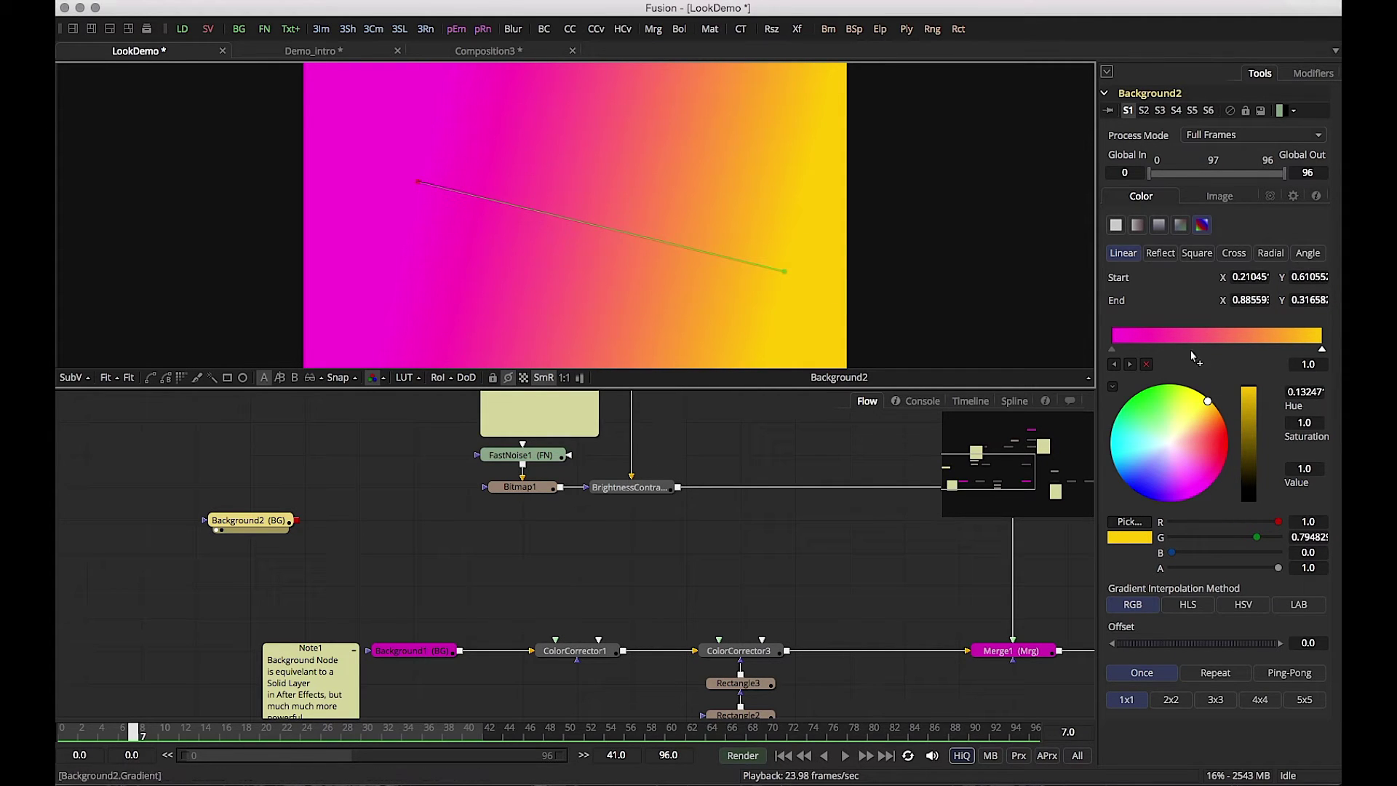
Step: Try Reflect, Square, Cross and Angle styles, settling on Radial centred in the frame
left_click(1159, 253)
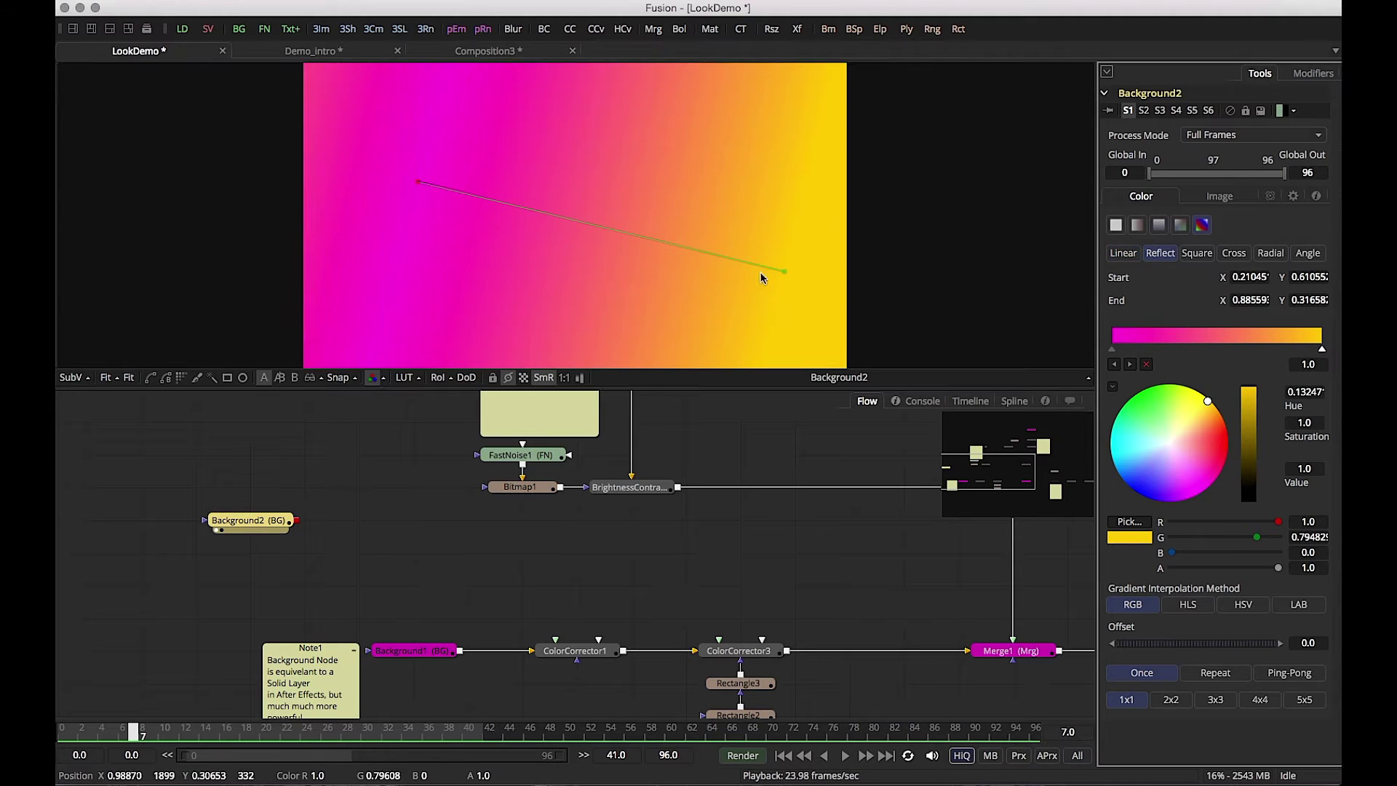
left_click_drag(417, 187, 565, 210)
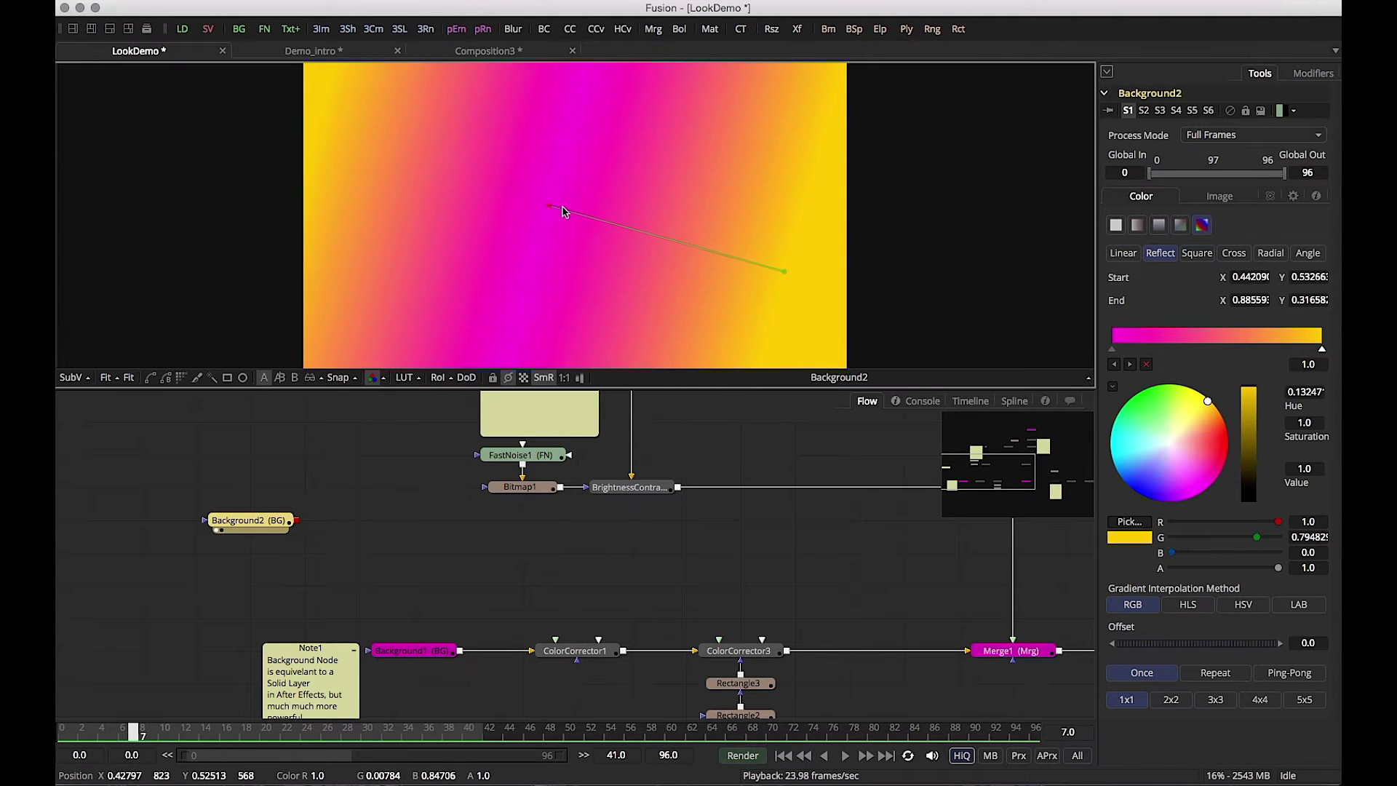
left_click(1190, 255)
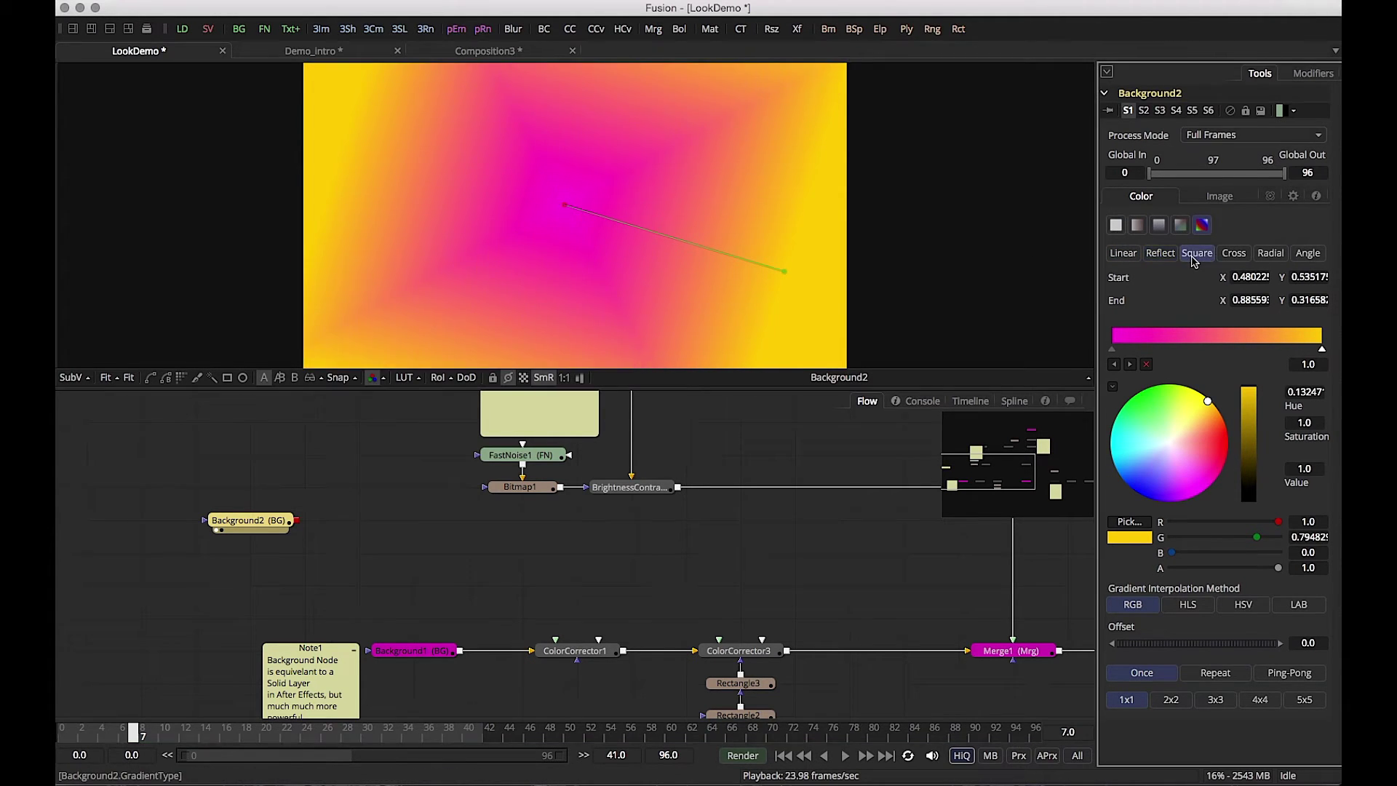
left_click(1243, 255)
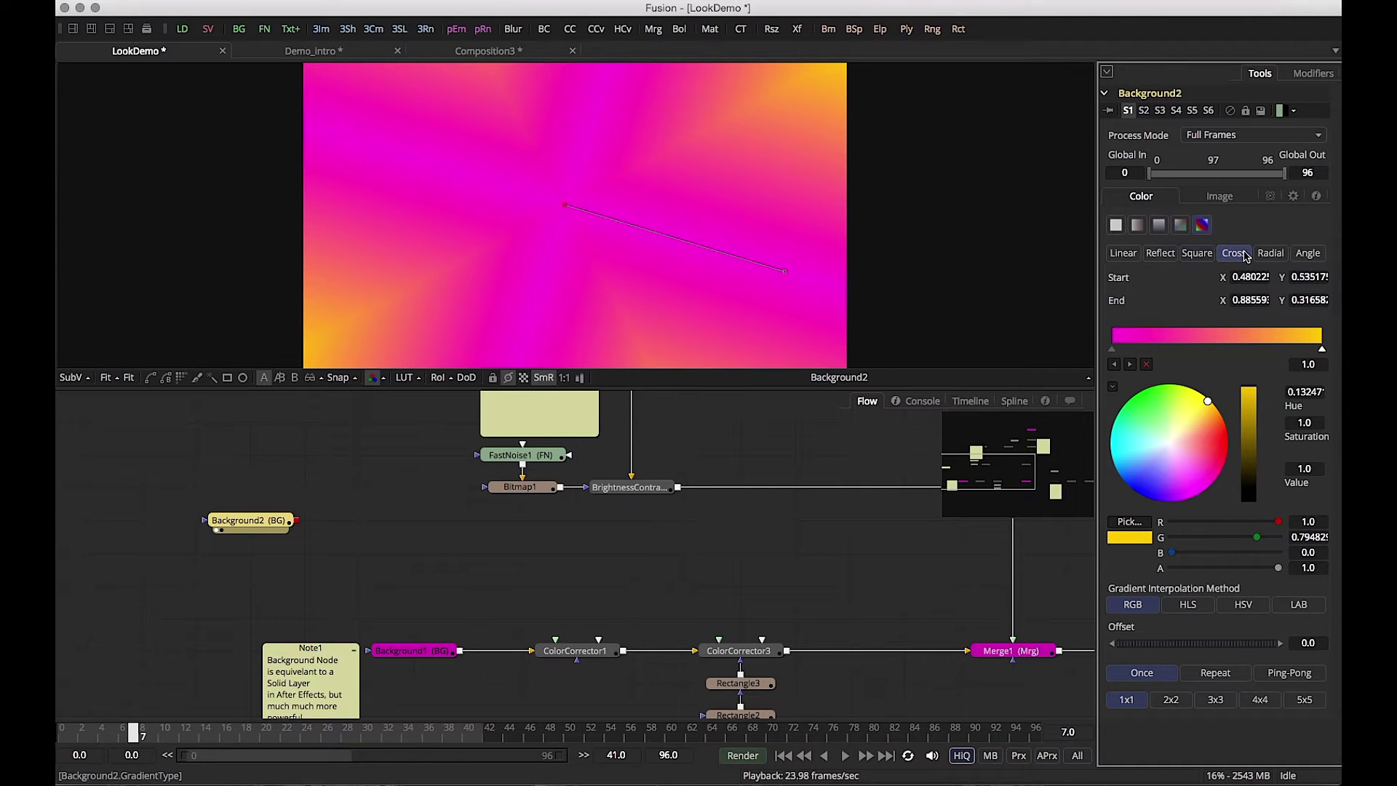
left_click(1273, 253)
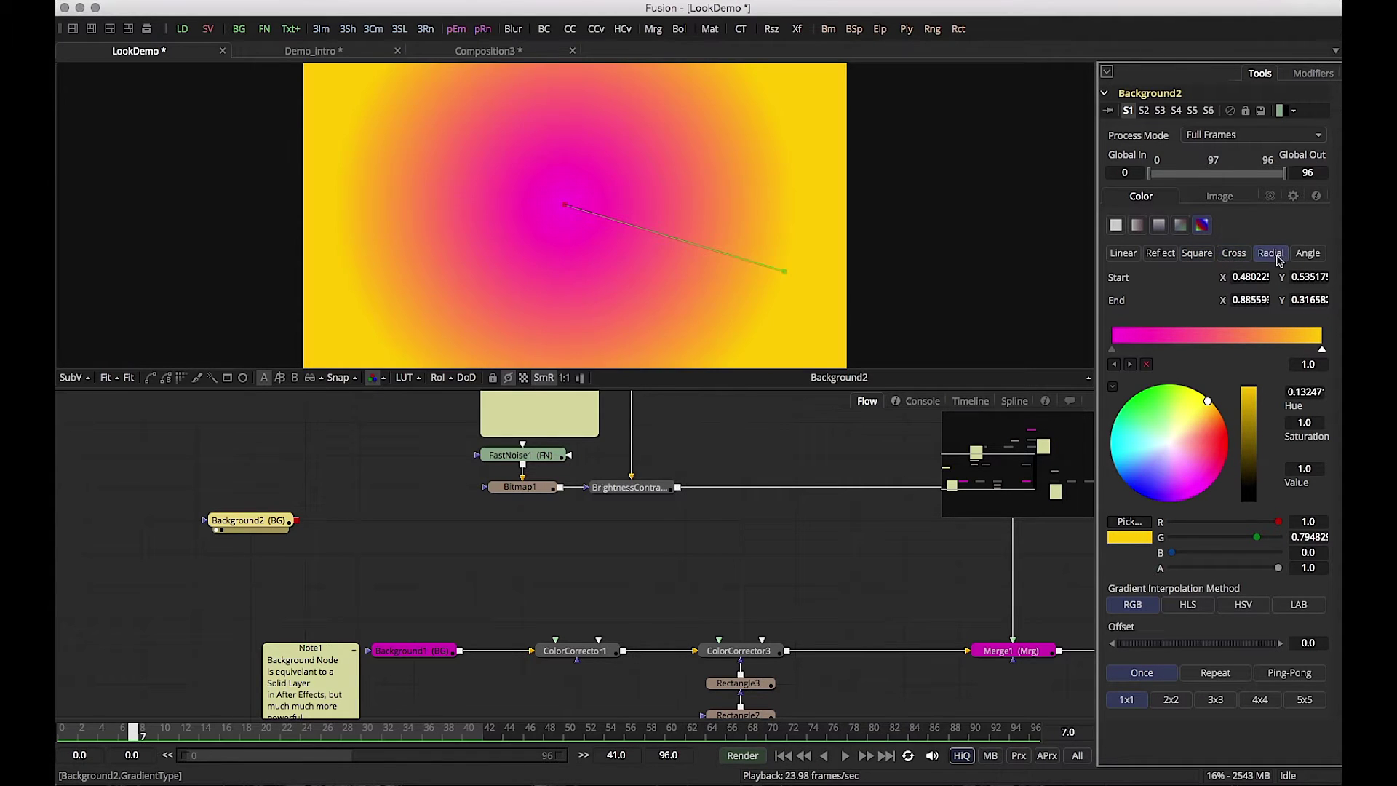
left_click(1304, 256)
left_click(1278, 259)
Step: Enlarge the radial gradient's reach and add a cyan stop near 0.49
left_click_drag(784, 272, 833, 328)
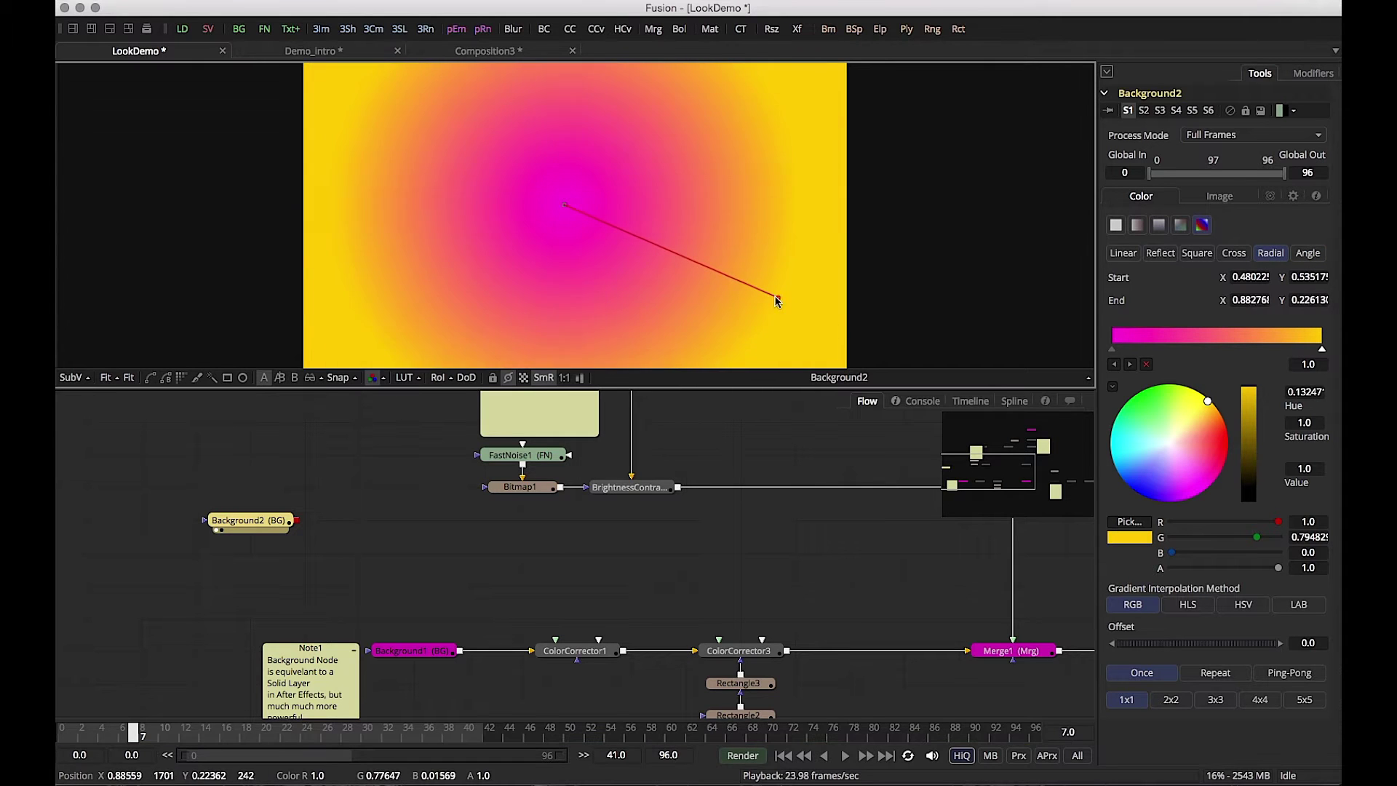
left_click_drag(777, 302, 771, 297)
left_click(1222, 336)
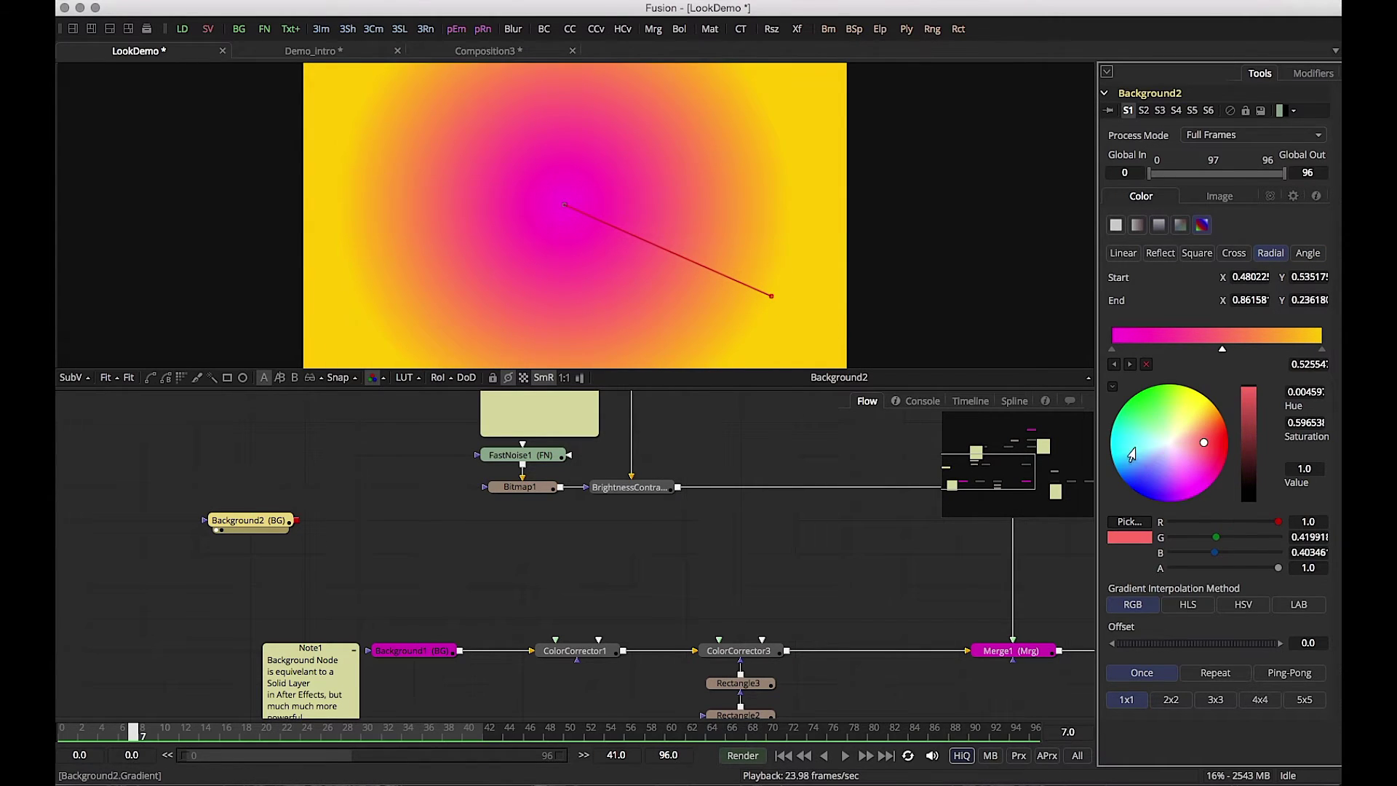
left_click_drag(1132, 454, 1139, 445)
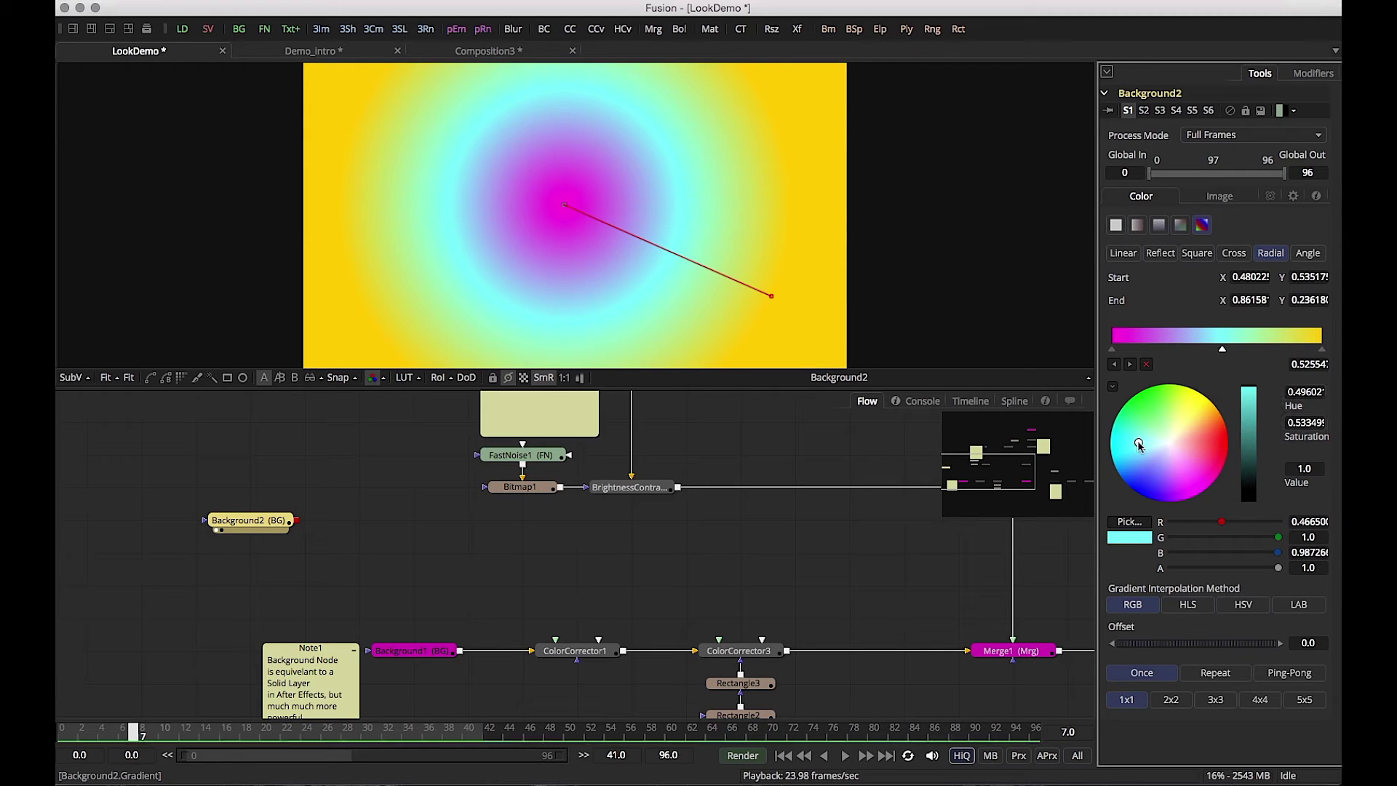
left_click_drag(1222, 349, 1214, 350)
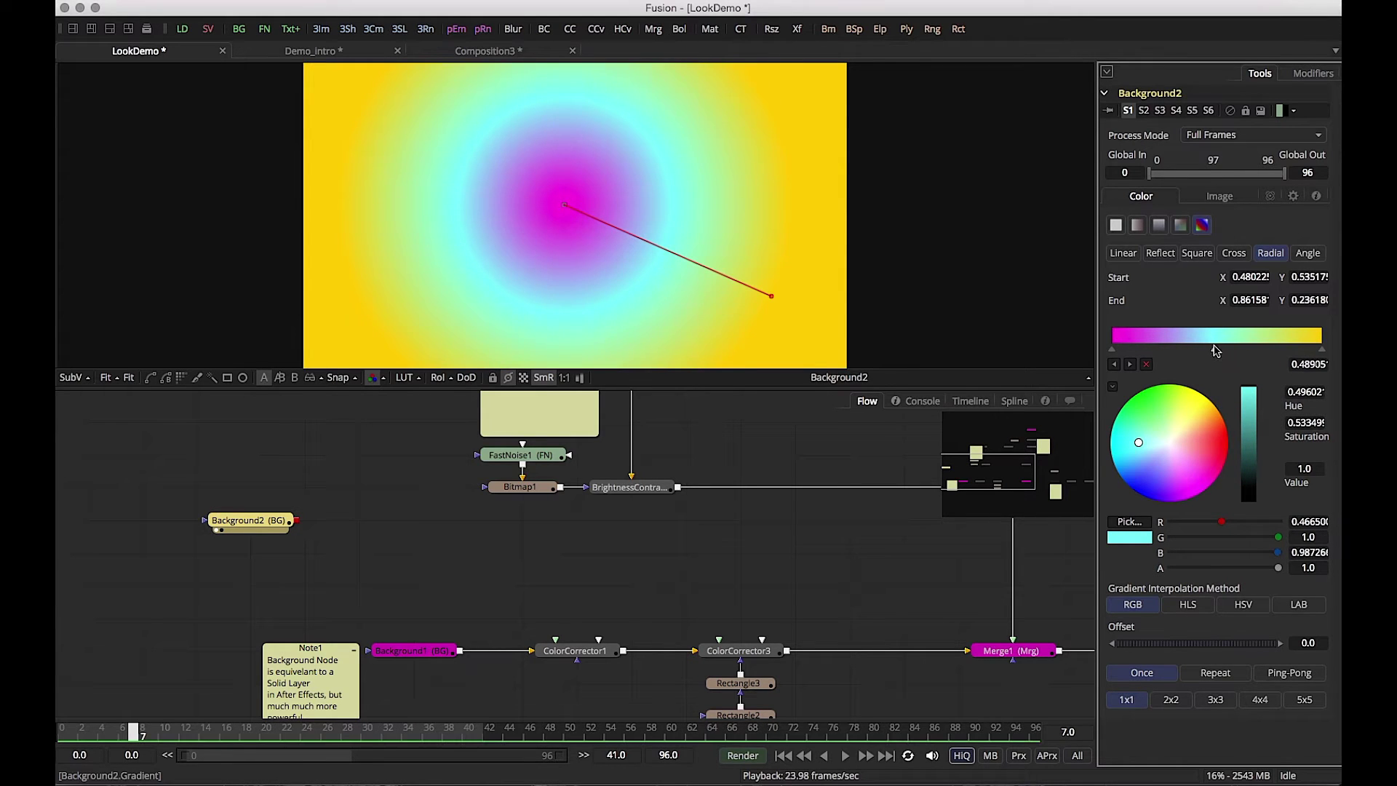
Step: Set the radial gradient to Ping-Pong repeat, scrub the Offset, then reset Offset to 0
left_click(1285, 676)
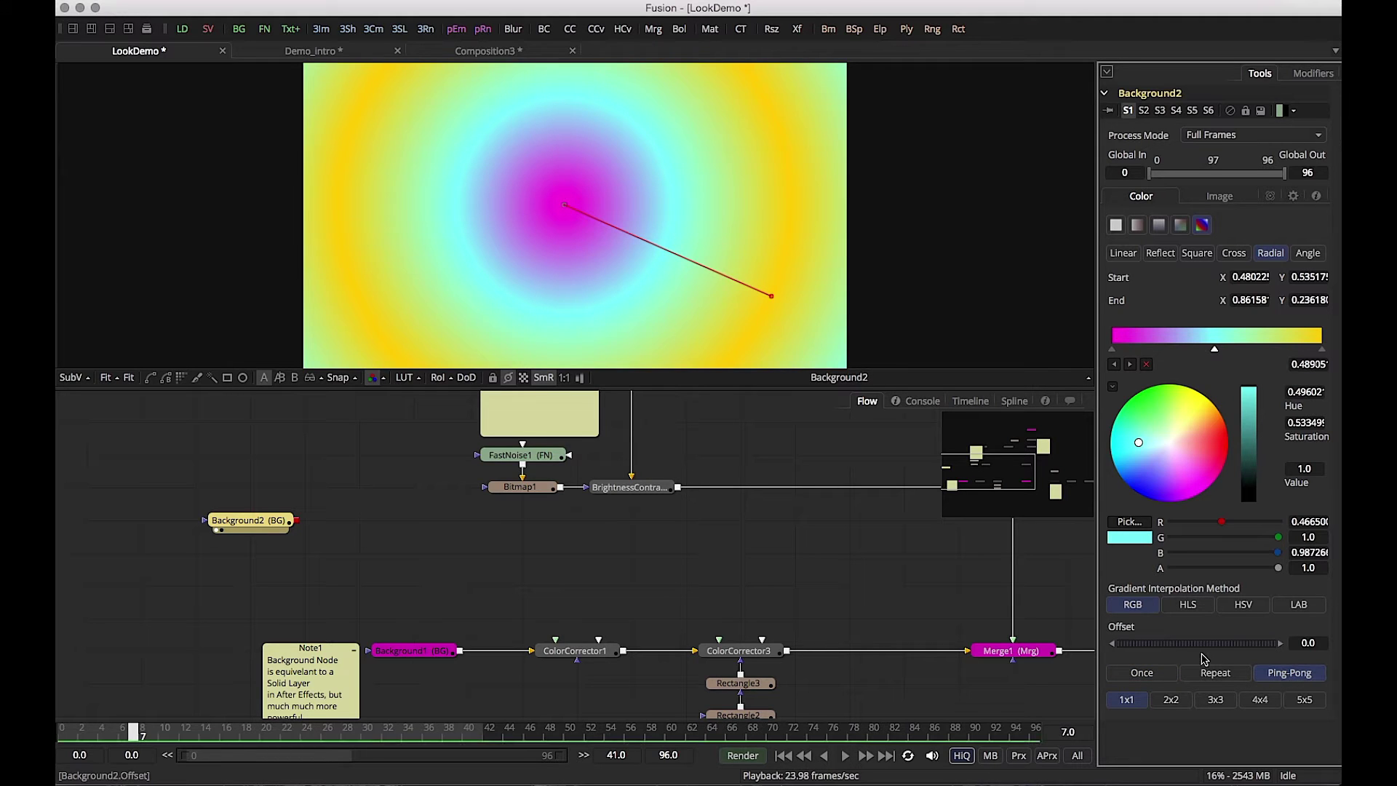
left_click_drag(1164, 645, 1262, 647)
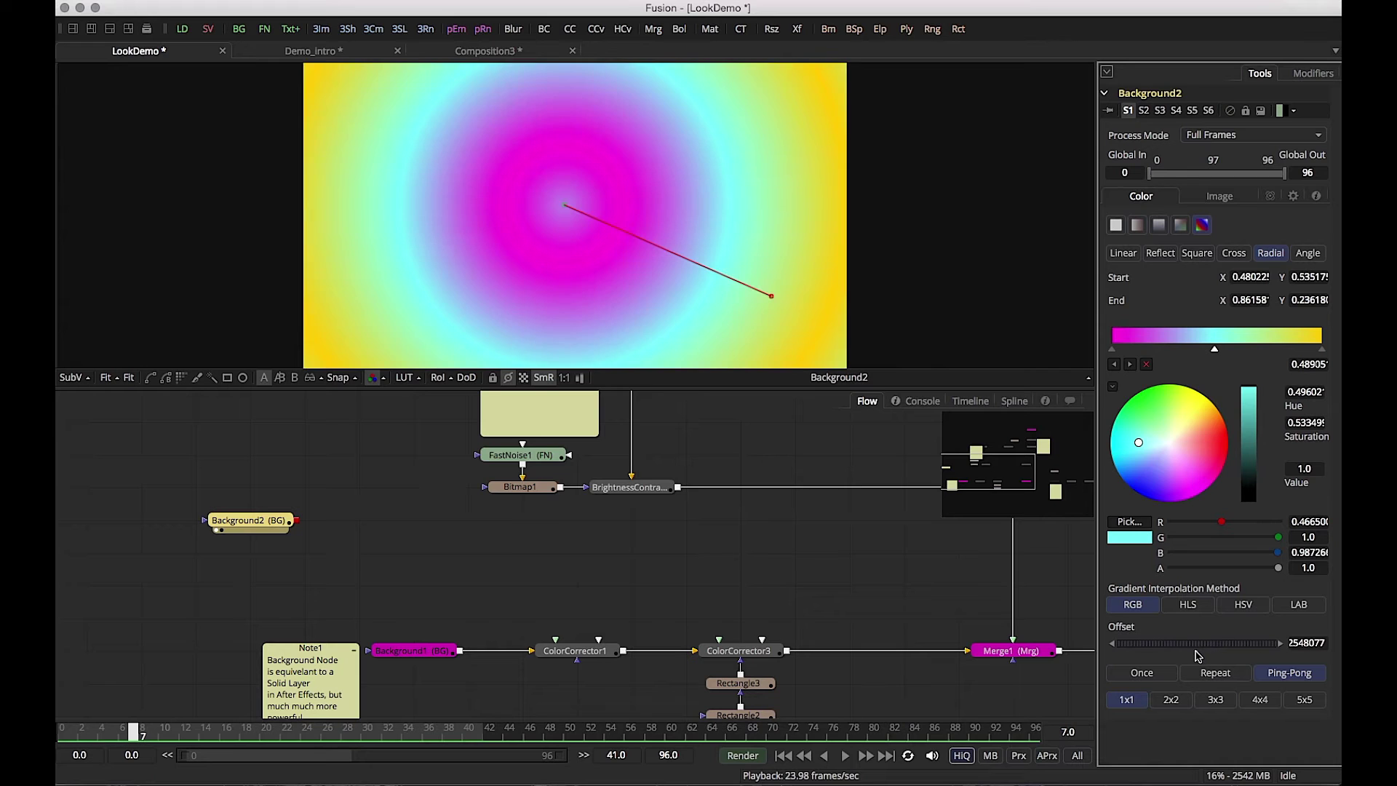
double_click(1197, 648)
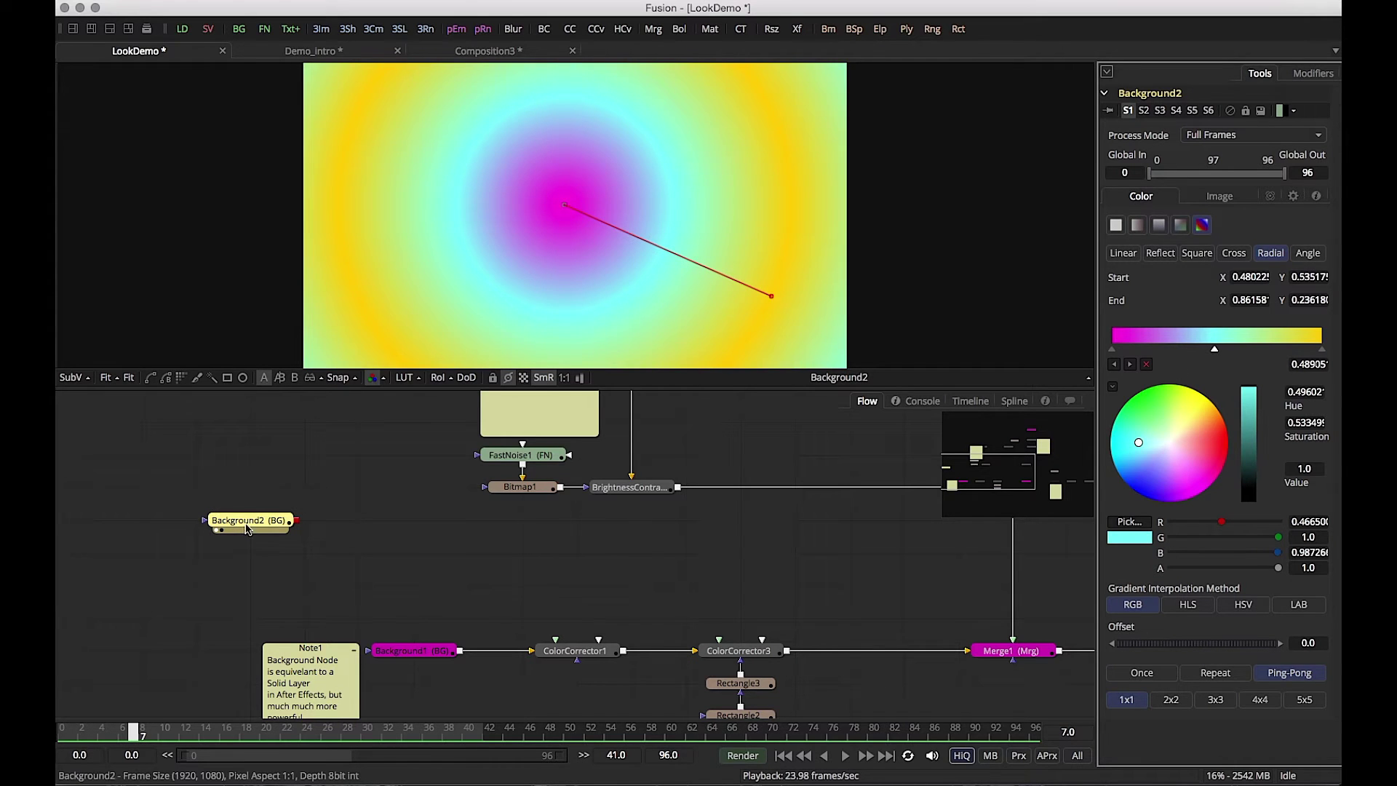
Step: Delete Background2 and show Background1 in the first viewer
key("Delete")
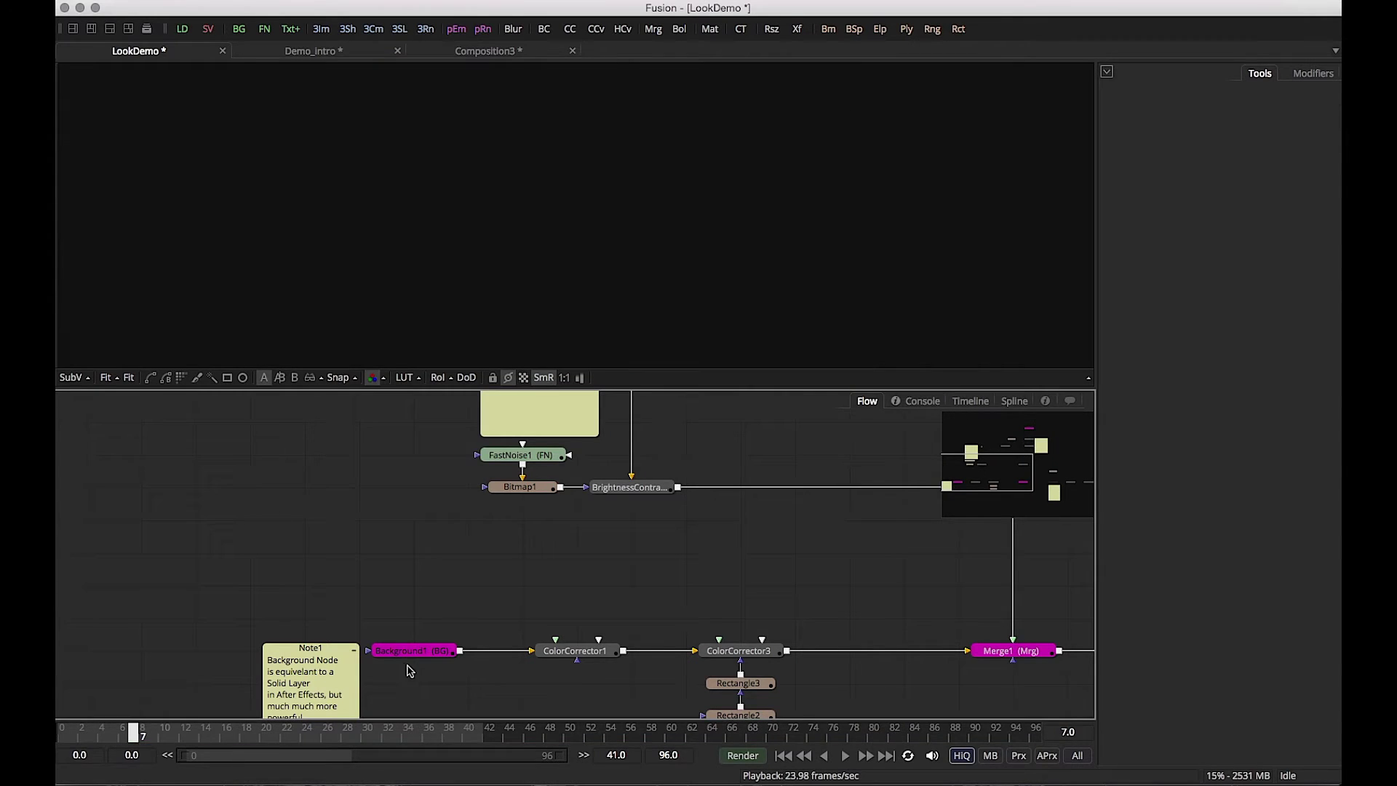
left_click(441, 653)
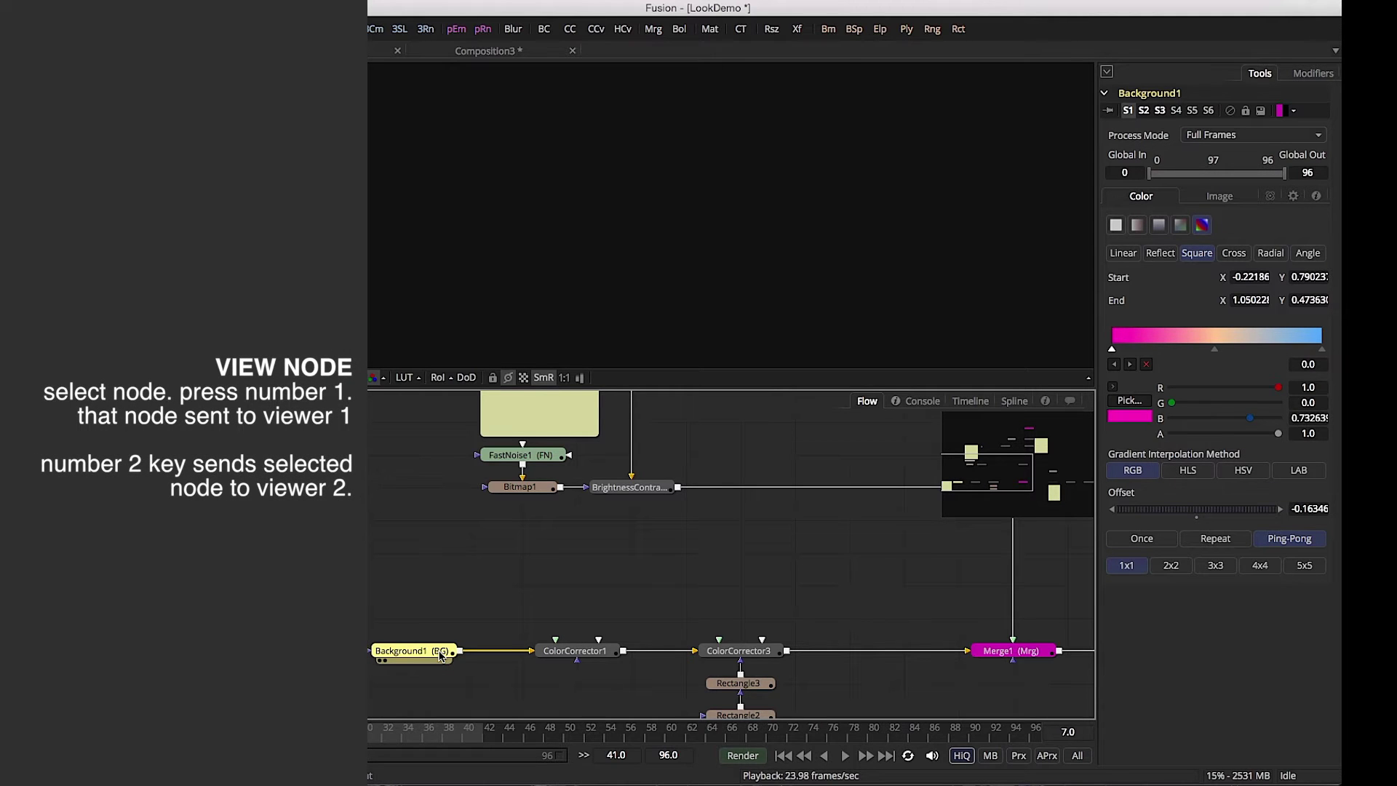
key("1")
Step: Pan along the node chain and view ColorCorrector1, then ColorCorrector3
scroll(459, 590, "down", 2)
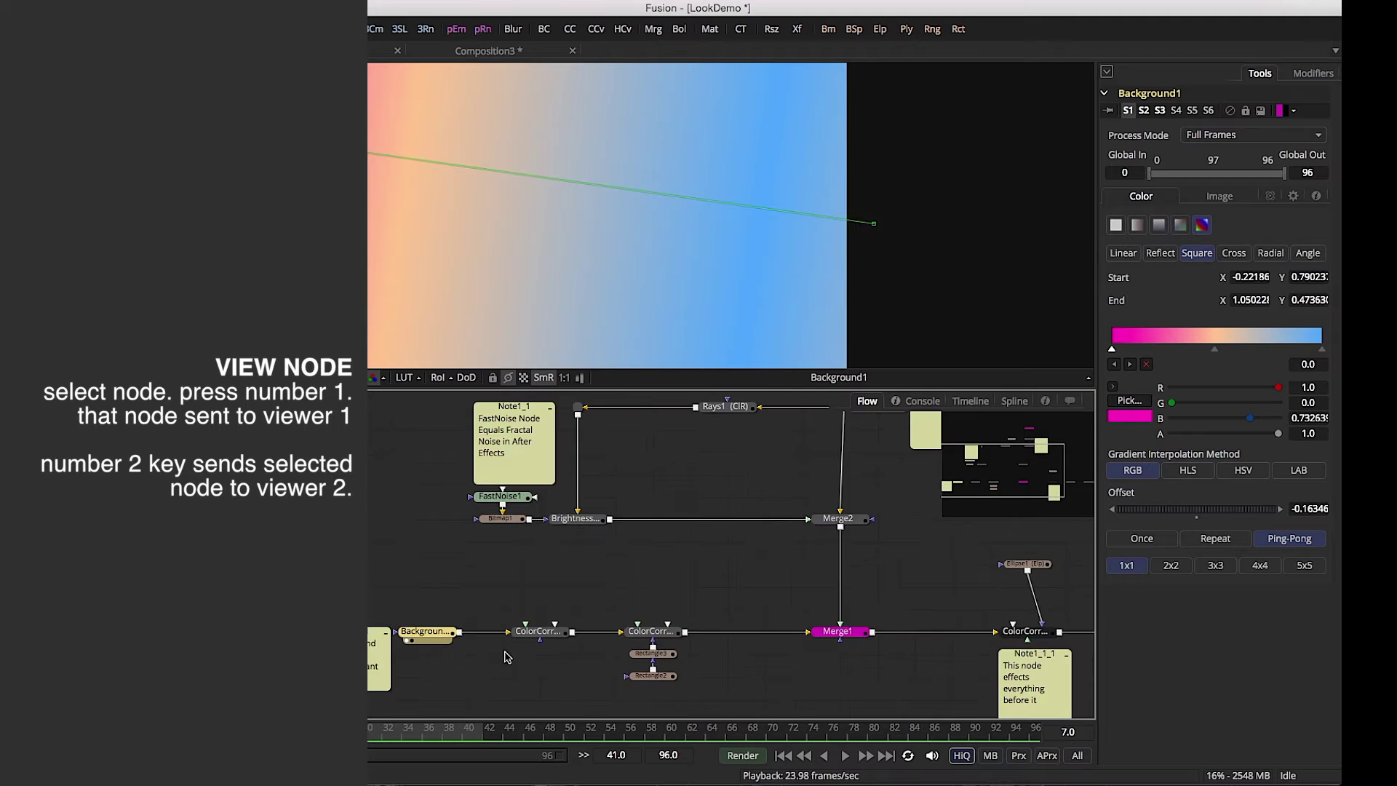
left_click_drag(508, 657, 303, 614)
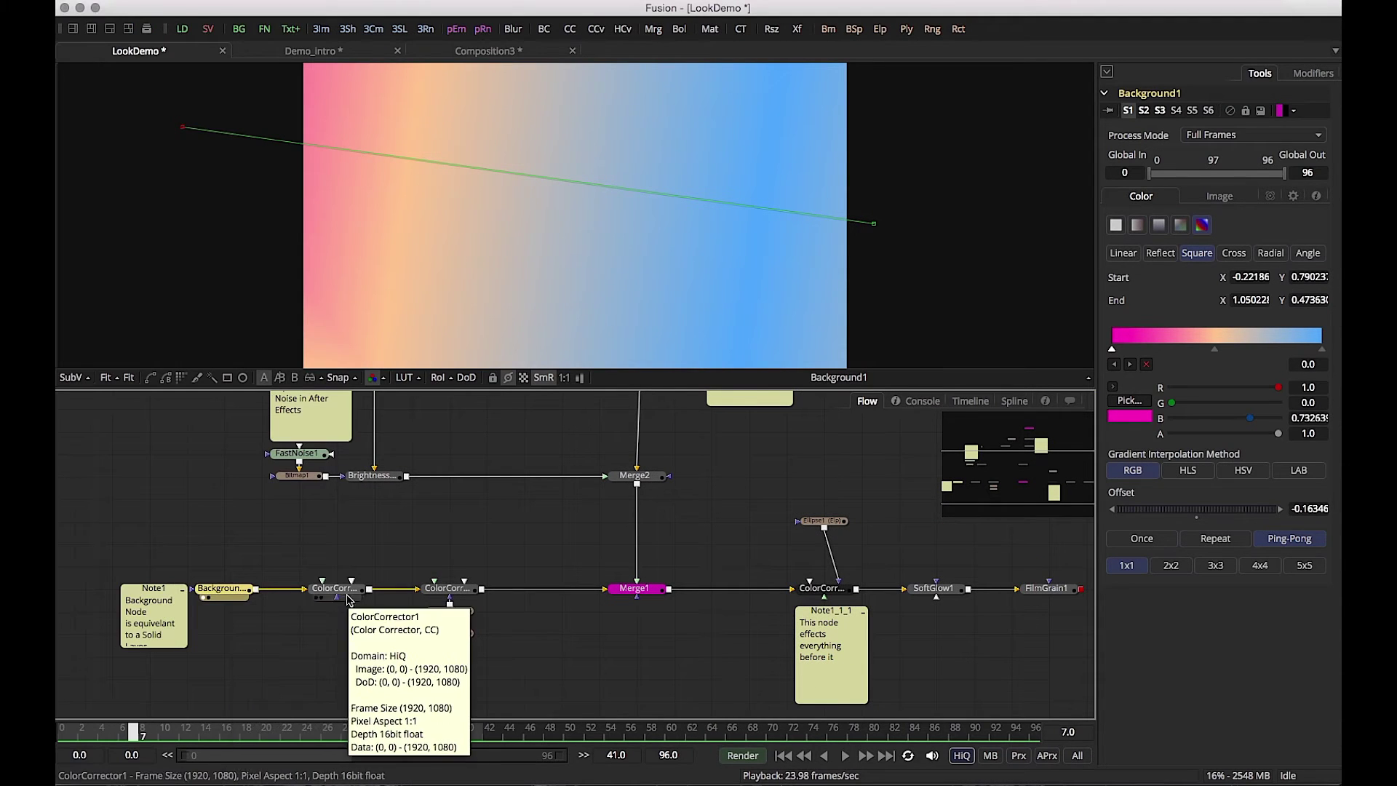
left_click(355, 591)
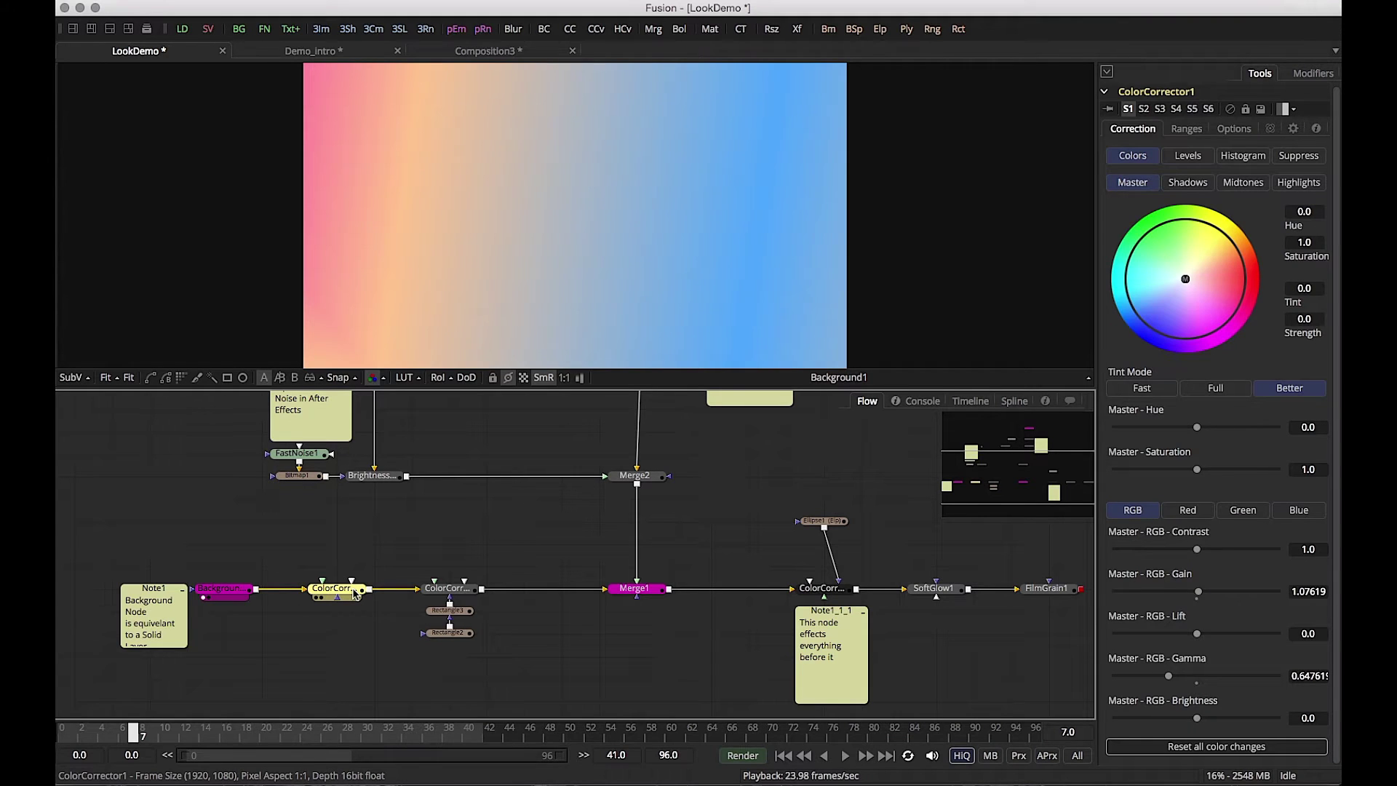
key("1")
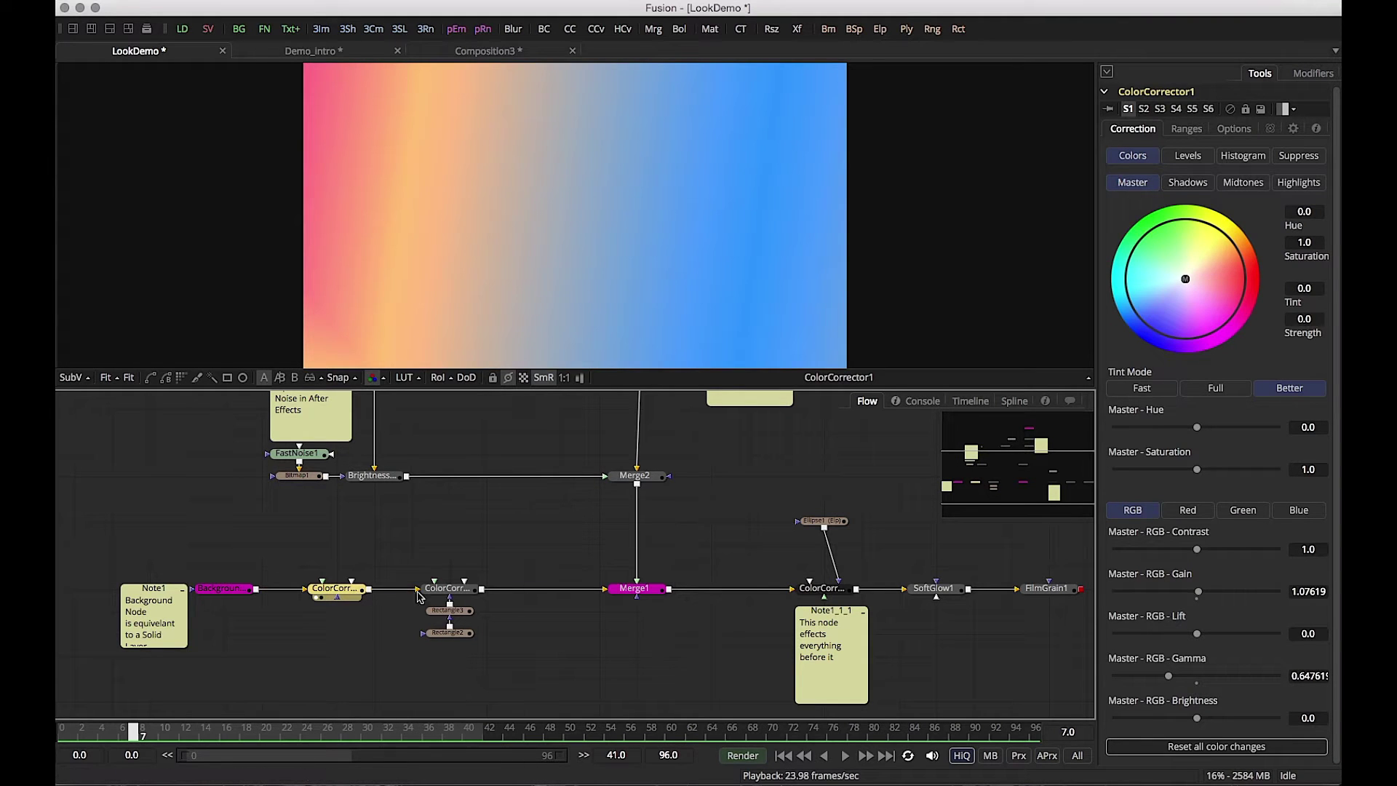
left_click(445, 589)
key("1")
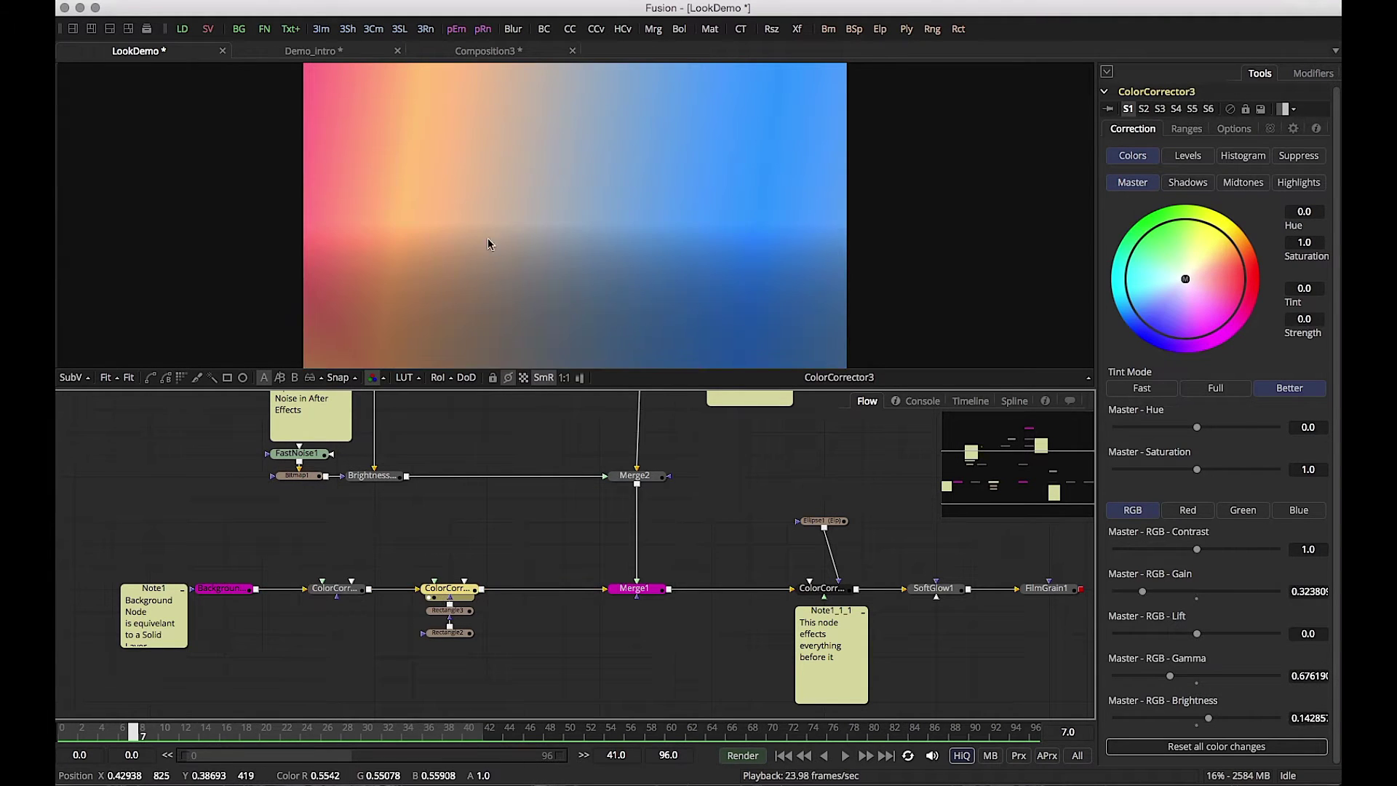
Step: Compare the Rectangle2 and Rectangle3 masks, ending with Rectangle3 selected
left_click(447, 632)
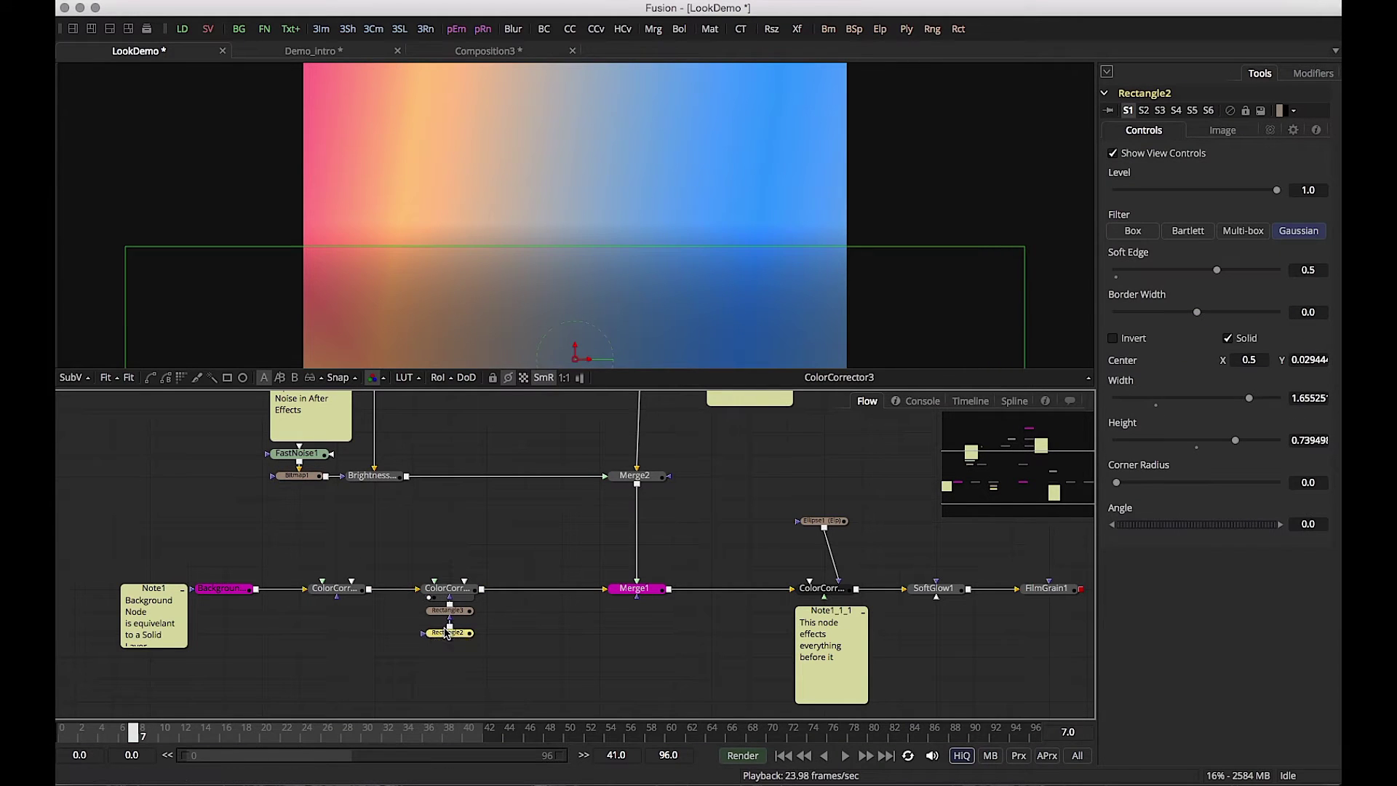
left_click(451, 617)
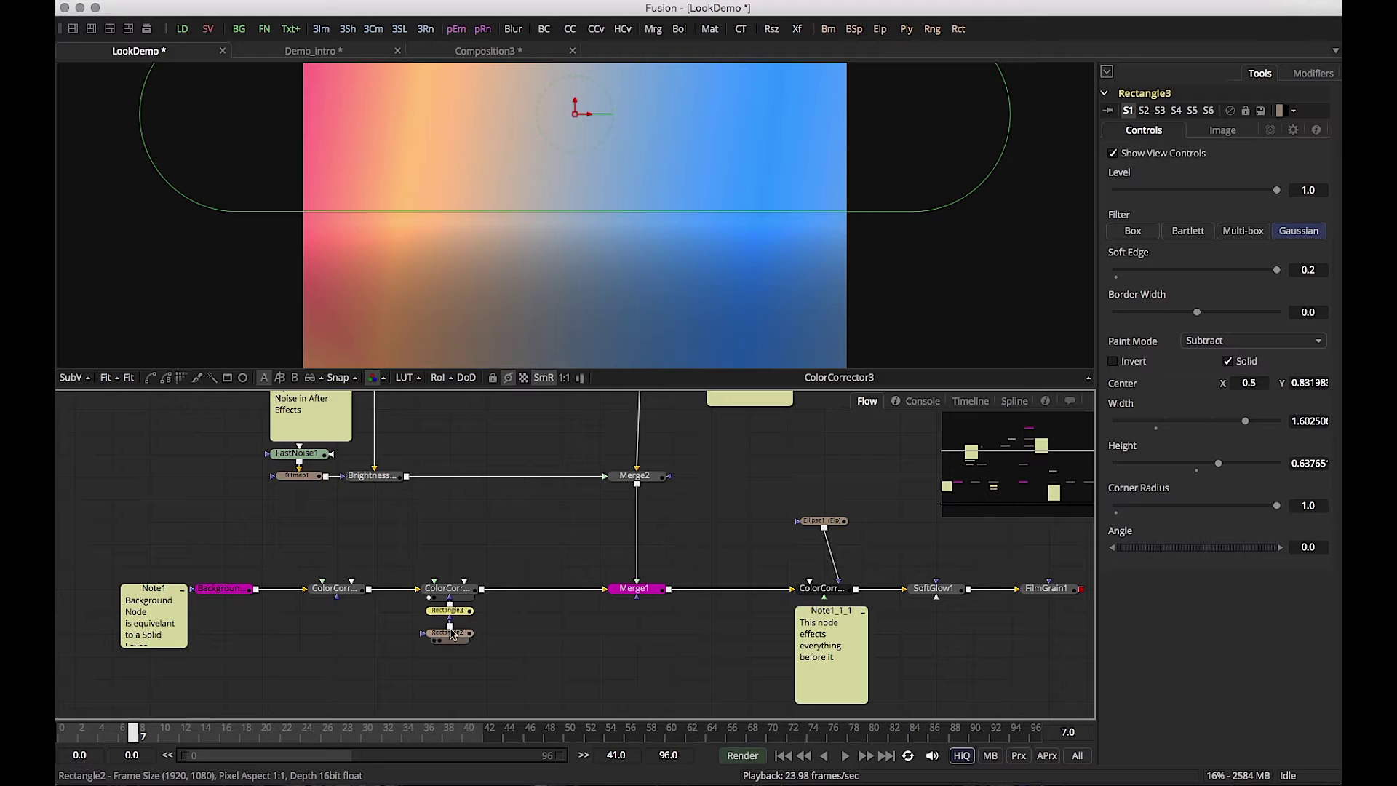
left_click(451, 633)
scroll(490, 320, "down", 5)
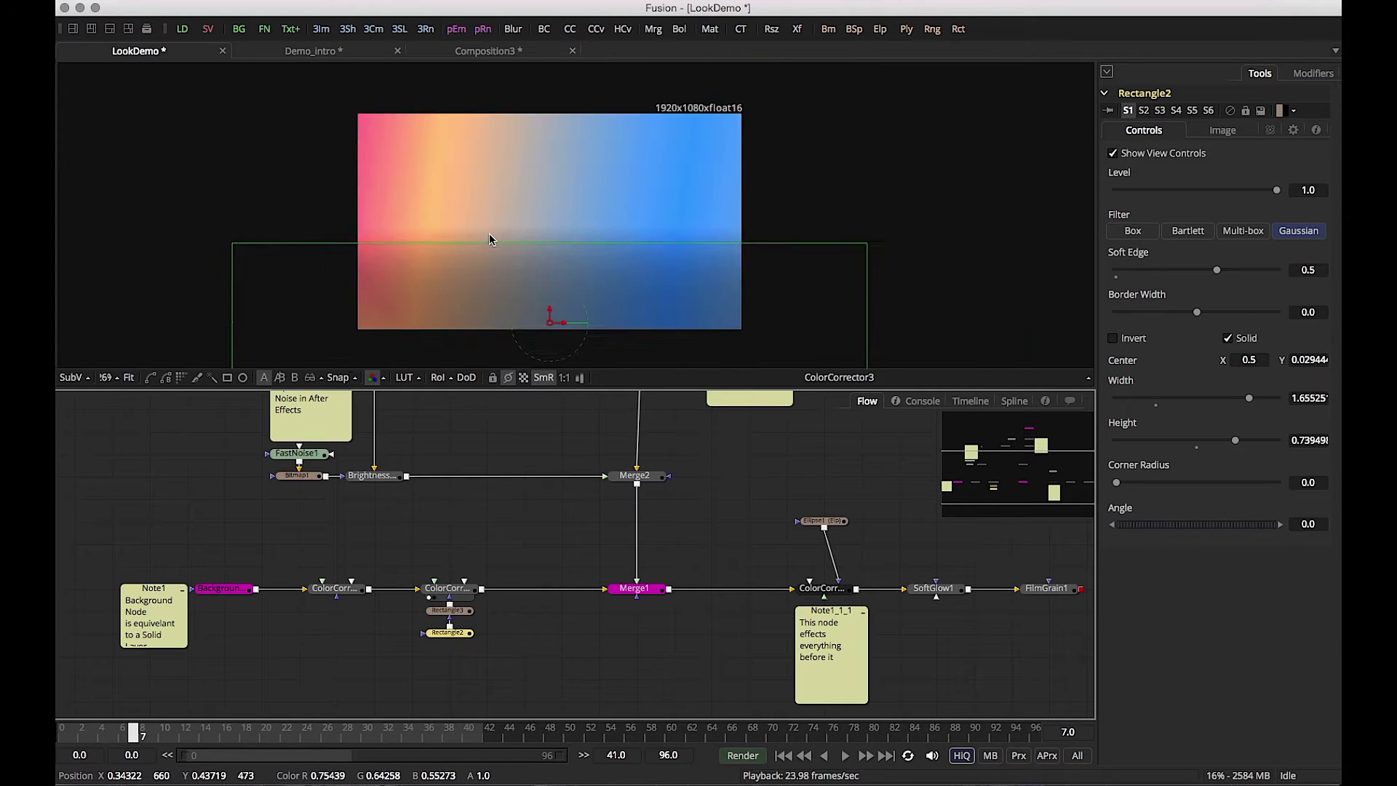
scroll(490, 240, "up", 2)
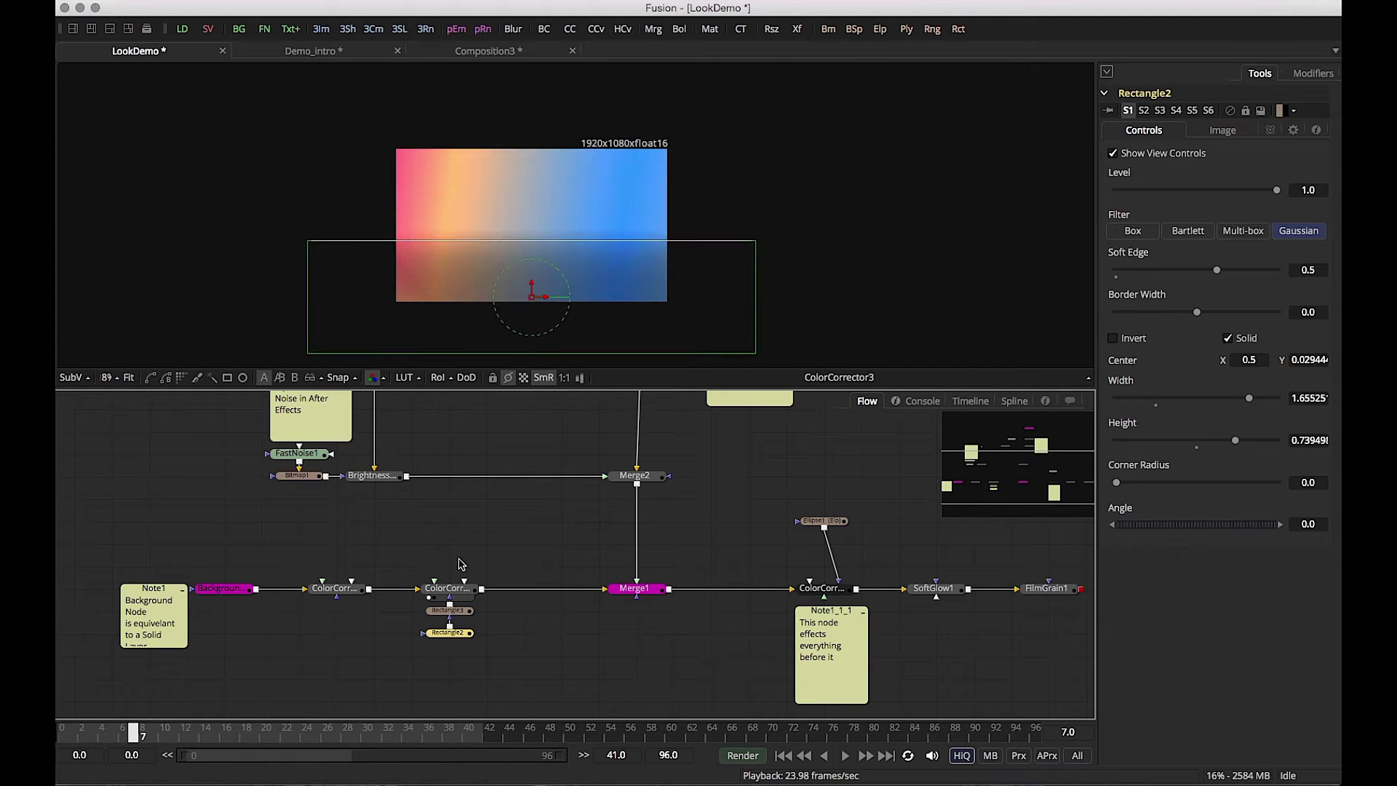
left_click(450, 610)
Step: Set the rounded mask's soft edge to 0.6, moving it down and back up
left_click_drag(541, 156, 563, 184)
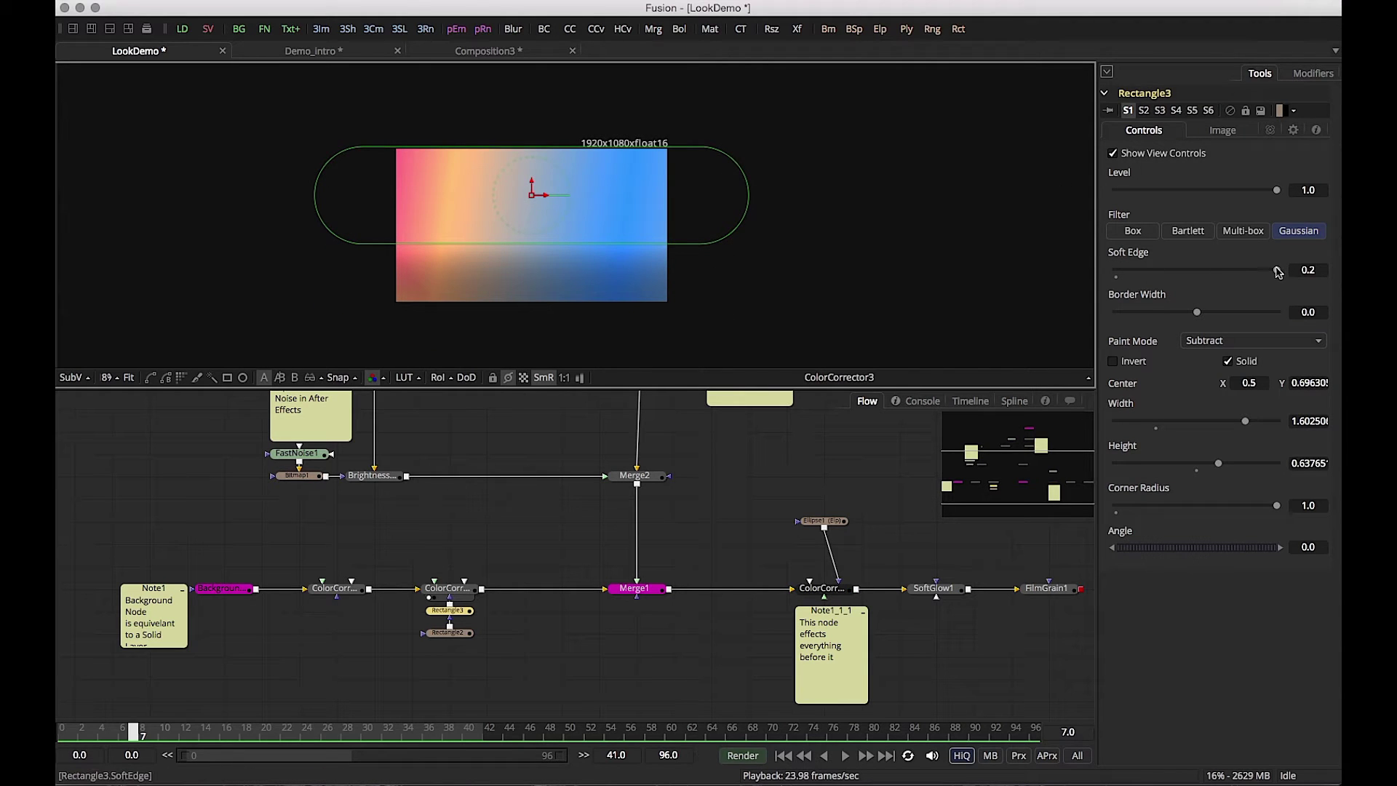
left_click_drag(1278, 271, 1328, 271)
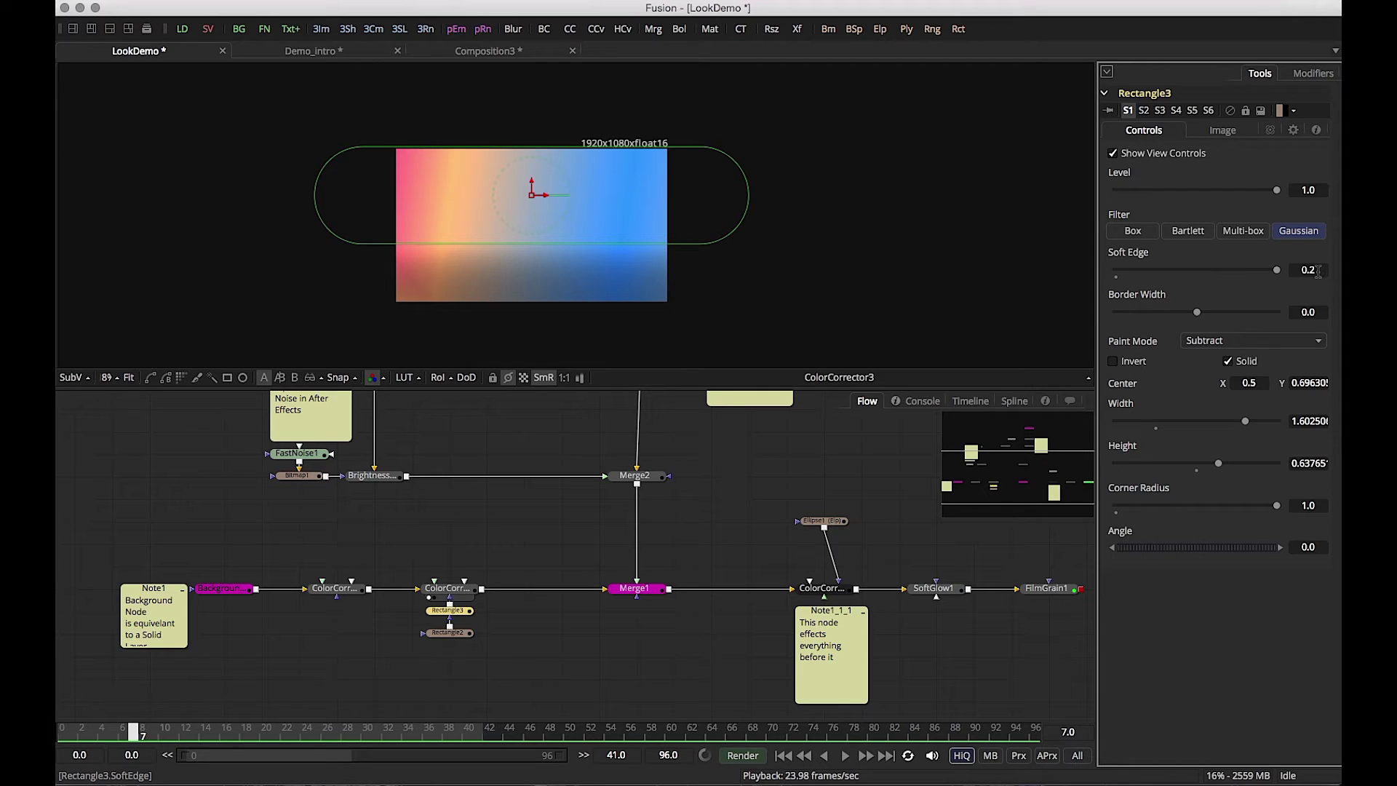
left_click(1304, 271)
type("0.6")
key("Tab")
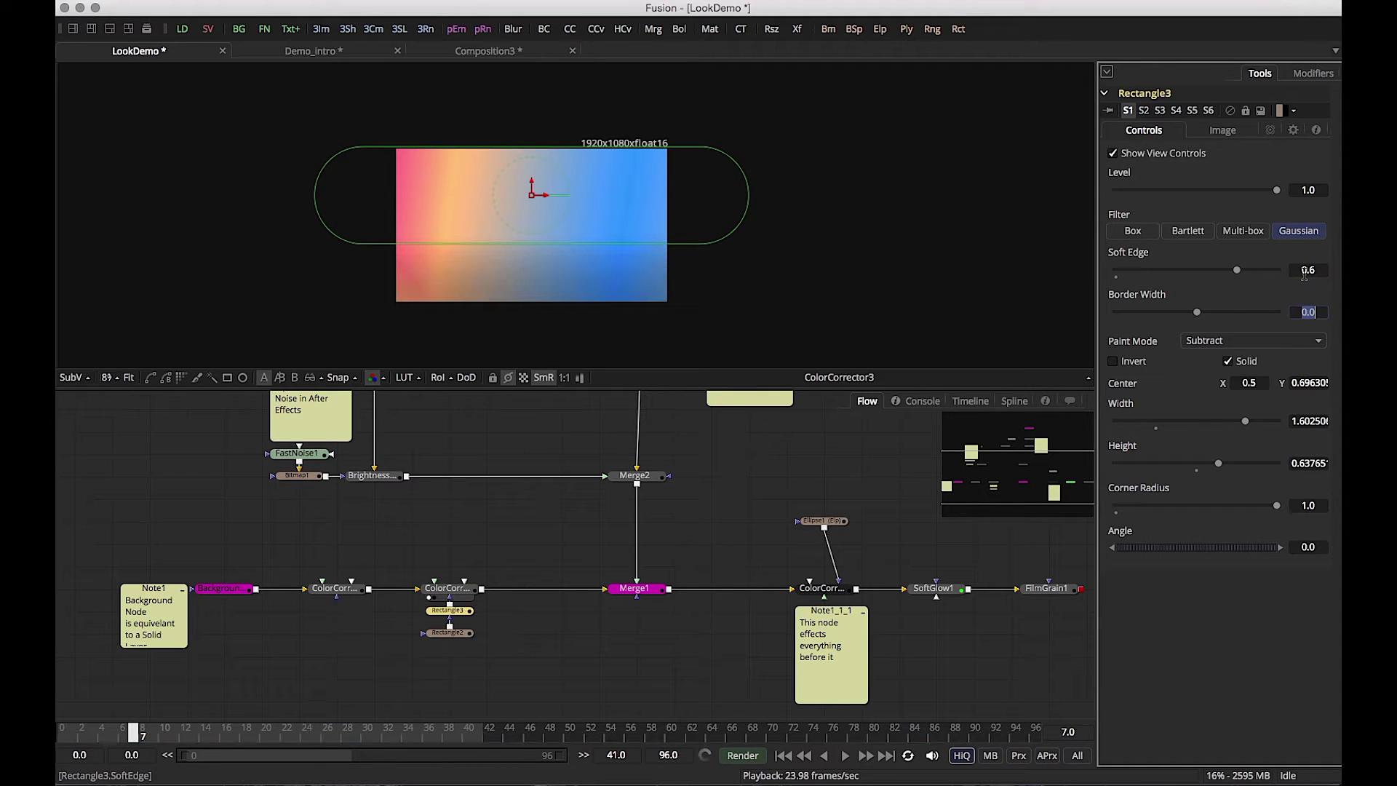
left_click_drag(531, 186, 530, 172)
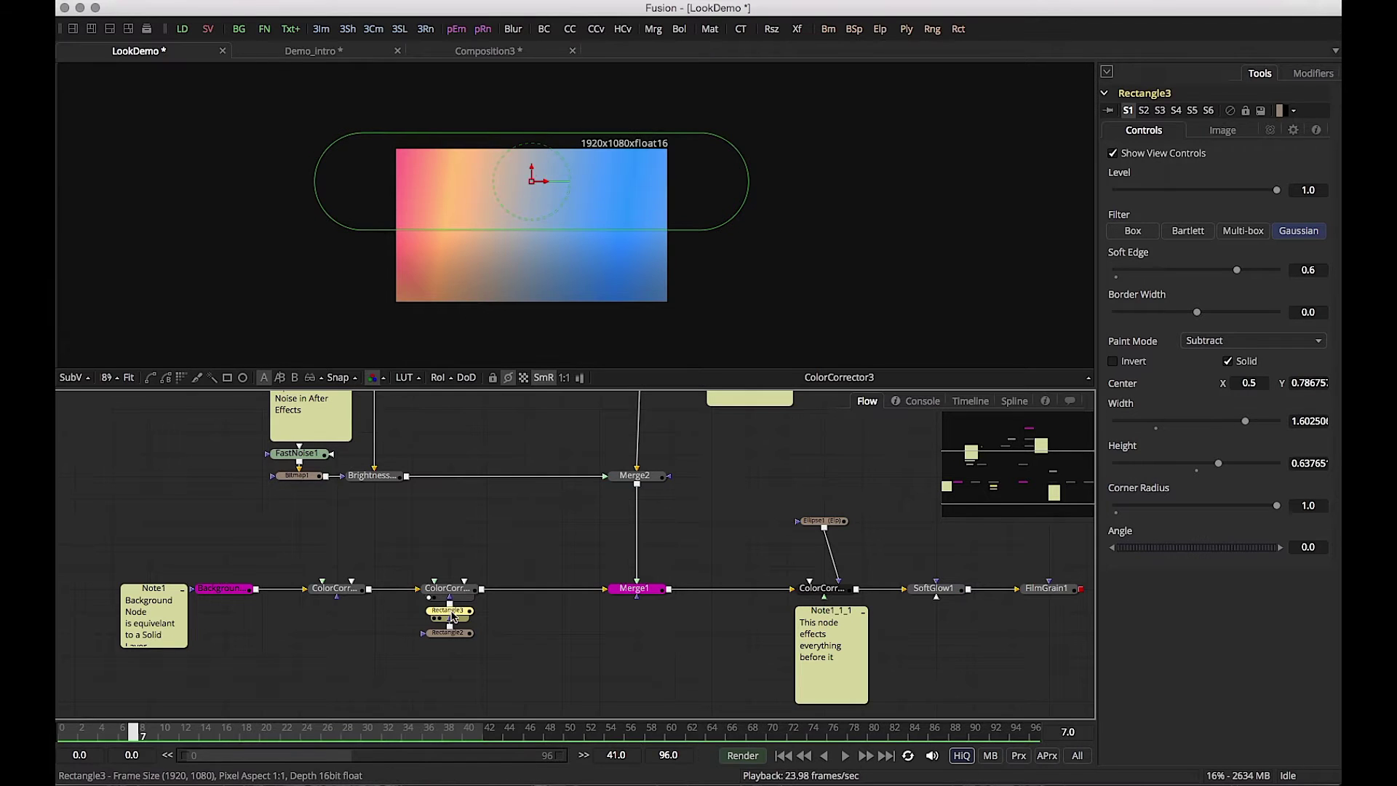
Step: Lower Rectangle3's Level to about 0.57, then view ColorCorrector3's result
left_click(478, 556)
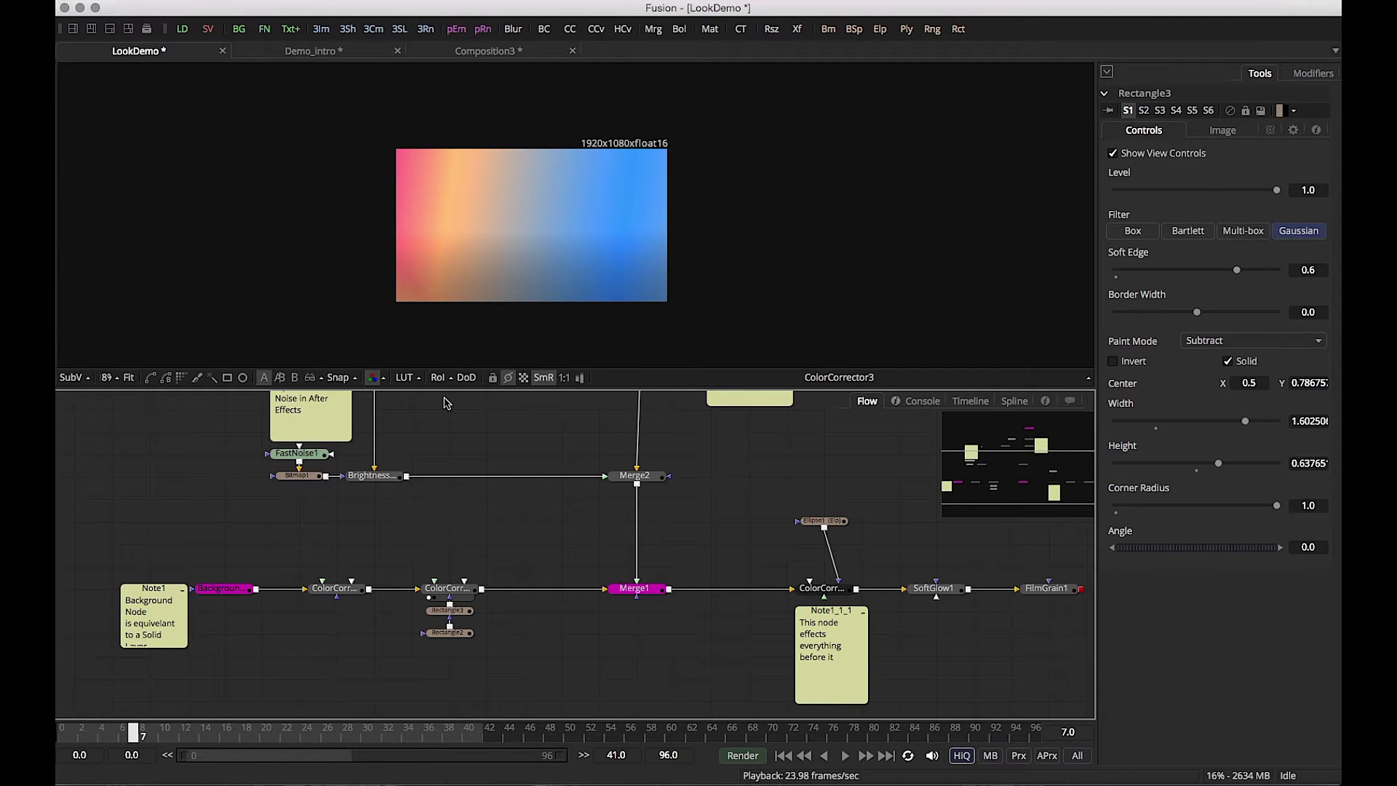
key("1")
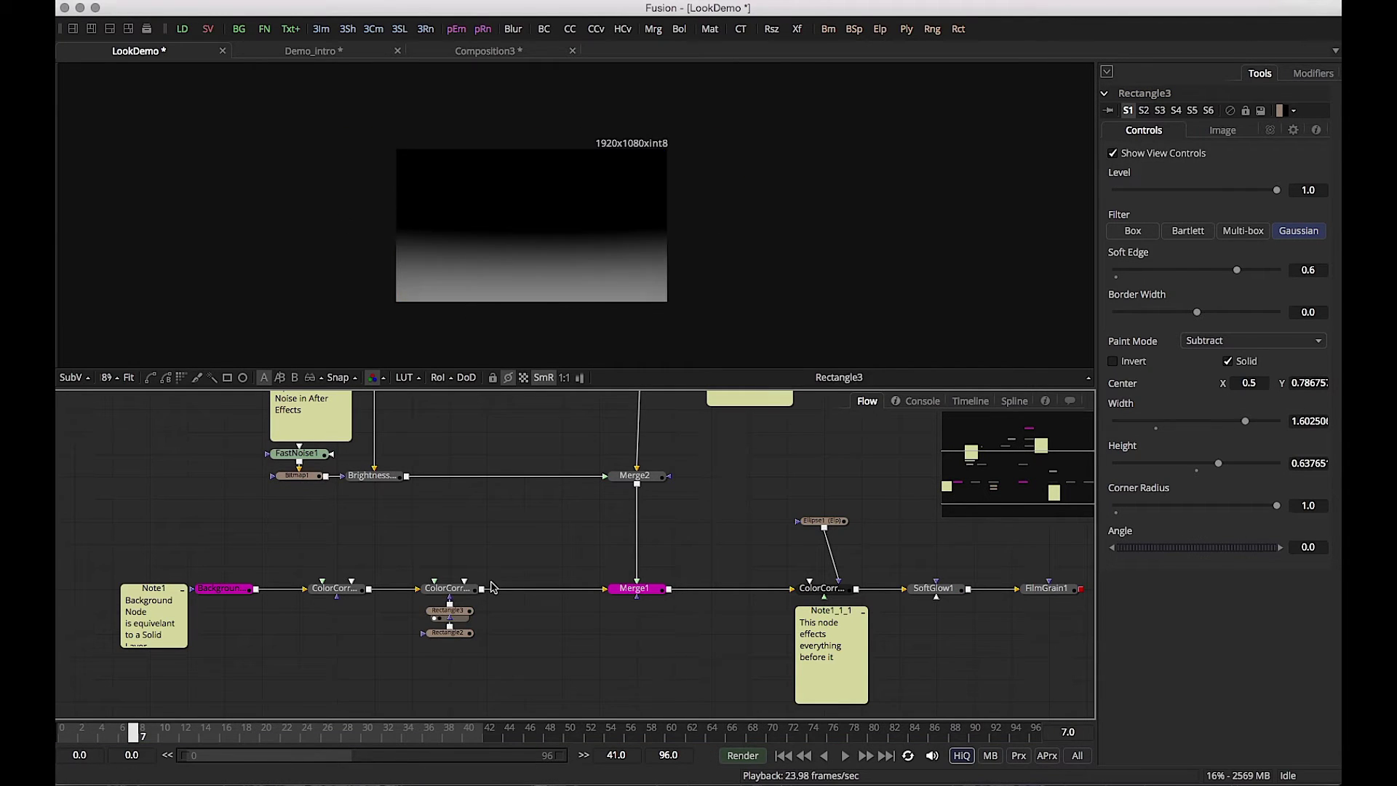
left_click(456, 613)
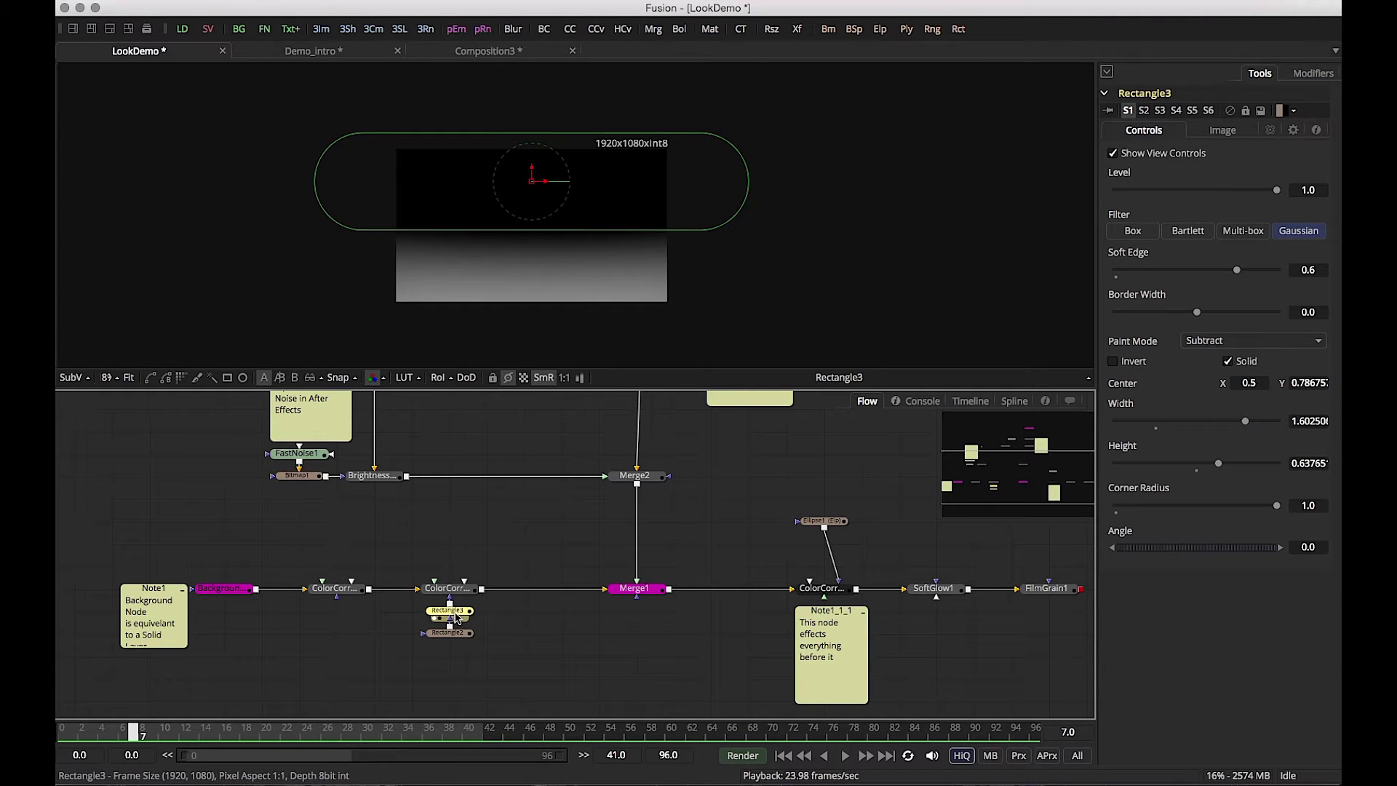
left_click_drag(1279, 195, 1208, 207)
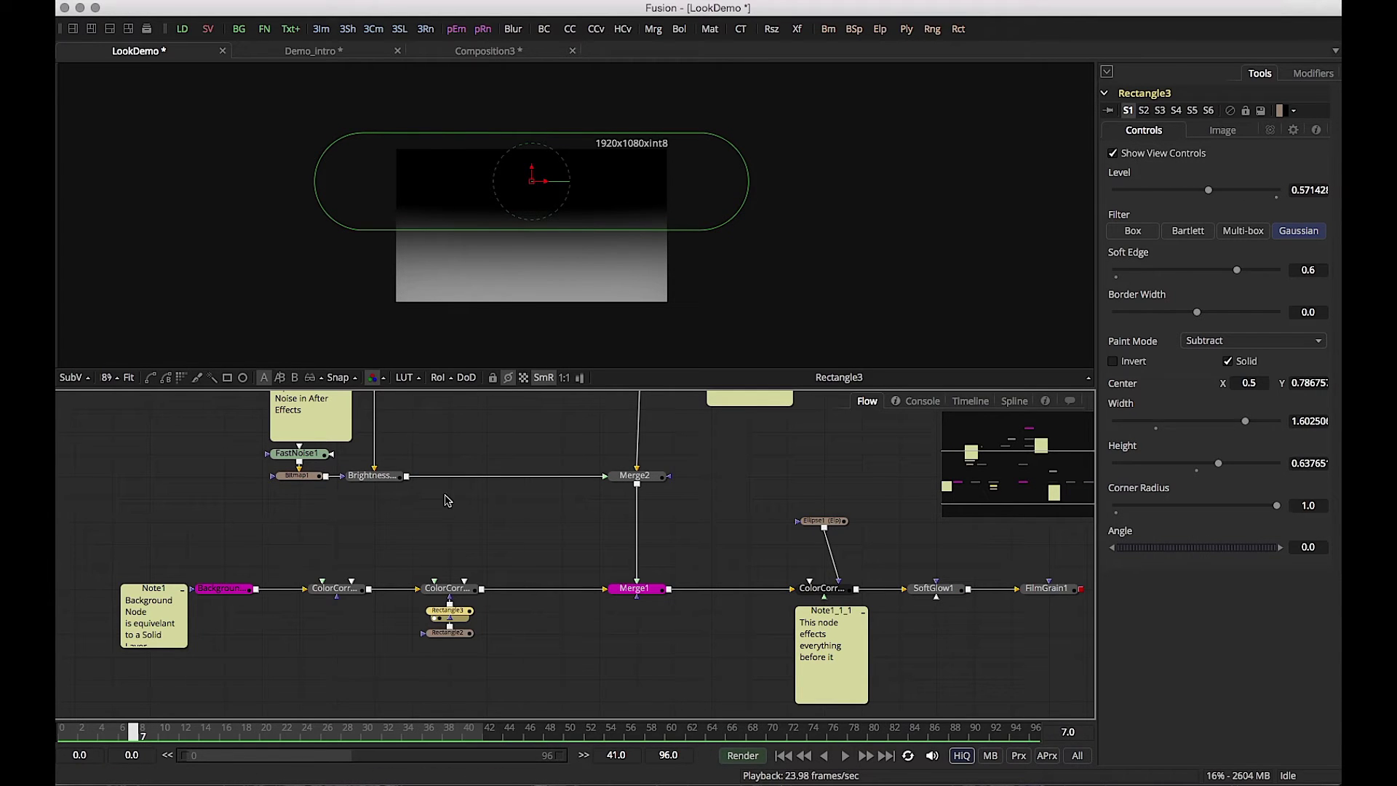
left_click(447, 594)
key("1")
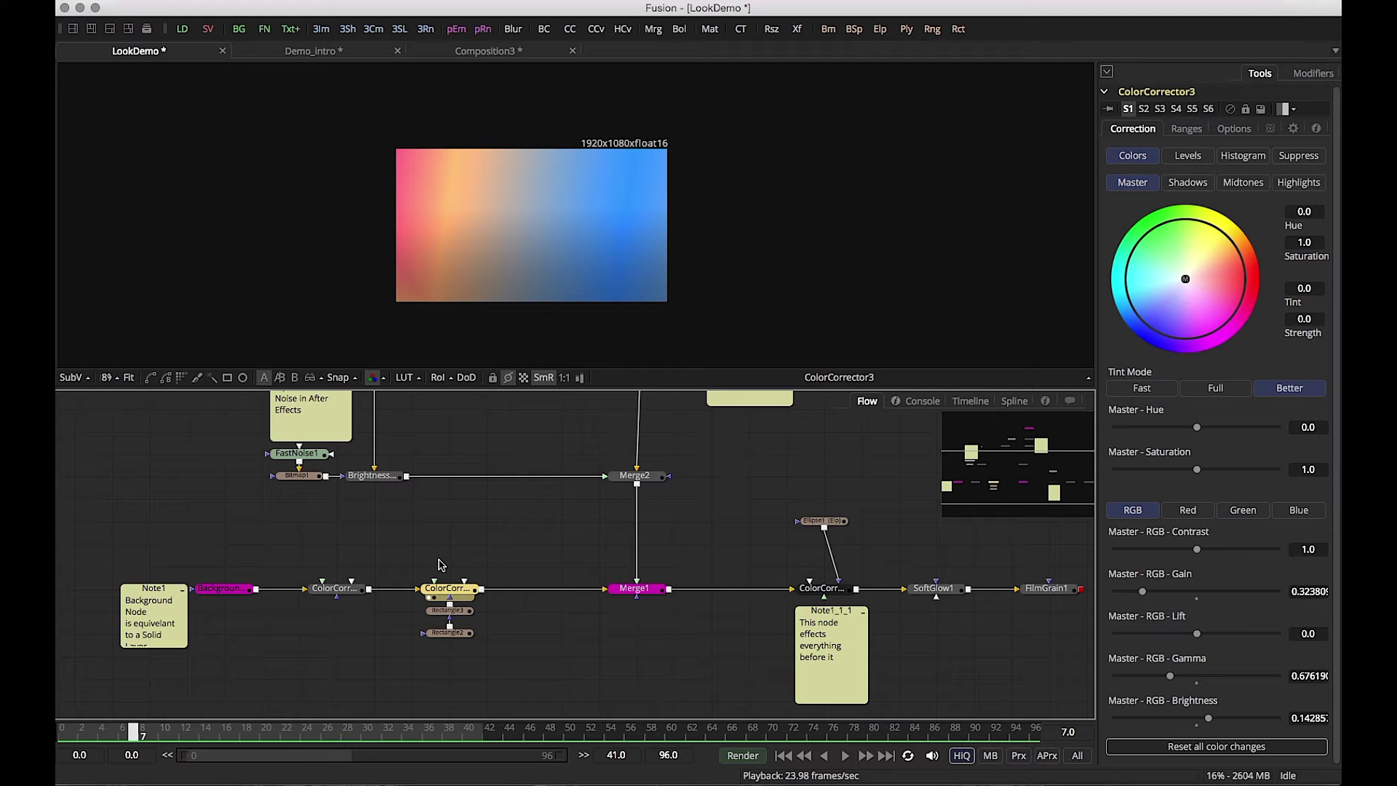
Step: Fit the image in the viewer and show Background1's gradient
left_click(128, 377)
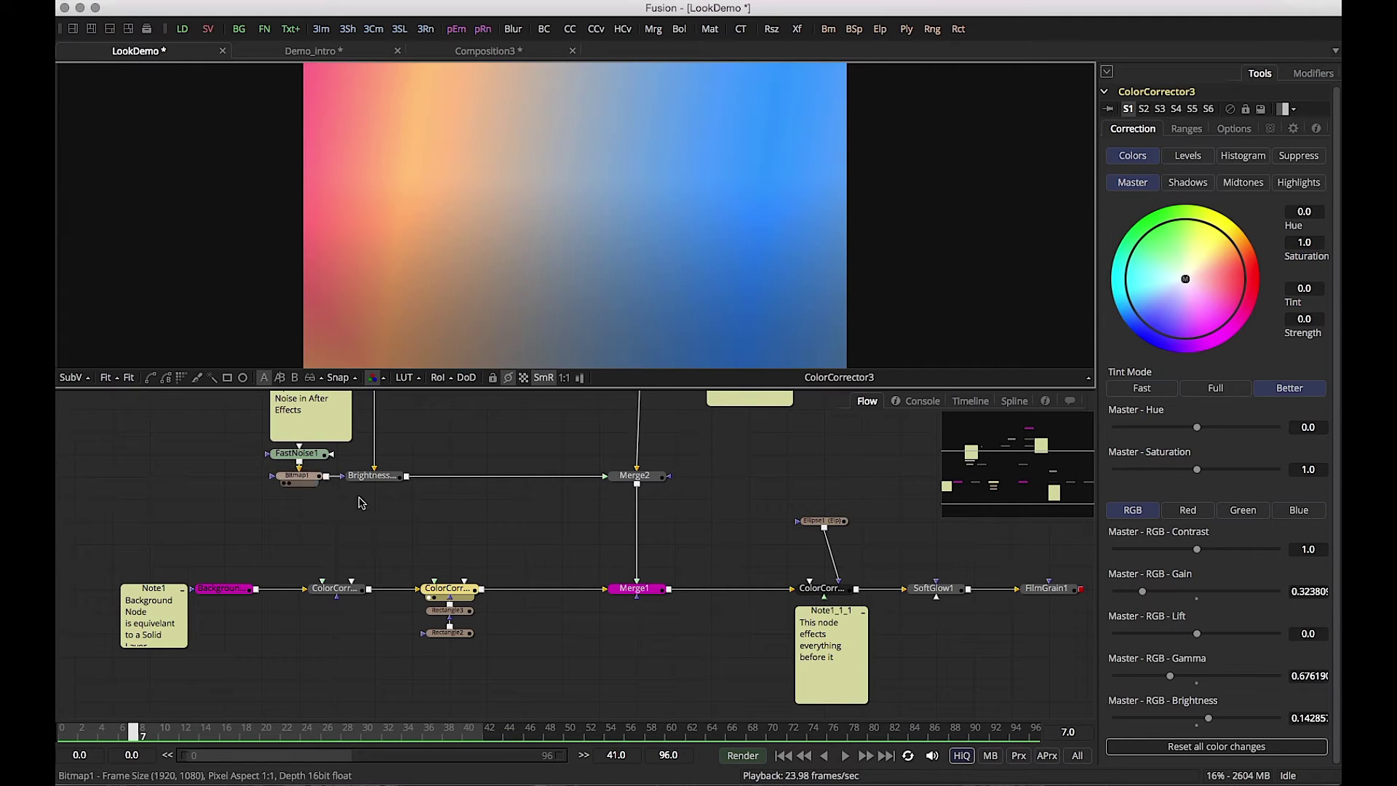
scroll(542, 523, "up", 1)
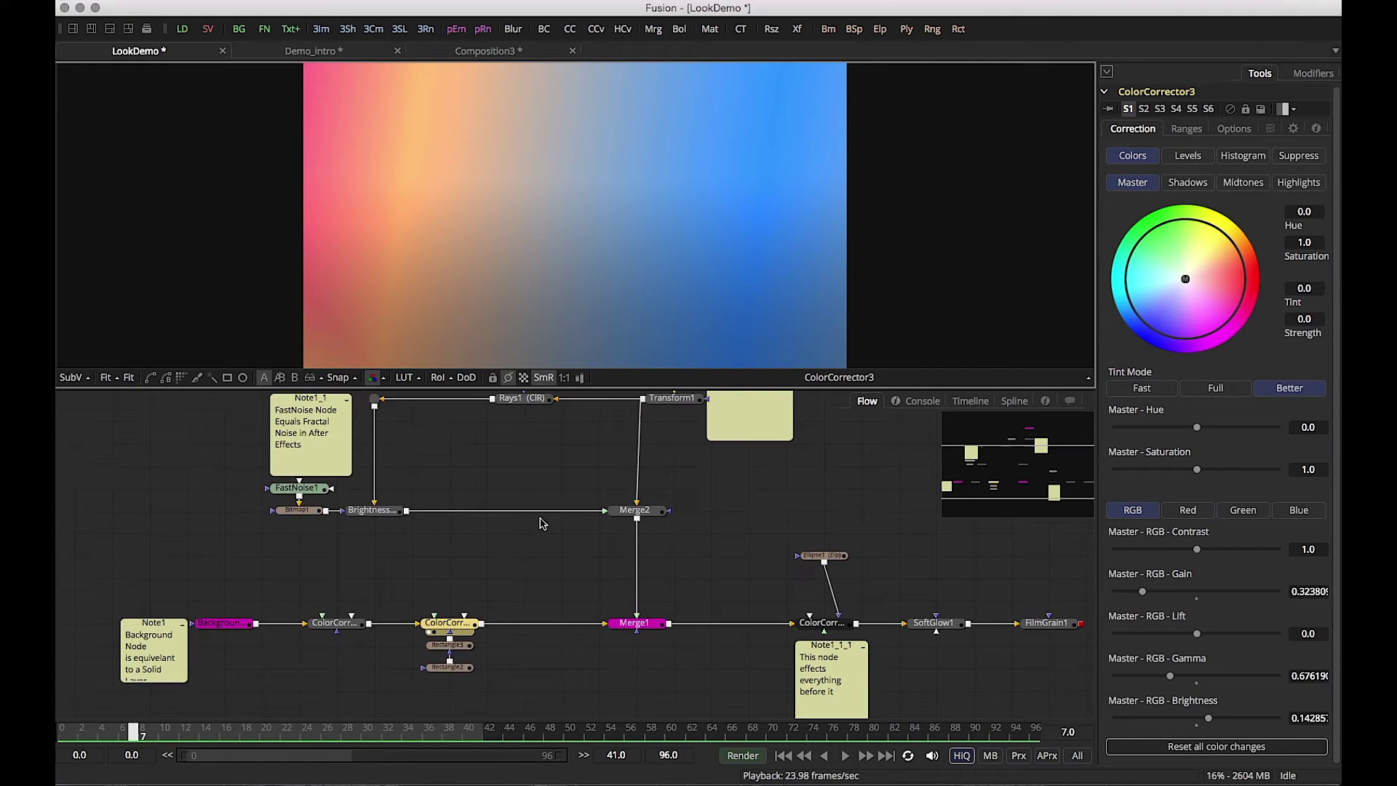
left_click(232, 626)
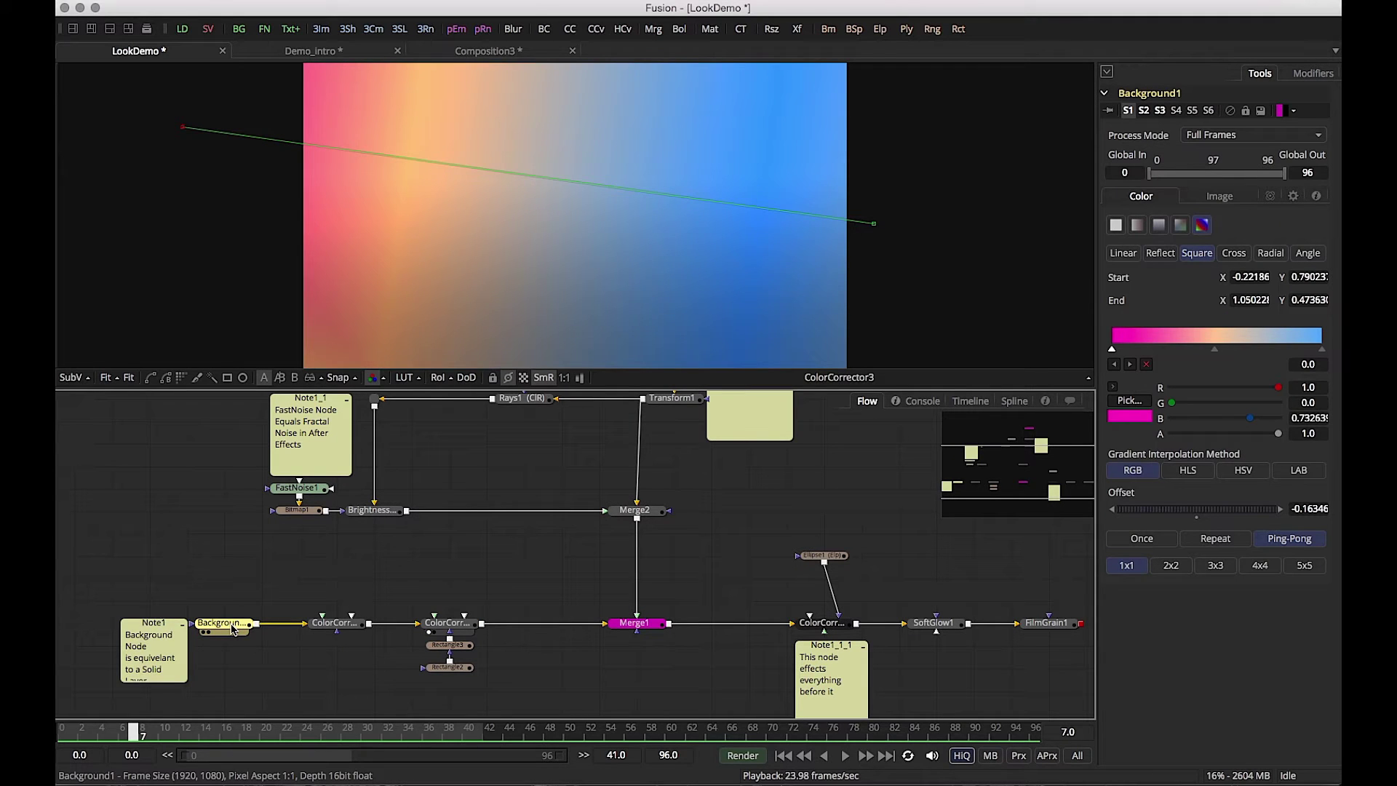
key("1")
Step: Select Text1 and view its white LOOKS title on black
left_click(510, 659)
scroll(509, 659, "up", 5)
left_click(691, 464)
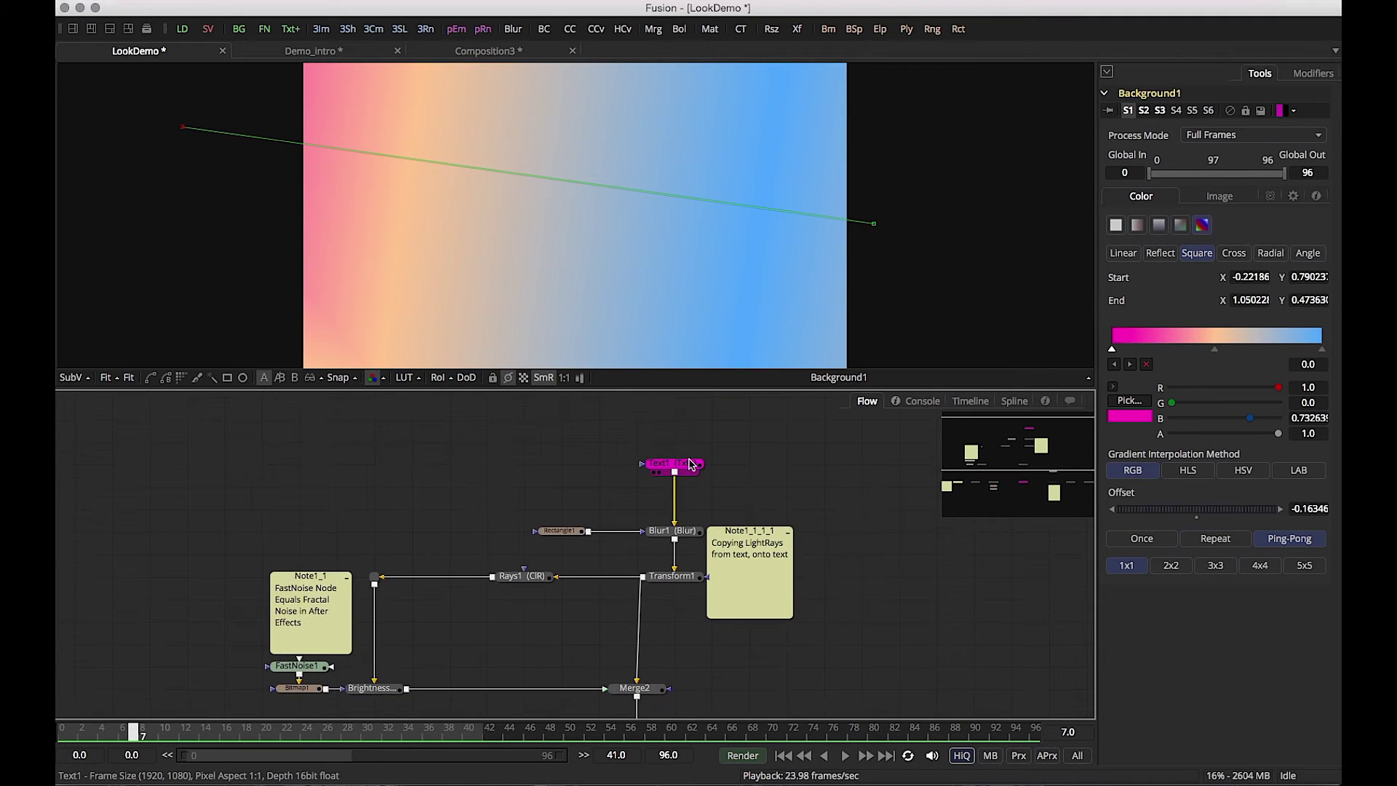
left_click(686, 471)
key("1")
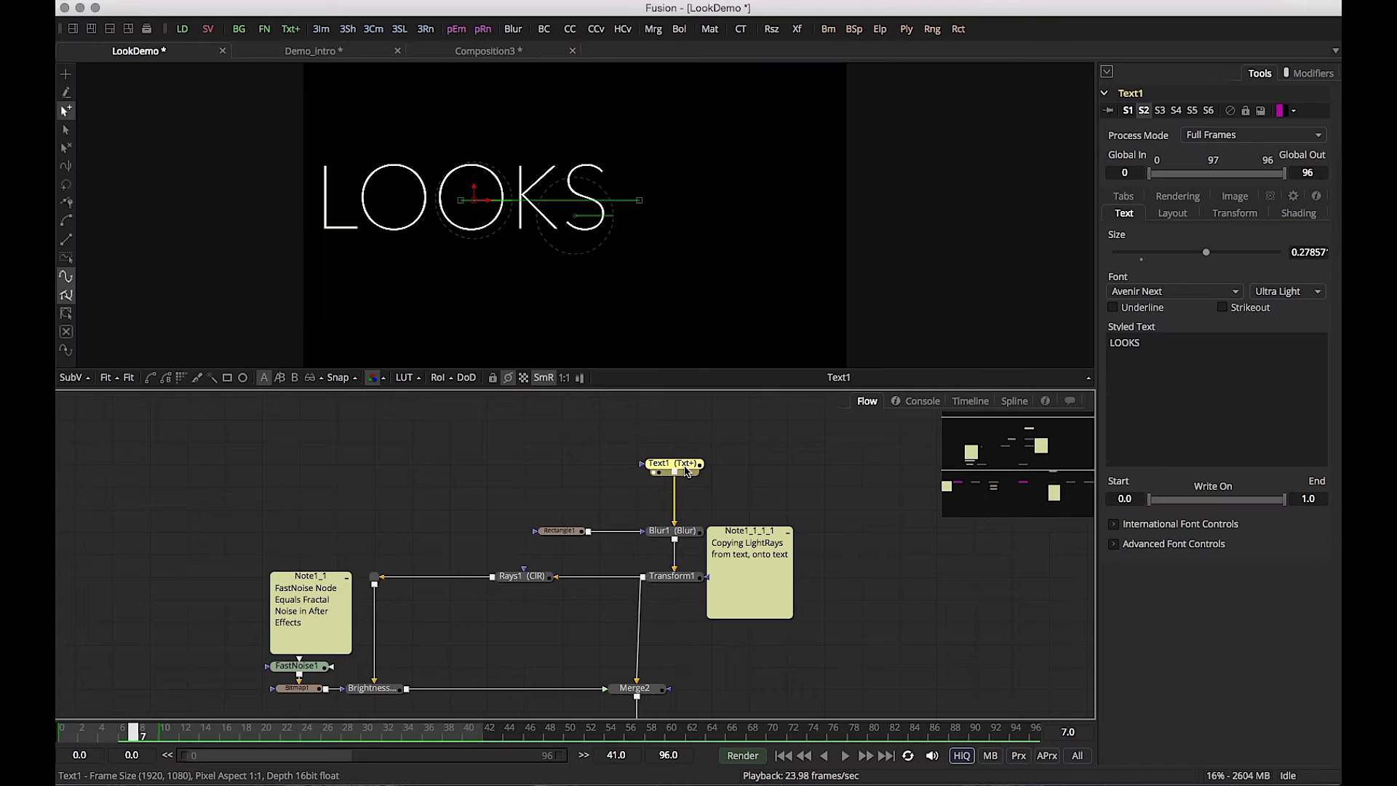
scroll(521, 555, "down", 5)
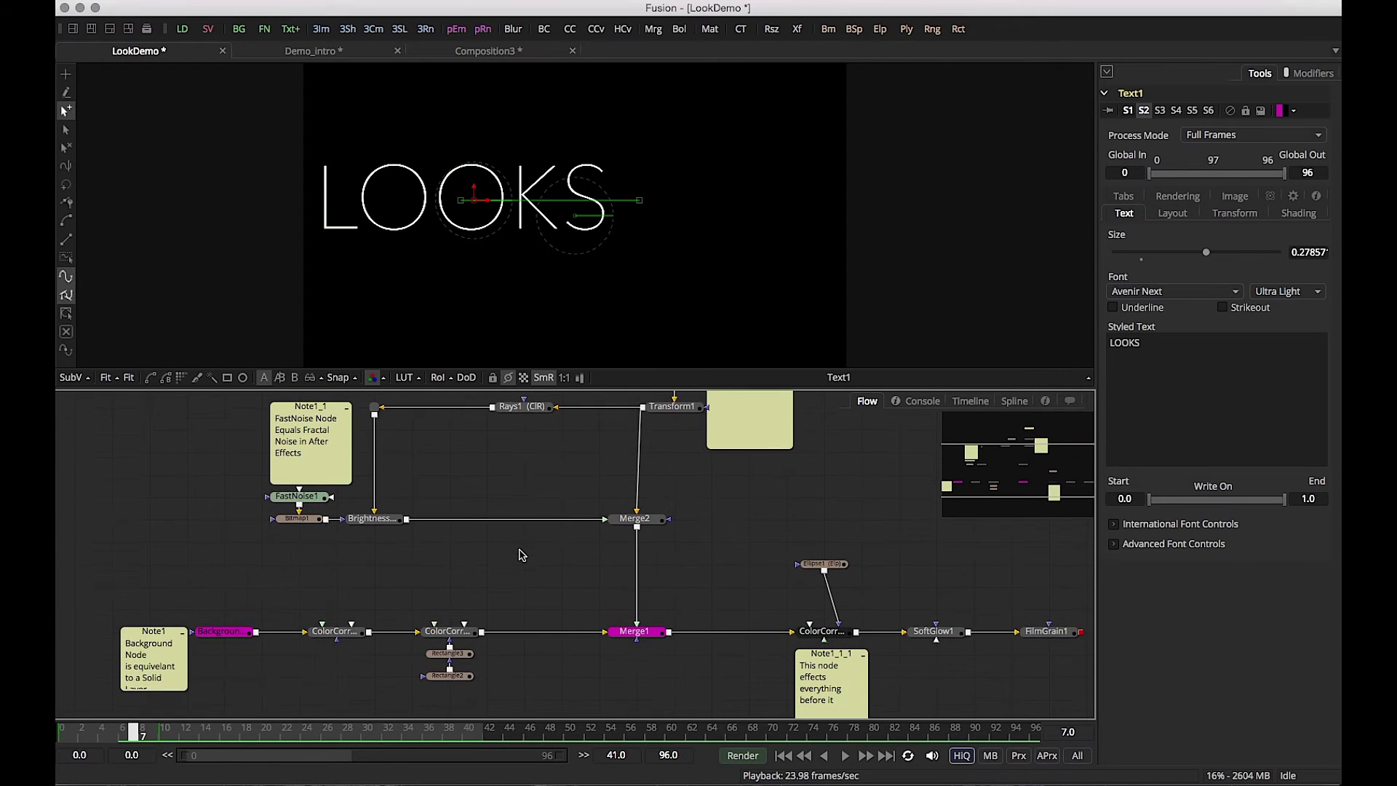
scroll(522, 555, "down", 1)
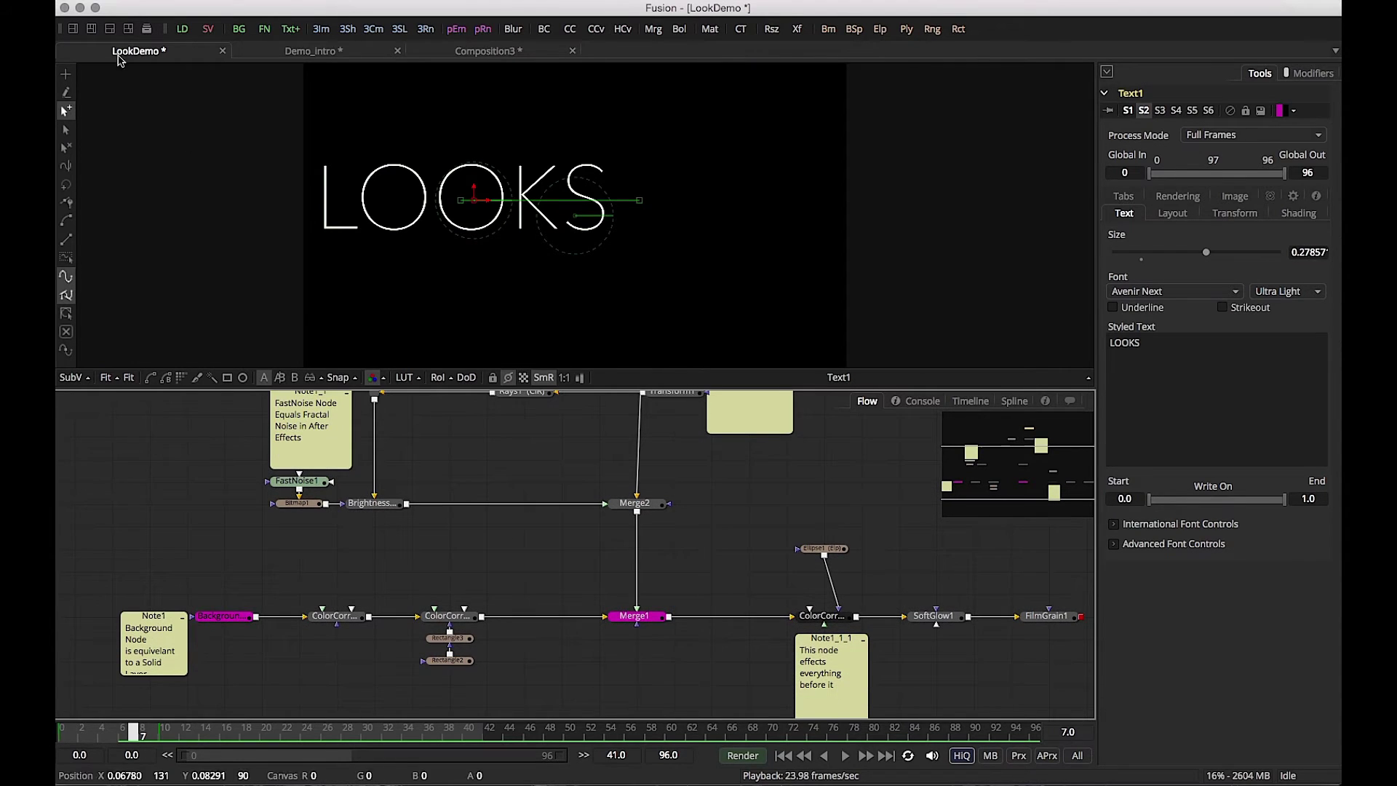
Step: Switch to dual viewers and show Background1's pink-to-blue gradient in the right viewer beside LOOKS
left_click(91, 28)
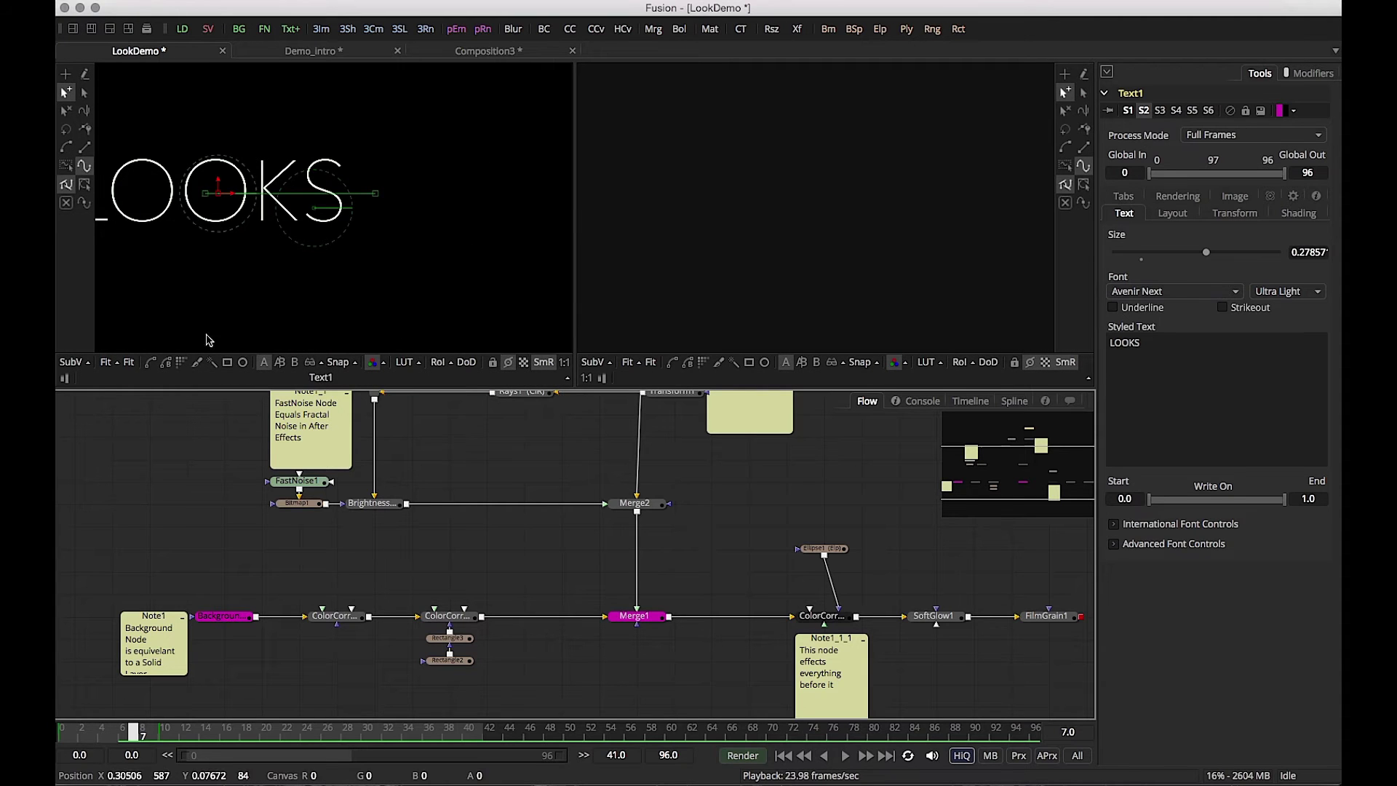
left_click(128, 362)
left_click(644, 367)
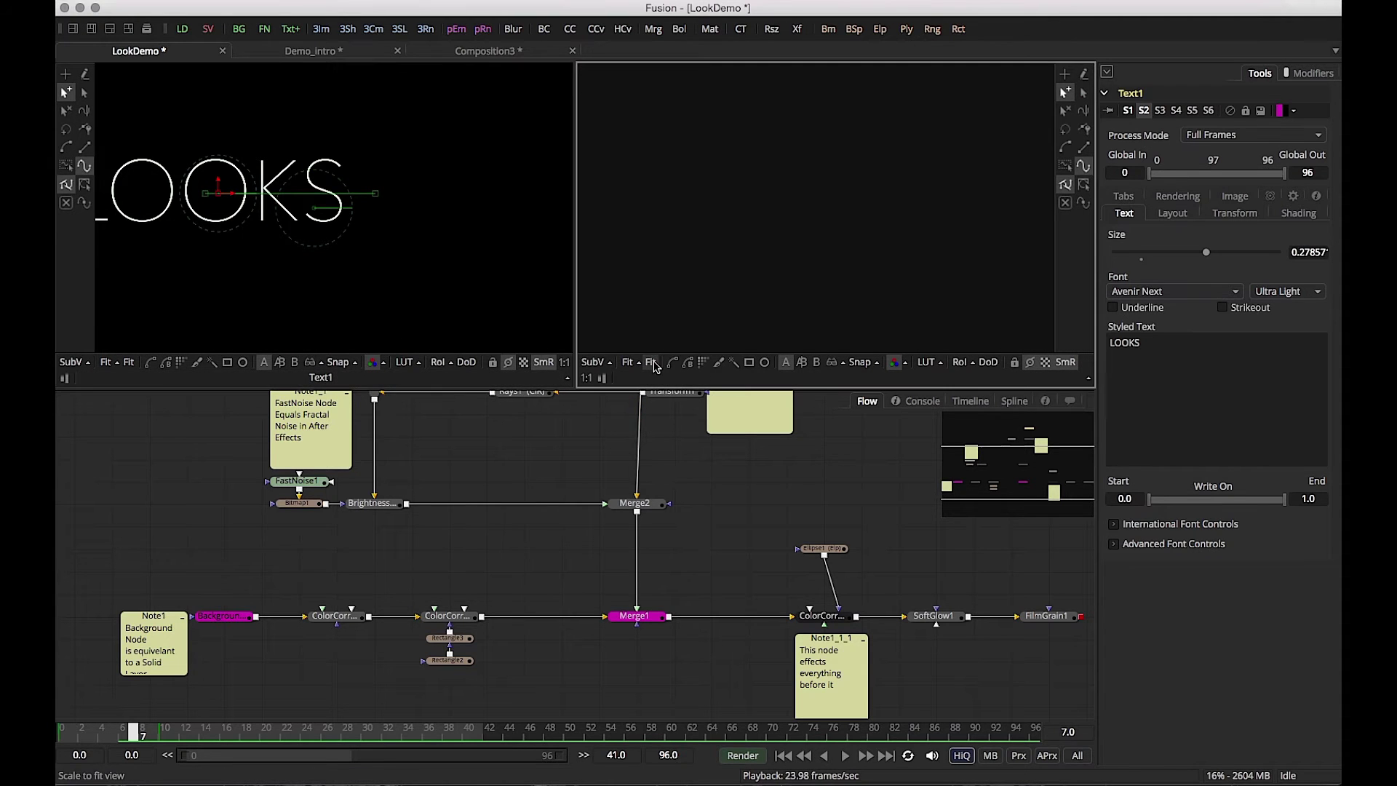
left_click(236, 618)
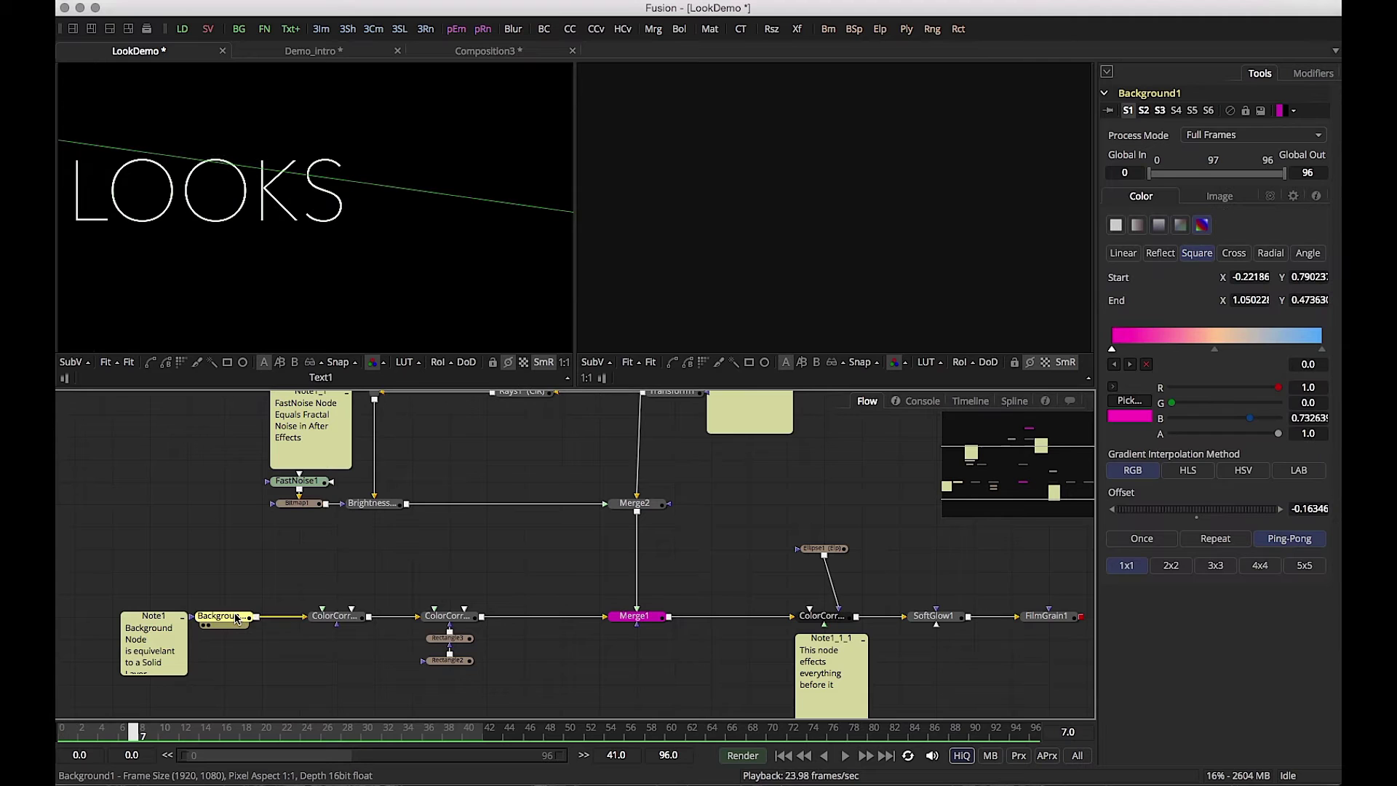
key("2")
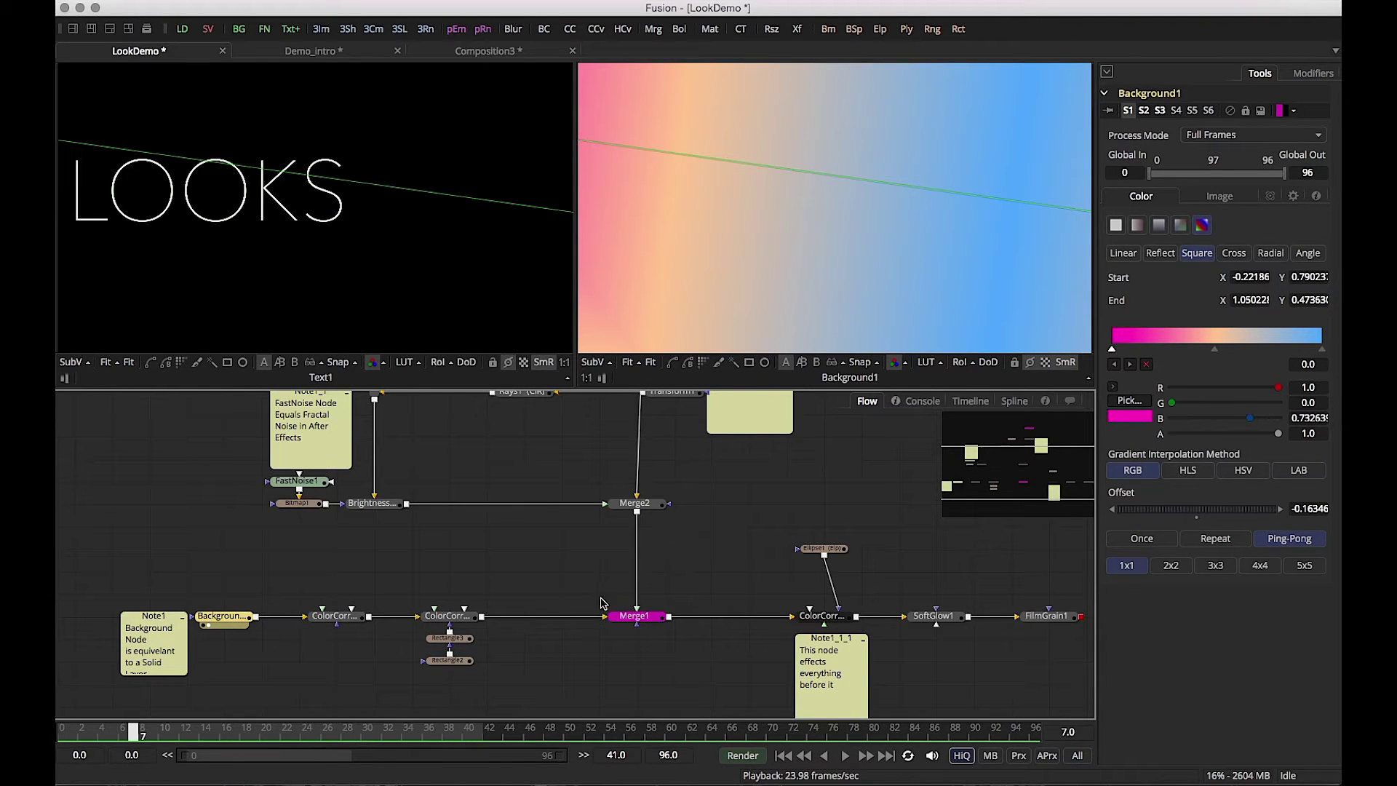
mouse_move(635, 619)
left_mouse_down()
mouse_move(637, 593)
mouse_move(635, 619)
mouse_move(556, 638)
mouse_move(635, 626)
left_mouse_up()
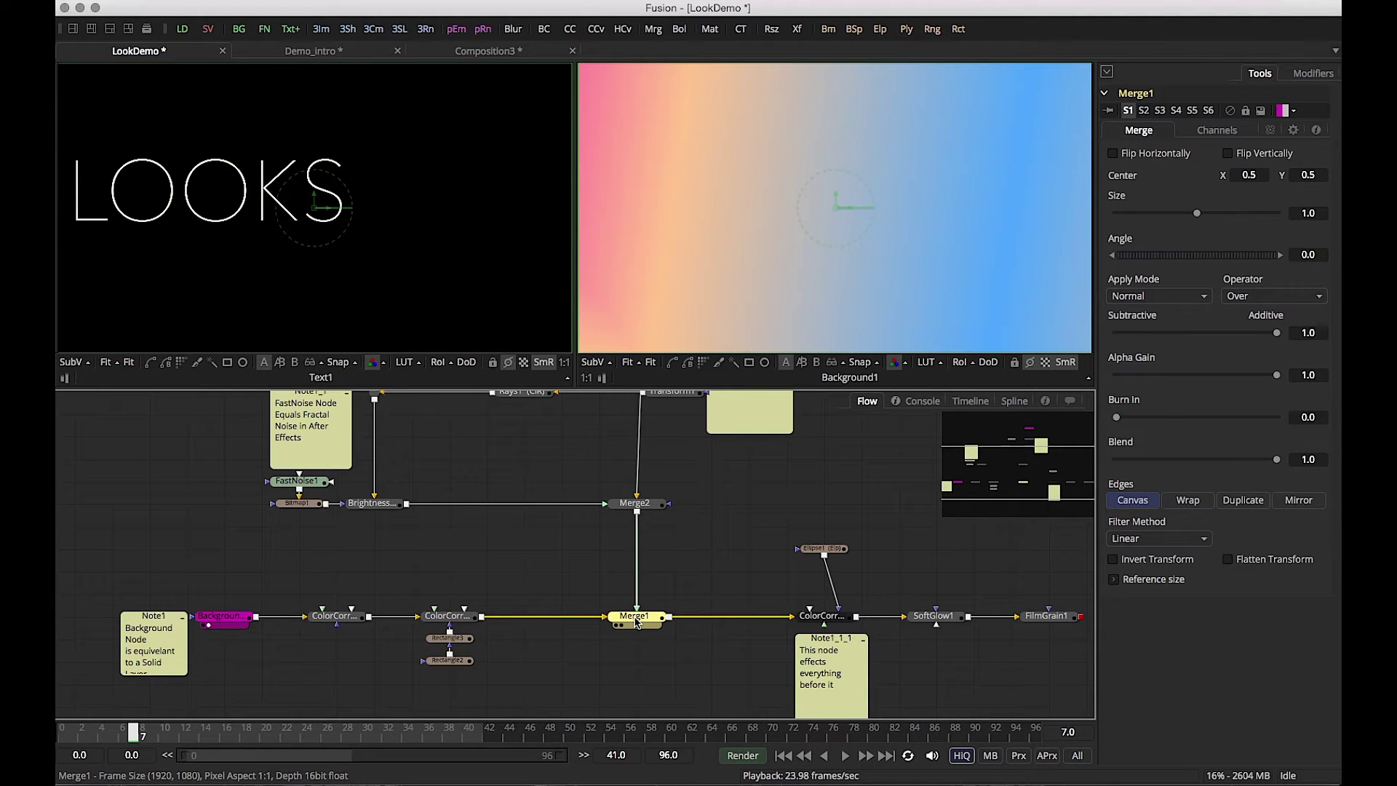
Step: View Merge1's LOOKS-over-gradient composite in the left viewer, then select the Text1 node in the Flow
key("1")
scroll(521, 570, "up", 2)
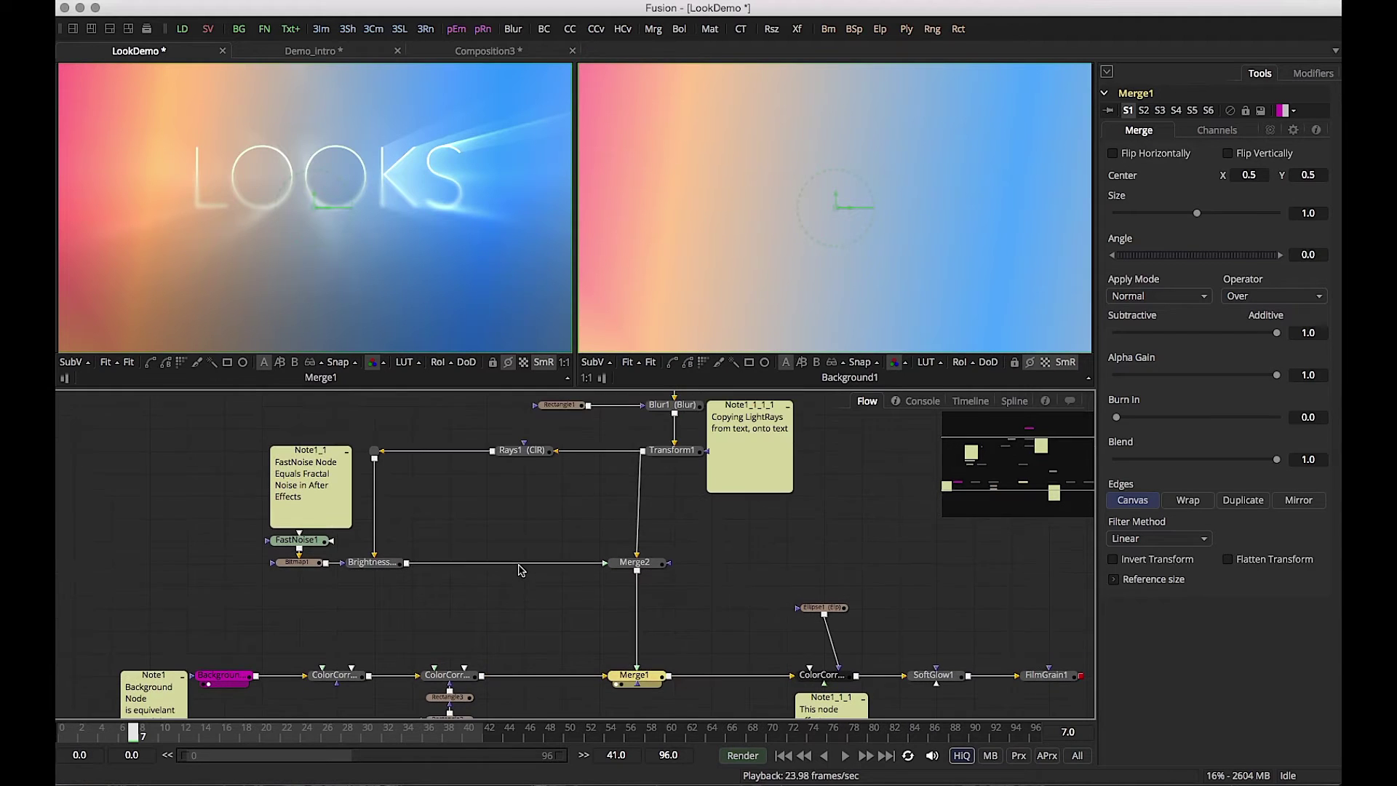
scroll(520, 569, "down", 1)
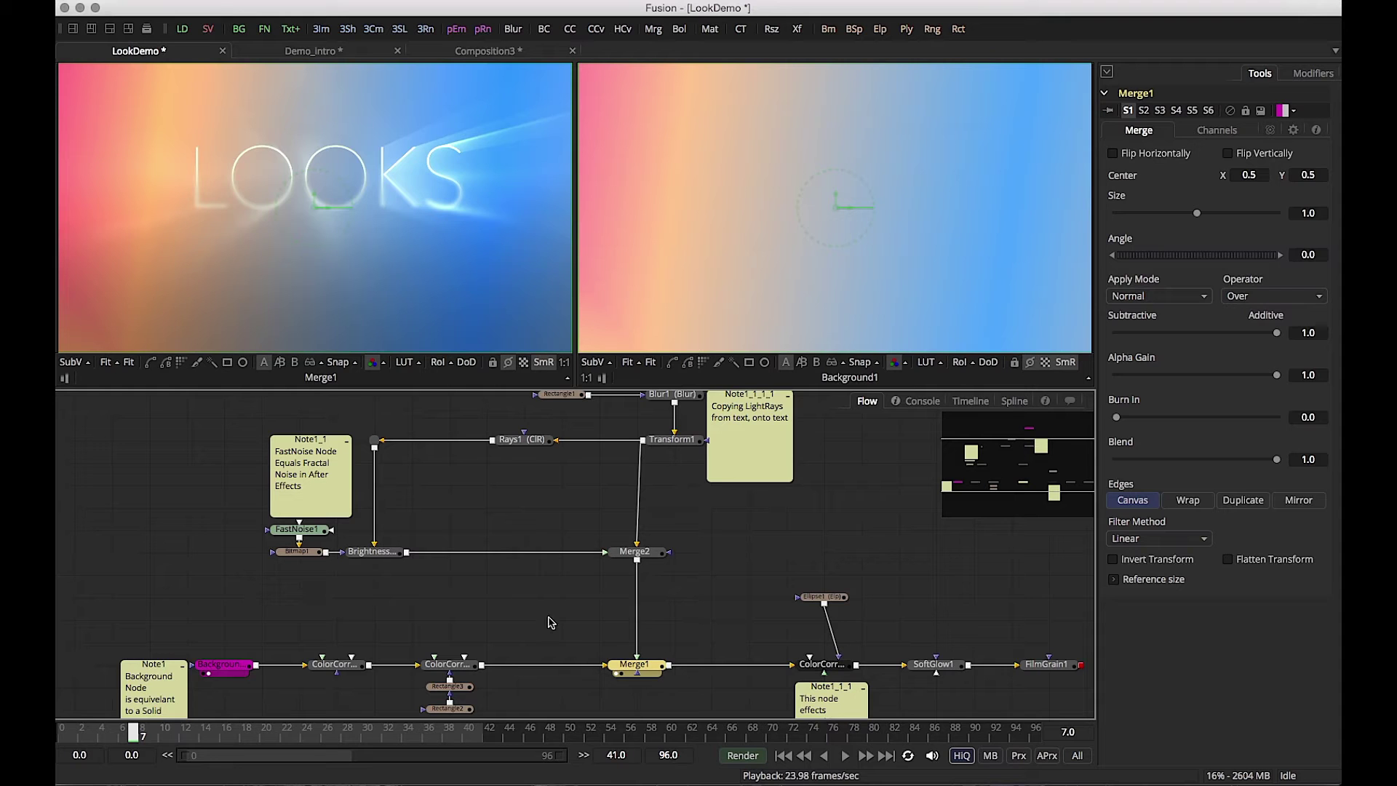
scroll(551, 640, "down", 3)
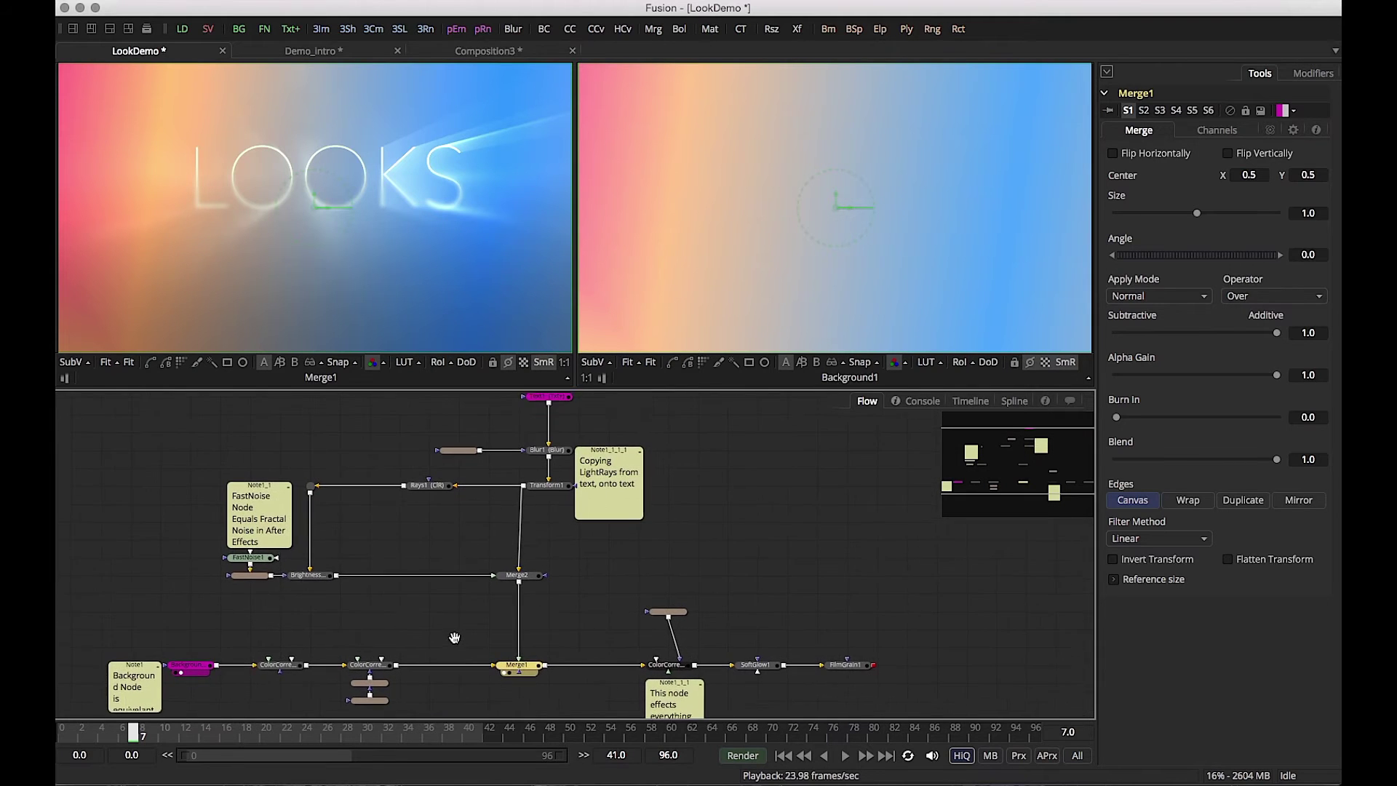
scroll(470, 611, "up", 3)
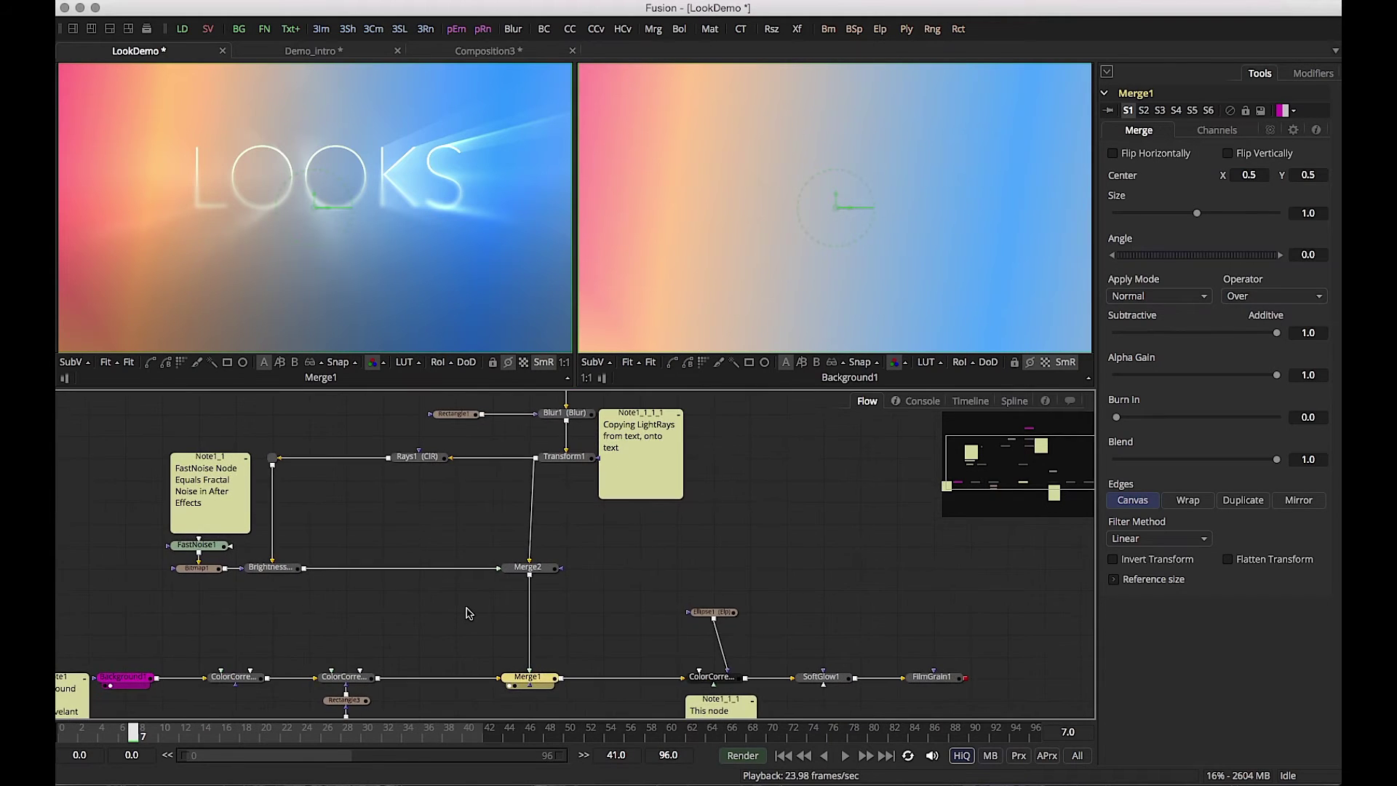
scroll(469, 613, "up", 2)
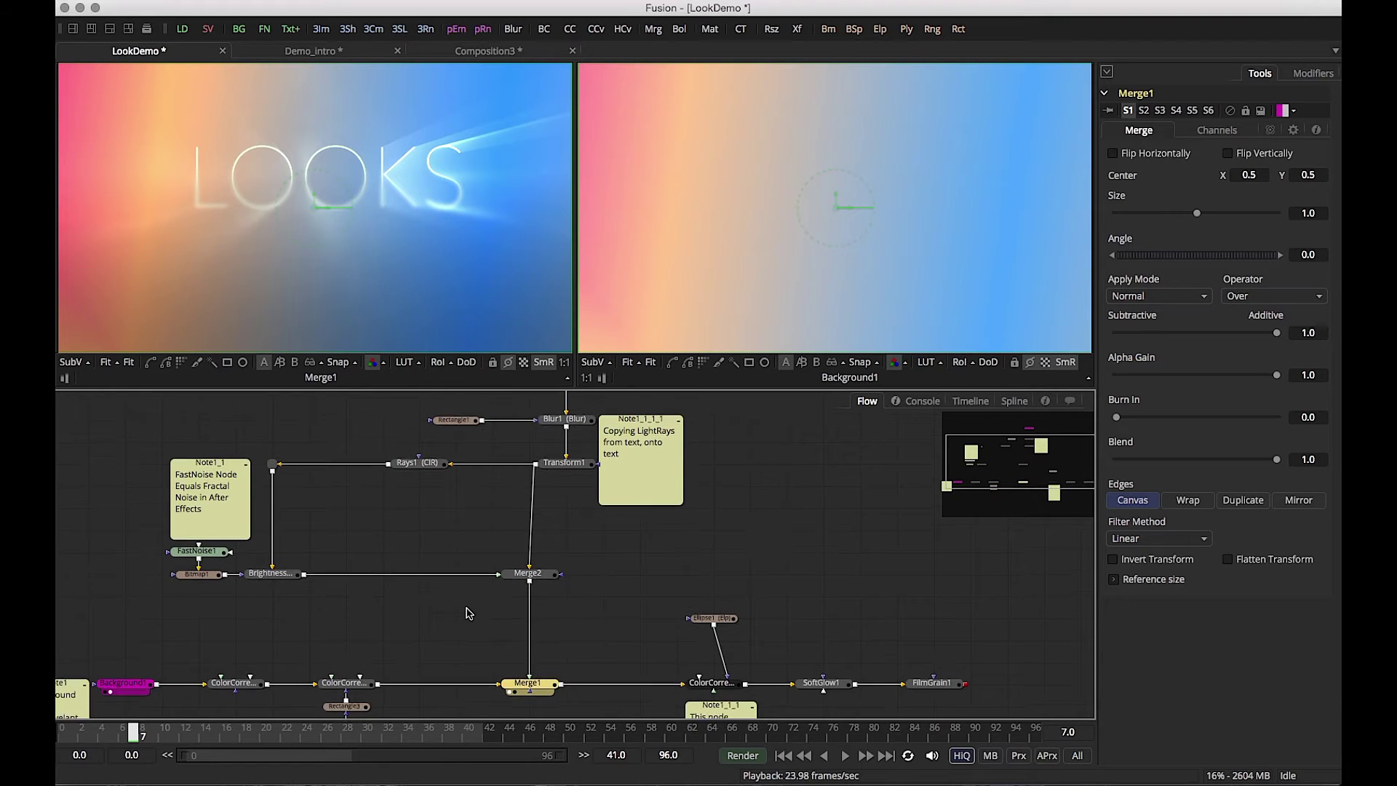
scroll(470, 613, "up", 1)
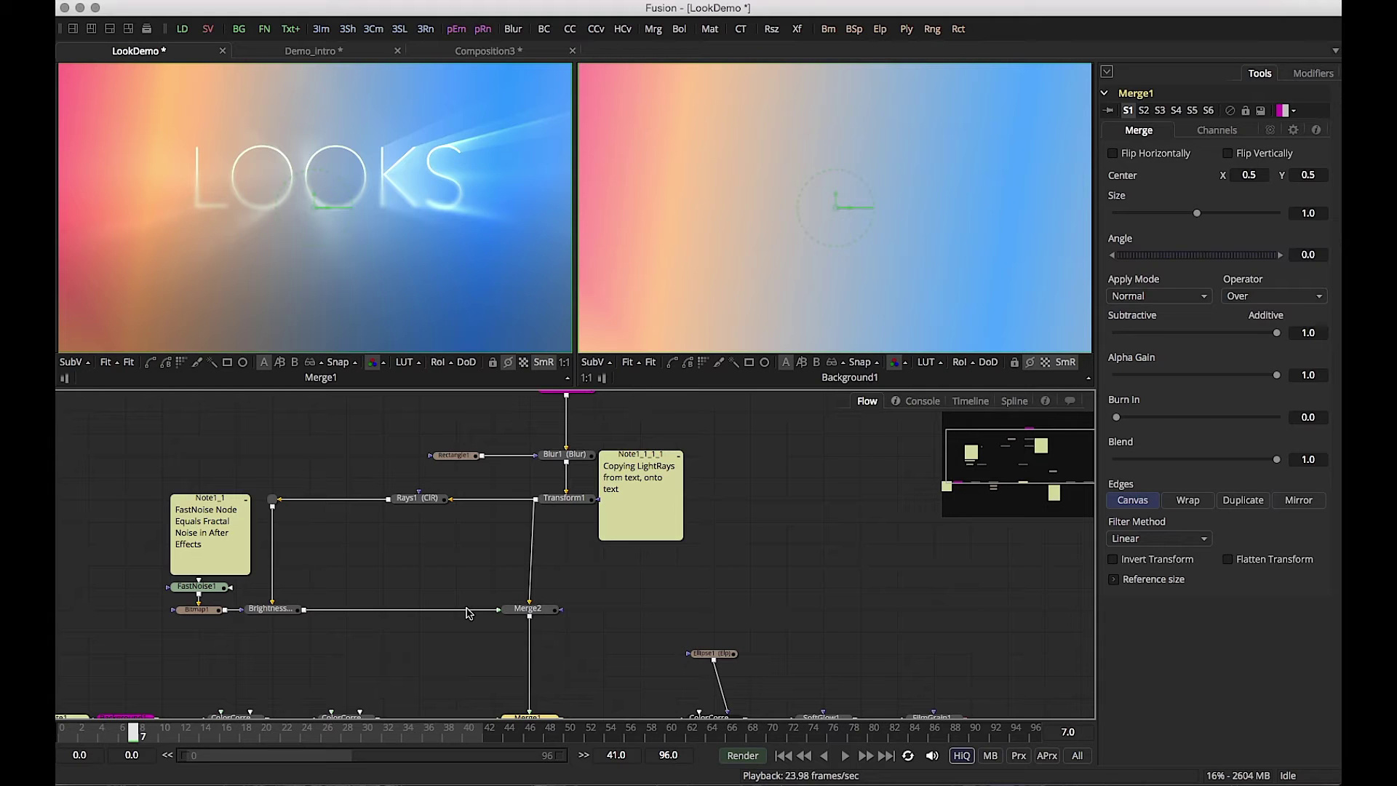
scroll(469, 613, "up", 5)
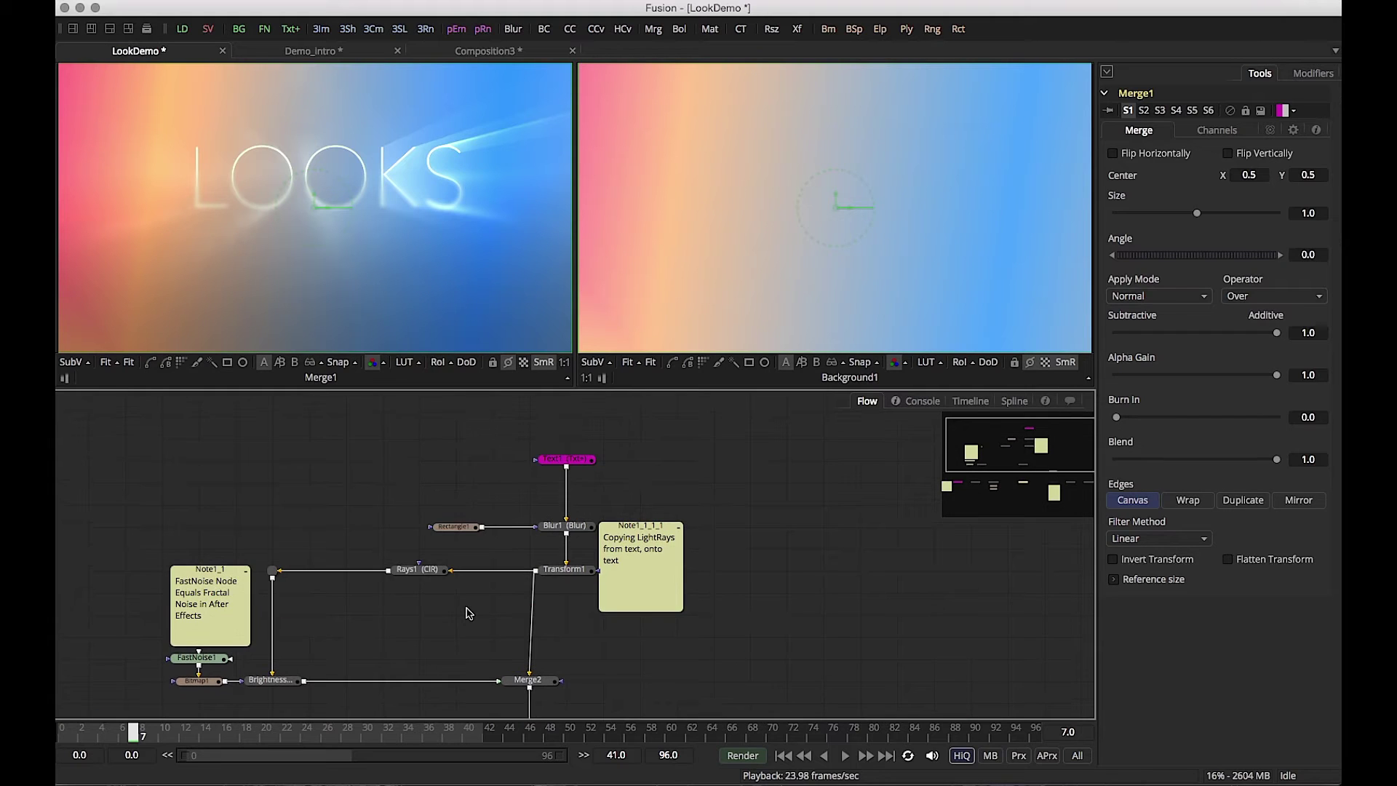
left_click(565, 459)
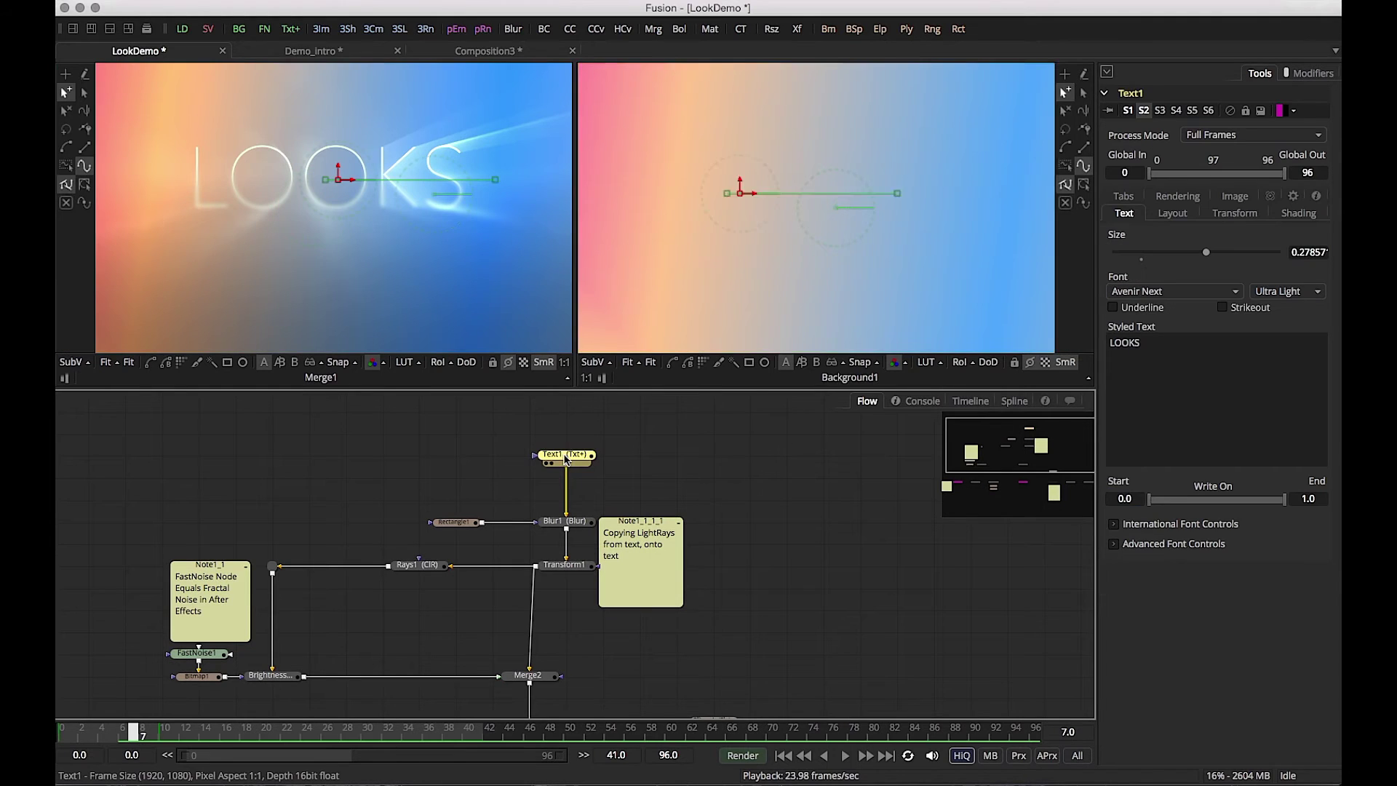
Step: Show the LOOKS text in the right viewer and preview its opening frames 1 to 11
key("2")
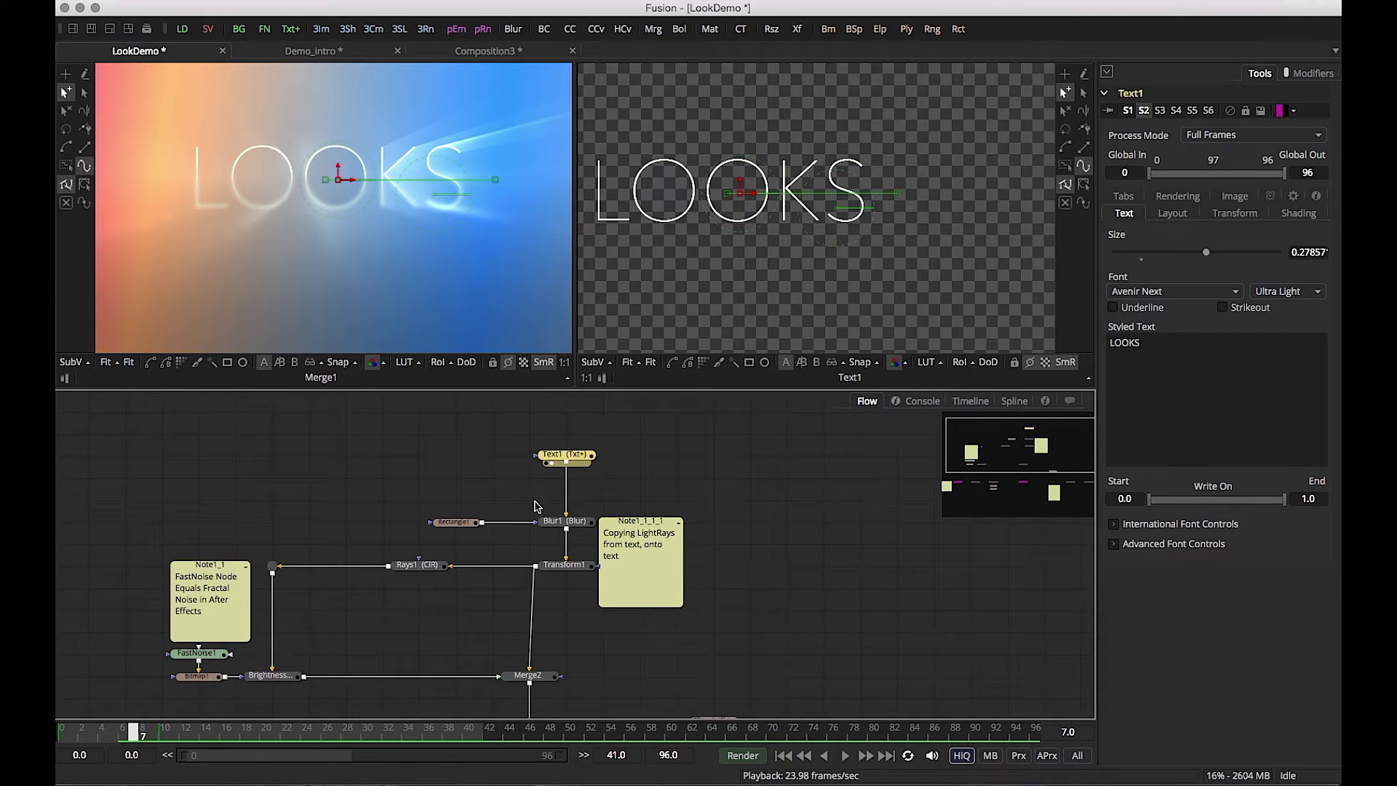
left_click_drag(93, 740, 173, 740)
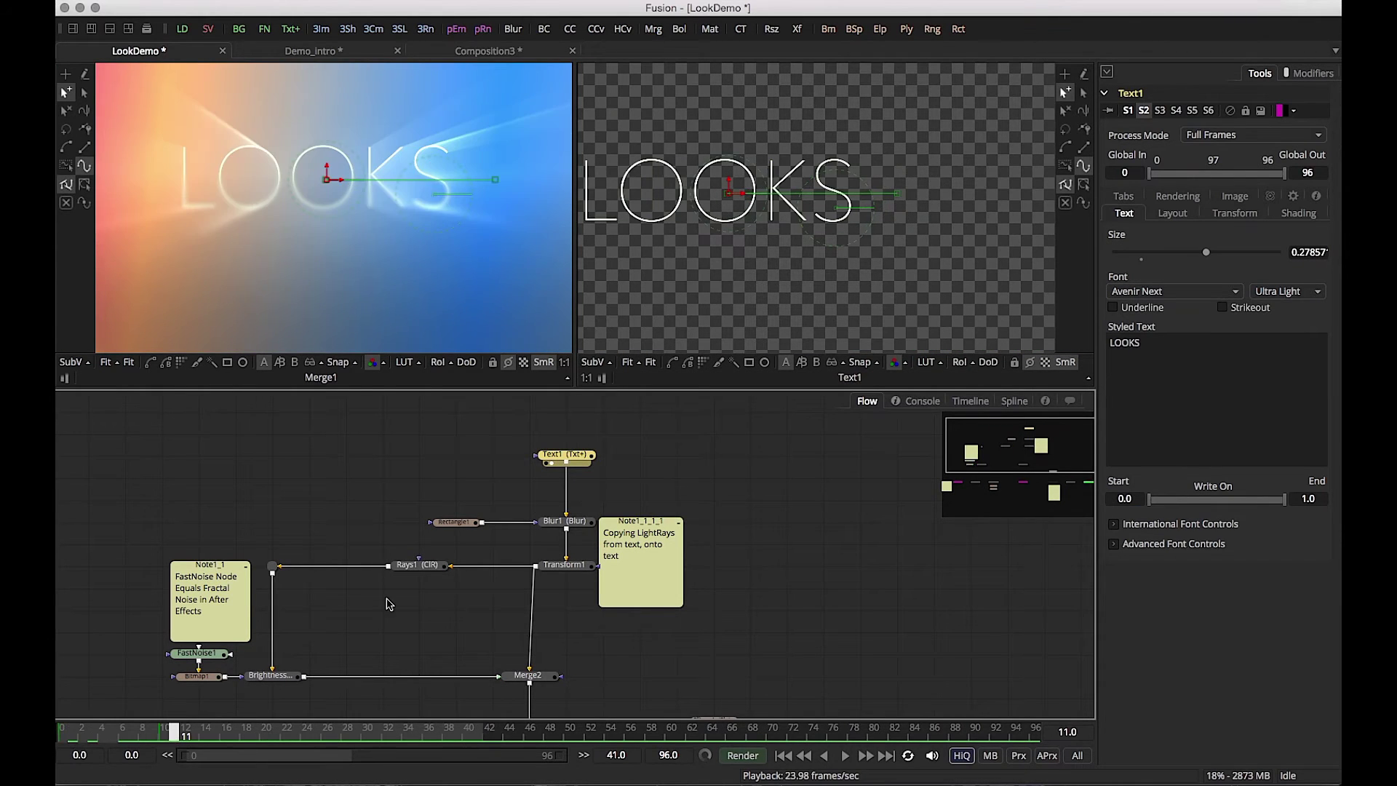
key("Right")
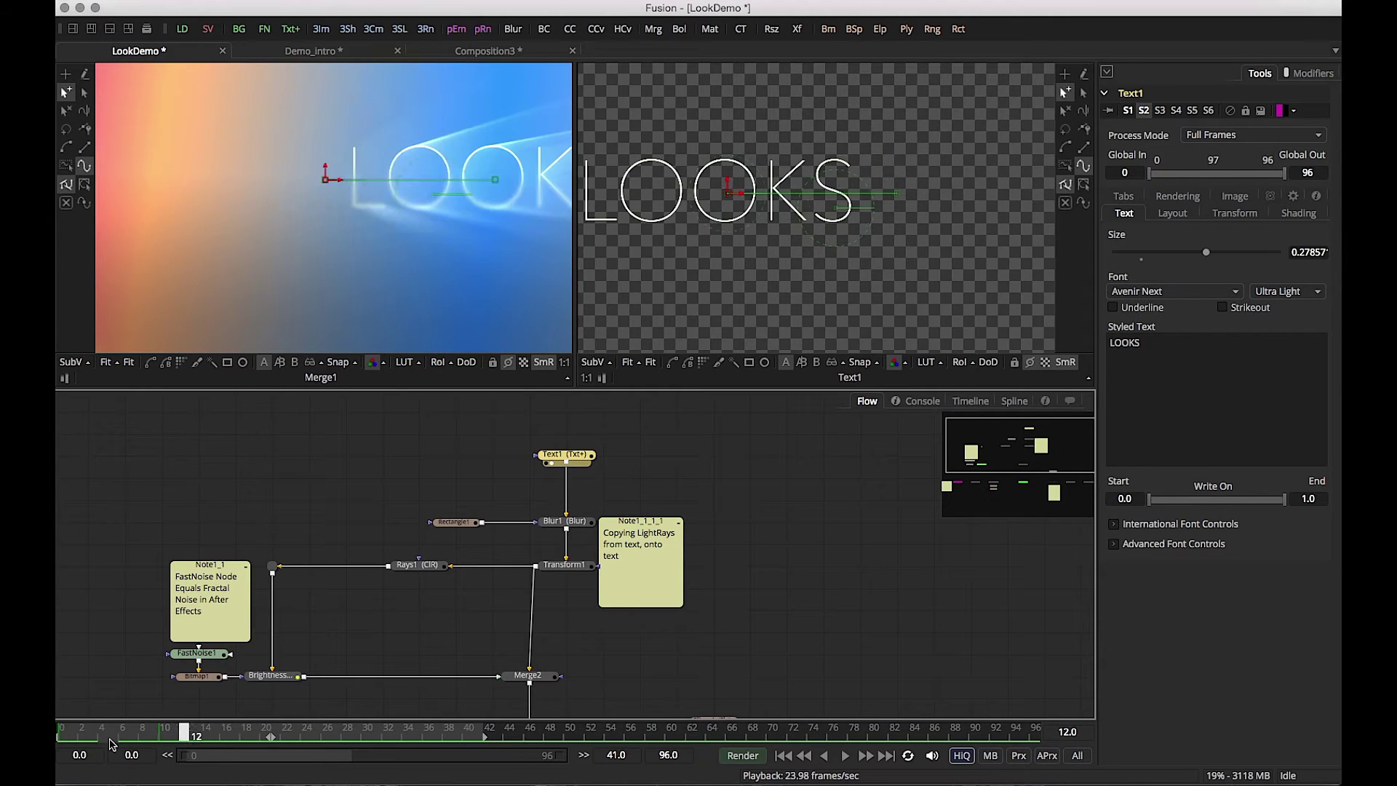
left_click(70, 740)
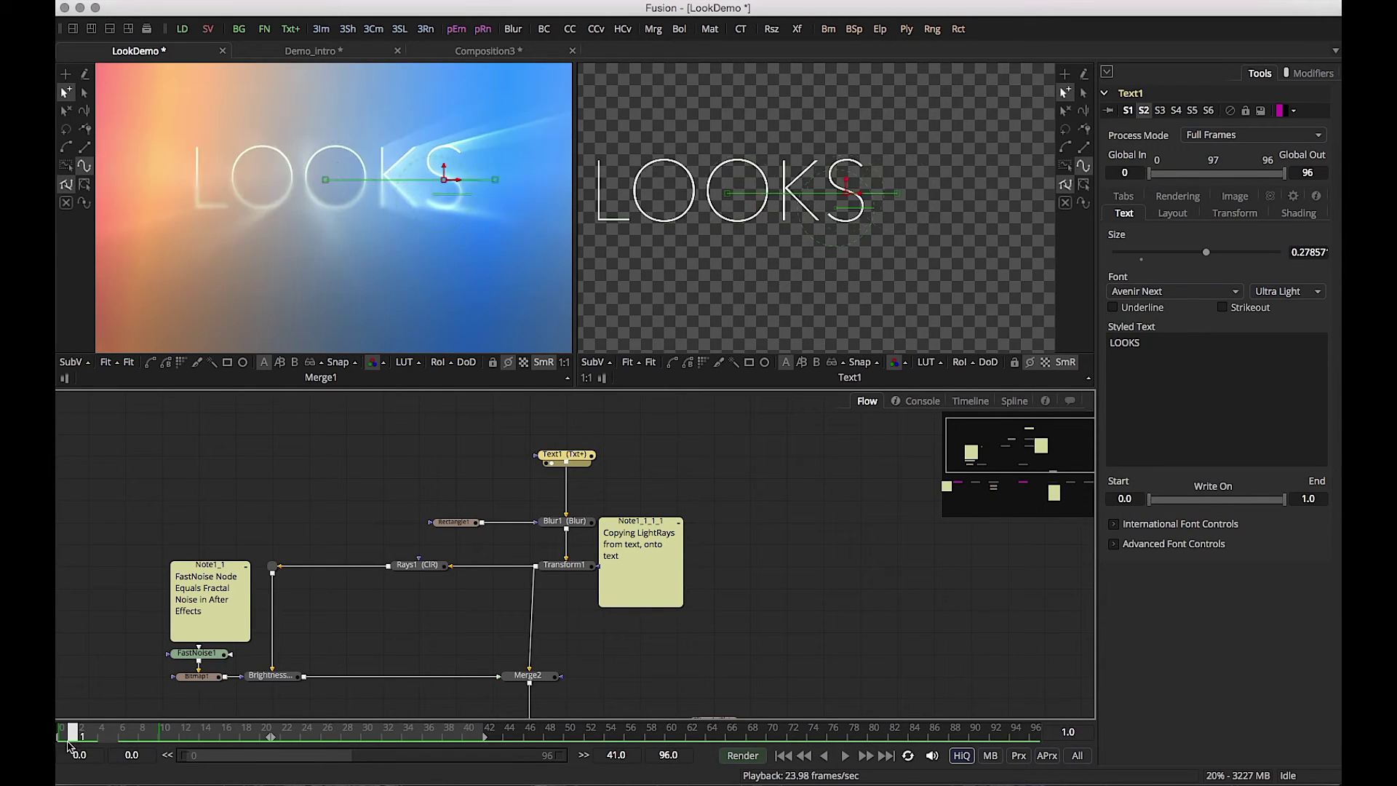
left_click_drag(70, 740, 163, 740)
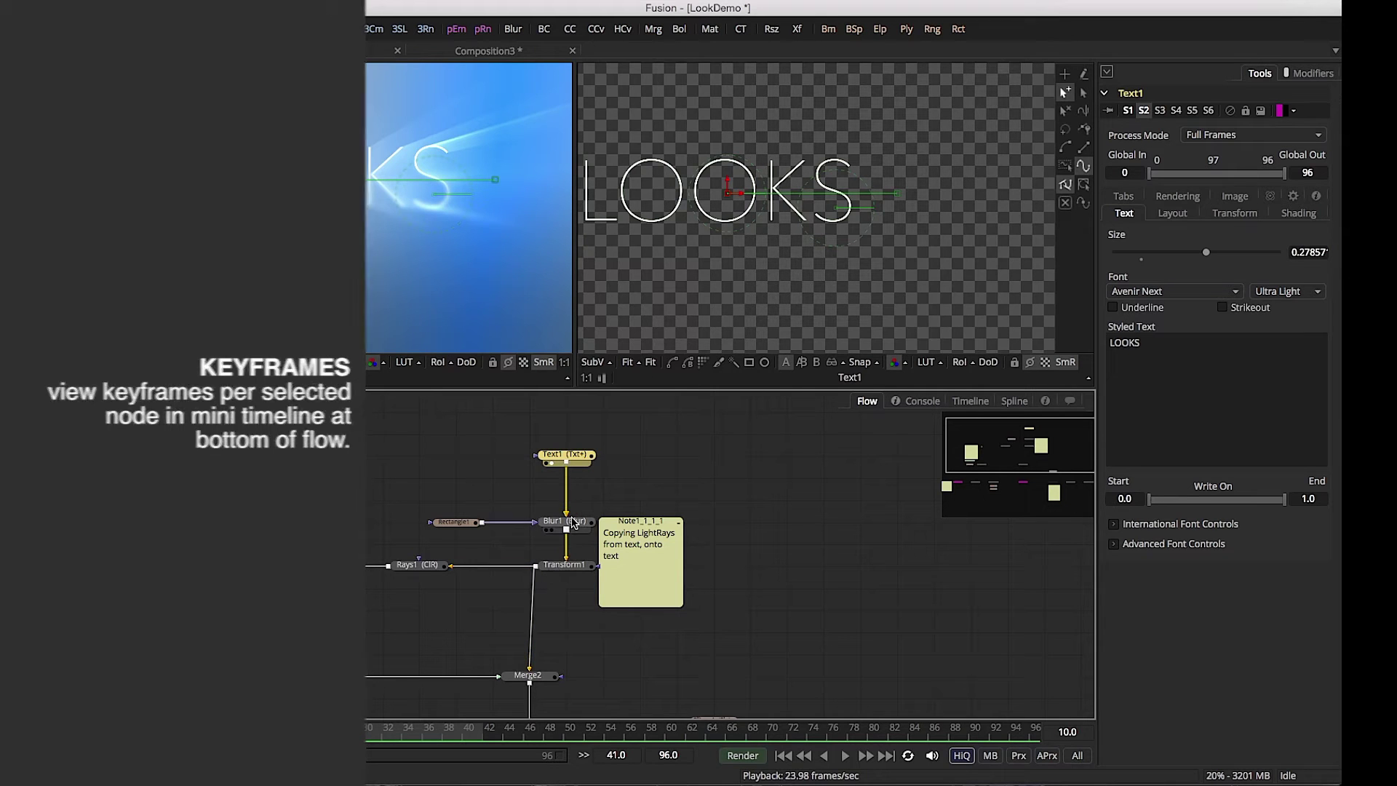
Step: View Blur1, select Rectangle1, then drag Transform1 onto the right viewer to show its output
key("2")
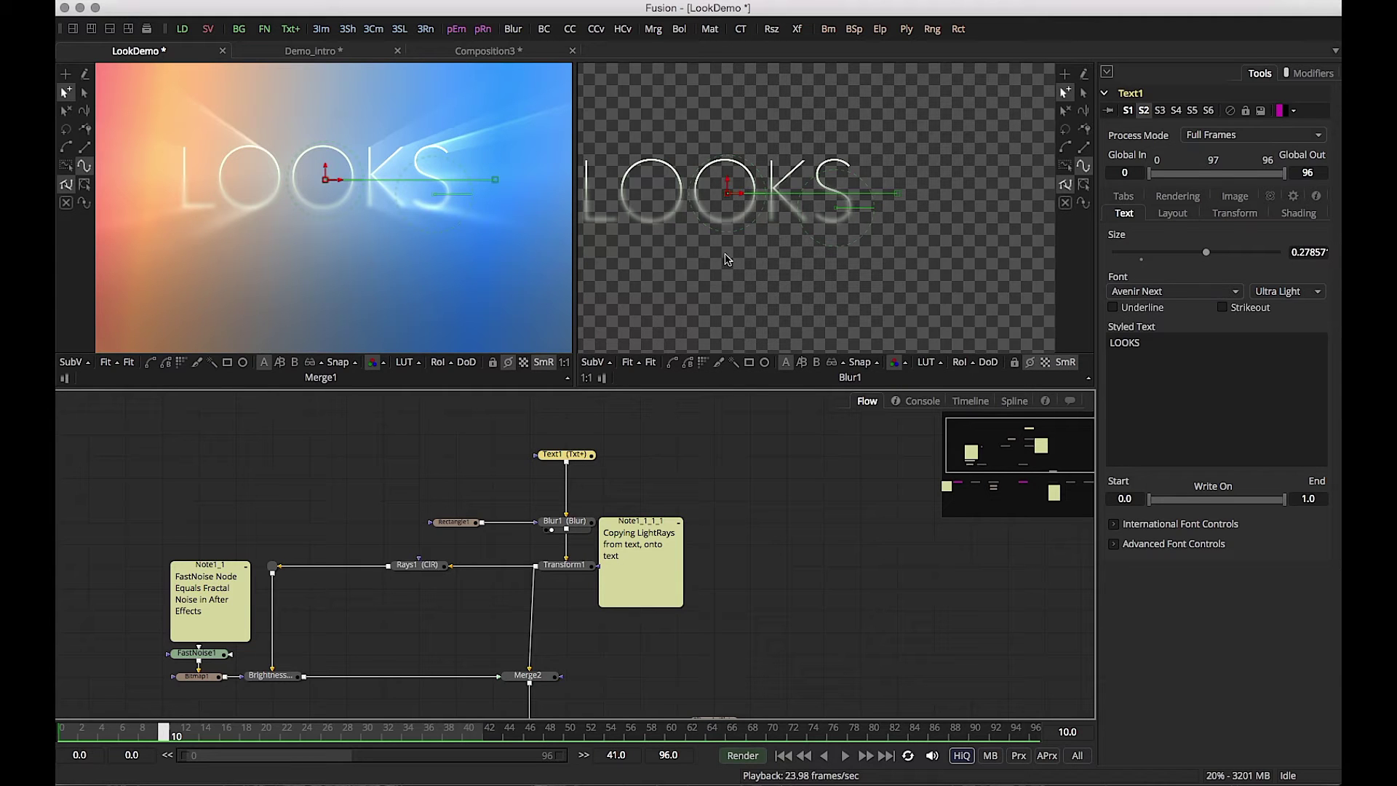
left_click(455, 522)
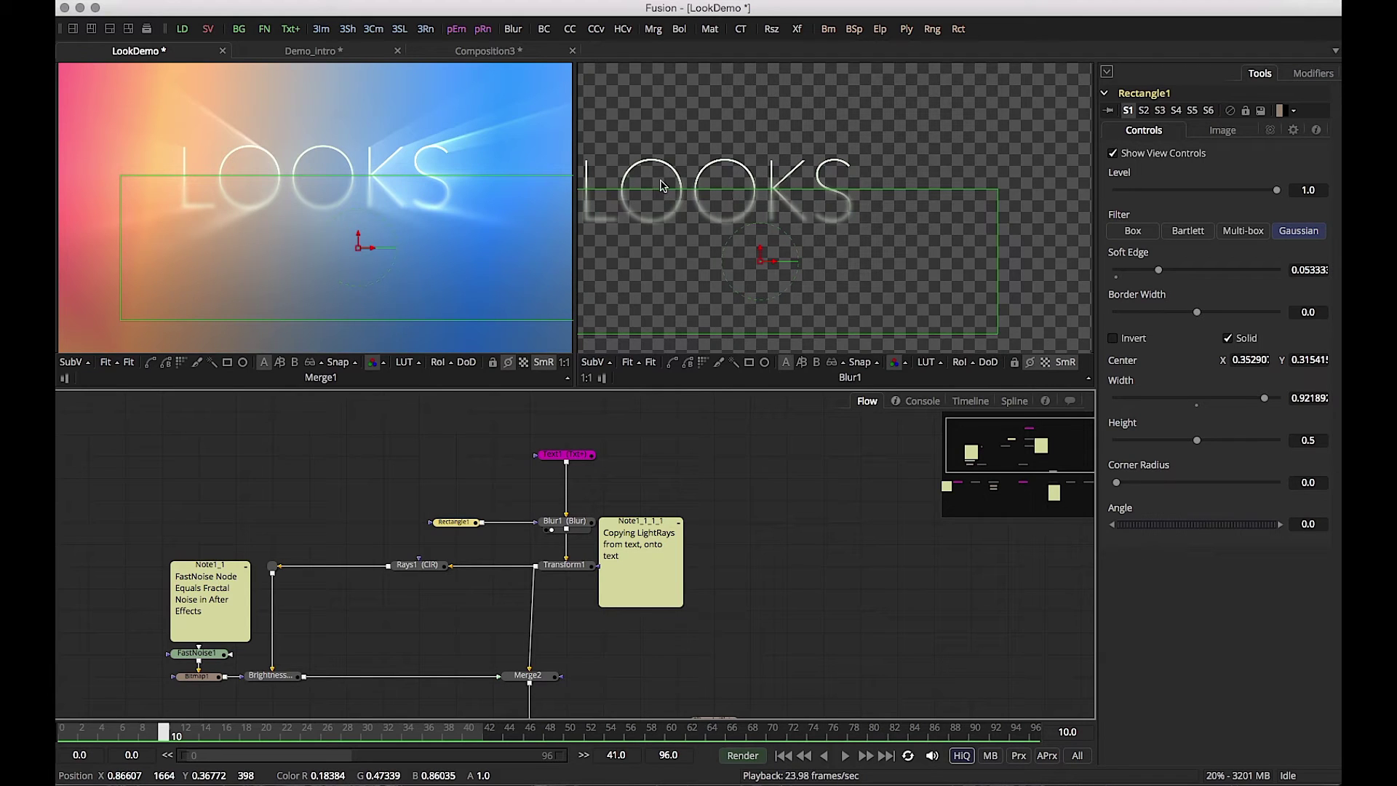
left_click_drag(566, 565, 749, 311)
Step: Check Transform1 and Blur1 outputs, then preview the LOOKS animation from frame 1 to 14
left_click_drag(164, 735, 305, 737)
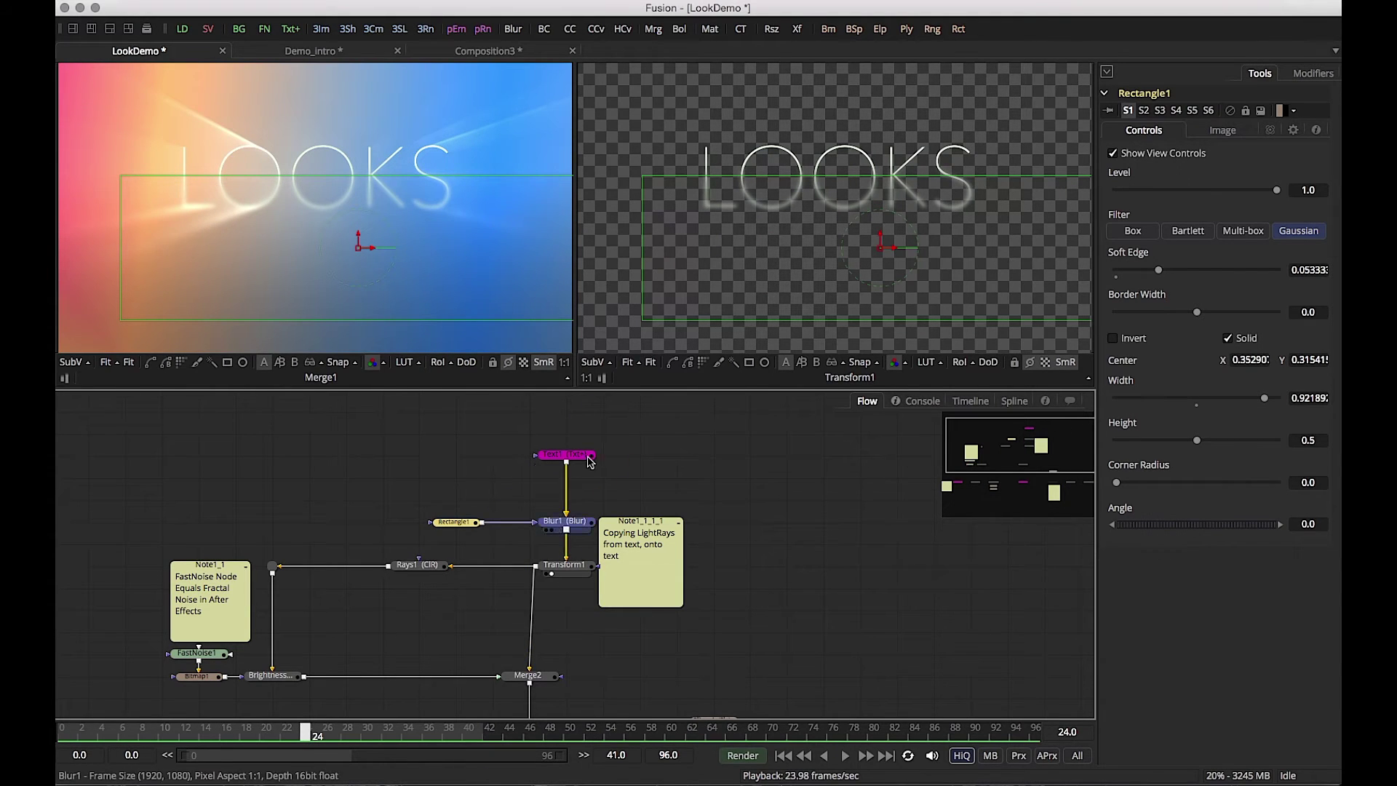
key("2")
left_click(563, 565)
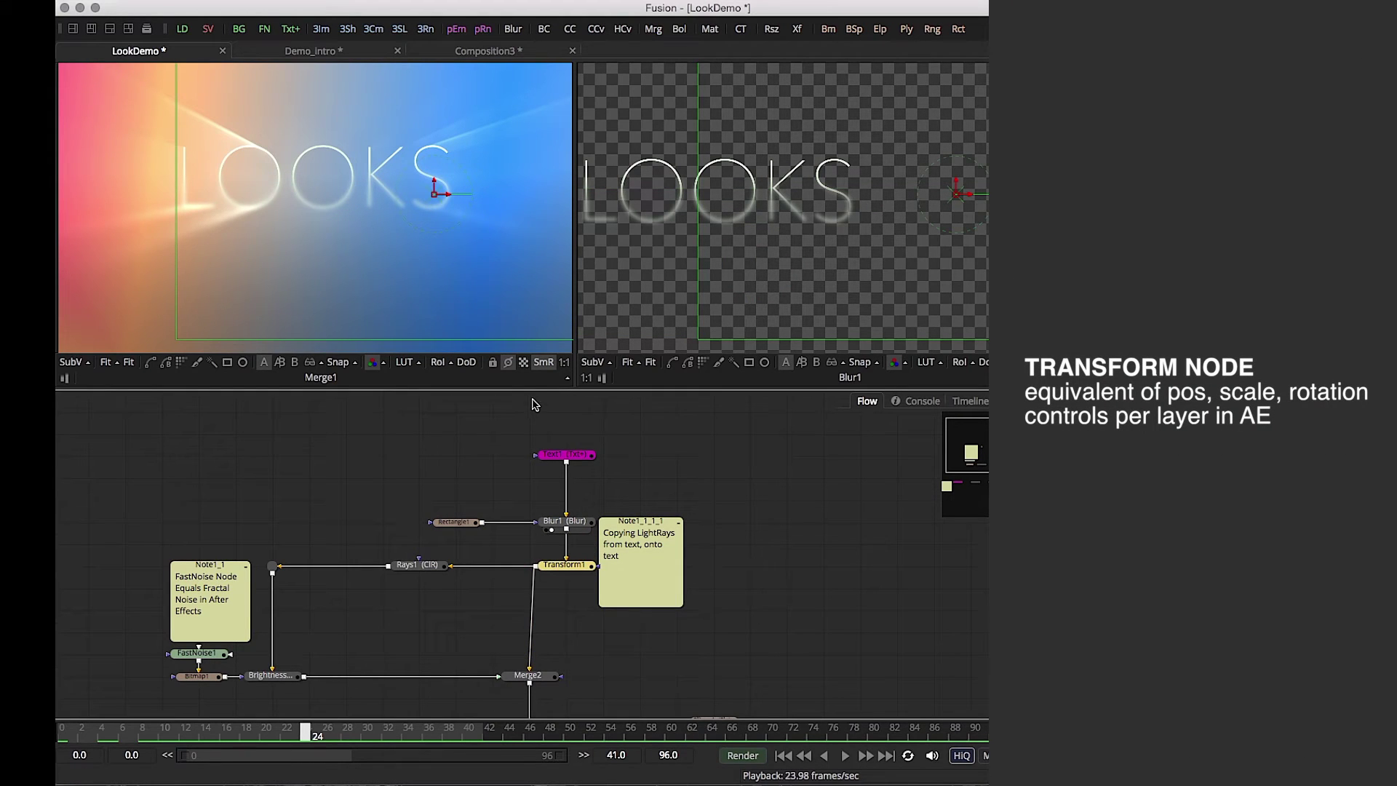
left_click(568, 458)
left_click(154, 731)
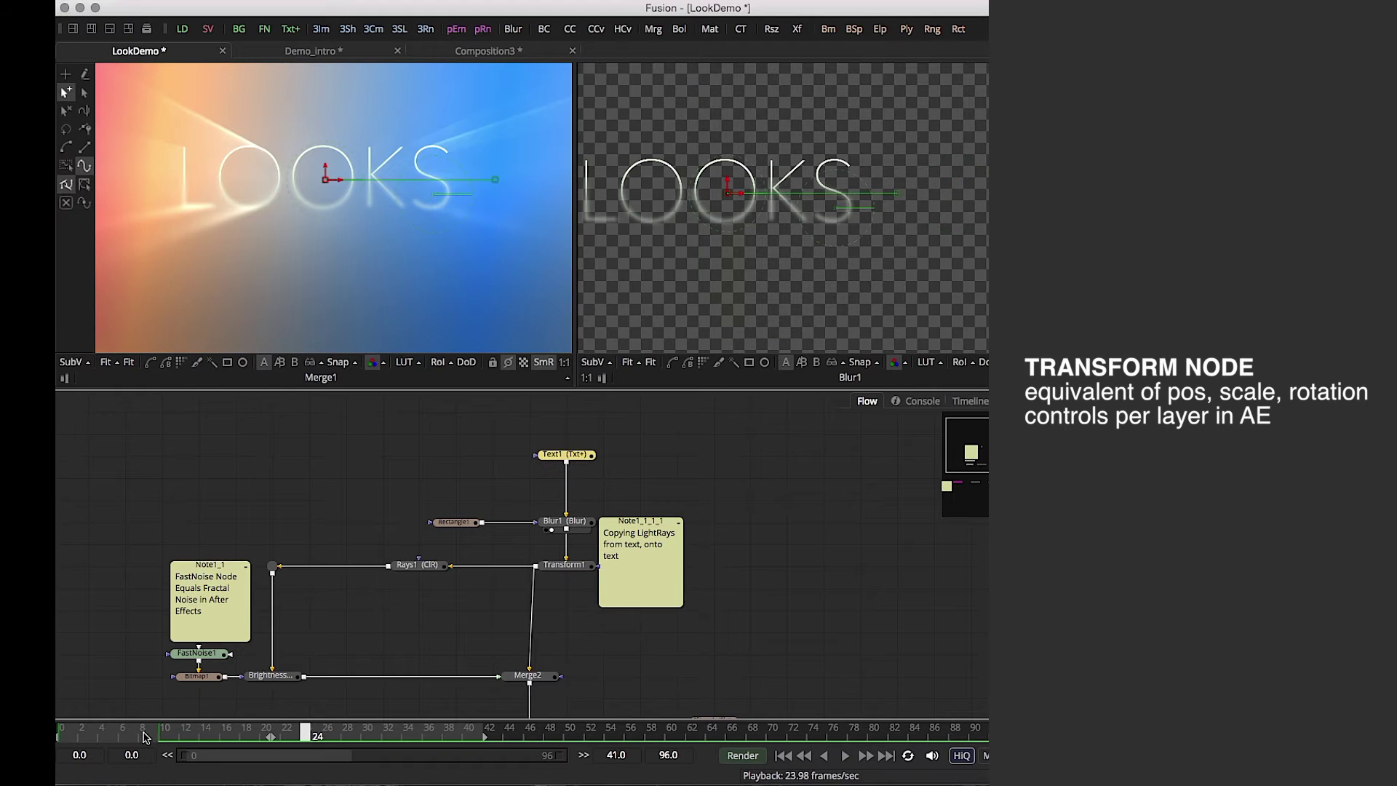
left_click(78, 737)
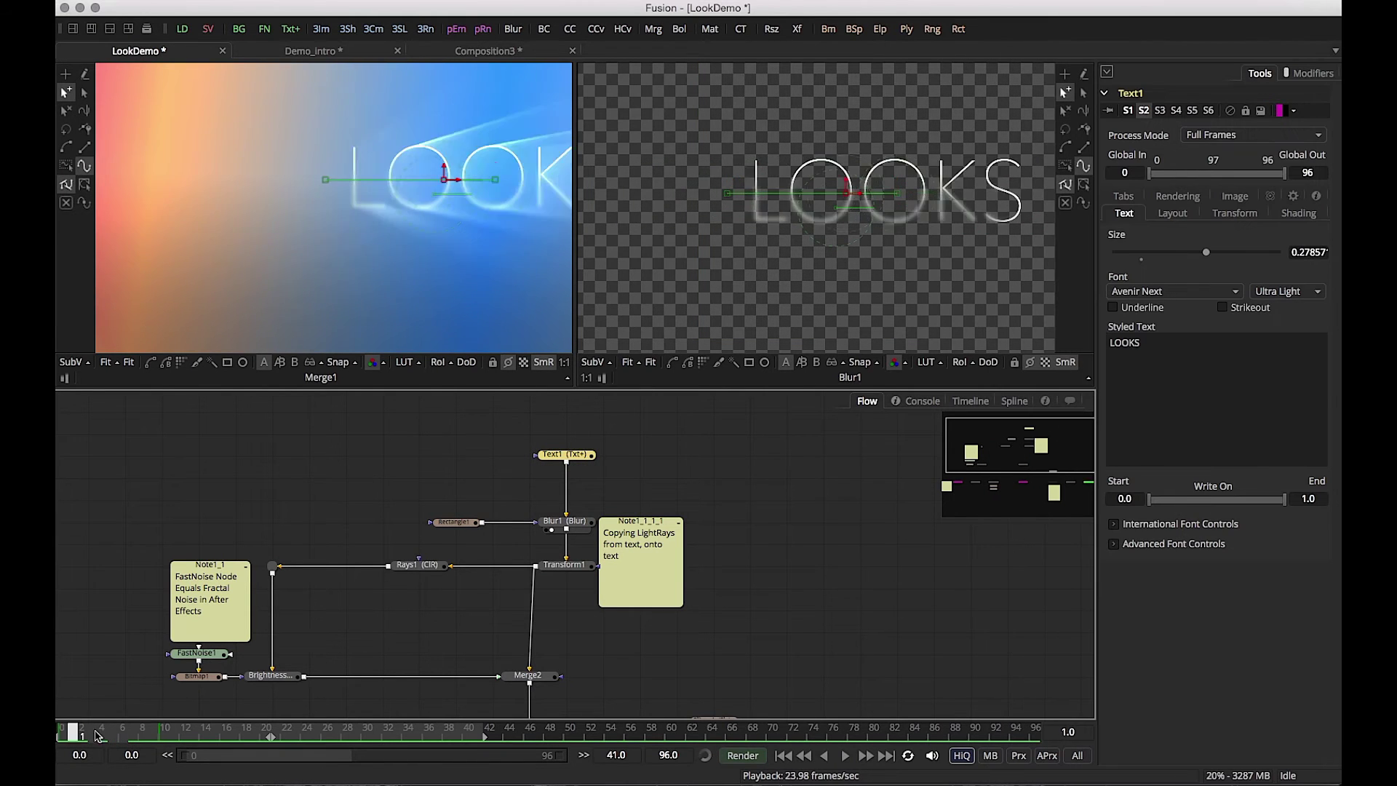
left_click_drag(97, 736, 238, 737)
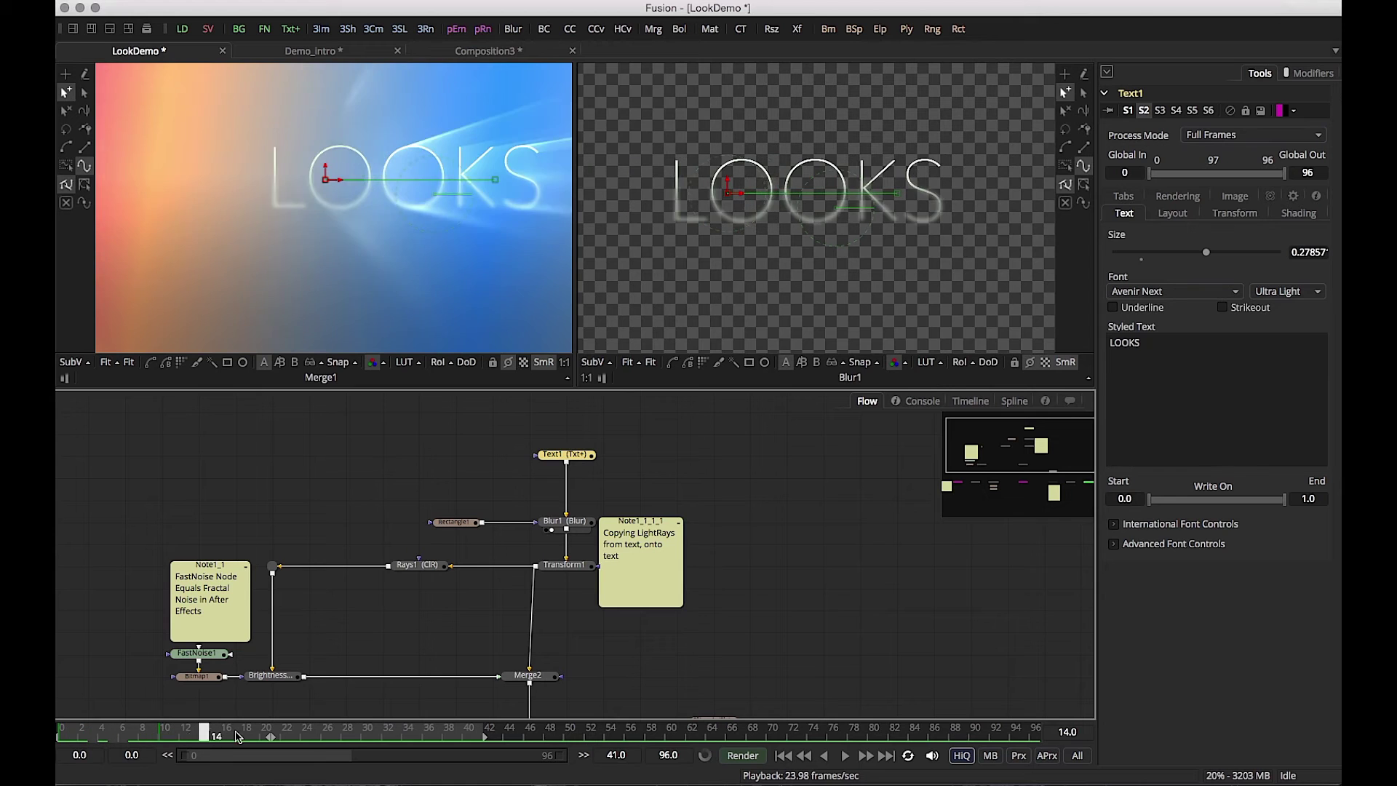
Step: Move Transform1's center down to 0.728146, 0.501675 so LOOKS sits slightly lower
left_click(571, 569)
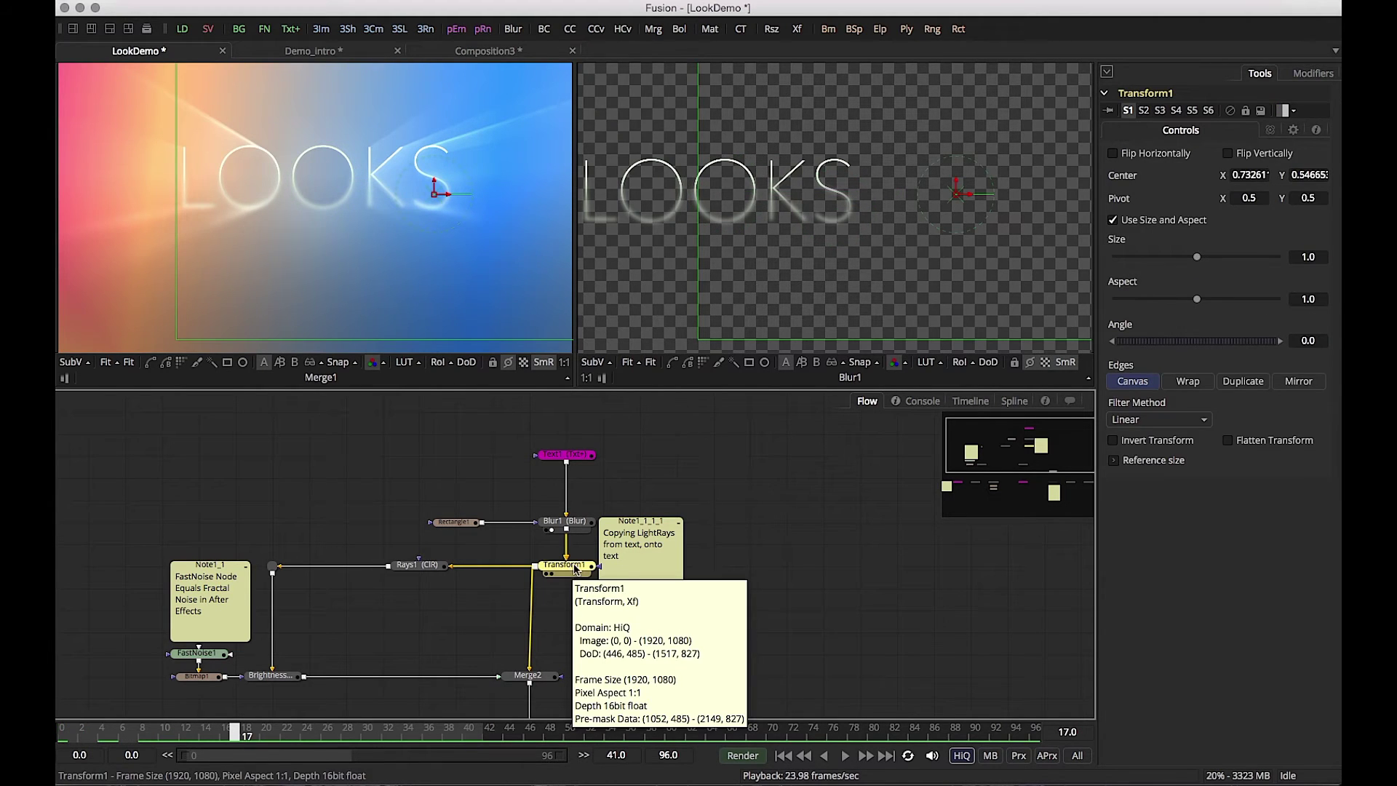
key("2")
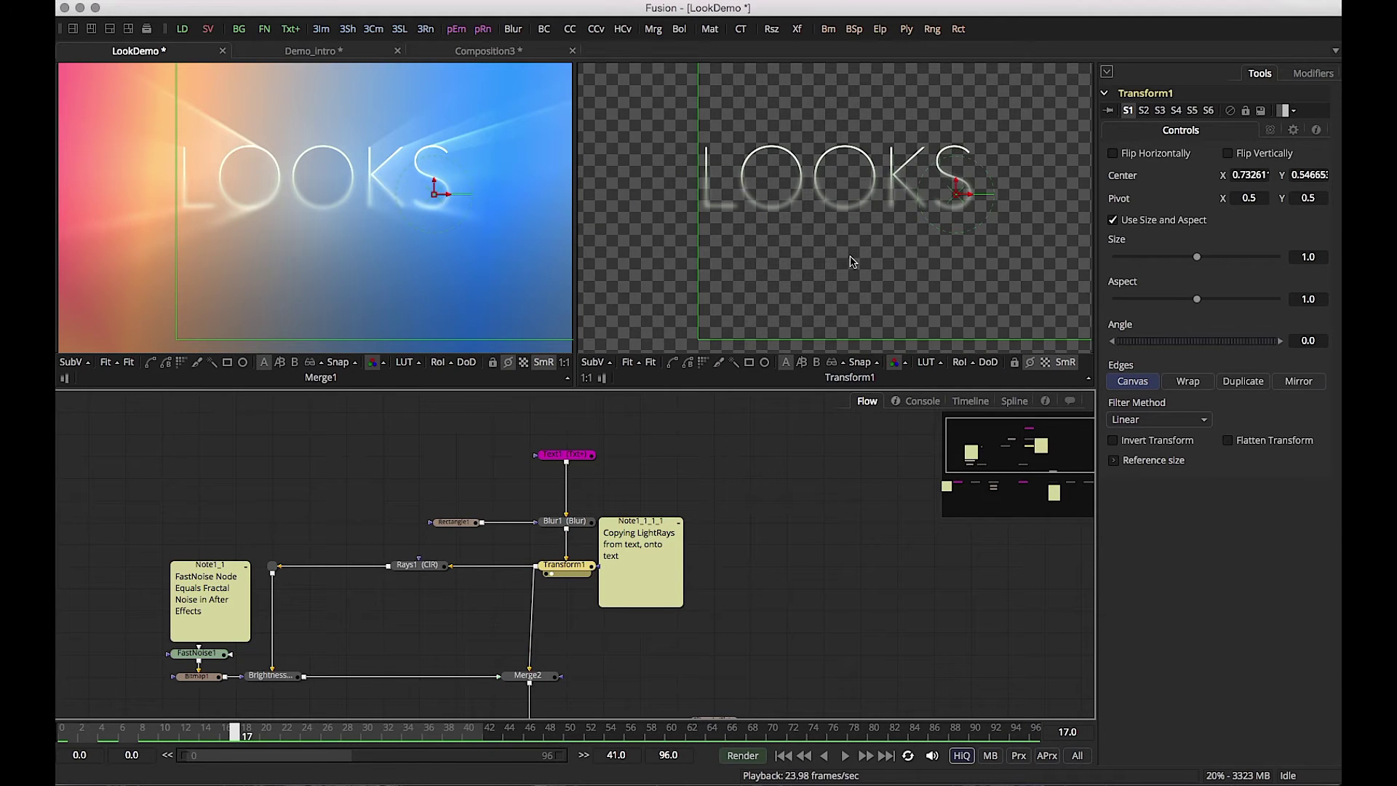
left_click_drag(957, 195, 957, 211)
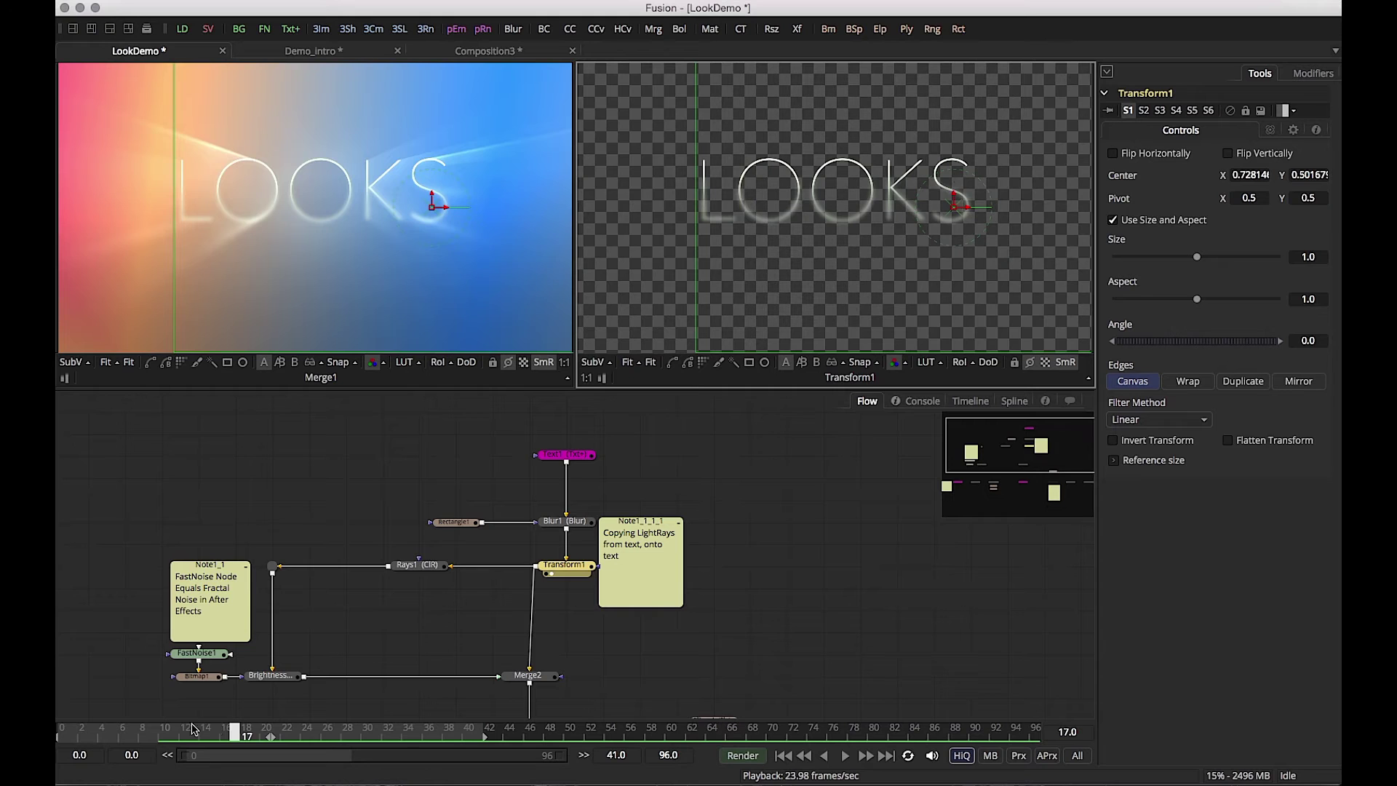
left_click_drag(234, 731, 207, 752)
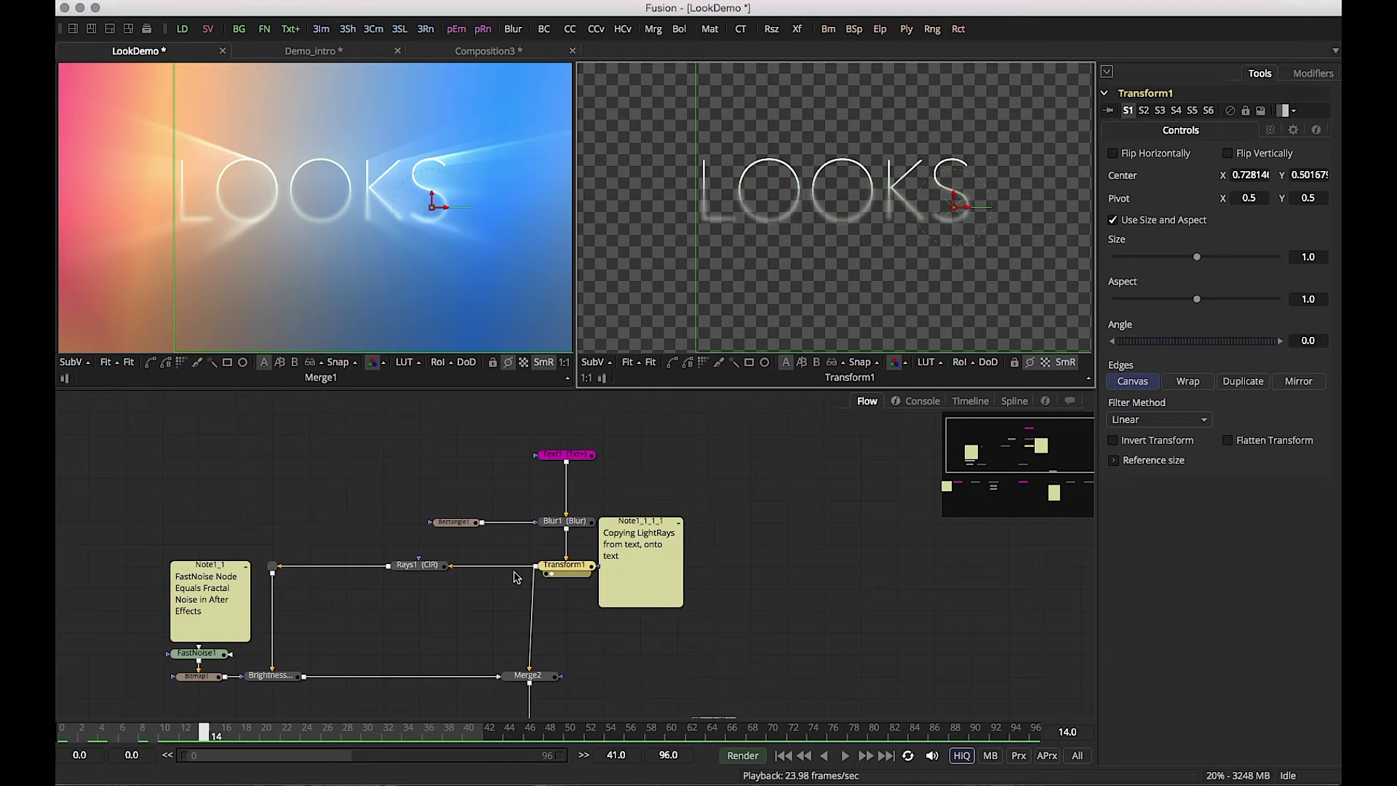
Step: Reposition the Transform1 node in the Flow so it sits level with Rays1
left_click_drag(575, 571, 575, 593)
left_click(566, 521)
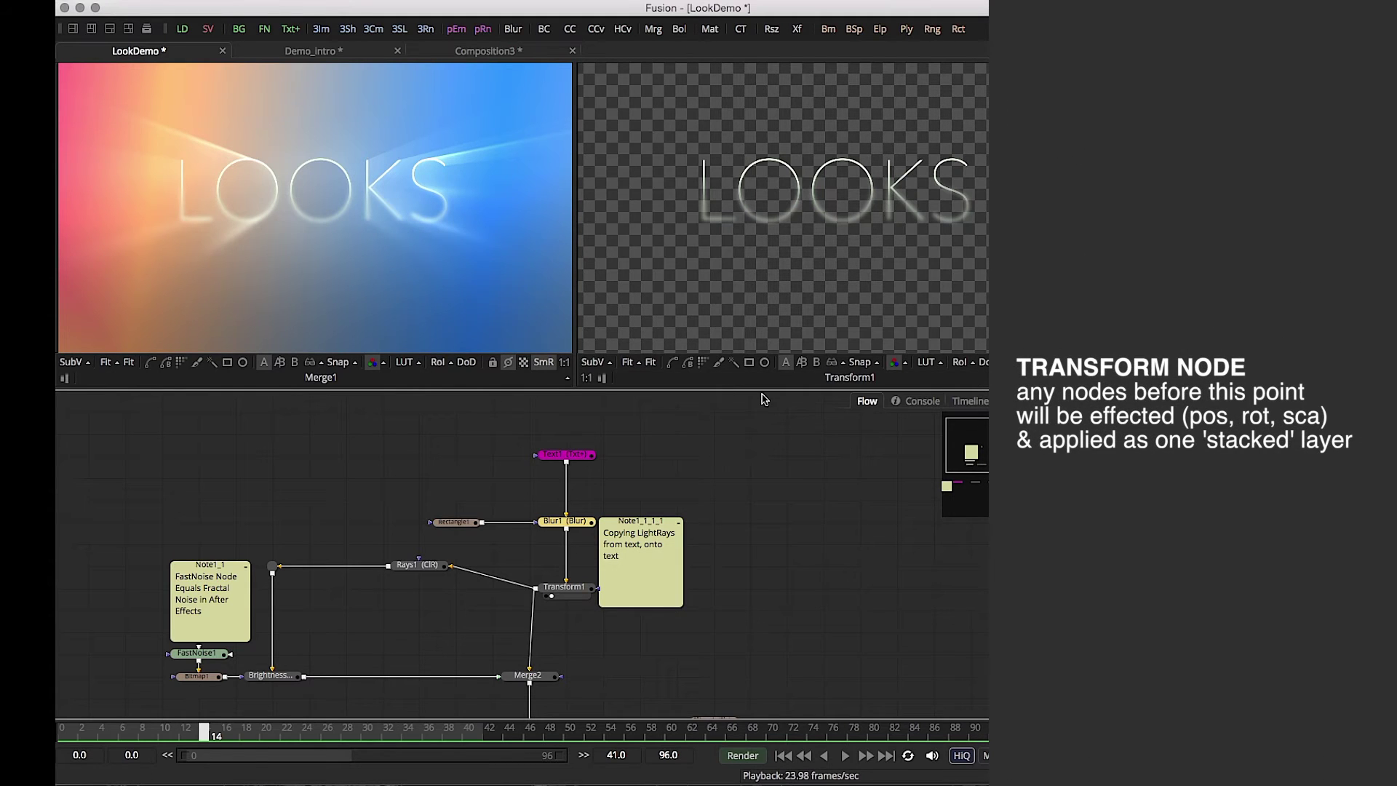
left_click_drag(573, 595, 573, 573)
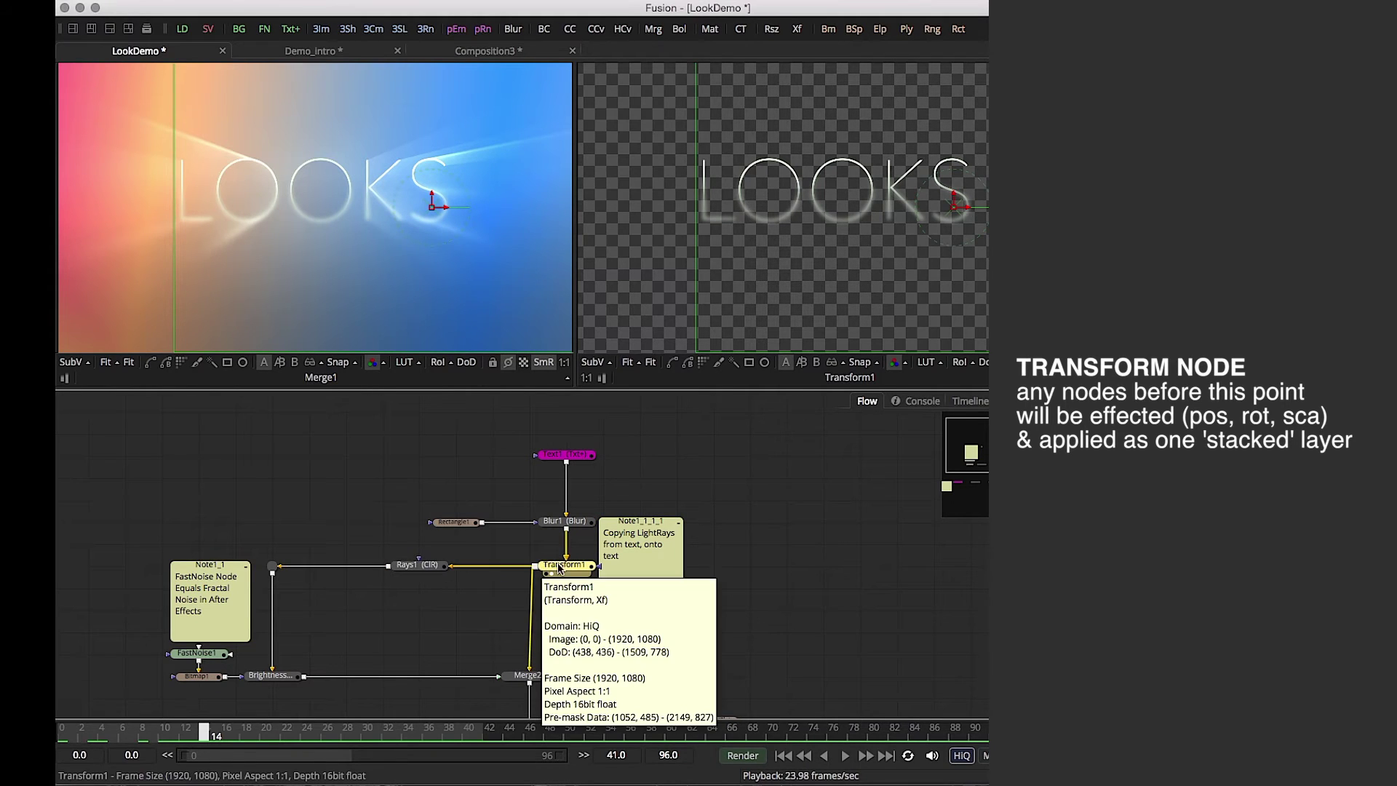
Step: Show Rays1 in the left viewer, preview frames 10–30, and check its Weight 4.2857, Exposure 1.3333
mouse_move(427, 569)
left_click_drag(427, 570, 429, 202)
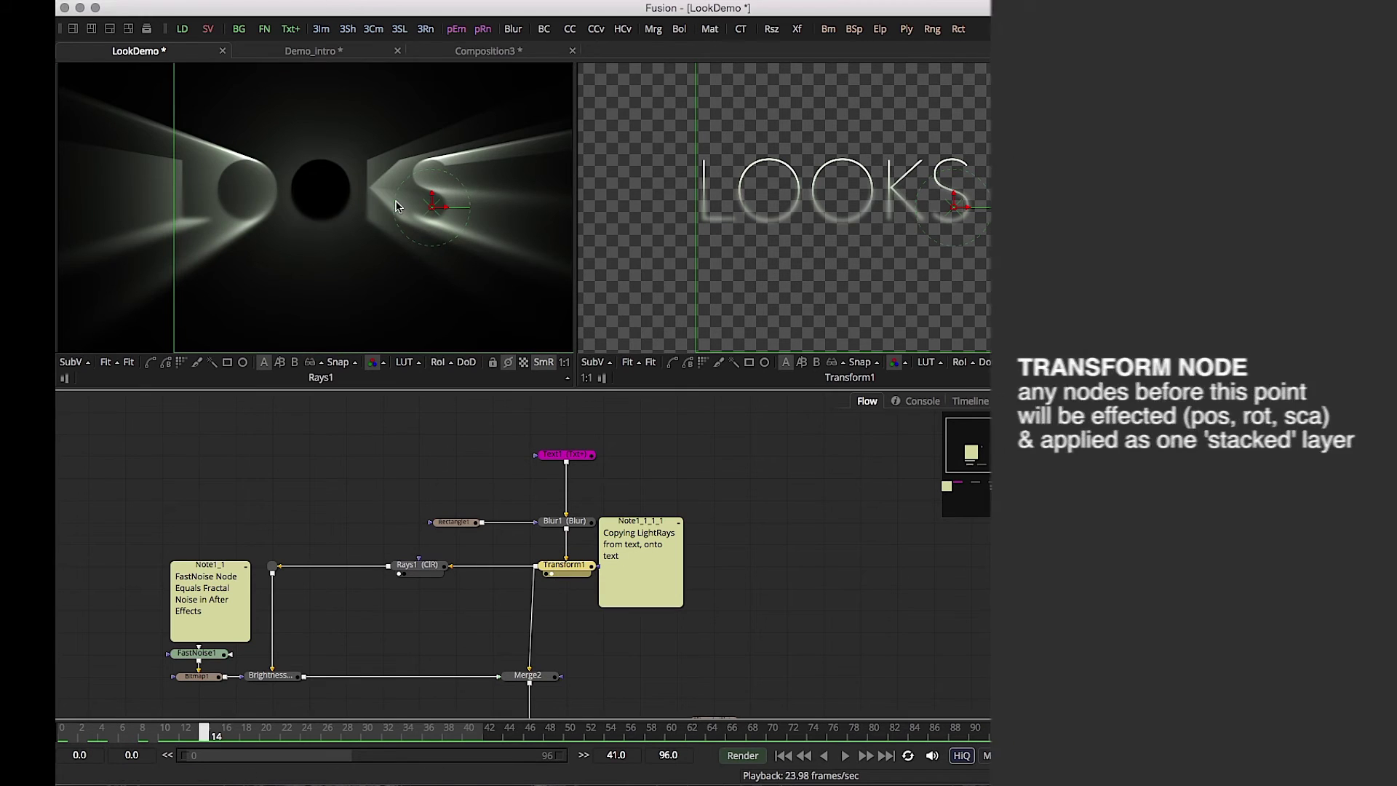
left_click(166, 733)
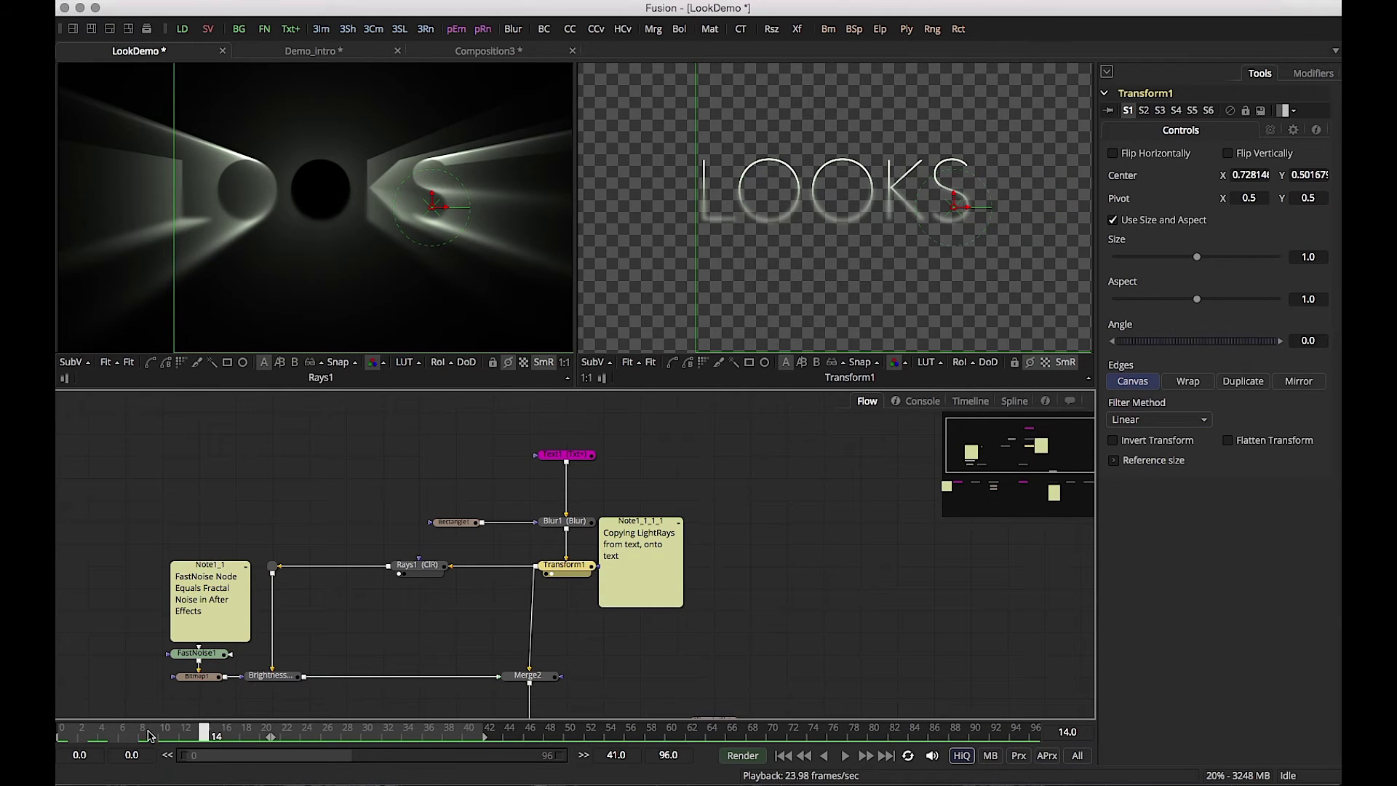
left_click_drag(188, 741, 366, 736)
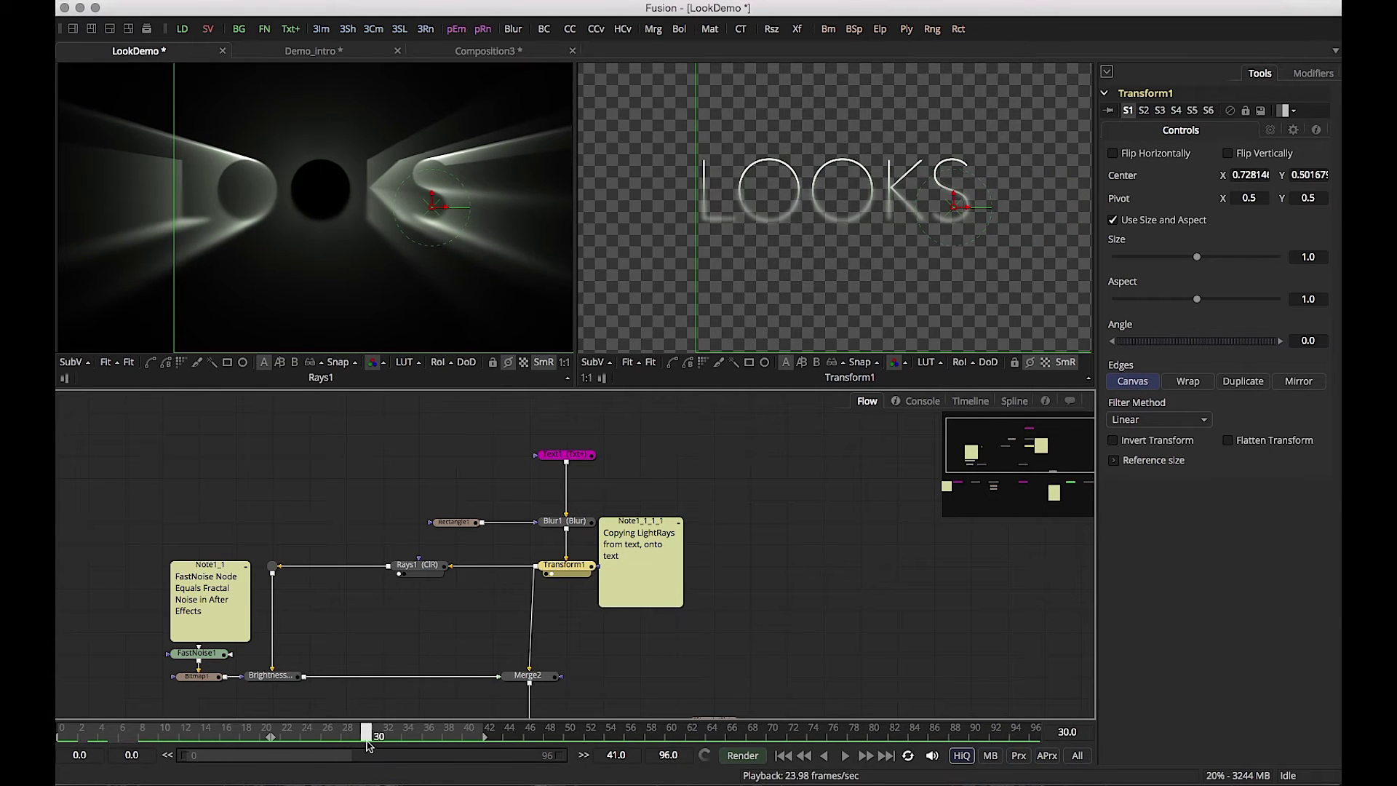
left_click(420, 567)
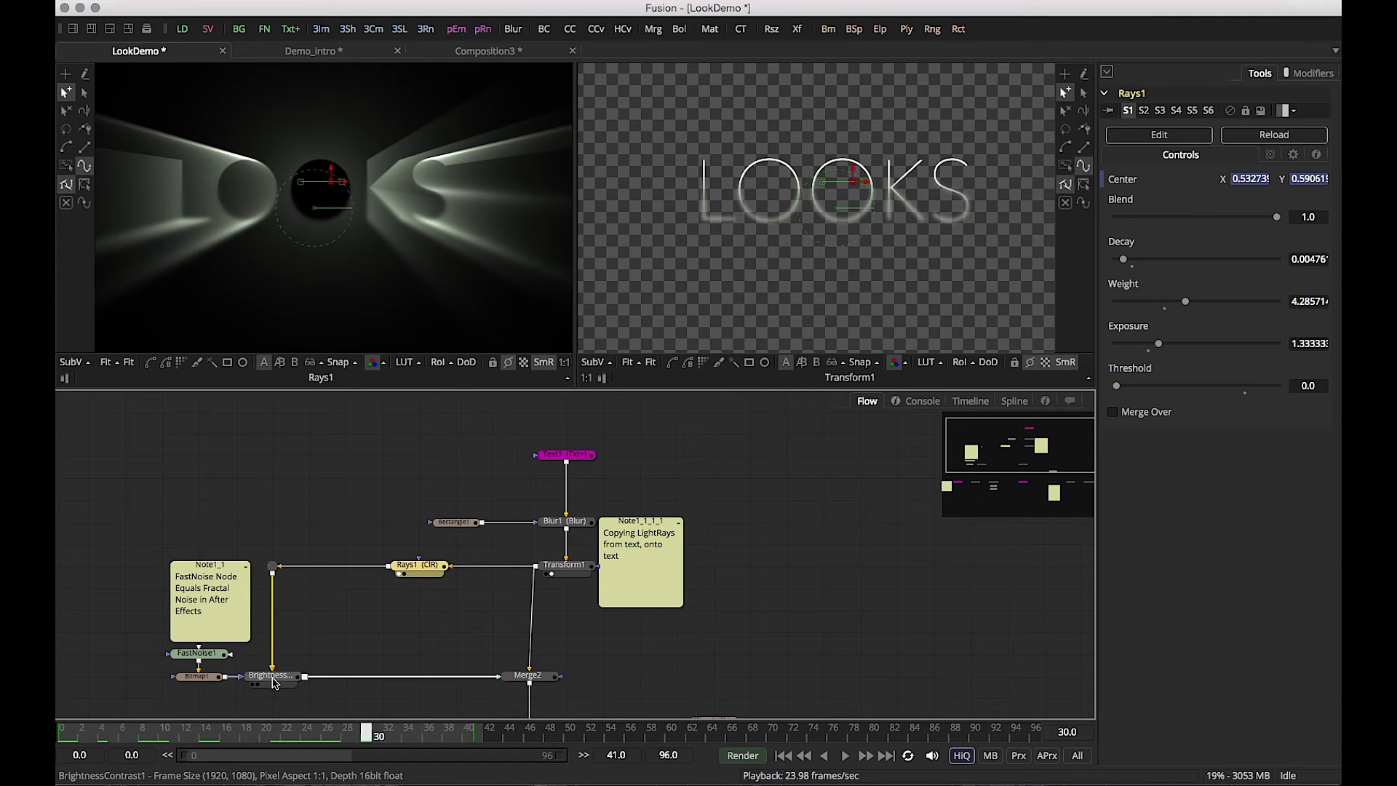
Step: View BrightnessContrast1, then FastNoise1's cloudy noise in the left viewer at frame 3
key("1")
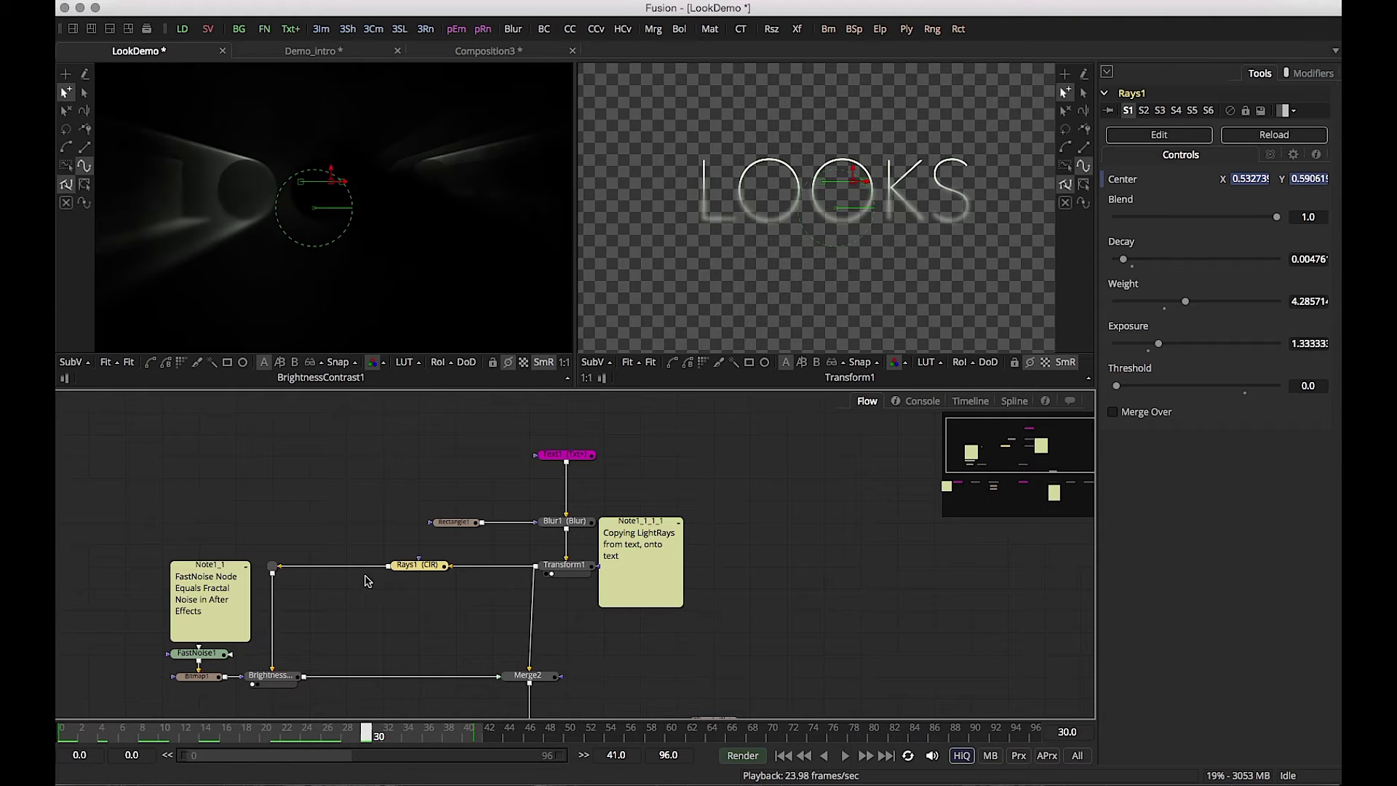
left_click(201, 658)
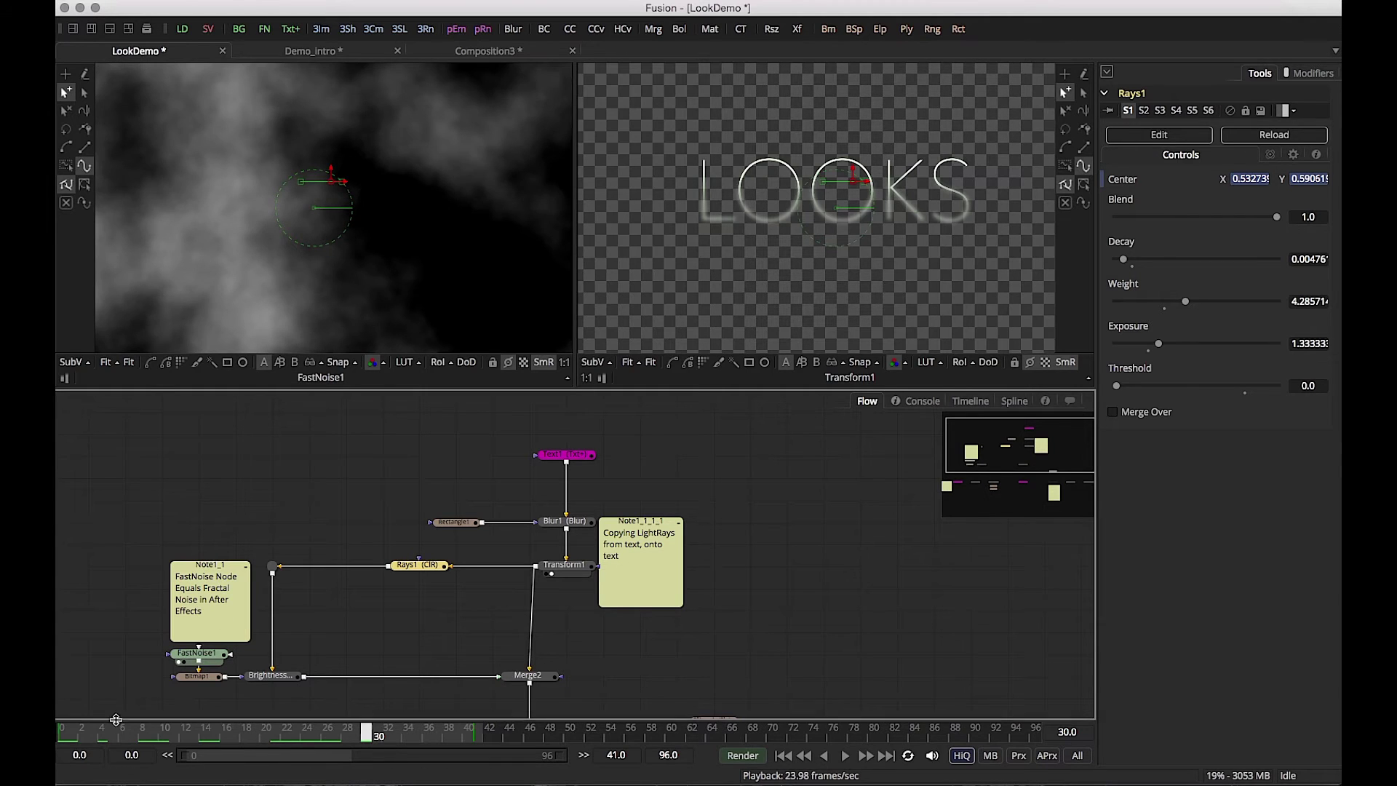
left_click(90, 733)
Step: Preview frames 3–31, inspect FastNoise1 and Bitmap1, then view BrightnessContrast1 in the left viewer
left_click_drag(90, 733, 222, 738)
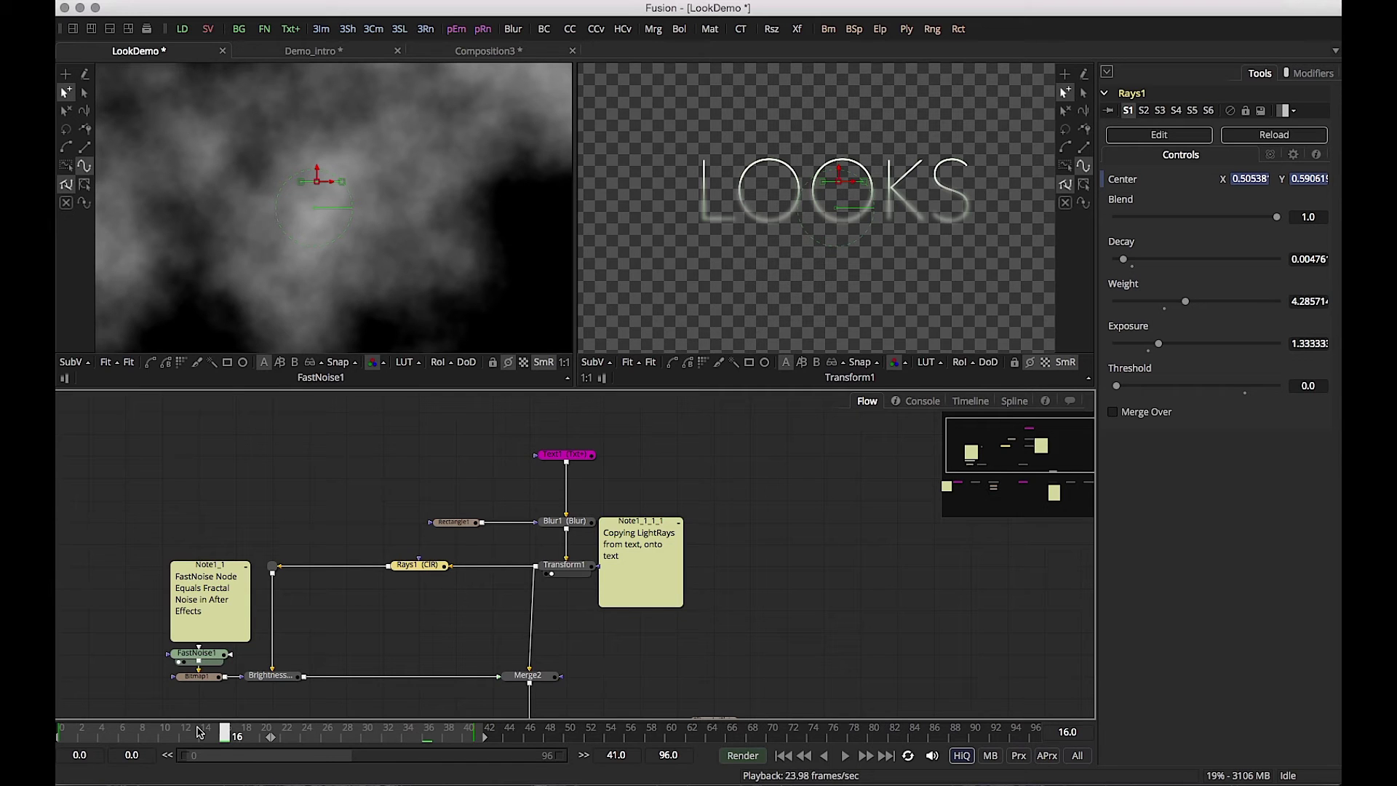
left_click(196, 654)
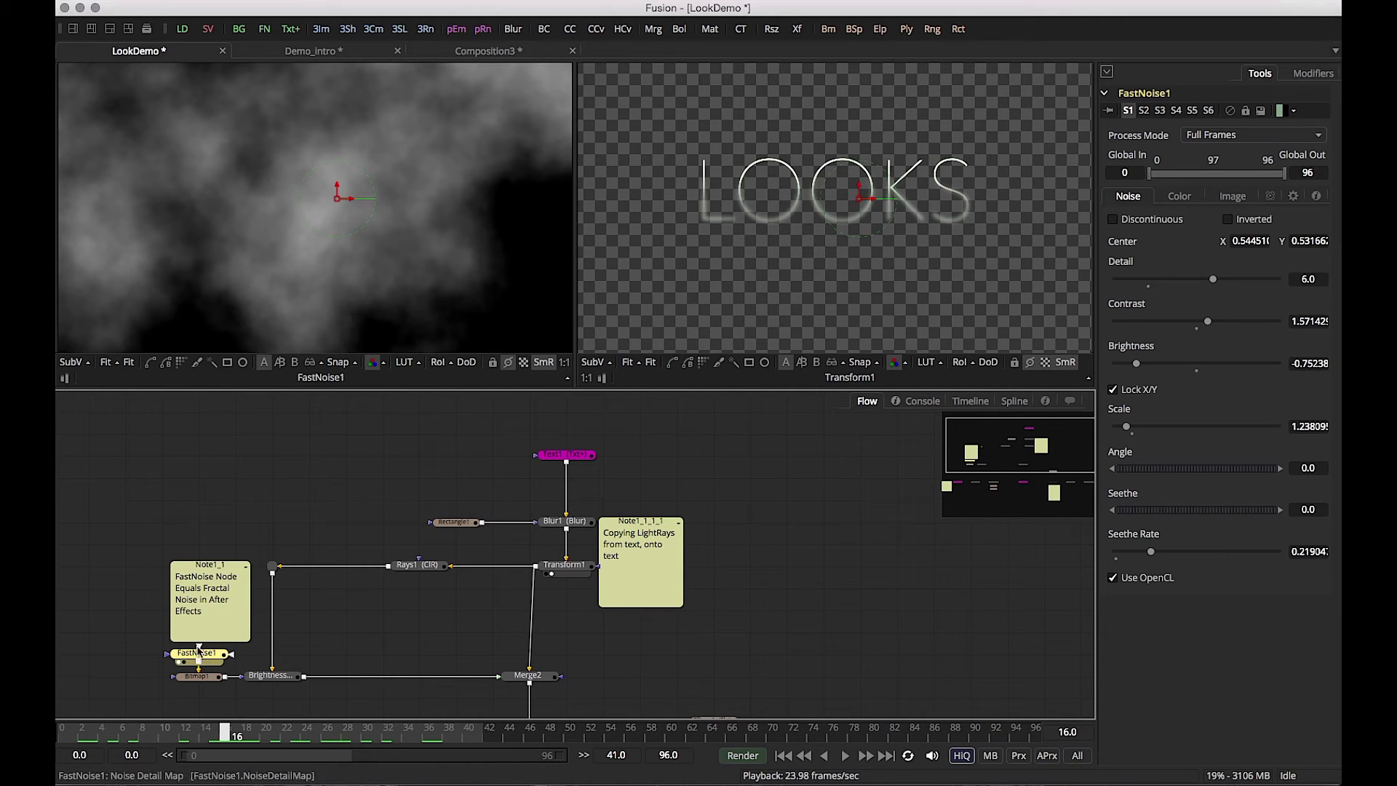
left_click(204, 678)
left_click(271, 675)
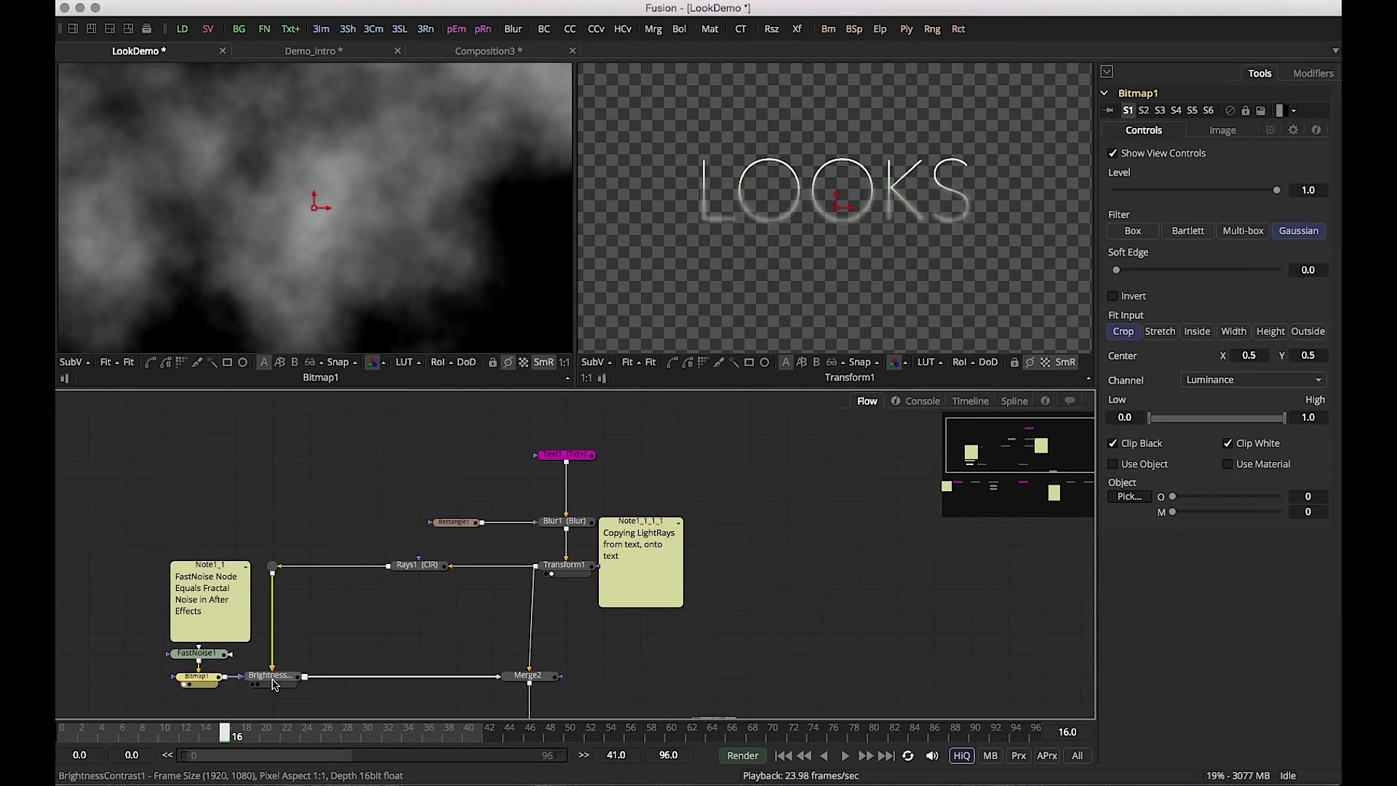
key("1")
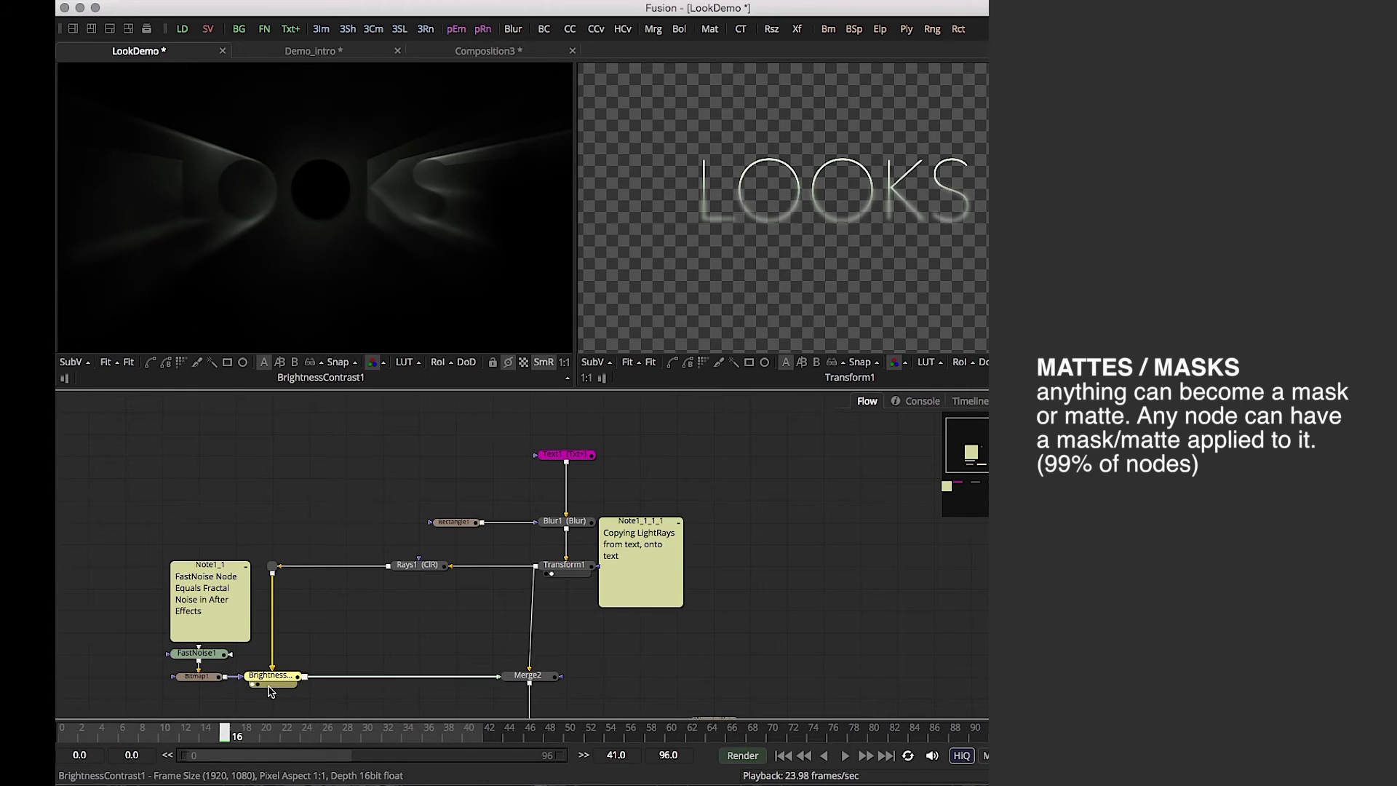
Step: Scrub the masked rays between frames 16 and 27 and inspect BrightnessContrast1 and Transform1 settings
left_click_drag(272, 734, 204, 736)
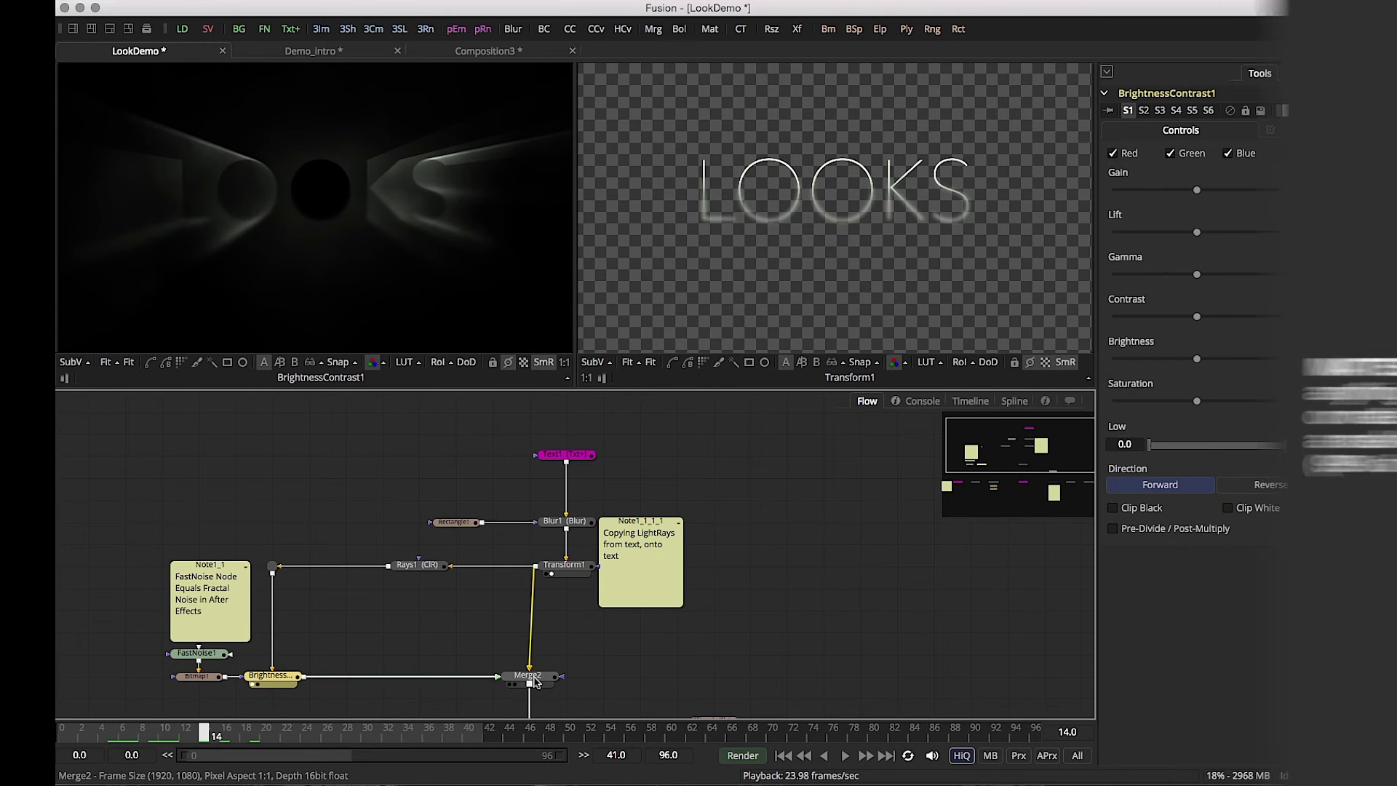
left_click(278, 678)
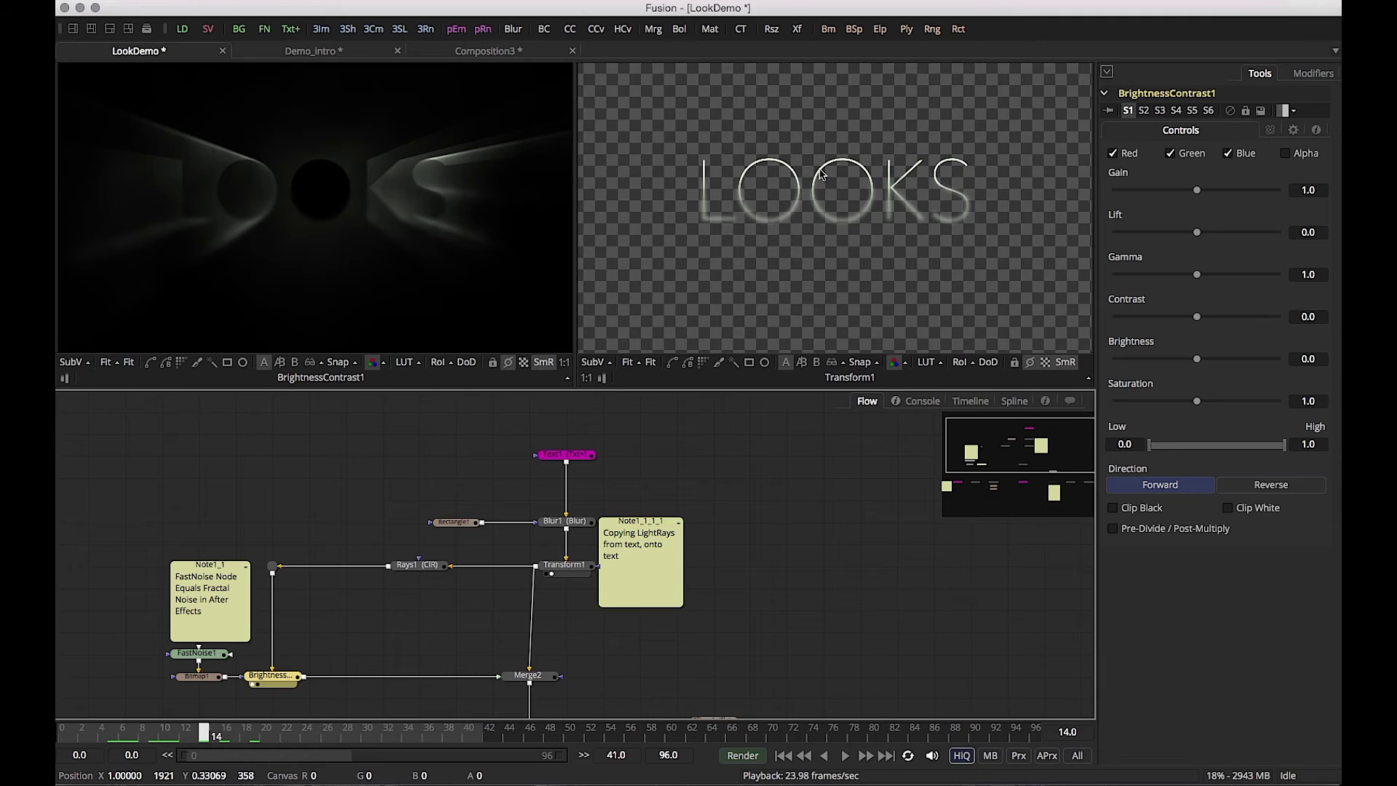
left_click(569, 565)
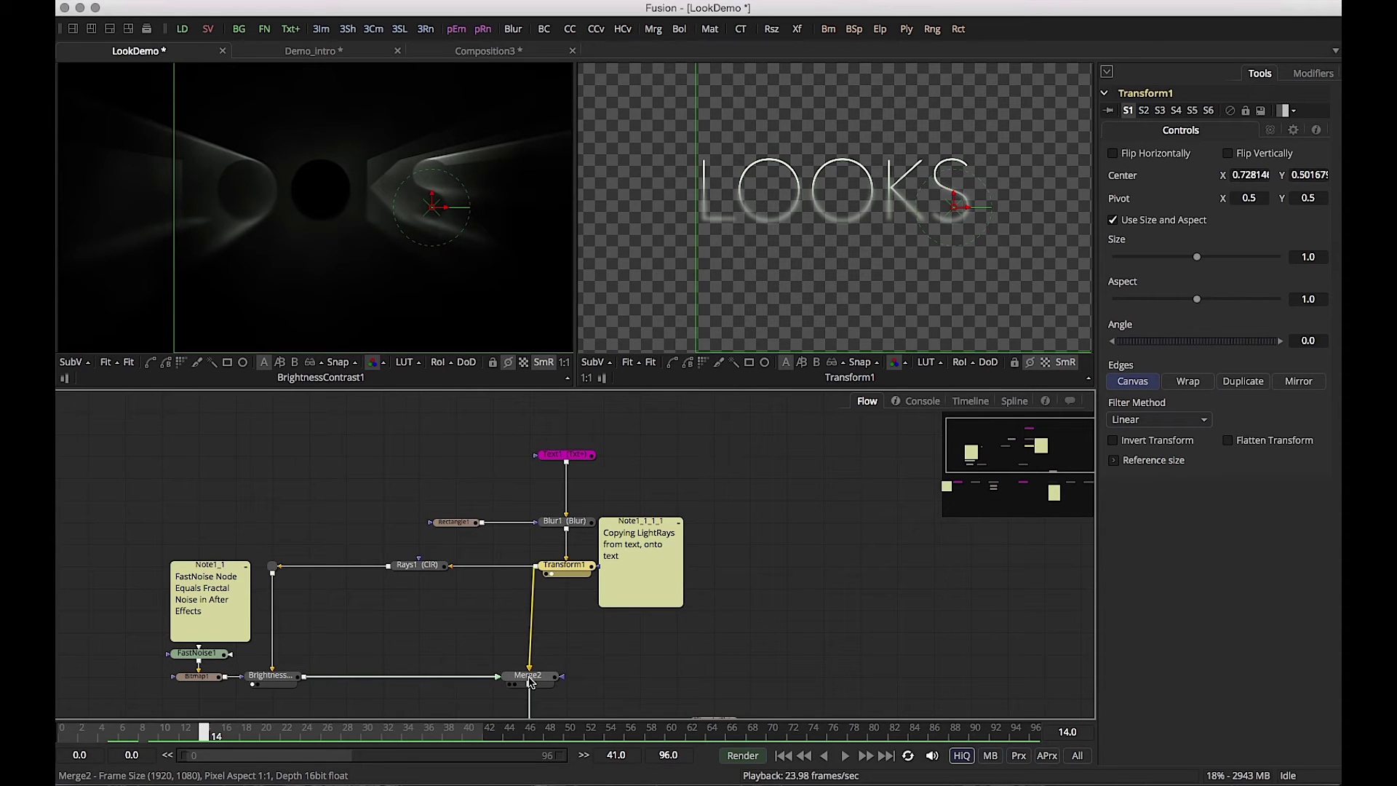
Step: Show Merge2's glowing LOOKS render in the left viewer and extend the render range end to 51
left_click_drag(530, 680, 362, 291)
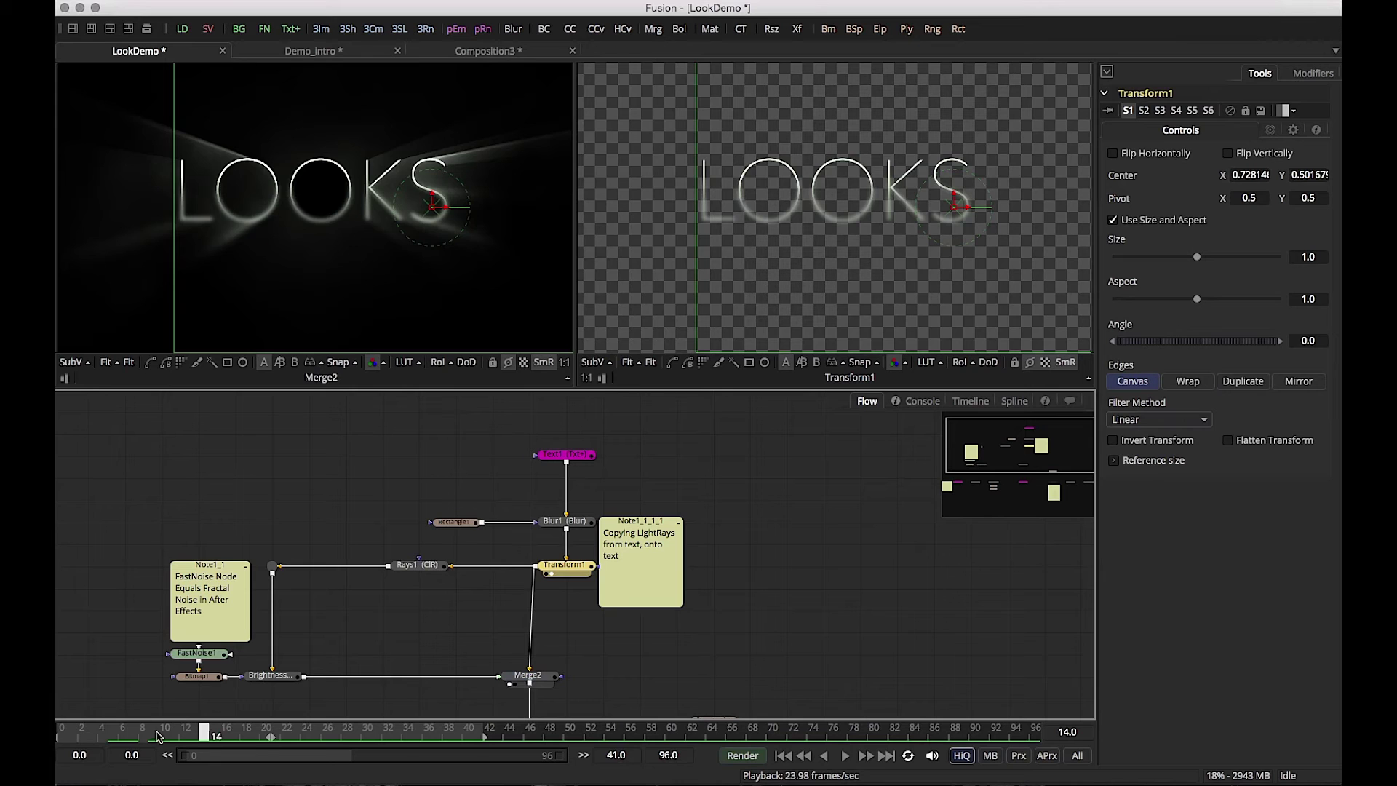
mouse_move(158, 737)
left_mouse_down()
mouse_move(99, 736)
mouse_move(424, 735)
mouse_move(368, 735)
mouse_move(399, 727)
mouse_move(452, 734)
mouse_move(163, 750)
mouse_move(463, 749)
mouse_move(84, 760)
mouse_move(124, 756)
left_mouse_up()
left_click_drag(485, 736, 590, 741)
Step: Show transparency as checkerboard on the left and ColorCorrector3's gradient in the right viewer
scroll(476, 658, "down", 4)
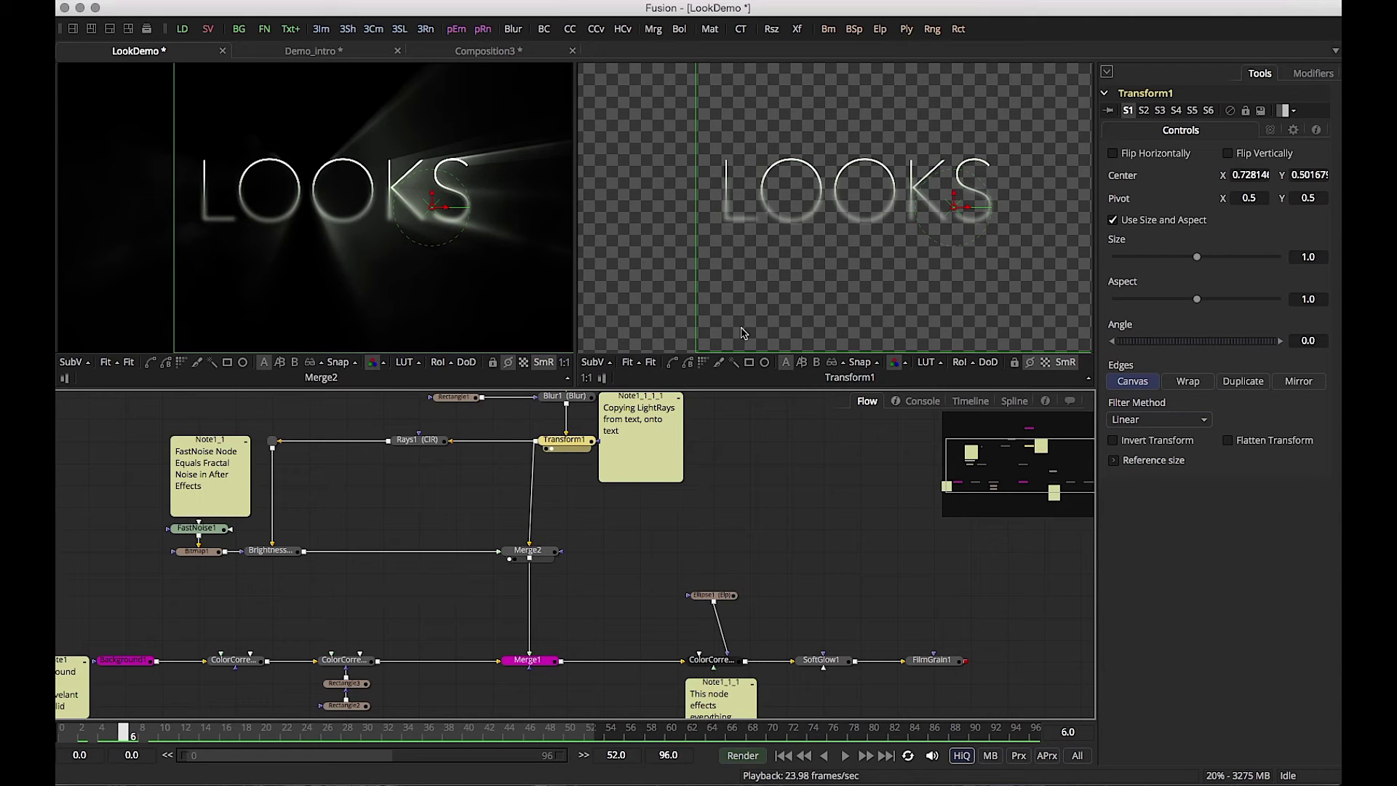
left_click(494, 363)
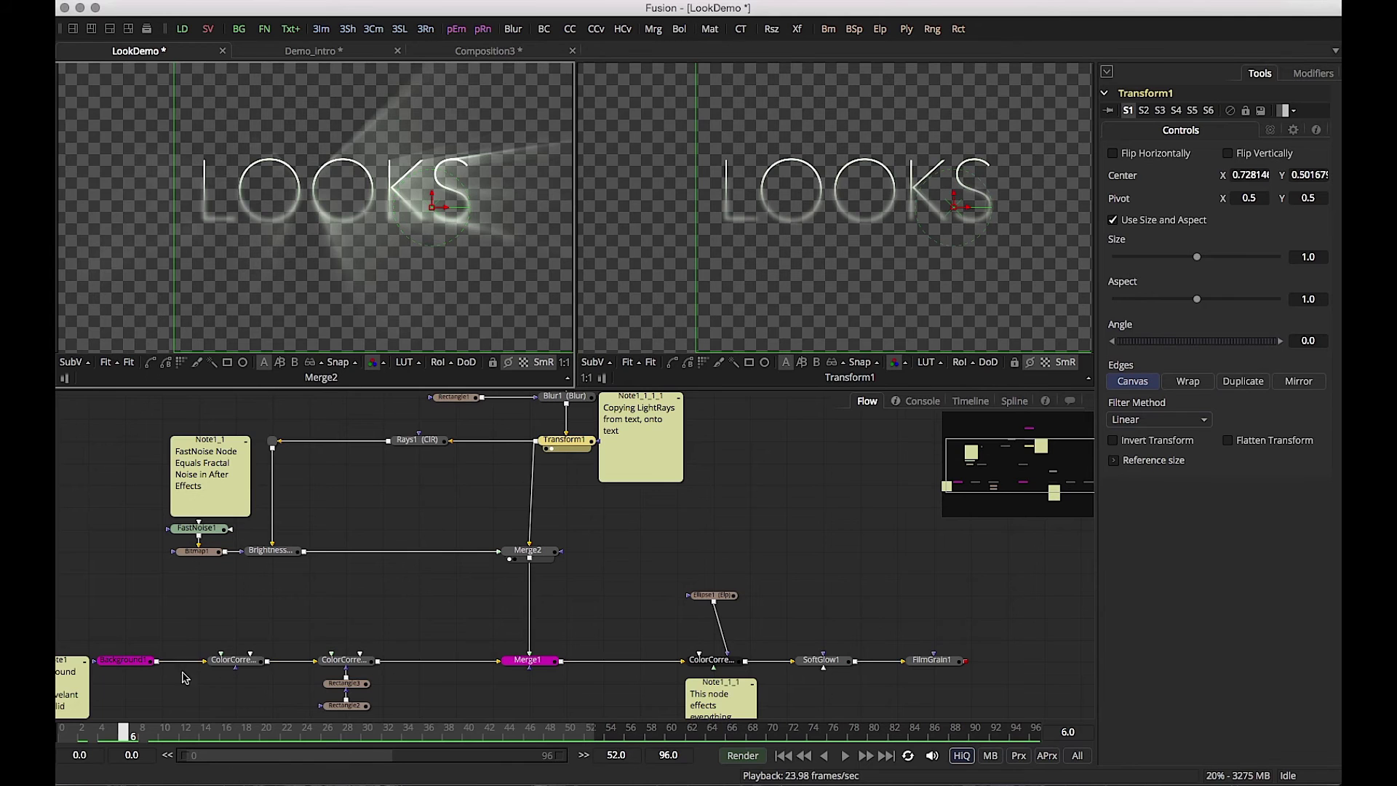
left_click(337, 661)
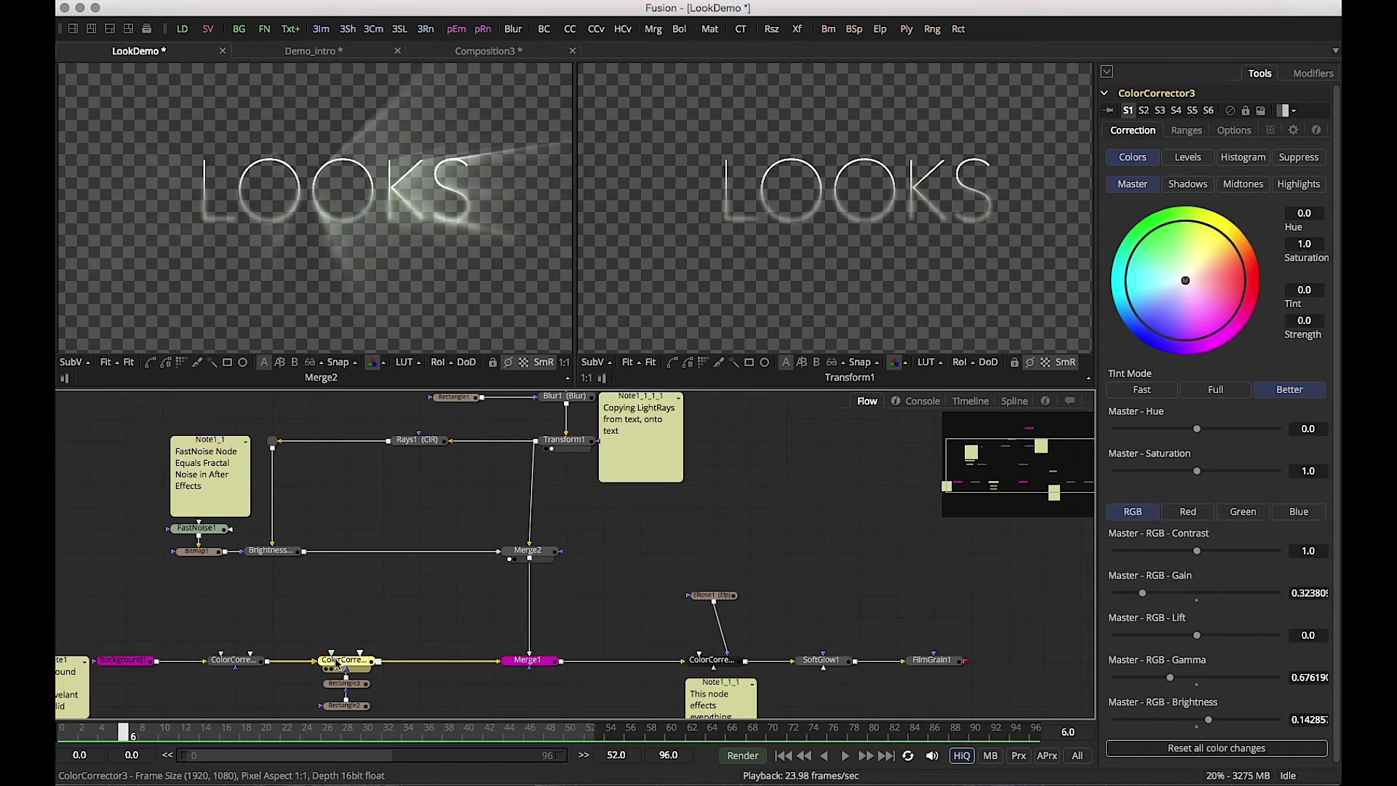
key("2")
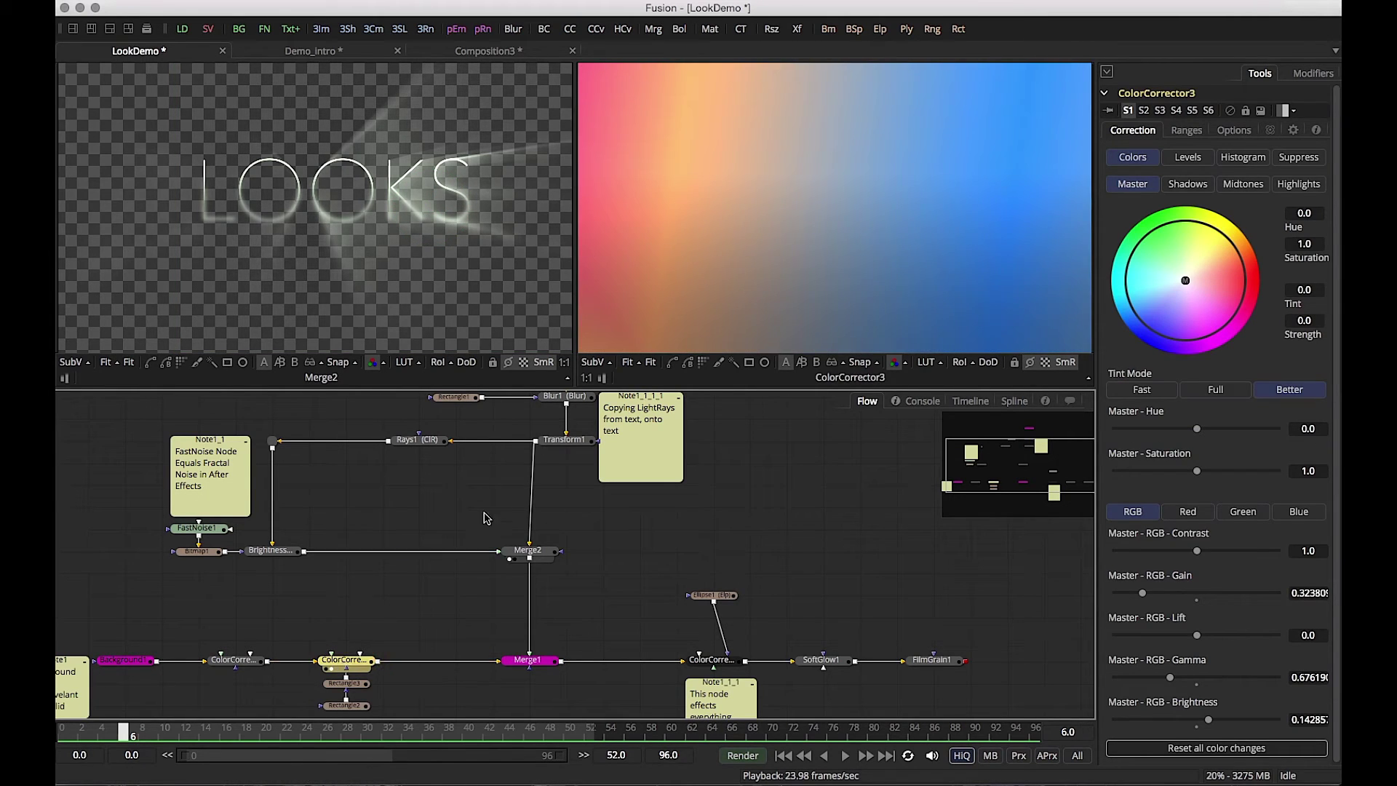
Step: Load Merge2, then Merge1's LOOKS-over-gradient composite, into the left viewer
left_click(530, 552)
key("1")
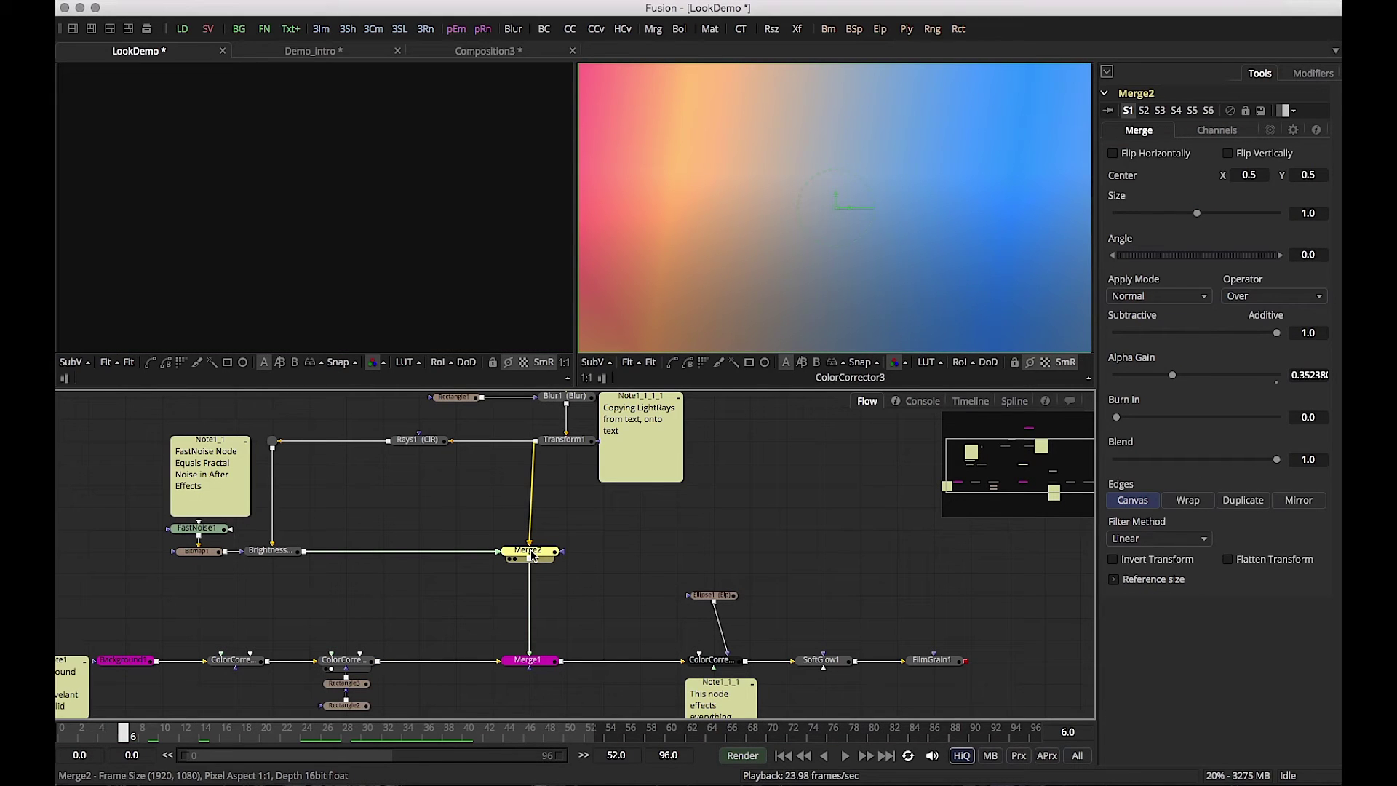
key("1")
left_click(528, 663)
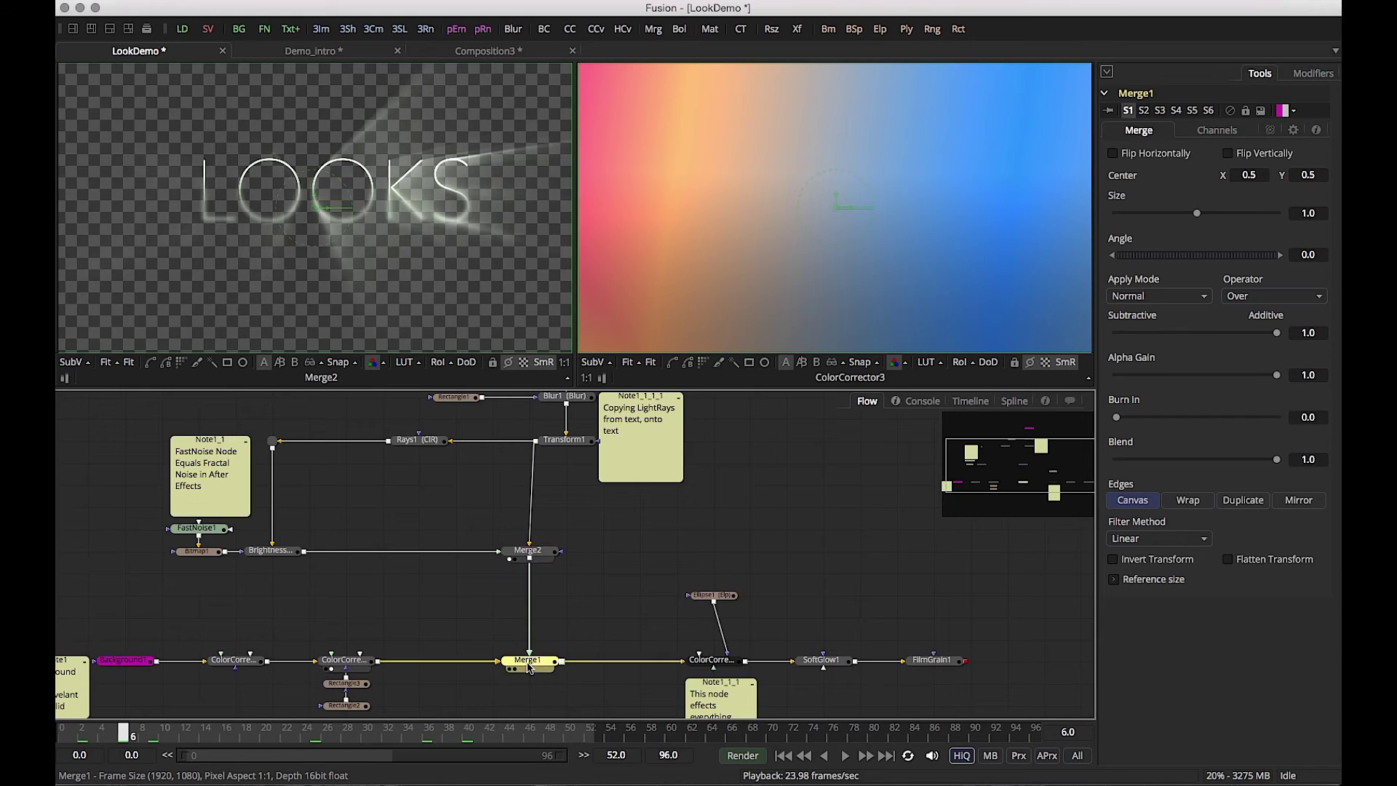
key("1")
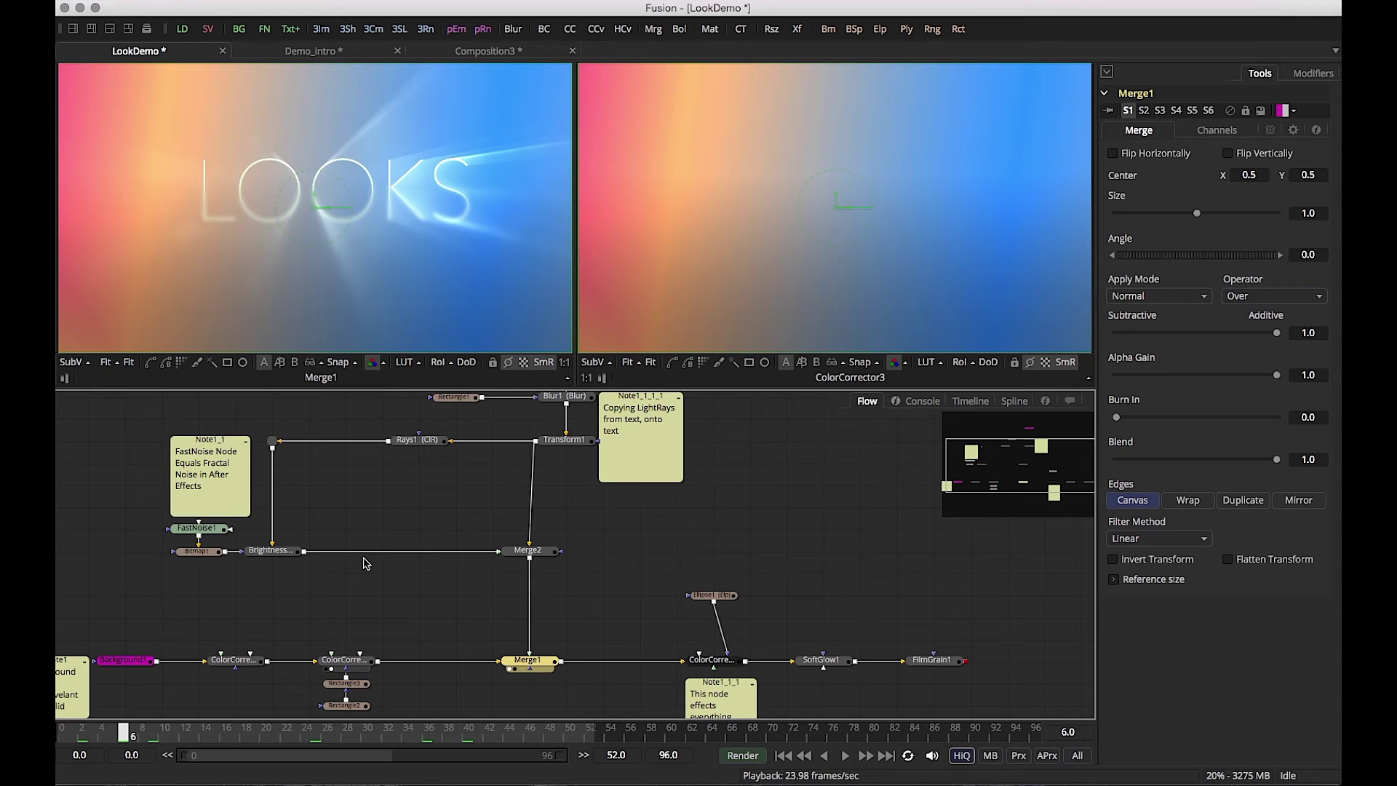
scroll(455, 507, "up", 1)
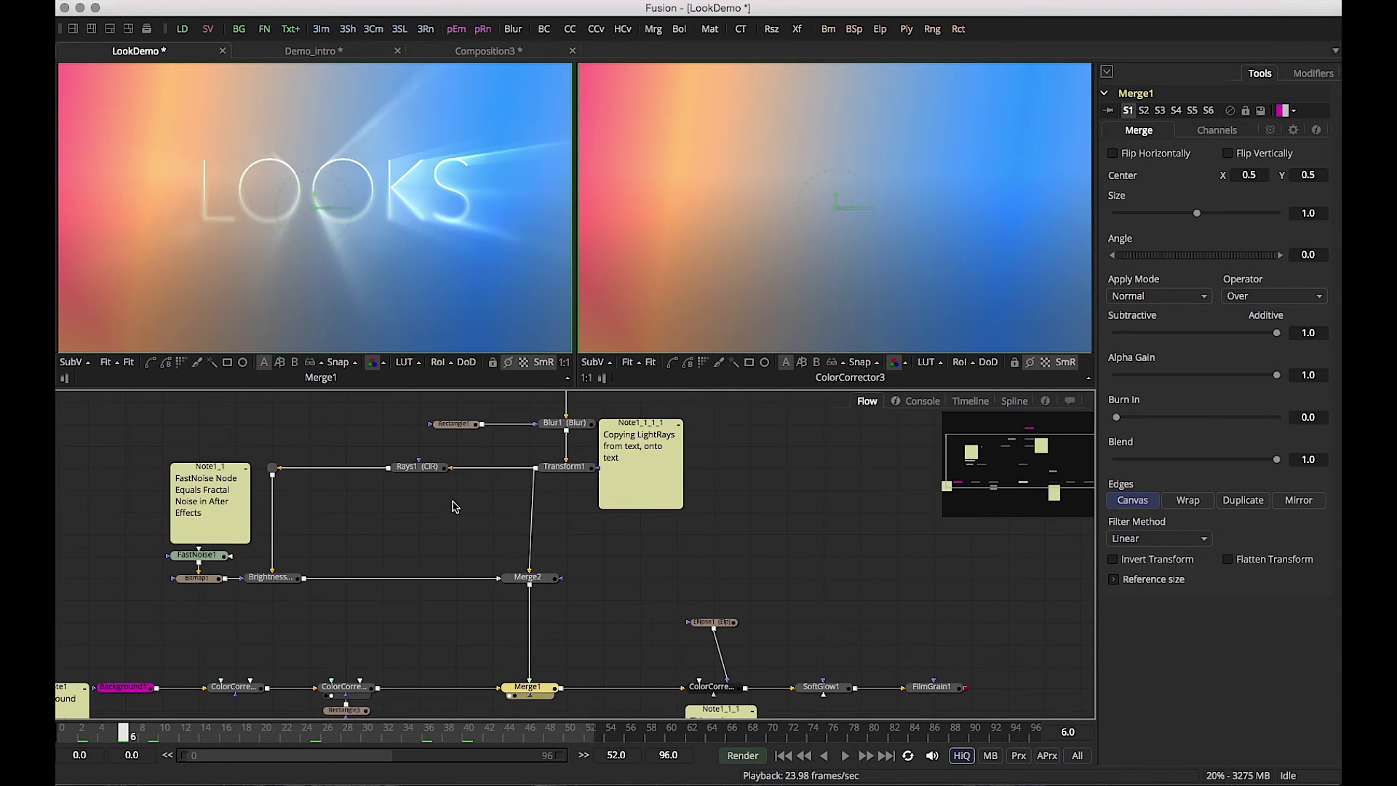
Step: Pan to the end of the Flow, view SoftGlow1's result, and open FilmGrain1's settings
scroll(455, 507, "up", 4)
scroll(455, 507, "down", 4)
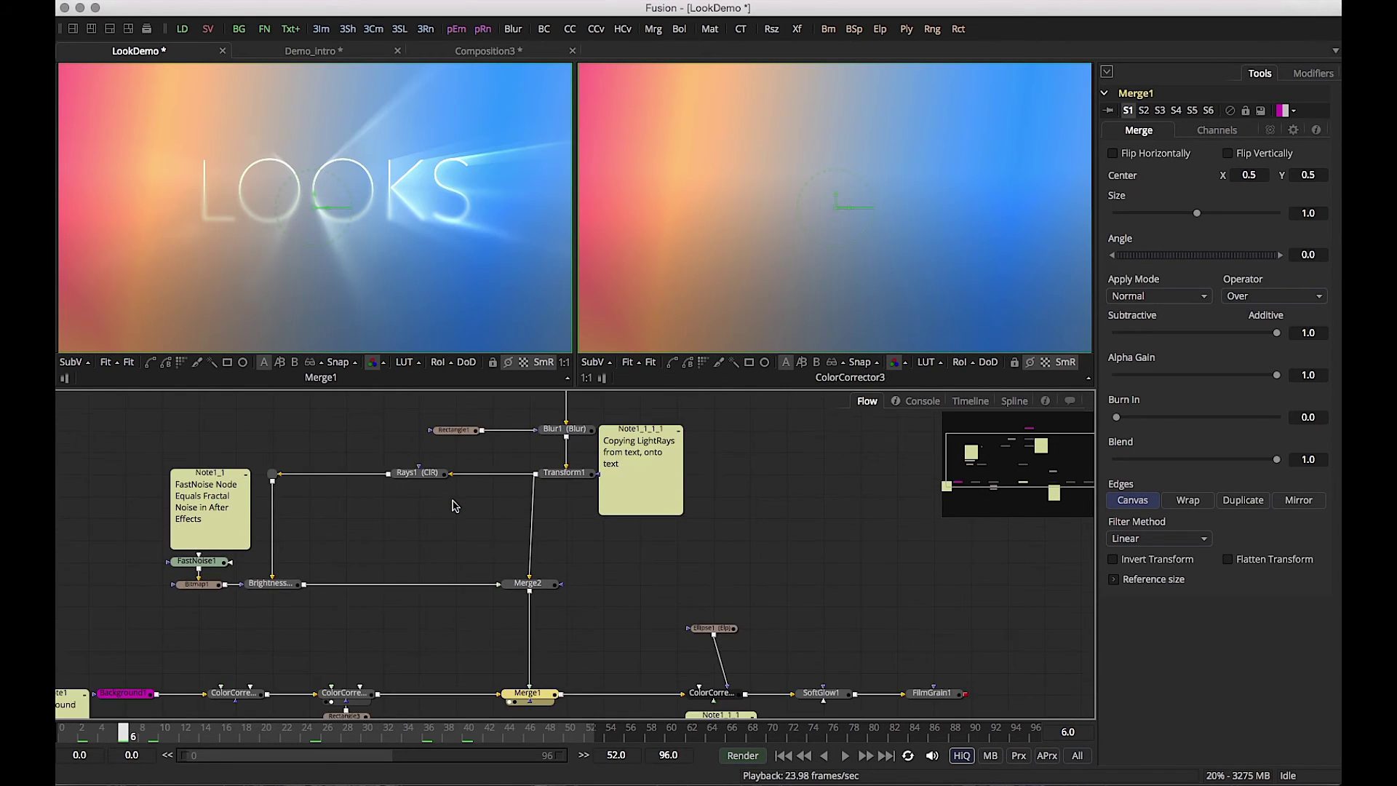
scroll(455, 507, "down", 1)
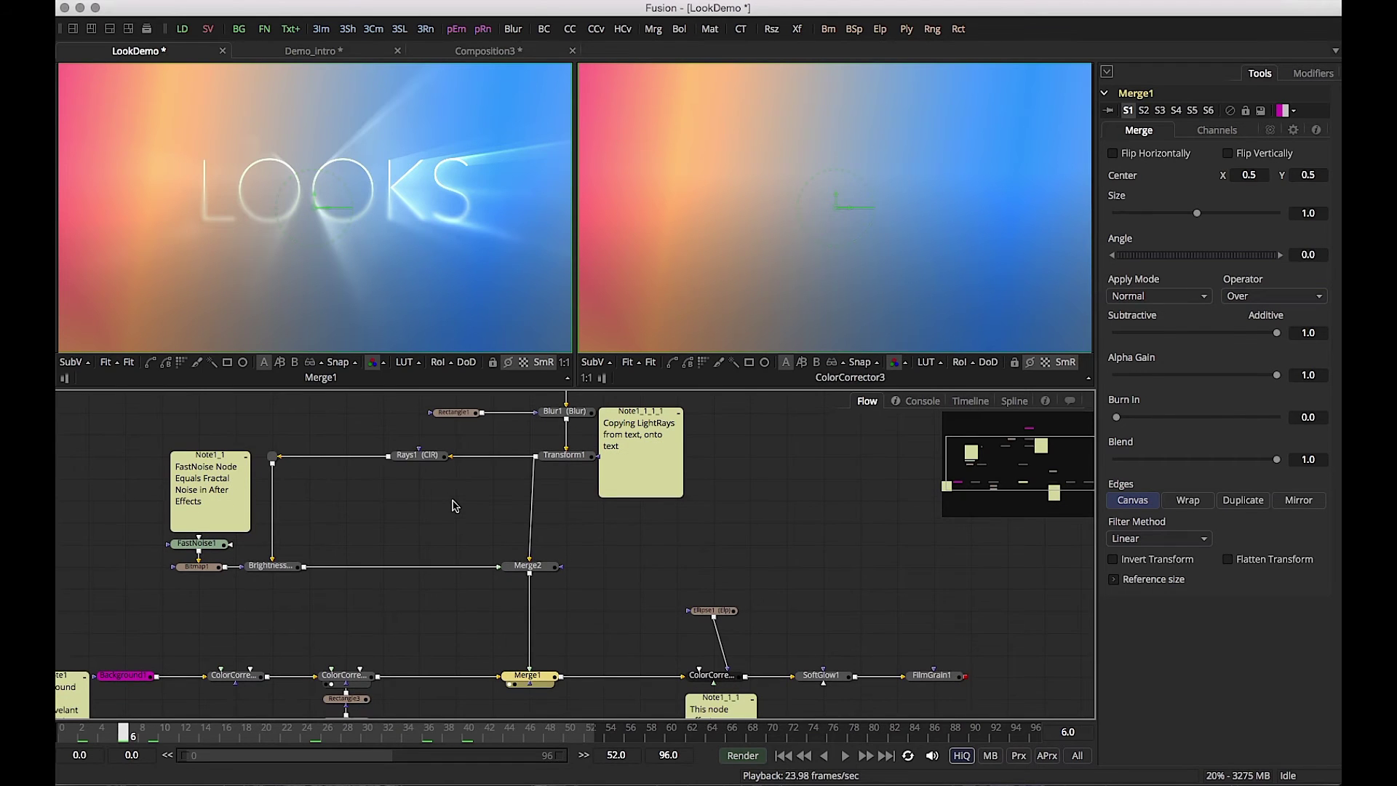
scroll(455, 506, "up", 1)
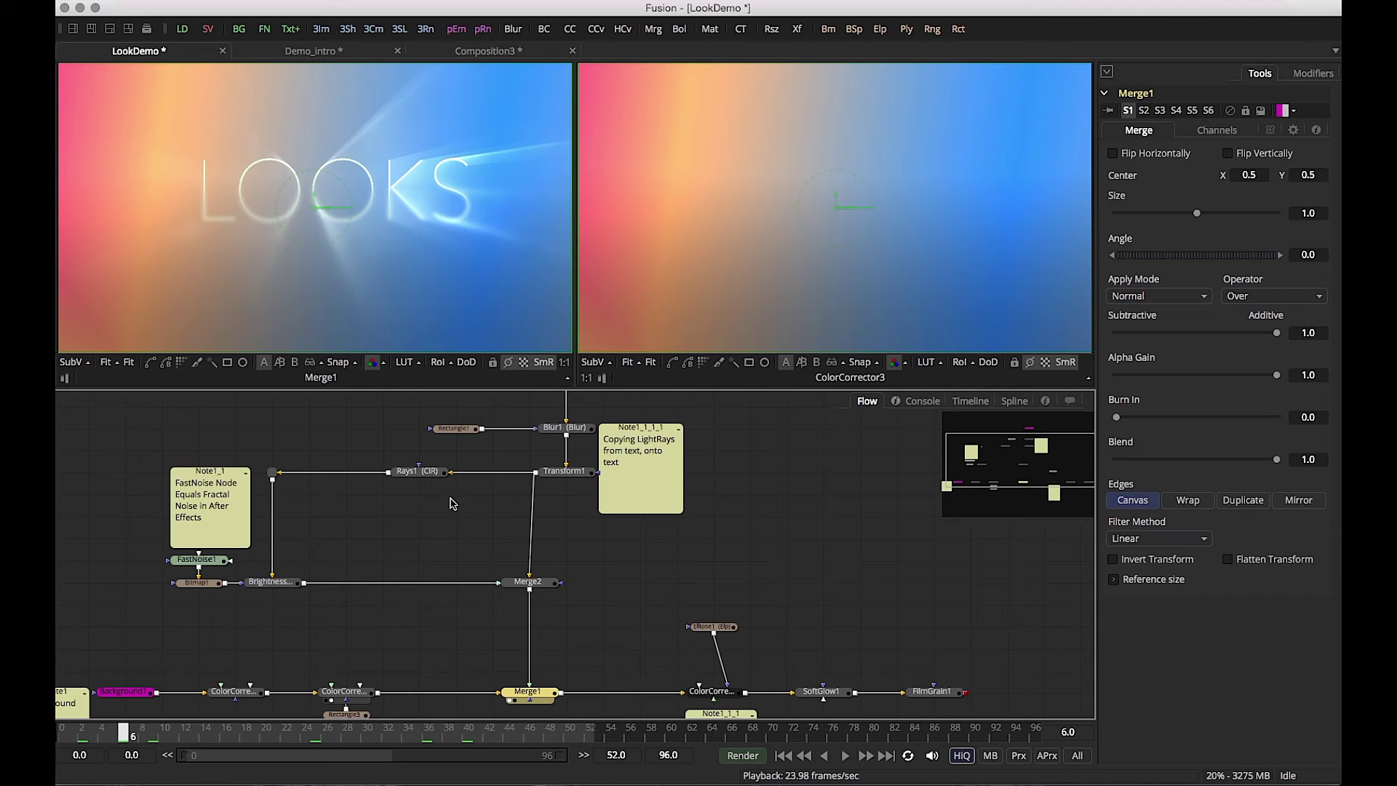
scroll(386, 582, "down", 3)
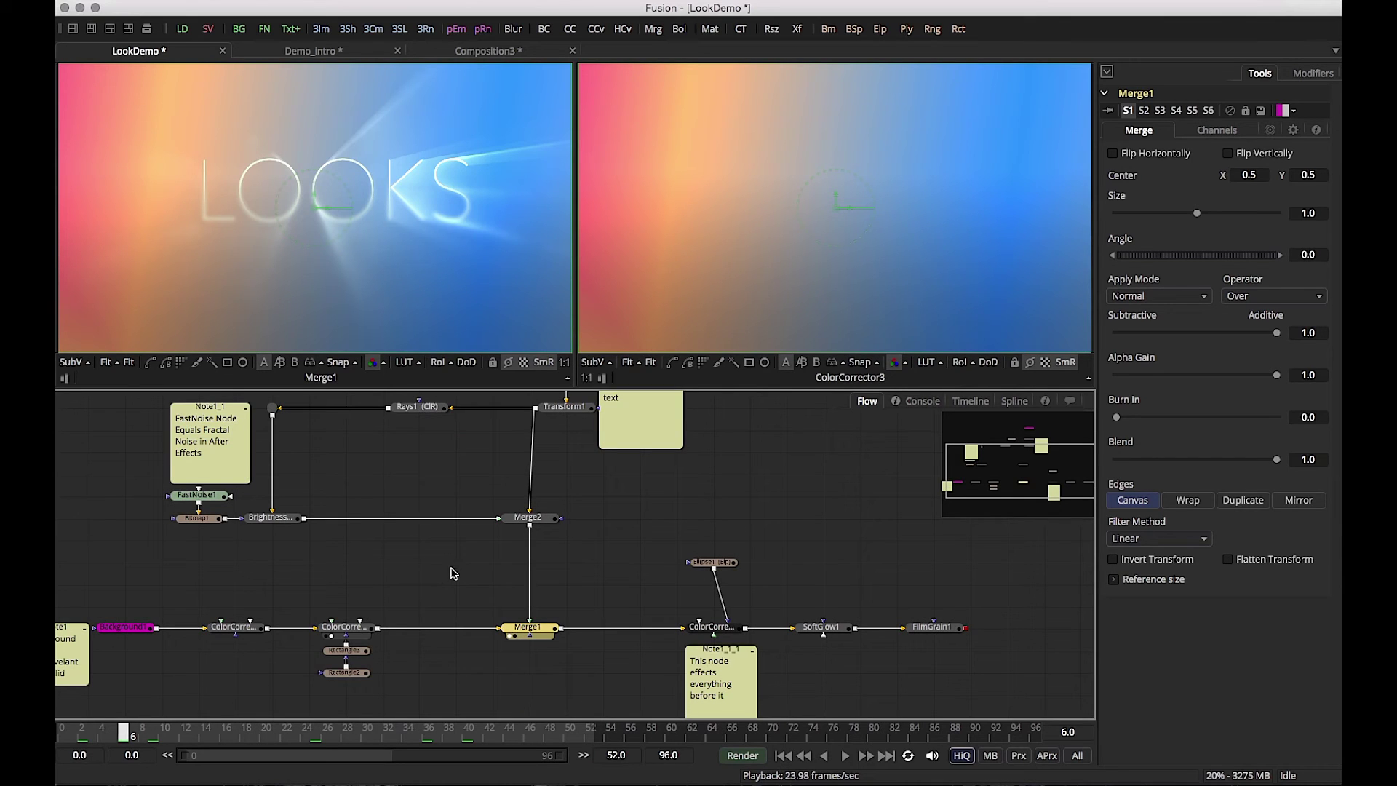
scroll(631, 587, "right", 15)
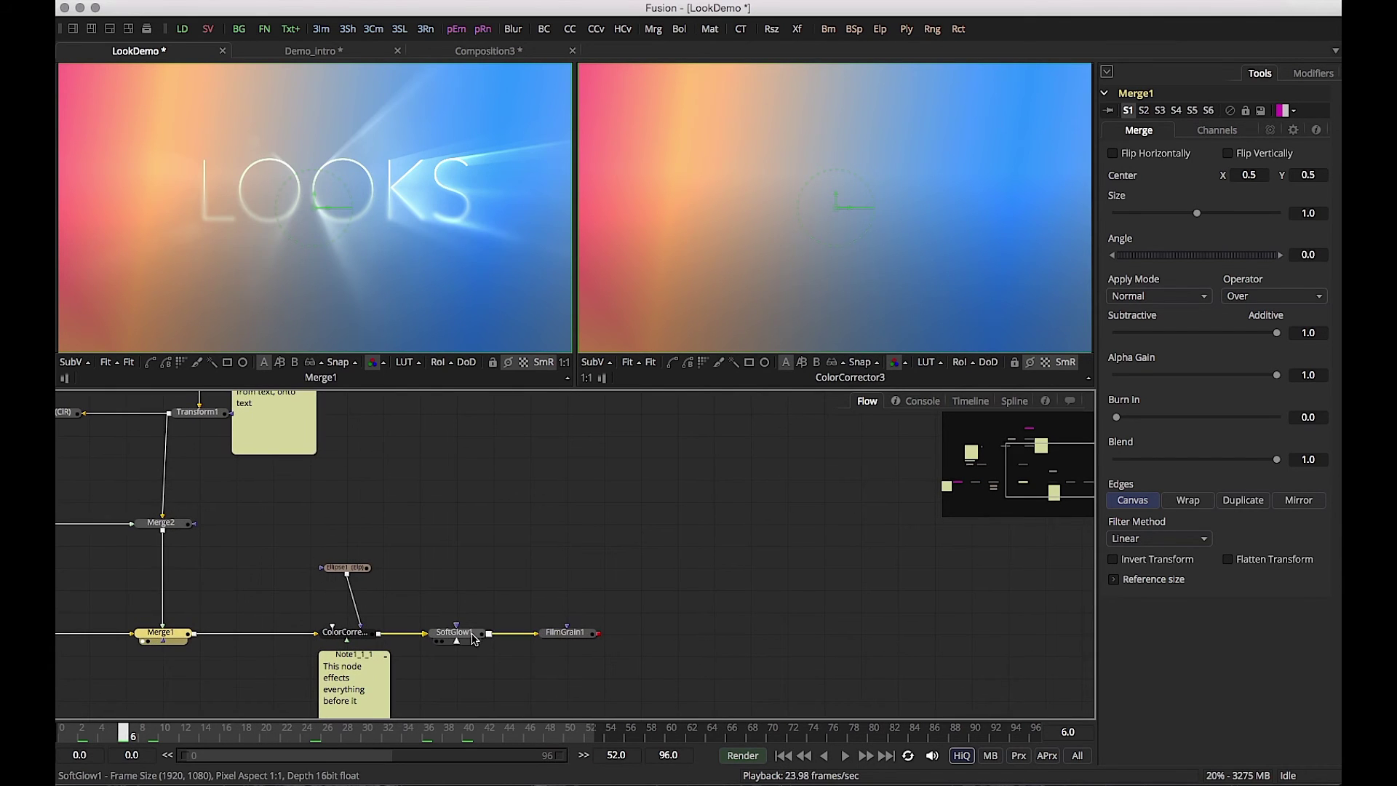
left_click(454, 633)
key("1")
left_click(565, 634)
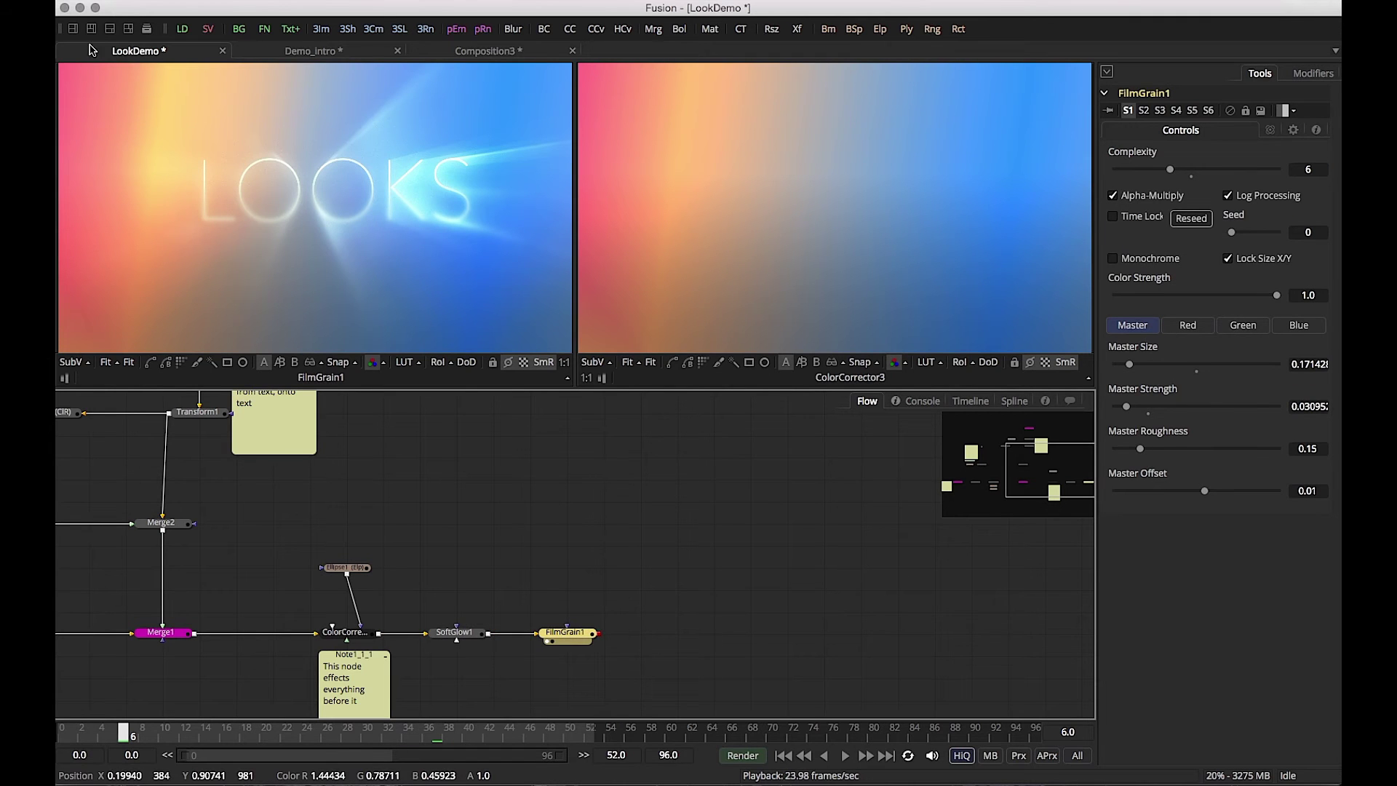
Step: Return to a single large viewer and frame the whole node tree in the Flow
left_click(74, 29)
scroll(466, 622, "down", 2)
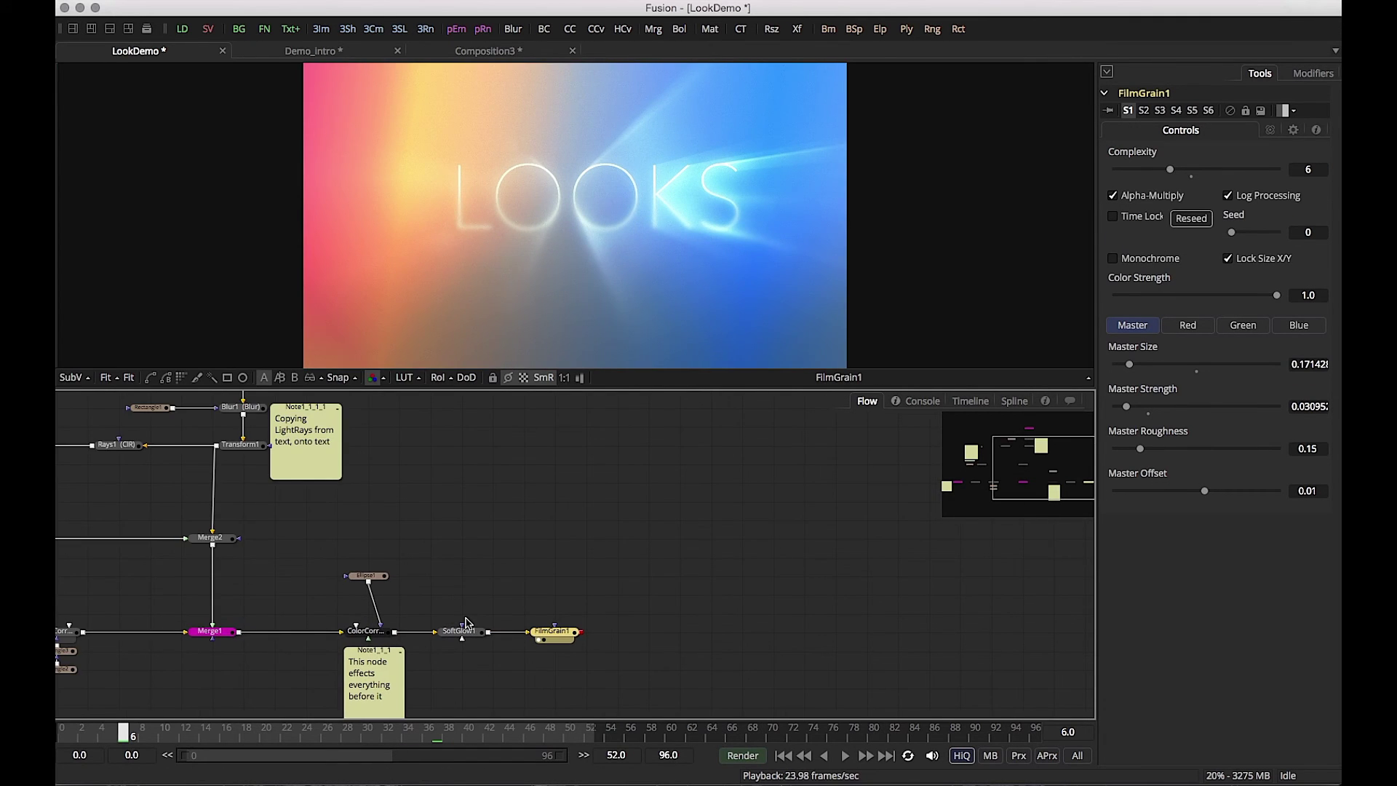
left_click_drag(447, 571, 833, 634)
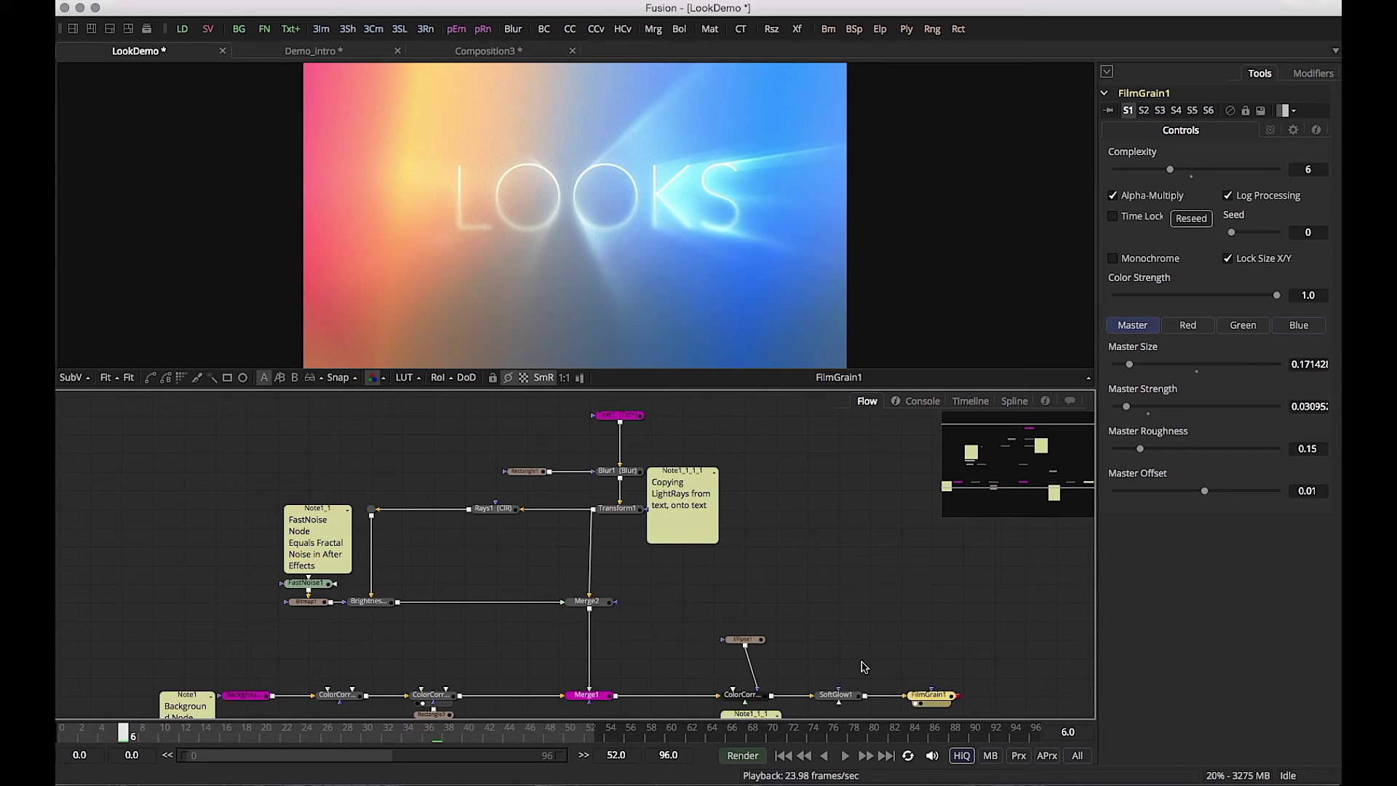
Step: Try shifting Background1 and ColorCorrector1 left, undo it, then select Text1 and nudge it up
scroll(468, 600, "down", 3)
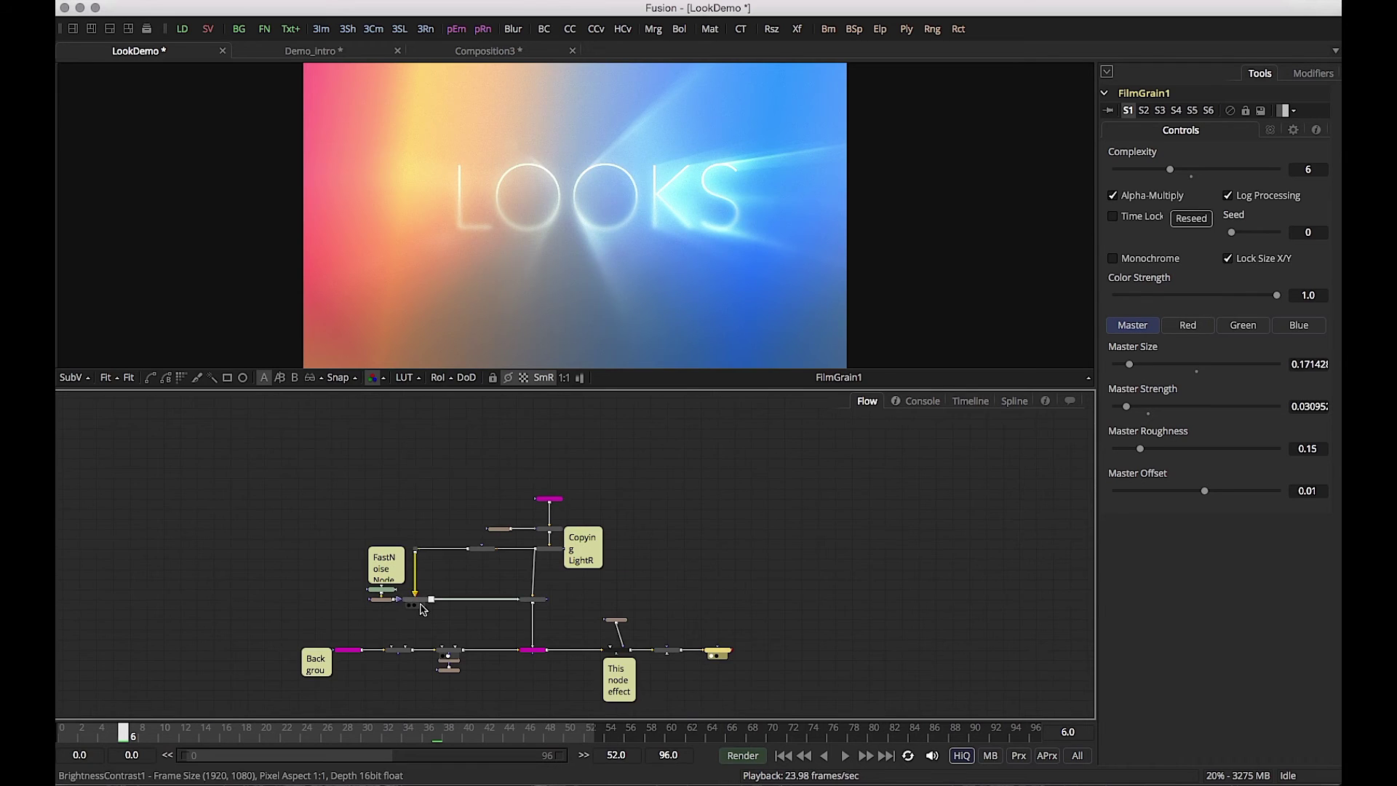
left_click_drag(274, 621, 247, 659)
left_click(251, 655)
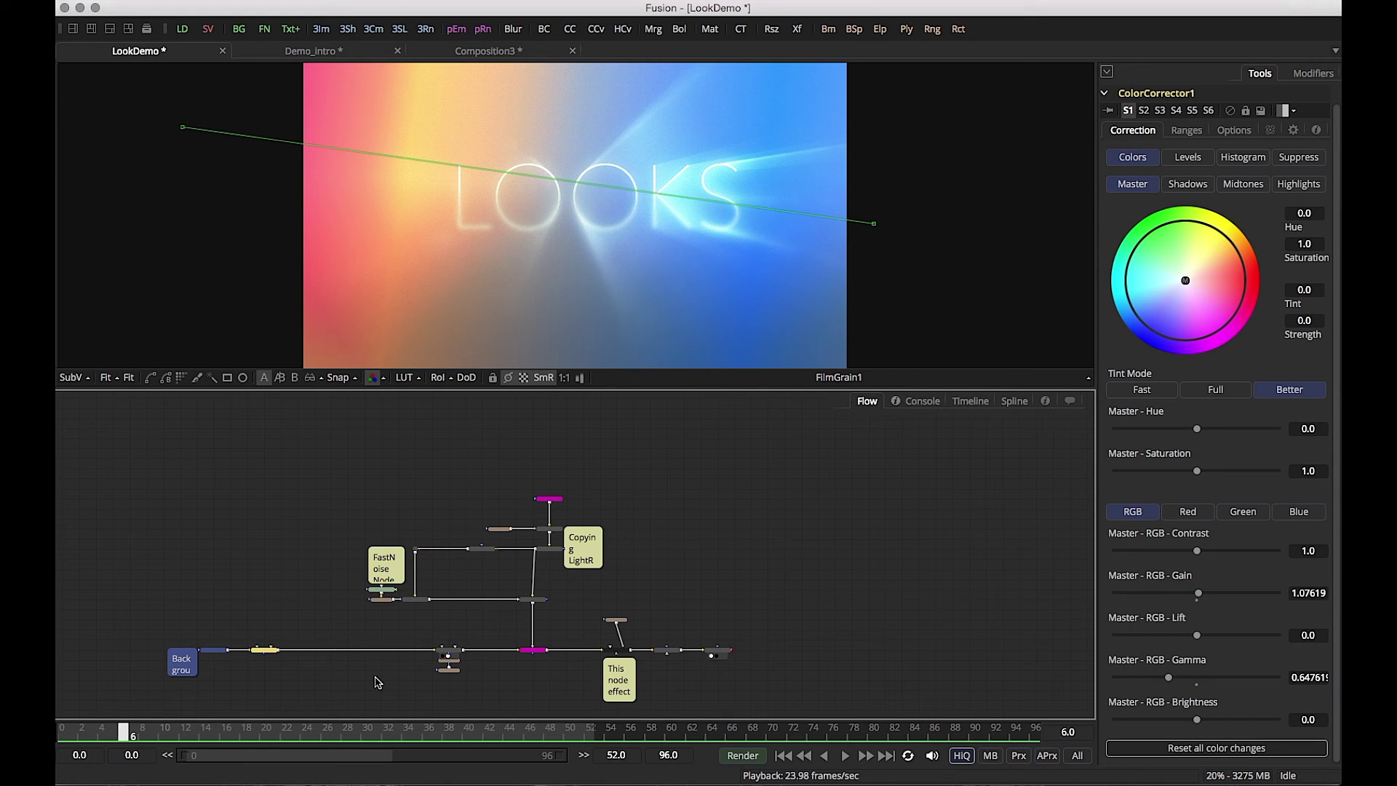
key("super+z")
left_click(466, 575)
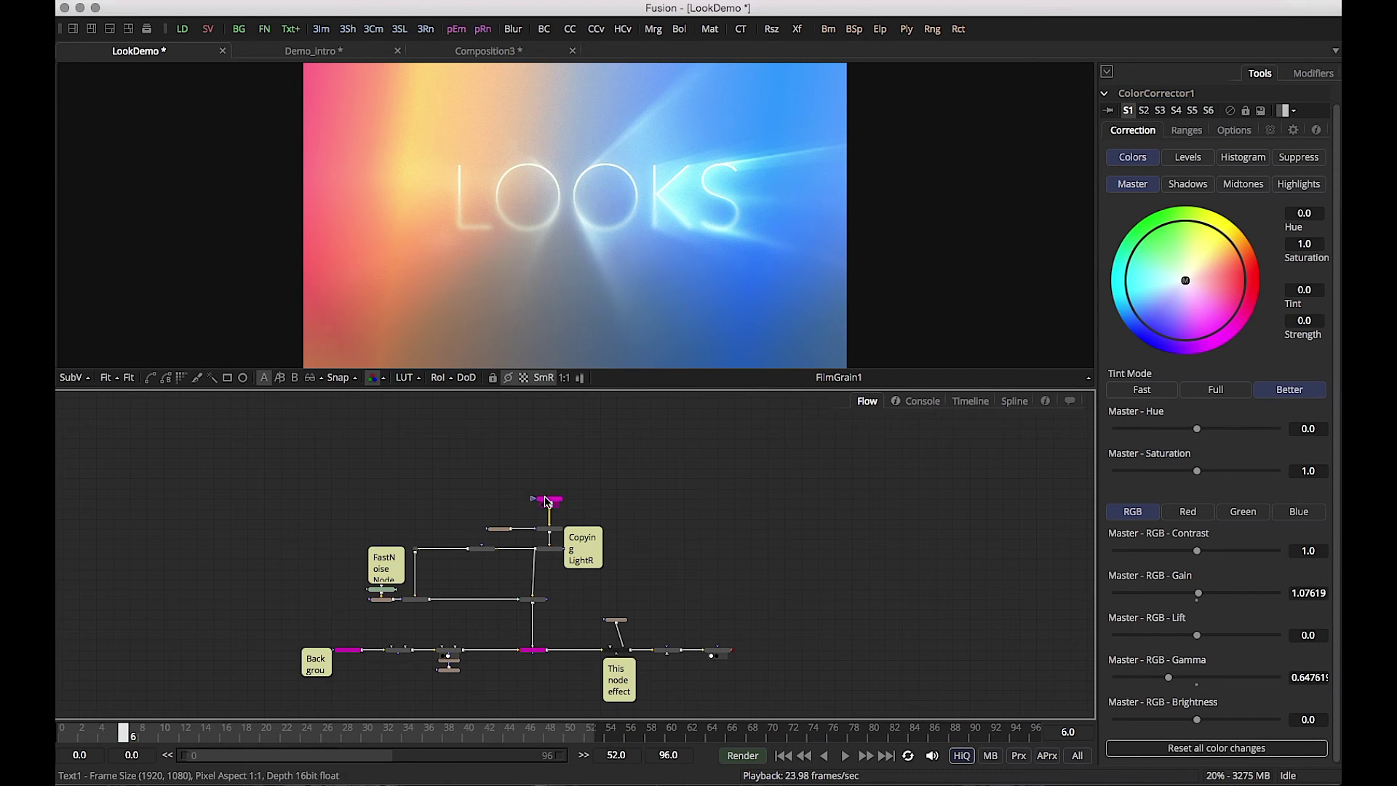
left_click(547, 500)
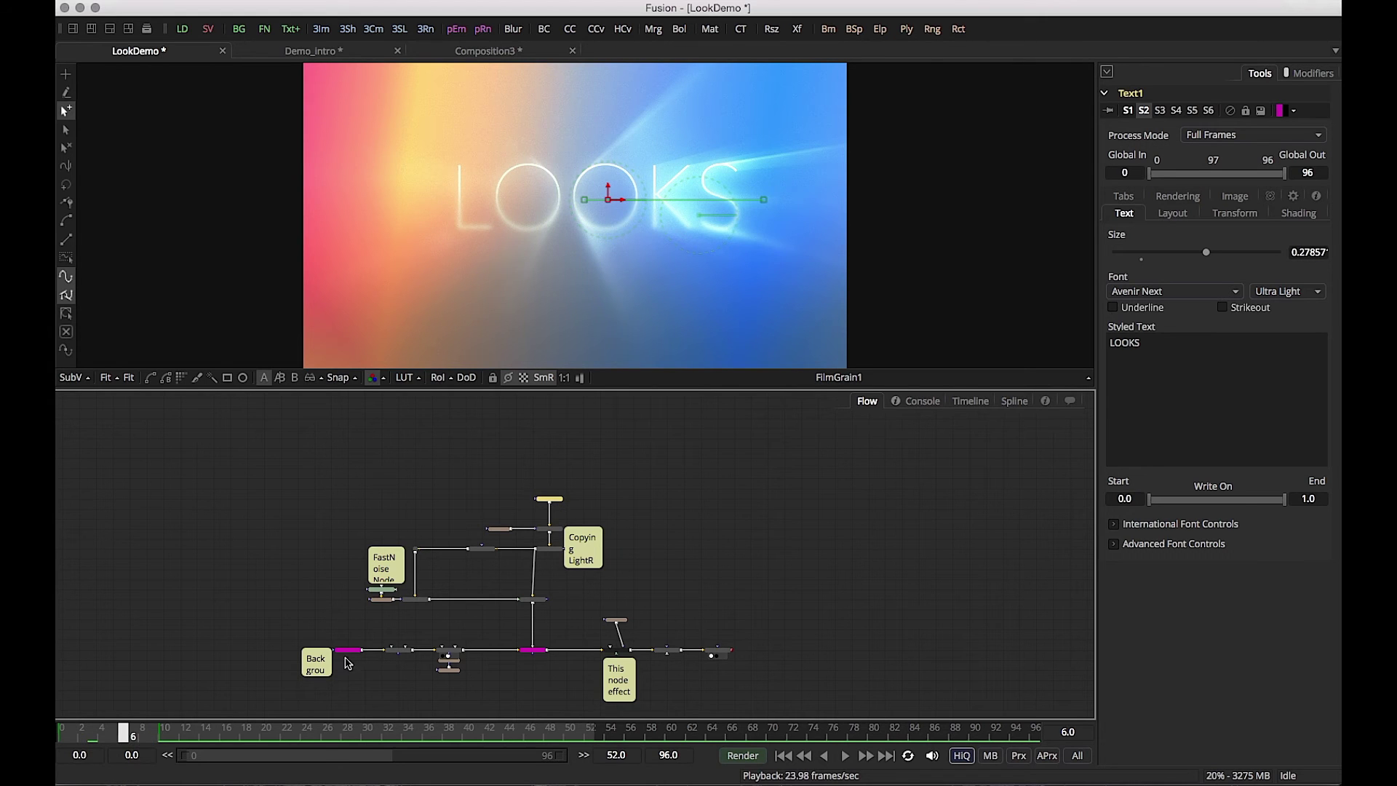
left_click_drag(550, 501, 552, 493)
Step: Return to frame 1 and filter the Timeline to list only the Text1 tool
left_click_drag(122, 741, 72, 738)
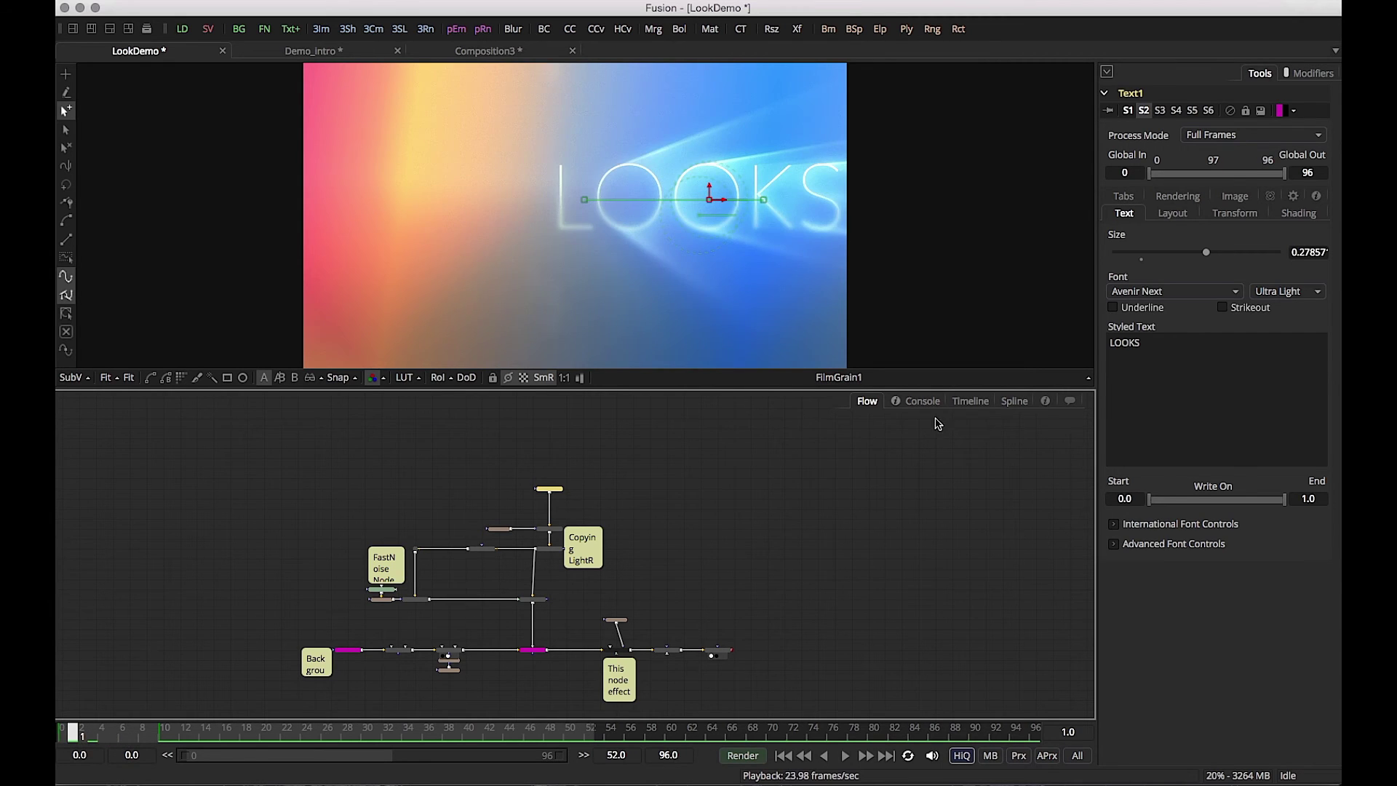
left_click(959, 401)
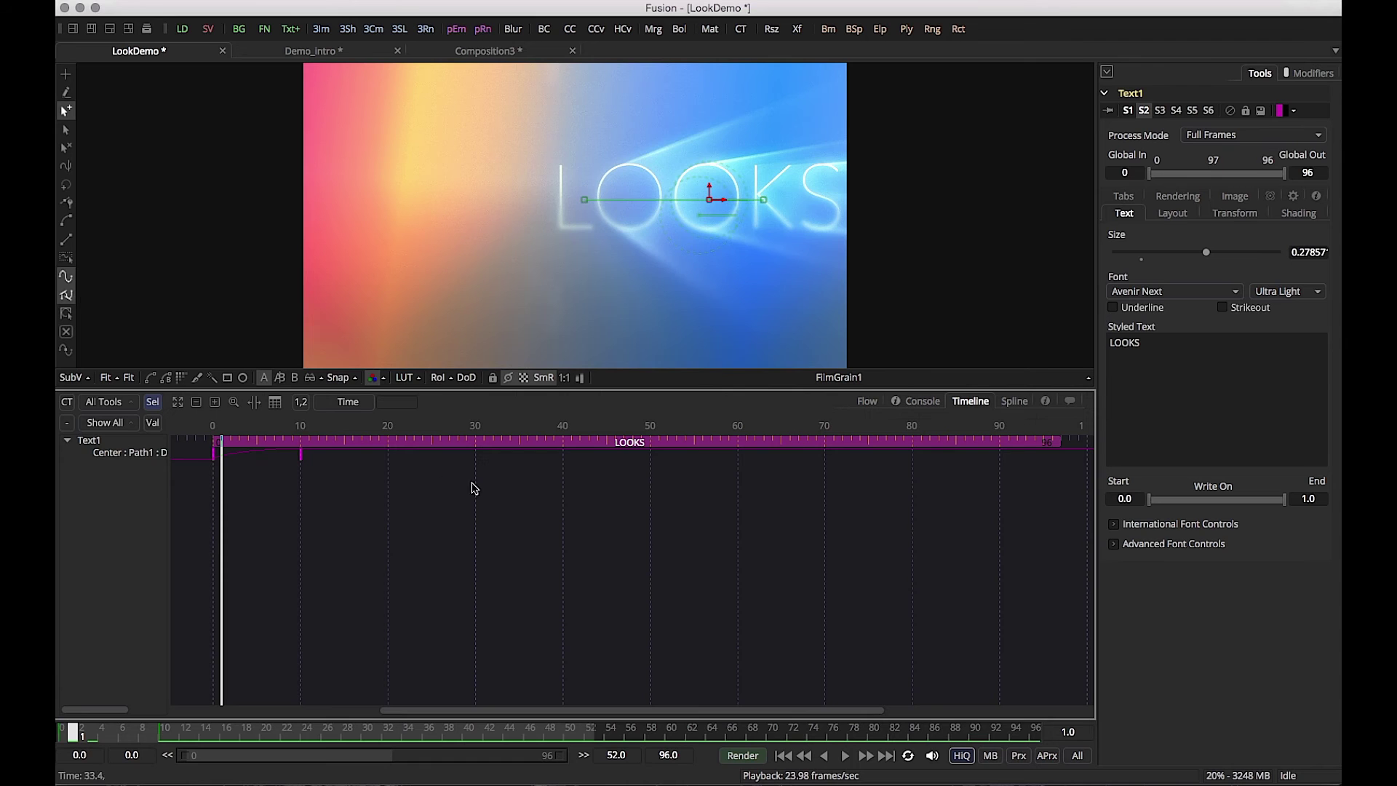
left_click(152, 402)
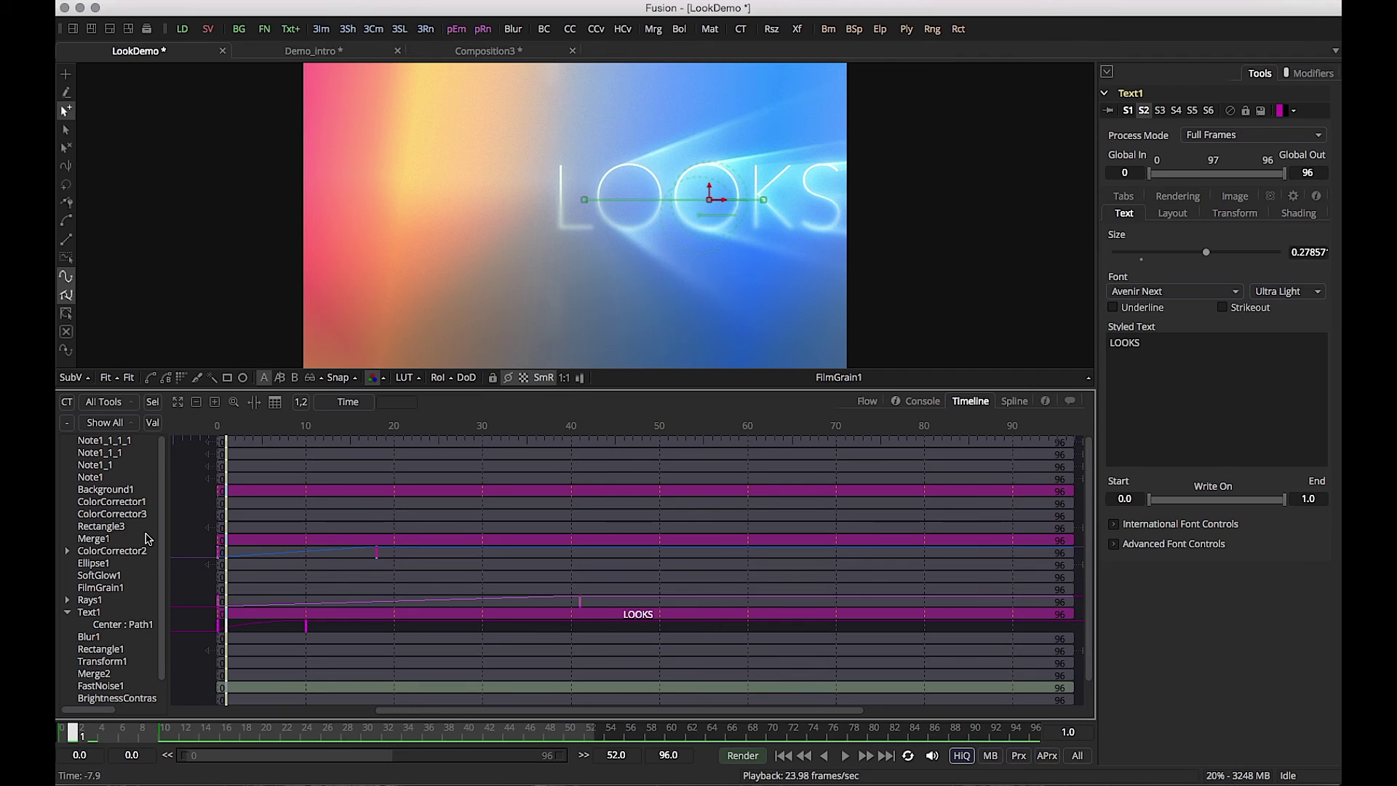
left_click(154, 403)
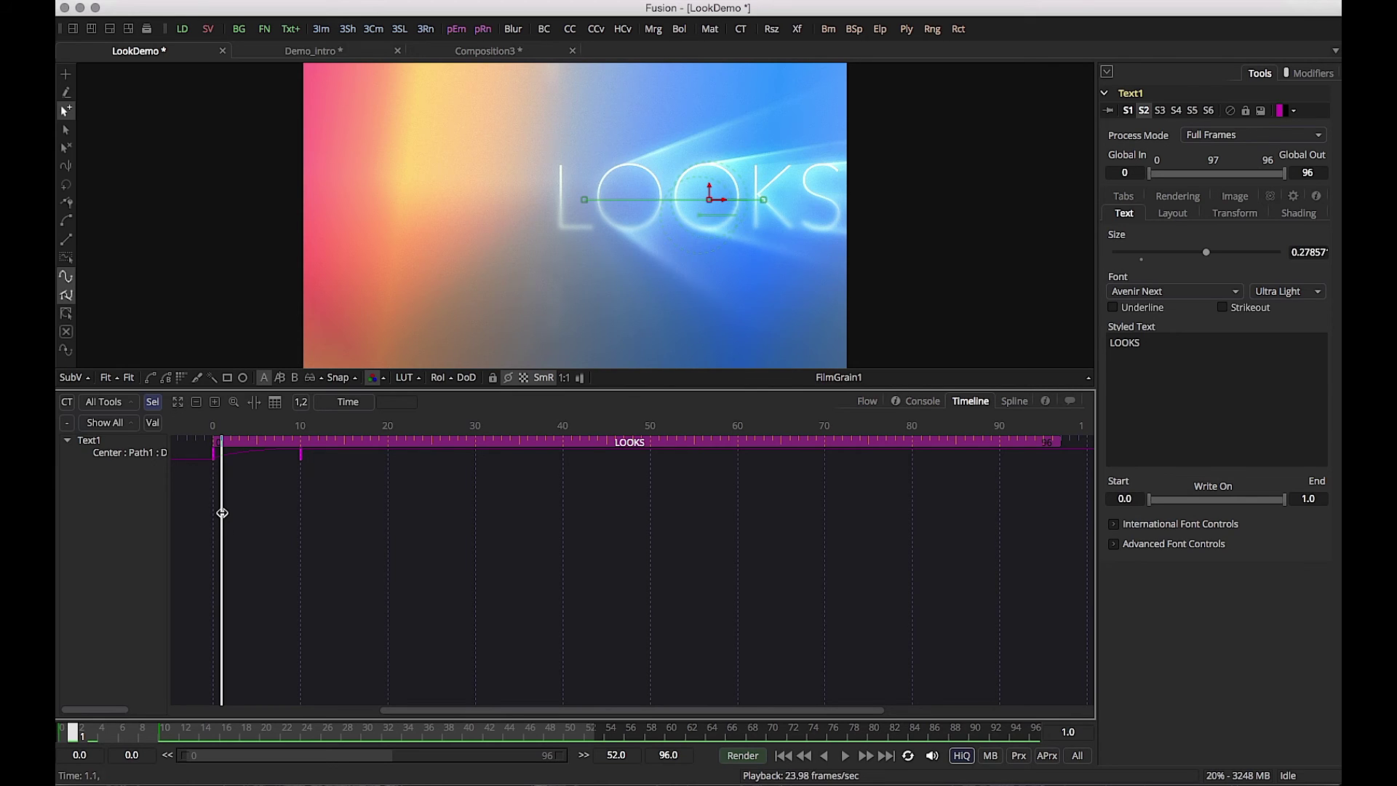
Step: Scrub LOOKS's entrance and keep Text1's Path1 keyframes at frames 0 and 10
left_click_drag(221, 513, 302, 505)
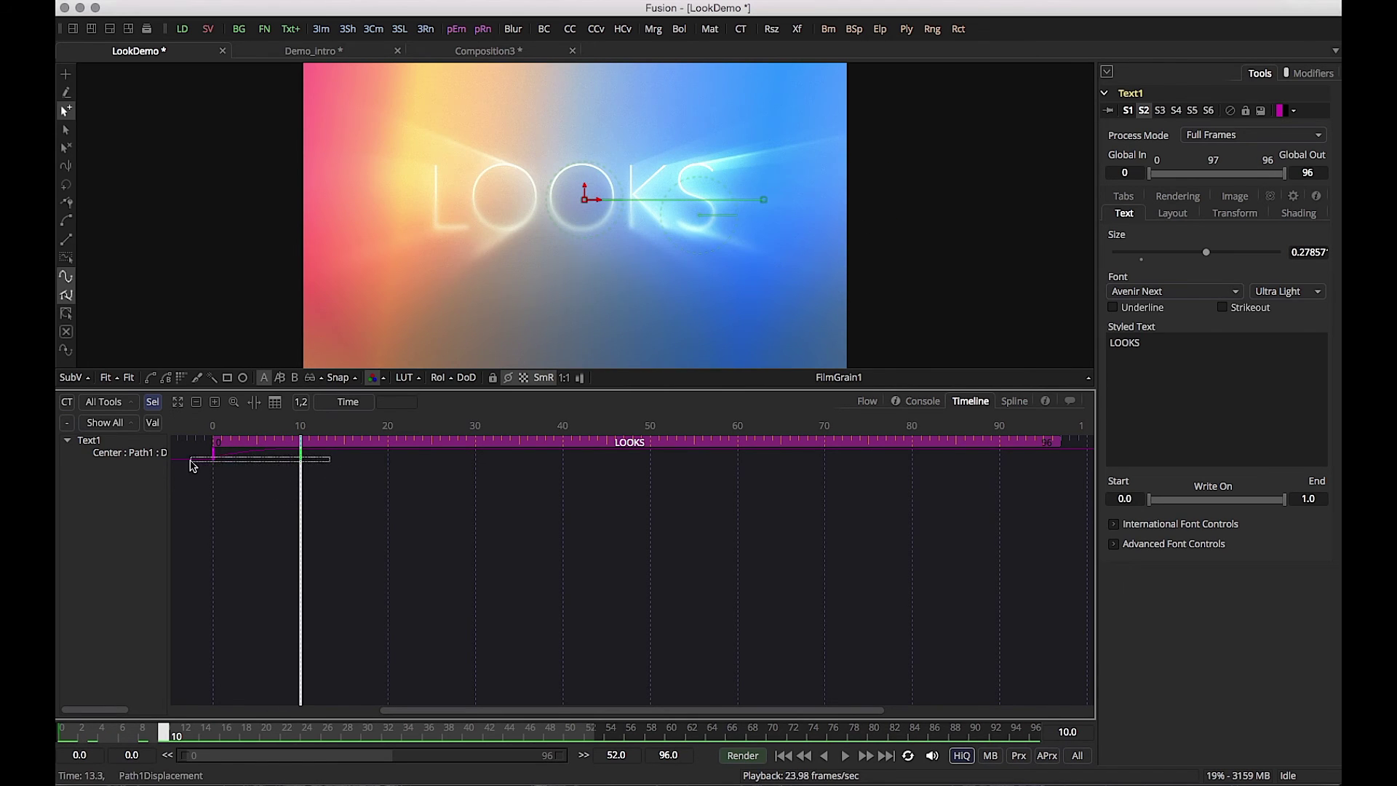
left_click(212, 454)
mouse_move(209, 461)
left_mouse_down()
mouse_move(349, 473)
mouse_move(215, 481)
left_mouse_up()
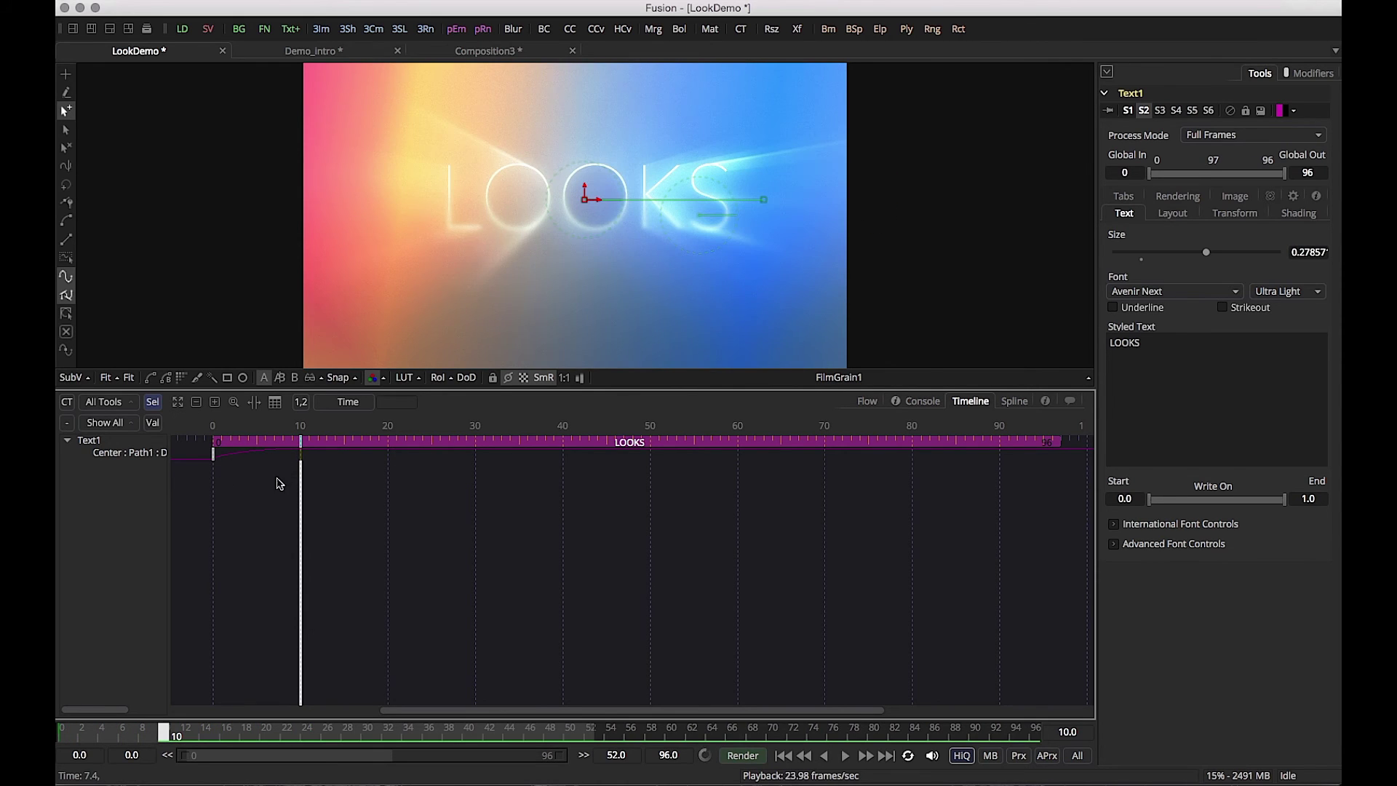
left_click(301, 454)
left_click(301, 455)
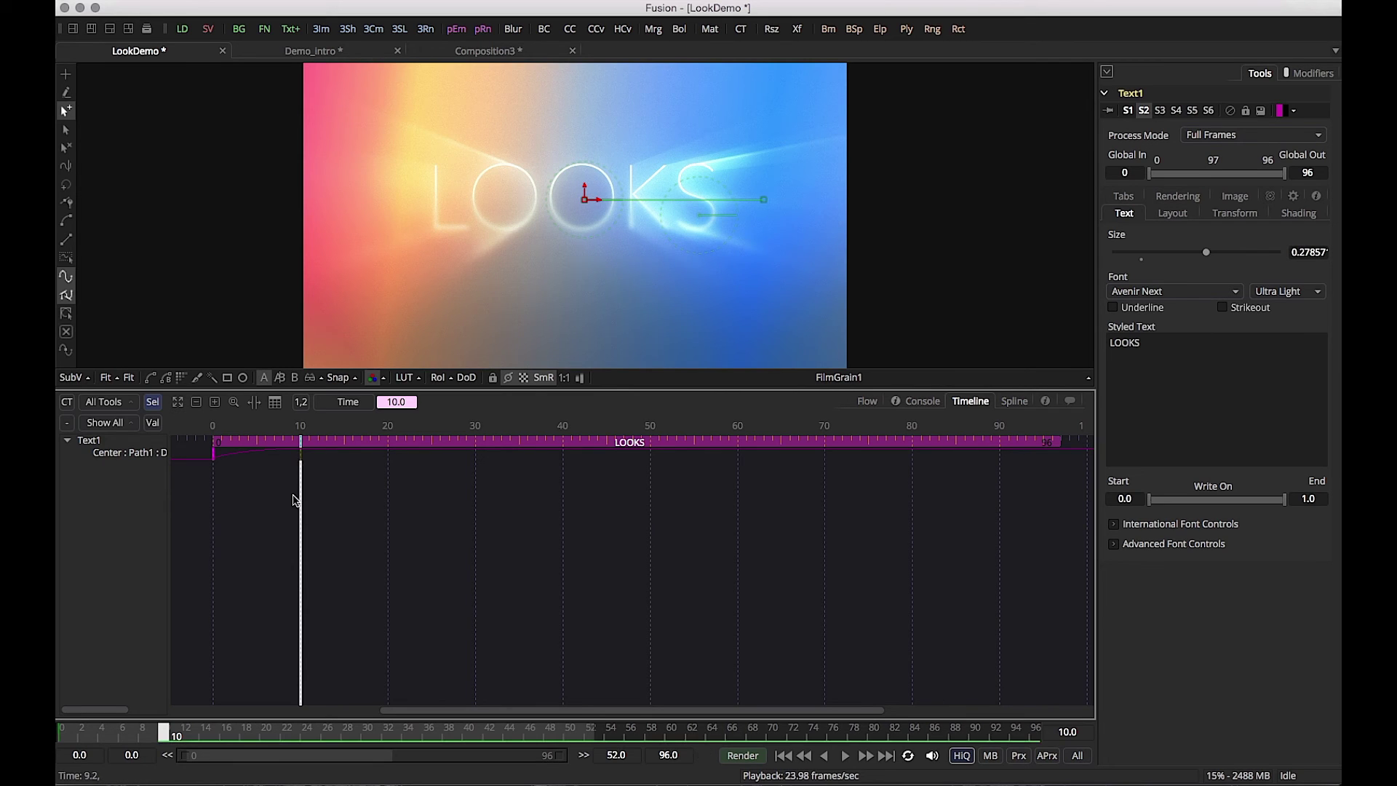
left_click(1012, 402)
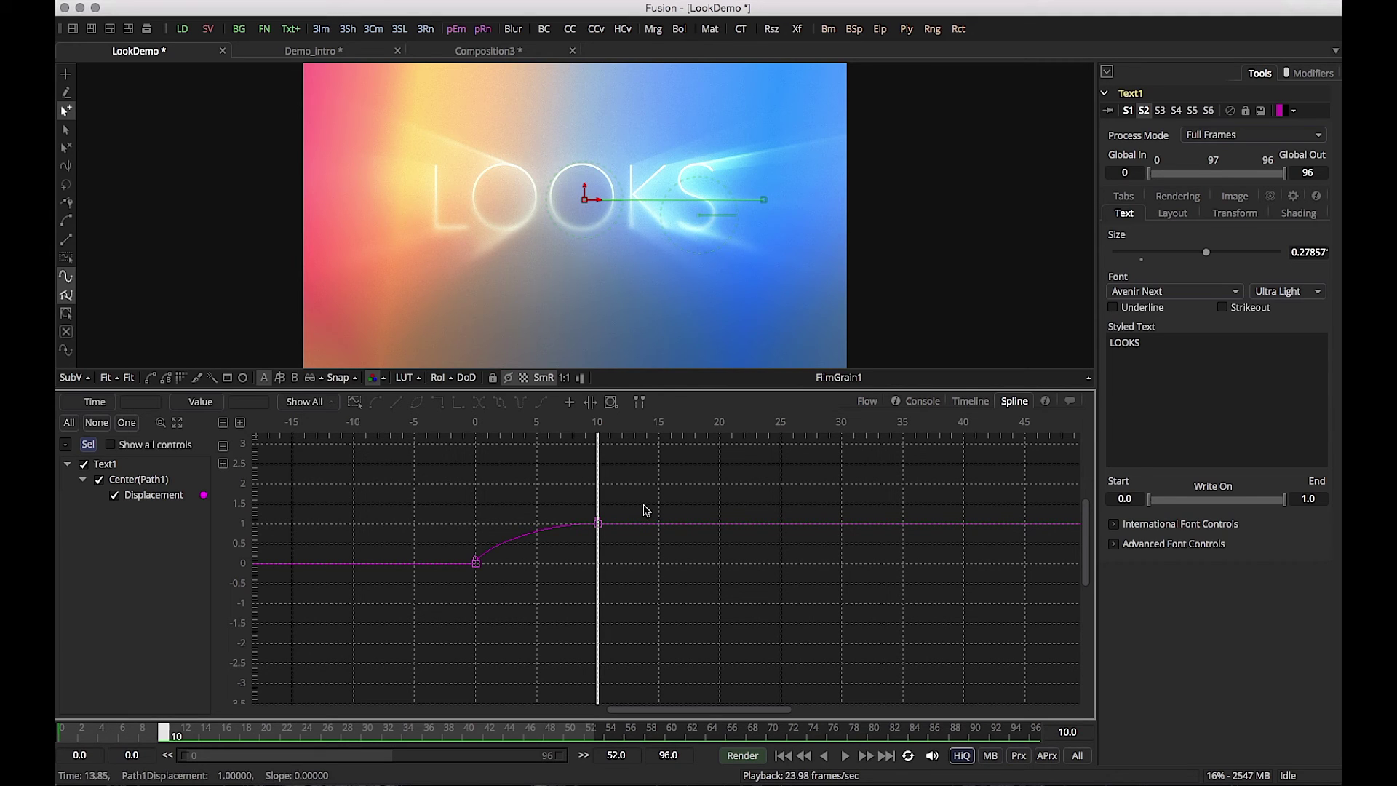
Step: Ease the Displacement curve smoothly into the frame-10 keyframe using the Lock In/Out ease control
left_click_drag(647, 511, 486, 486)
key("super+z")
left_click_drag(665, 505, 563, 563)
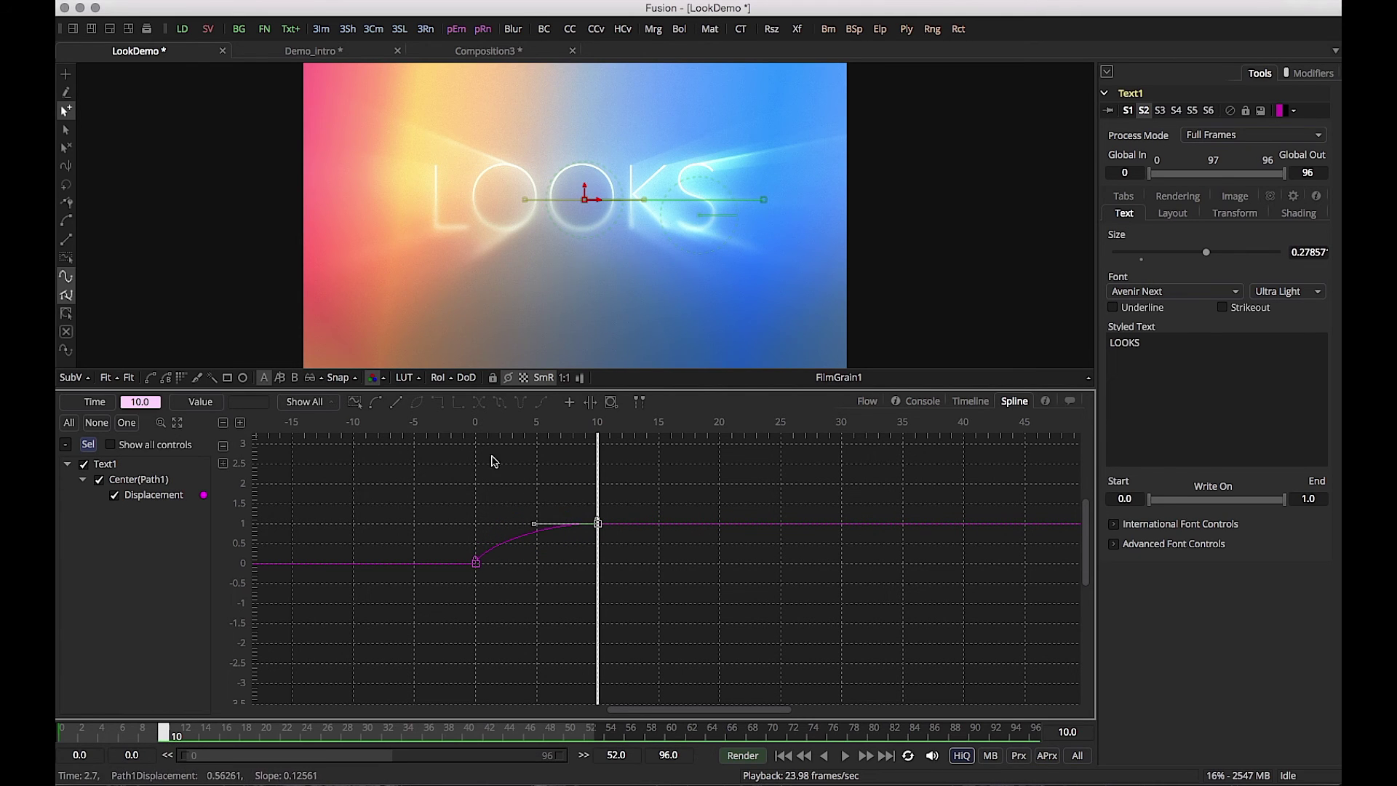
key("t")
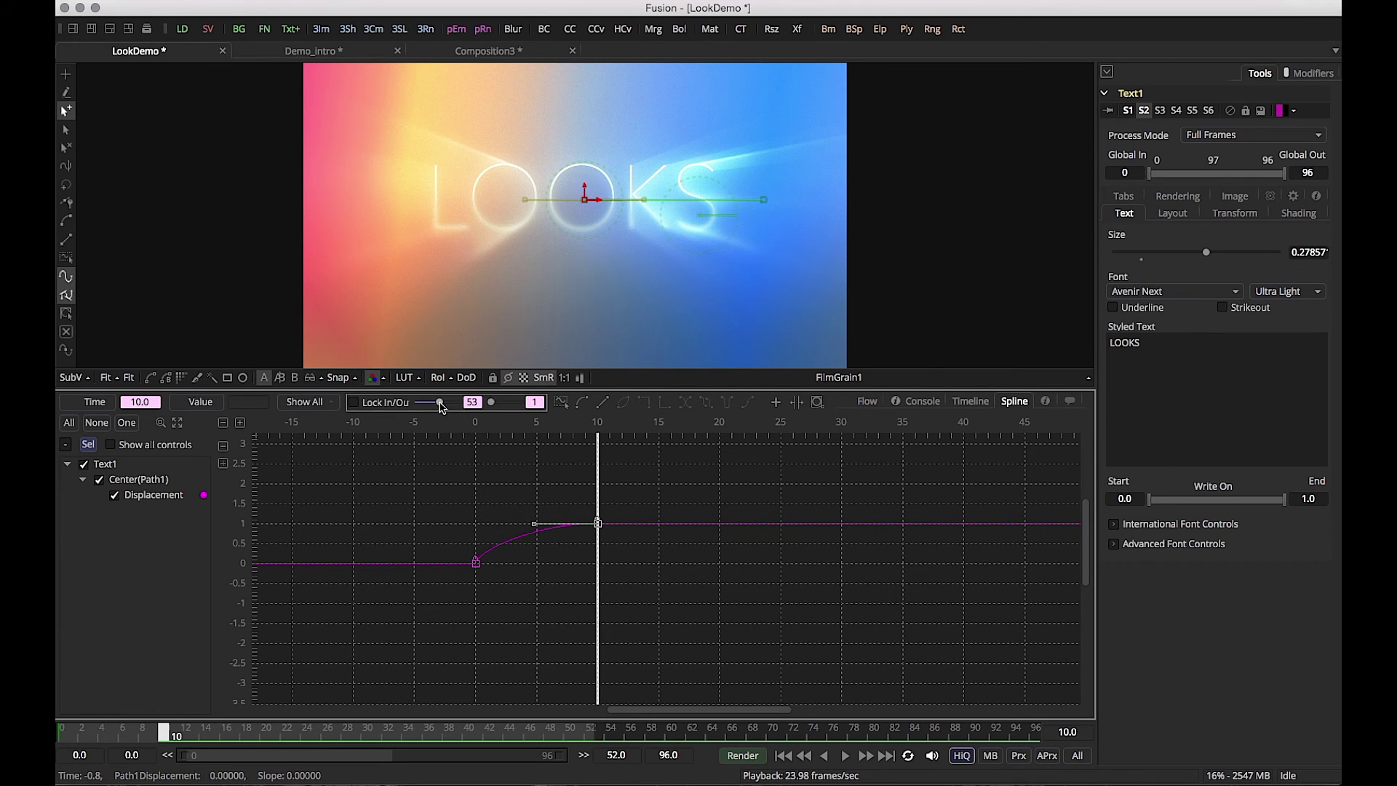
mouse_move(440, 406)
left_mouse_down()
mouse_move(422, 406)
mouse_move(449, 406)
mouse_move(435, 406)
left_mouse_up()
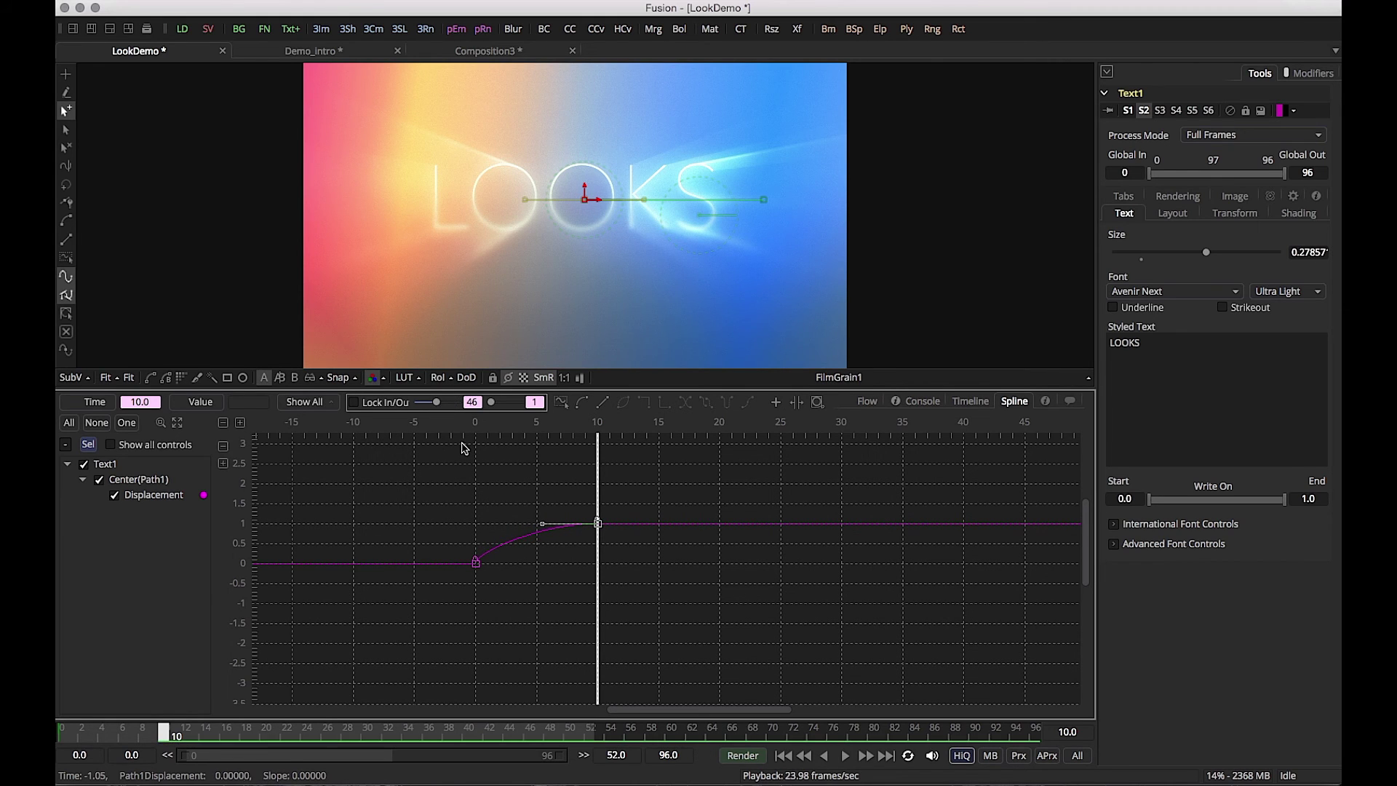
key("t")
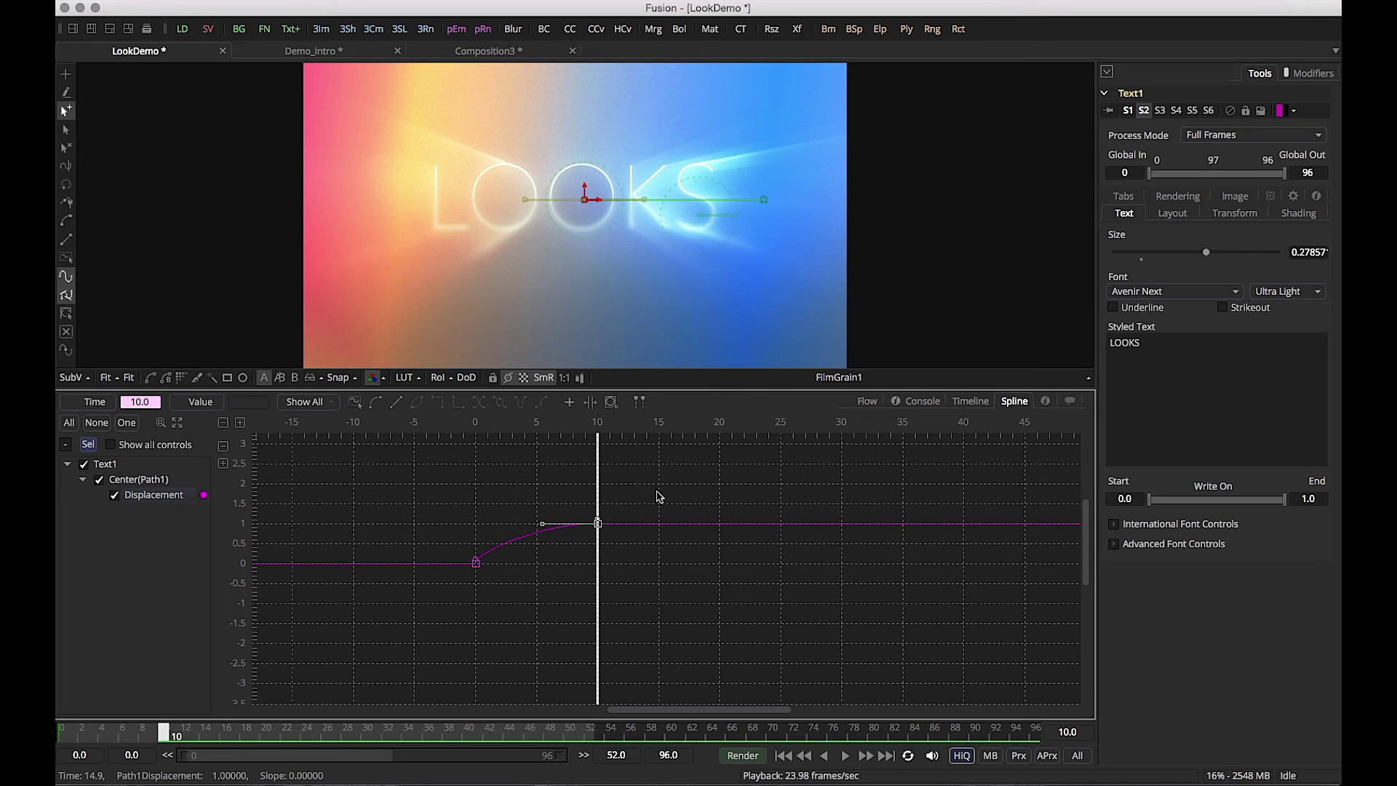
Step: Add a Displacement keyframe at frame 16 with value 0.48, then select the right-end keys
left_click(652, 524)
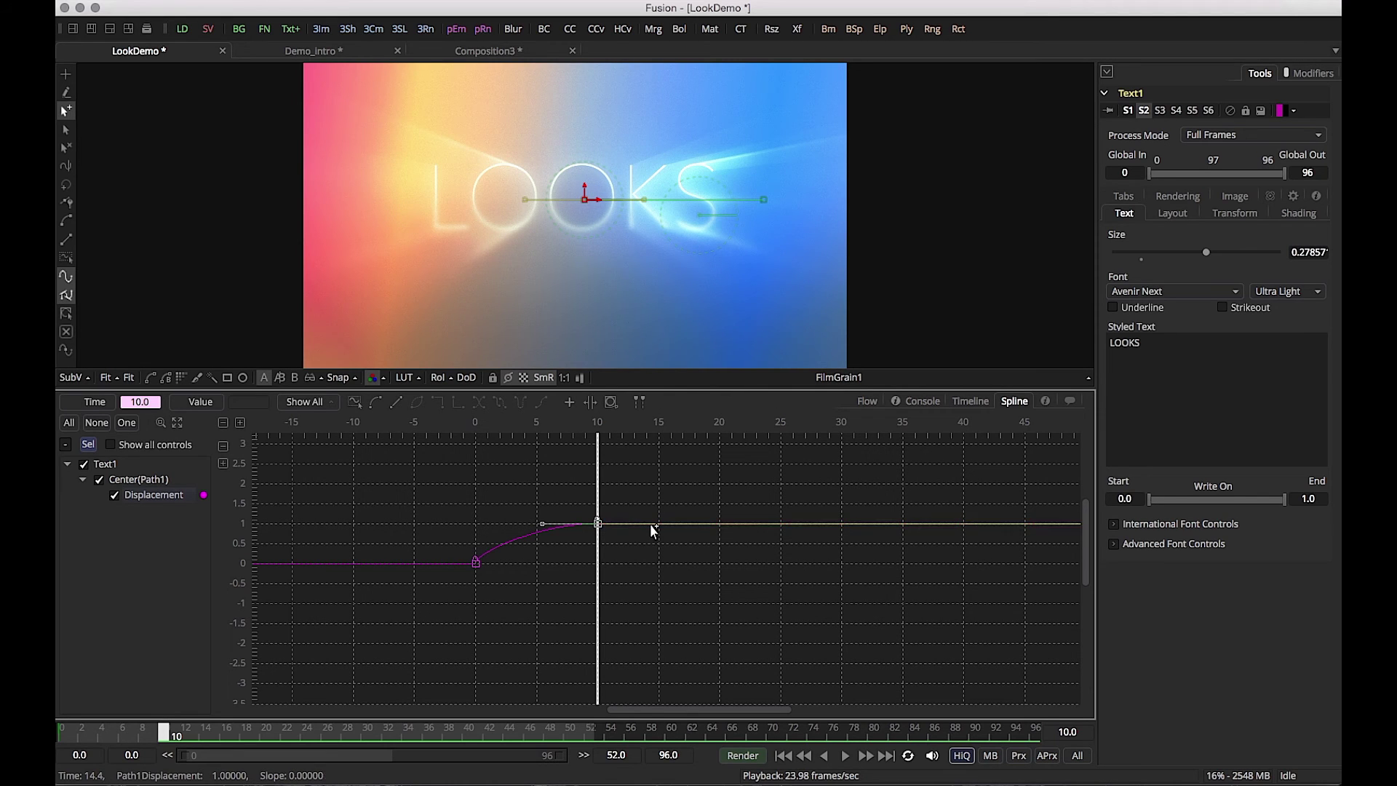
mouse_move(652, 526)
left_mouse_down()
mouse_move(674, 521)
mouse_move(671, 546)
left_mouse_up()
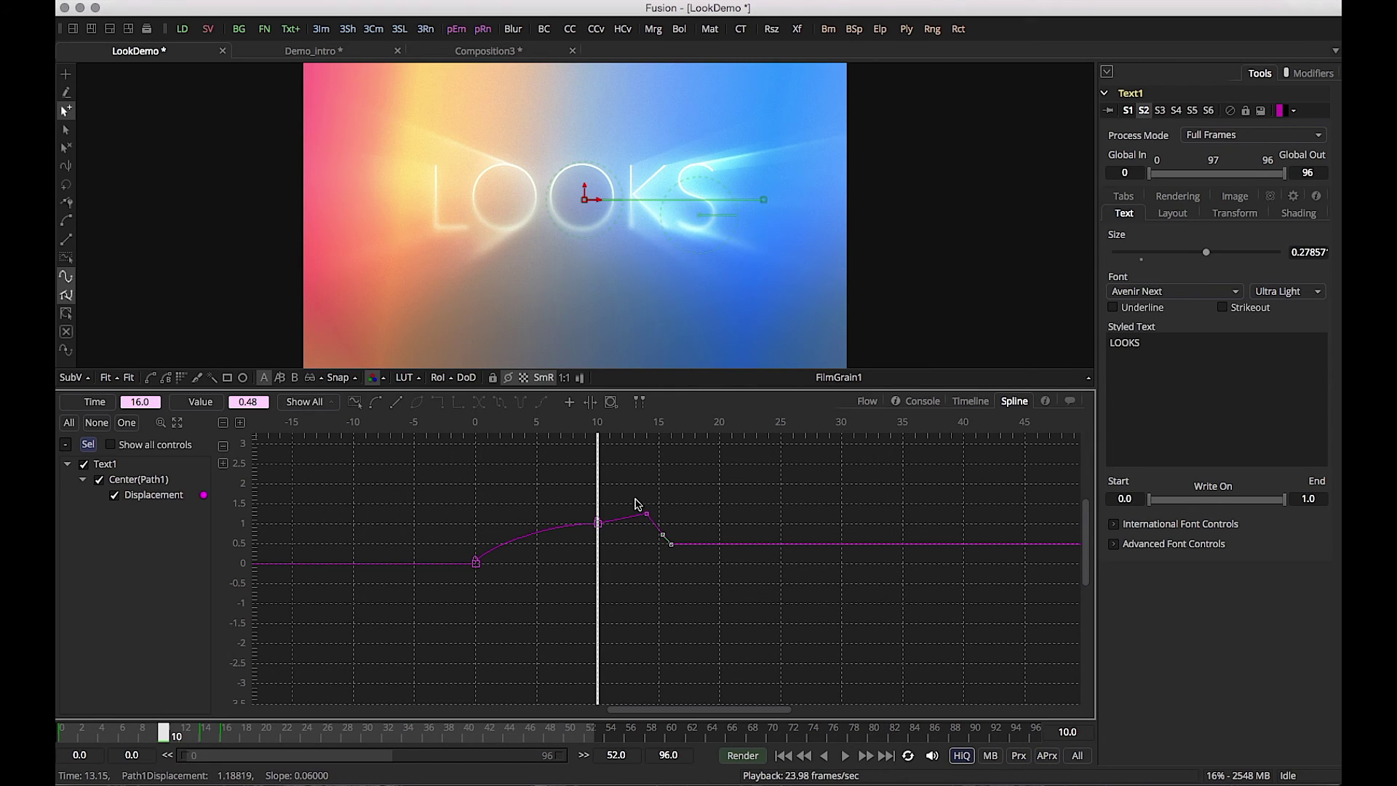
left_click_drag(637, 500, 679, 575)
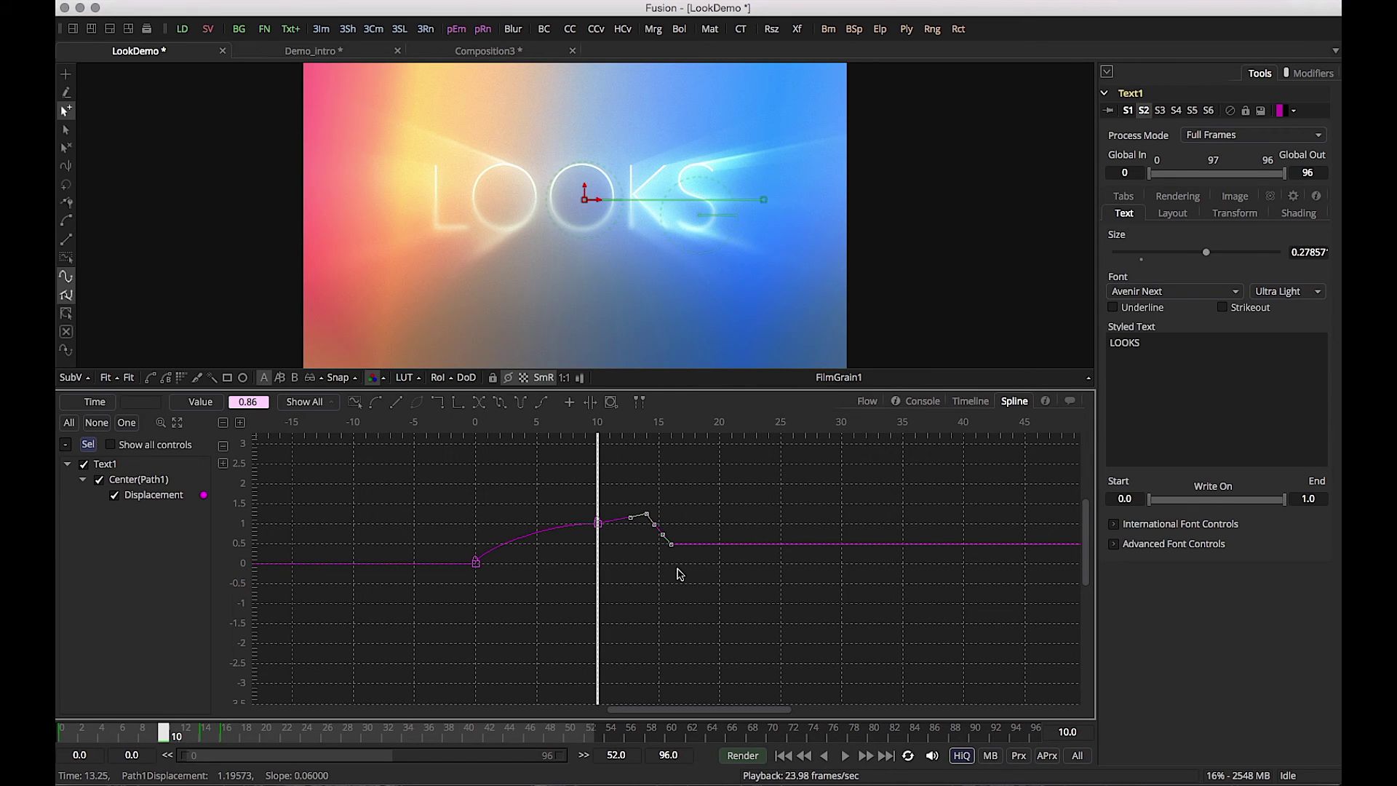
Step: Raise the overshoot keyframe slightly and test Loop on the curve, then switch it off
left_click_drag(654, 524, 655, 513)
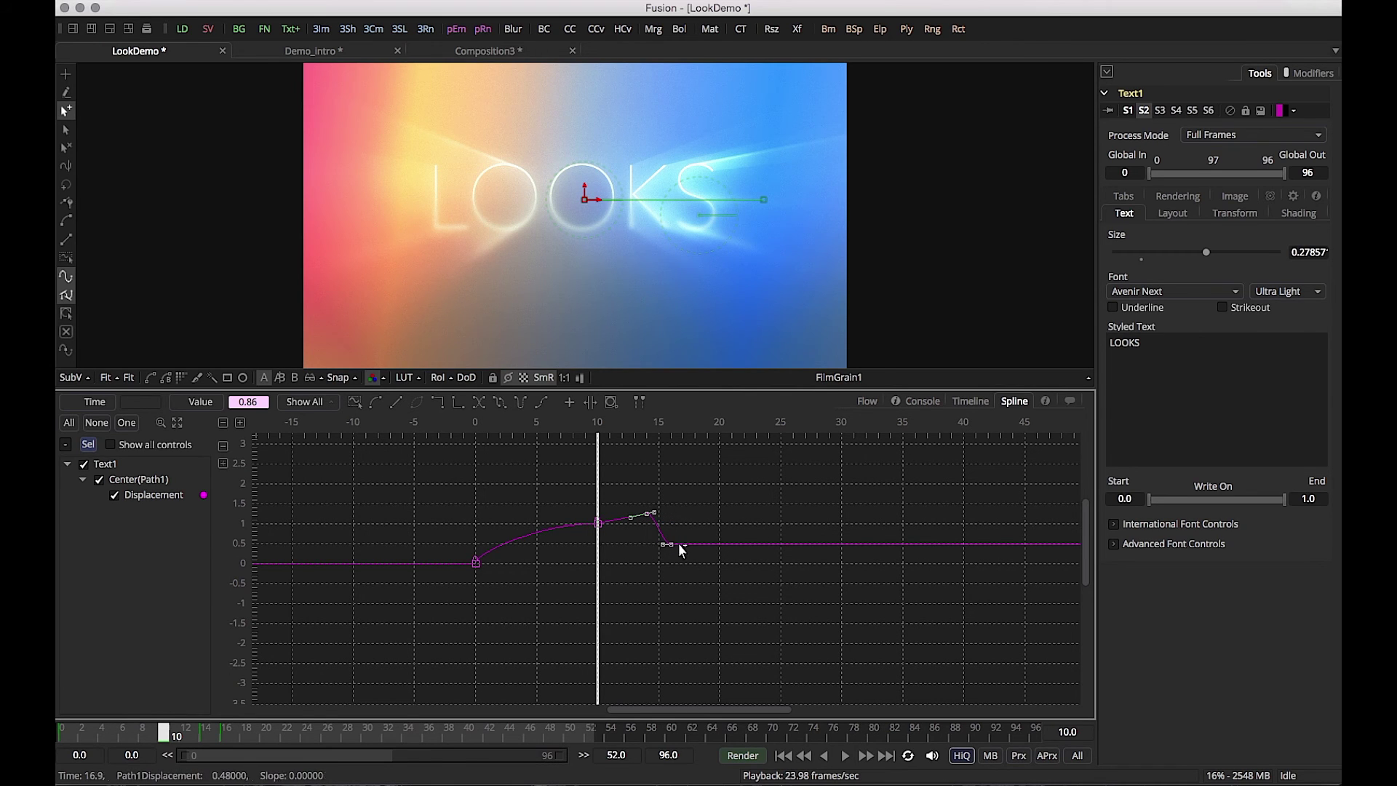
left_click(501, 403)
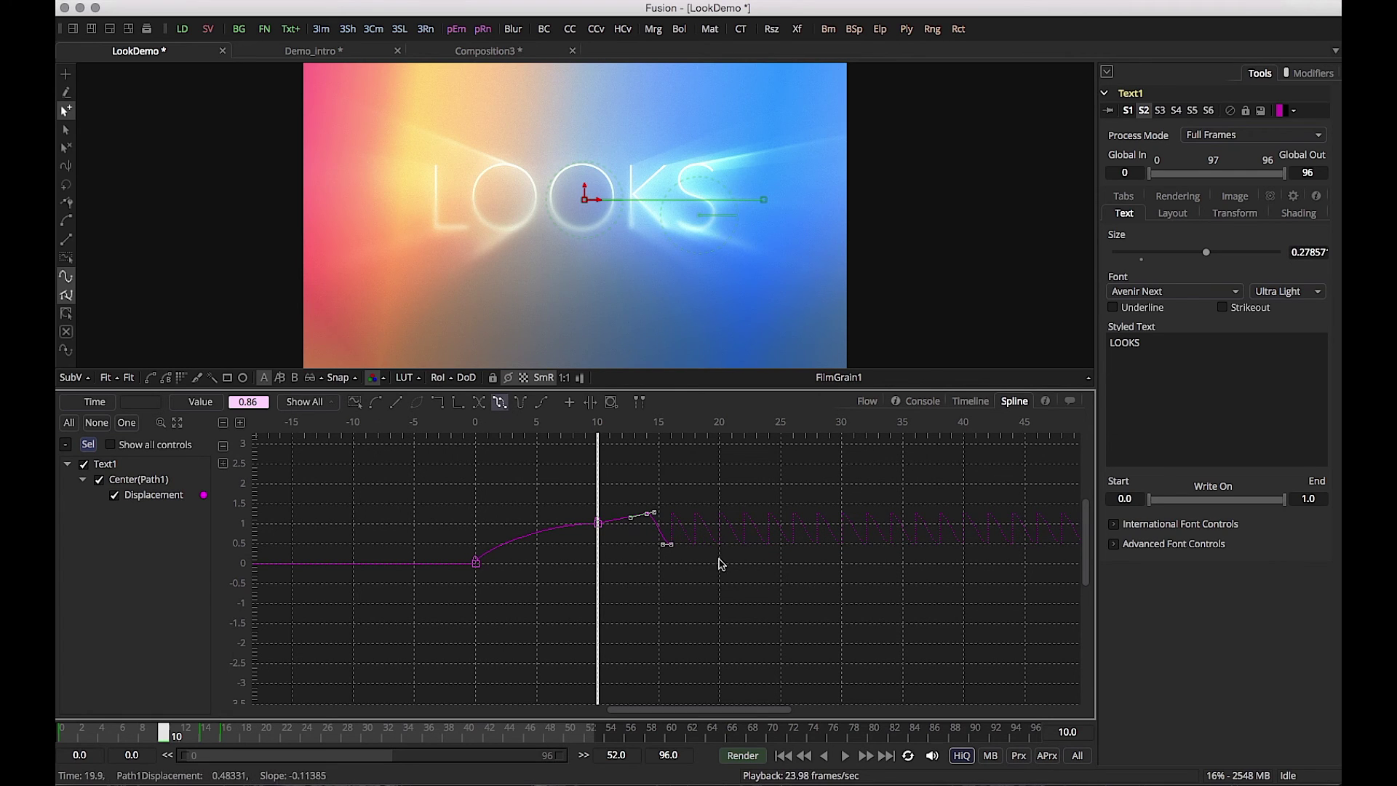
left_click(501, 403)
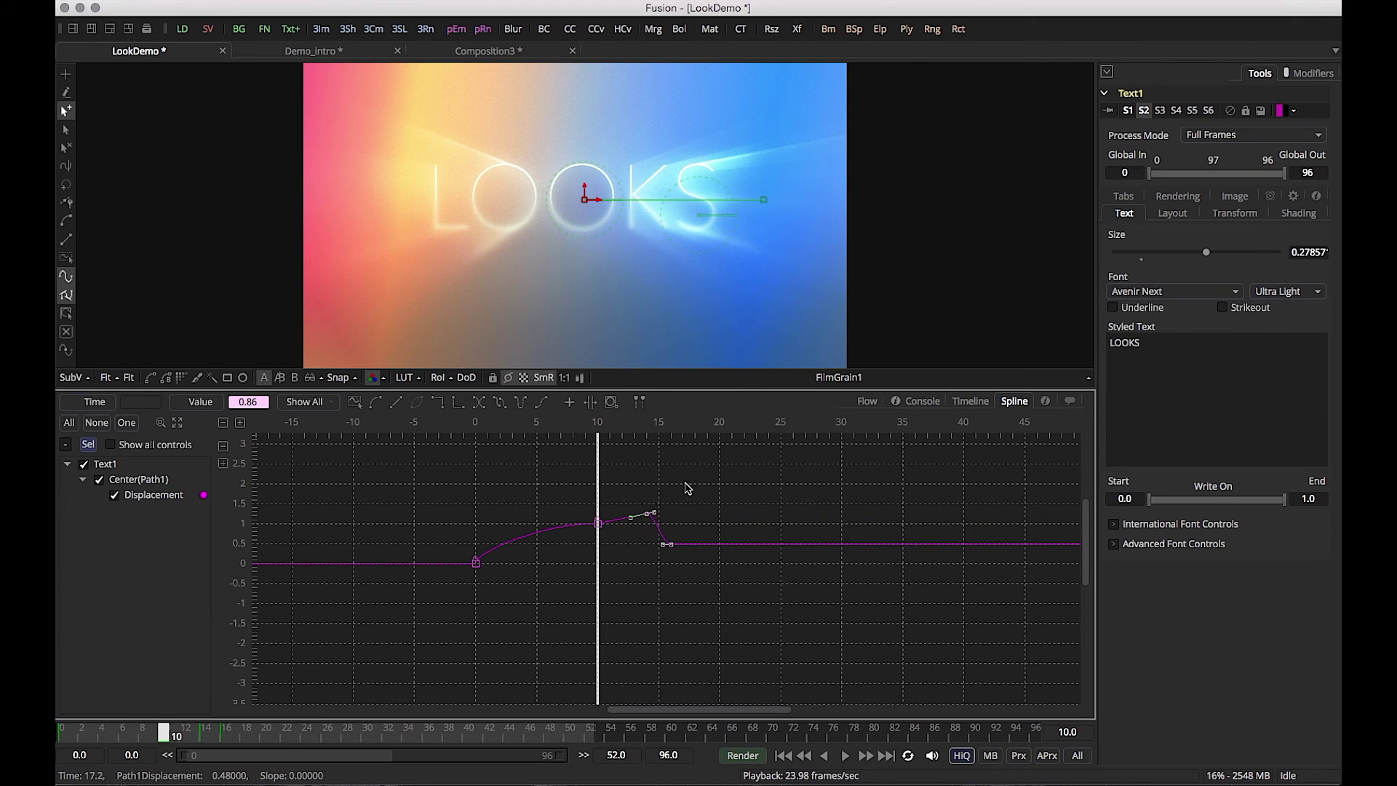
Step: Try Loop, Ping-pong and Relative on the keys at frames 10–16, then leave repeats off
left_click_drag(692, 477, 489, 579)
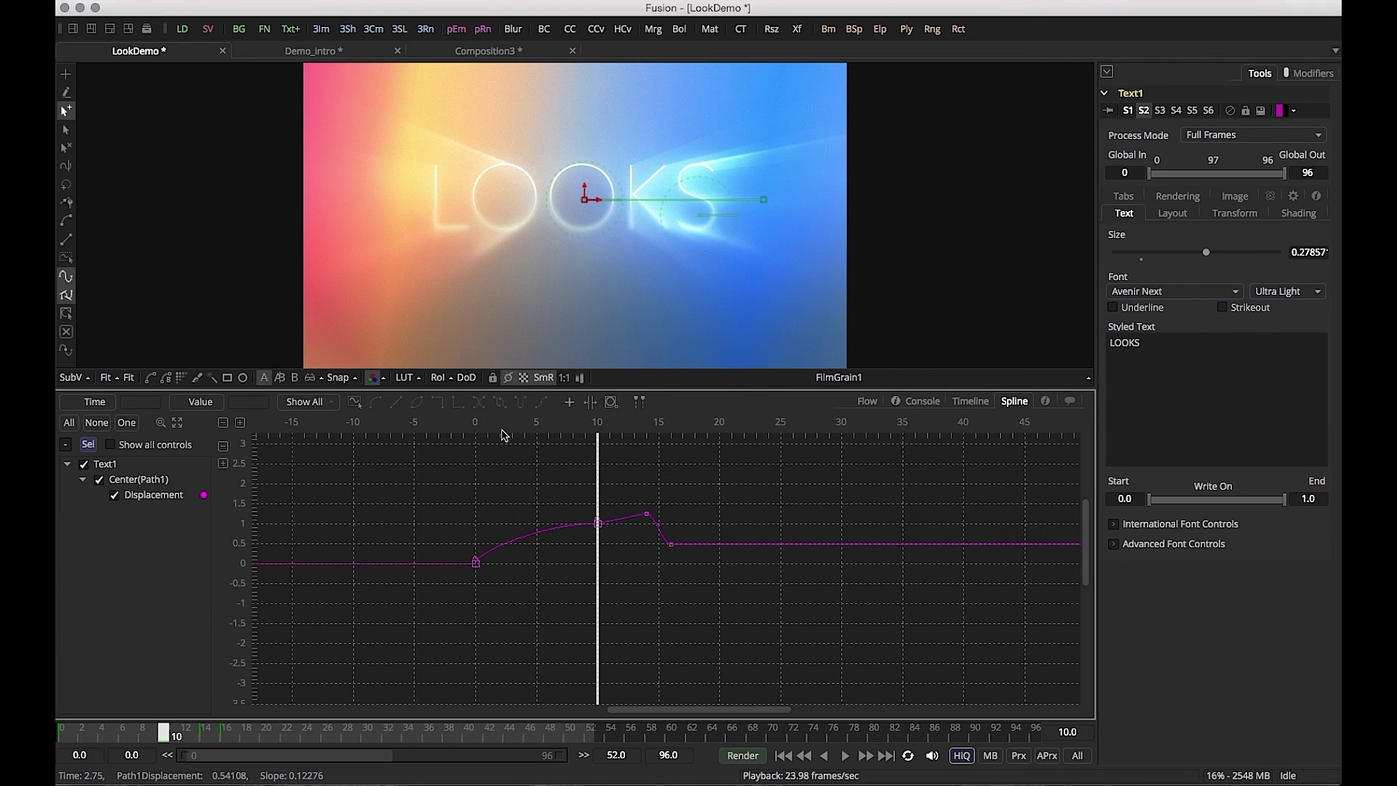
left_click_drag(706, 477, 563, 575)
left_click(502, 405)
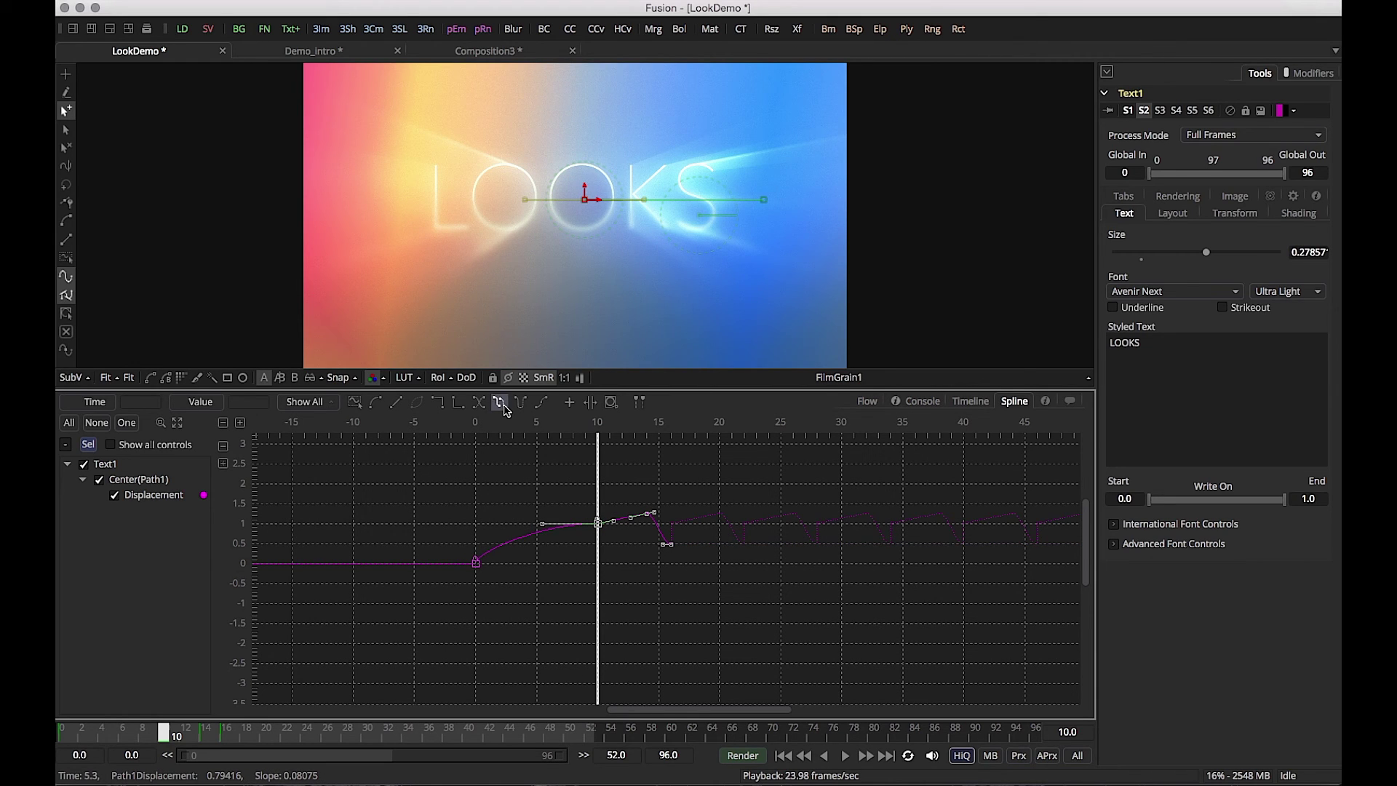
left_click(521, 405)
left_click(542, 403)
left_click(542, 405)
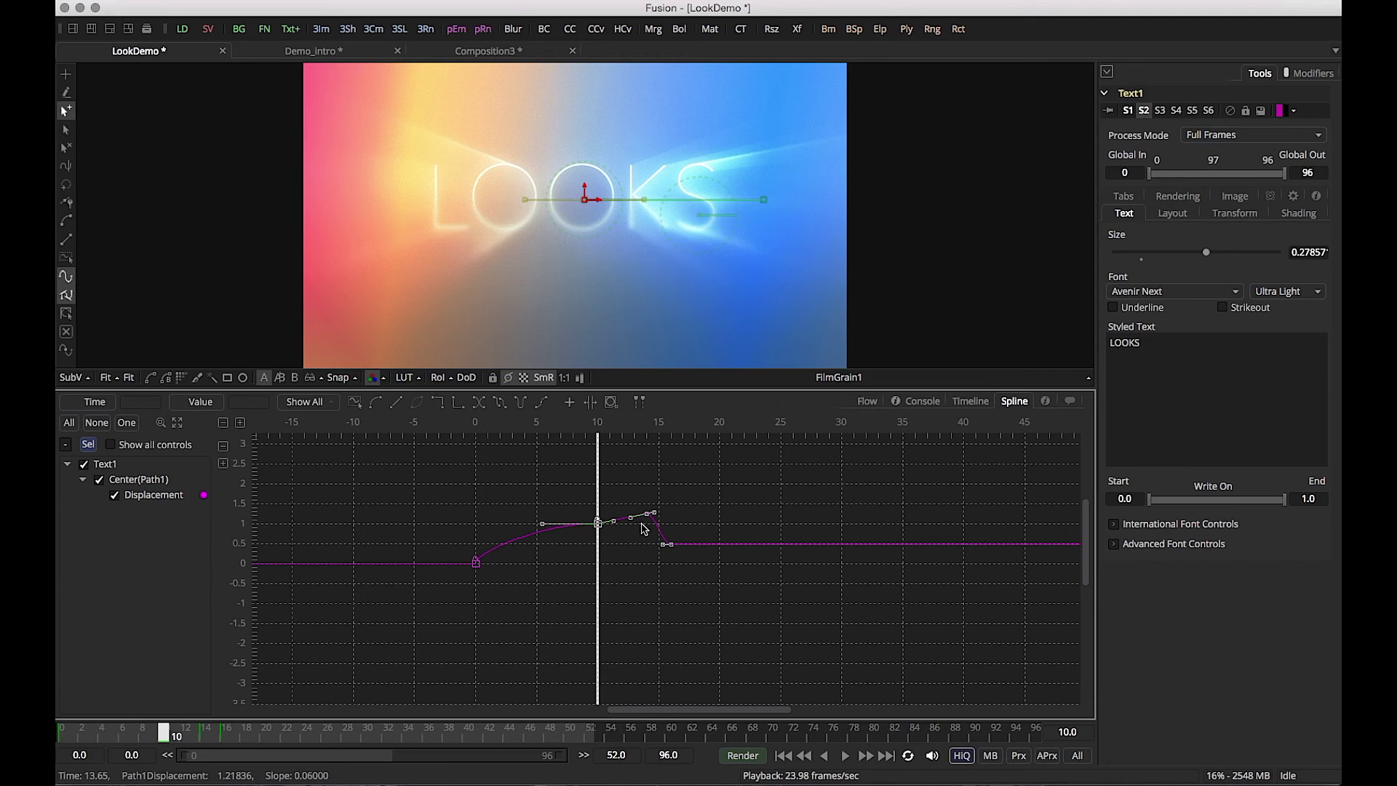
left_click_drag(706, 480, 578, 580)
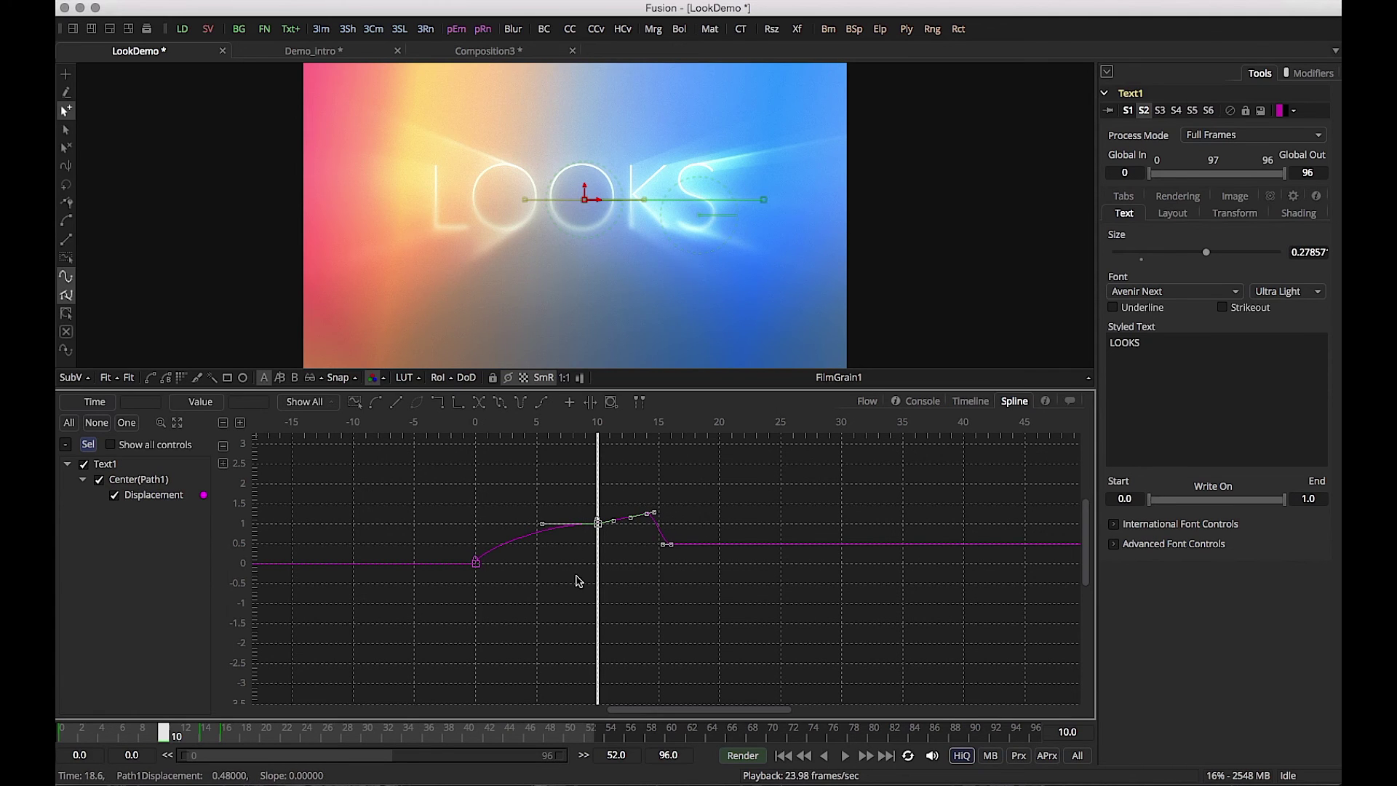
Step: Duplicate the frame 10–16 keys as a loop with Number of Loops 3, then select all looped keys
right_click(642, 520)
mouse_move(716, 426)
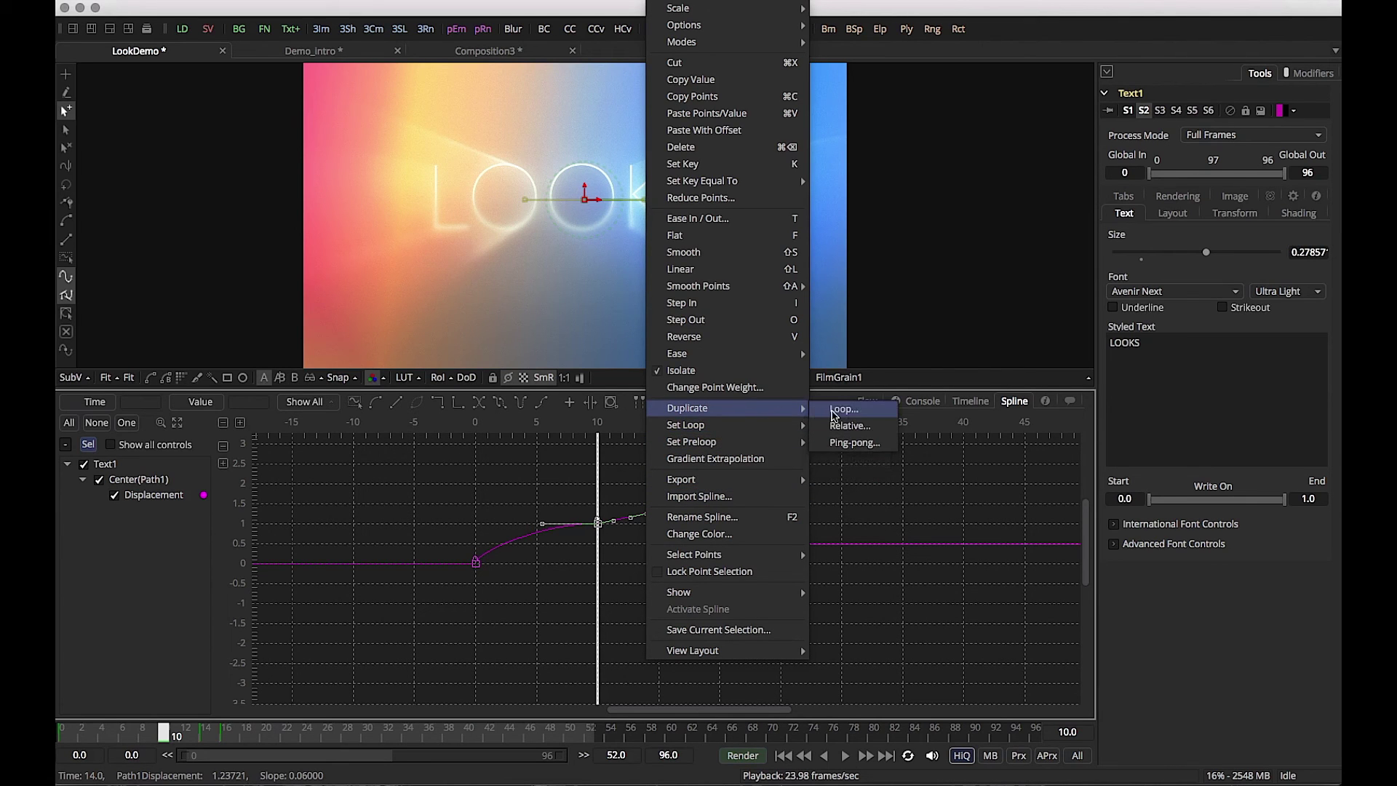
left_click(827, 427)
left_click_drag(620, 390, 578, 395)
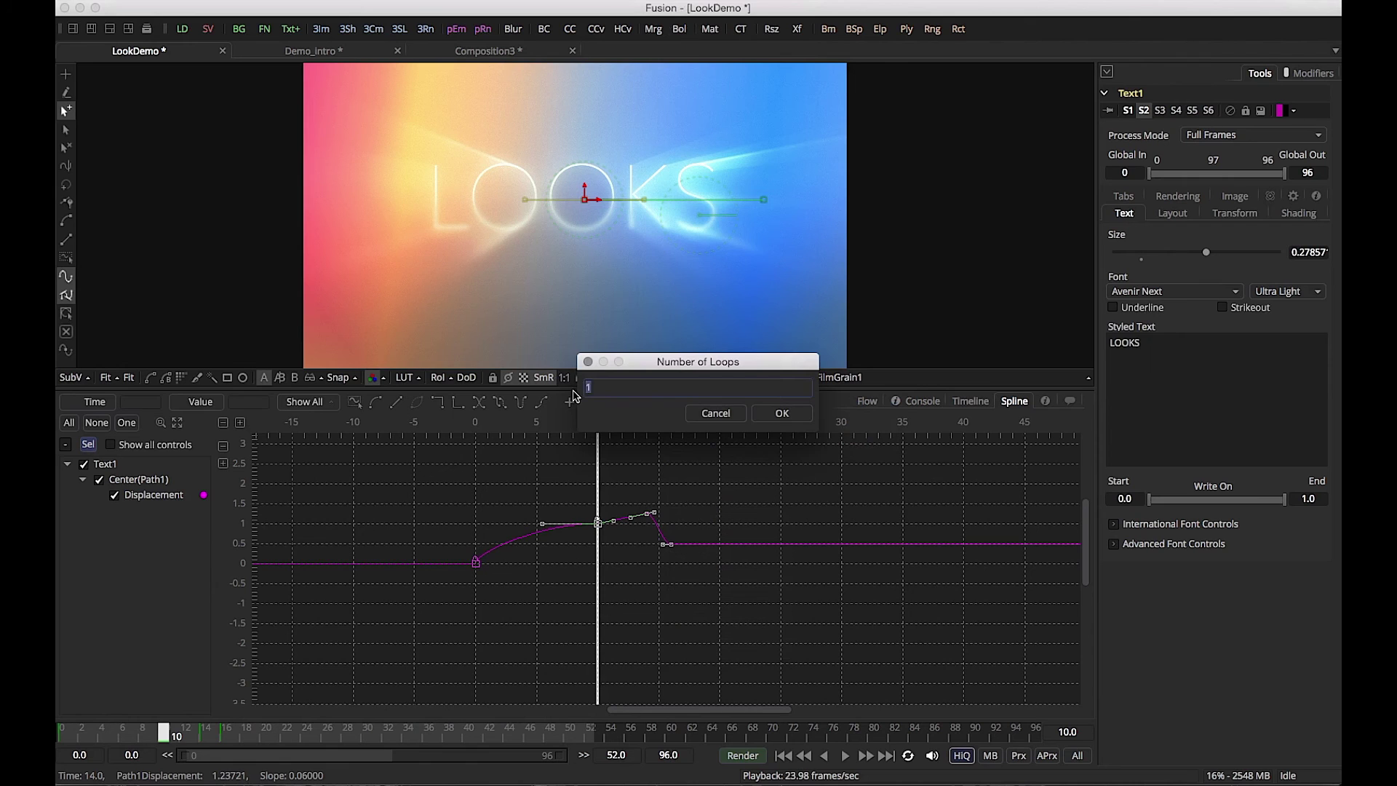
type("3")
key("Return")
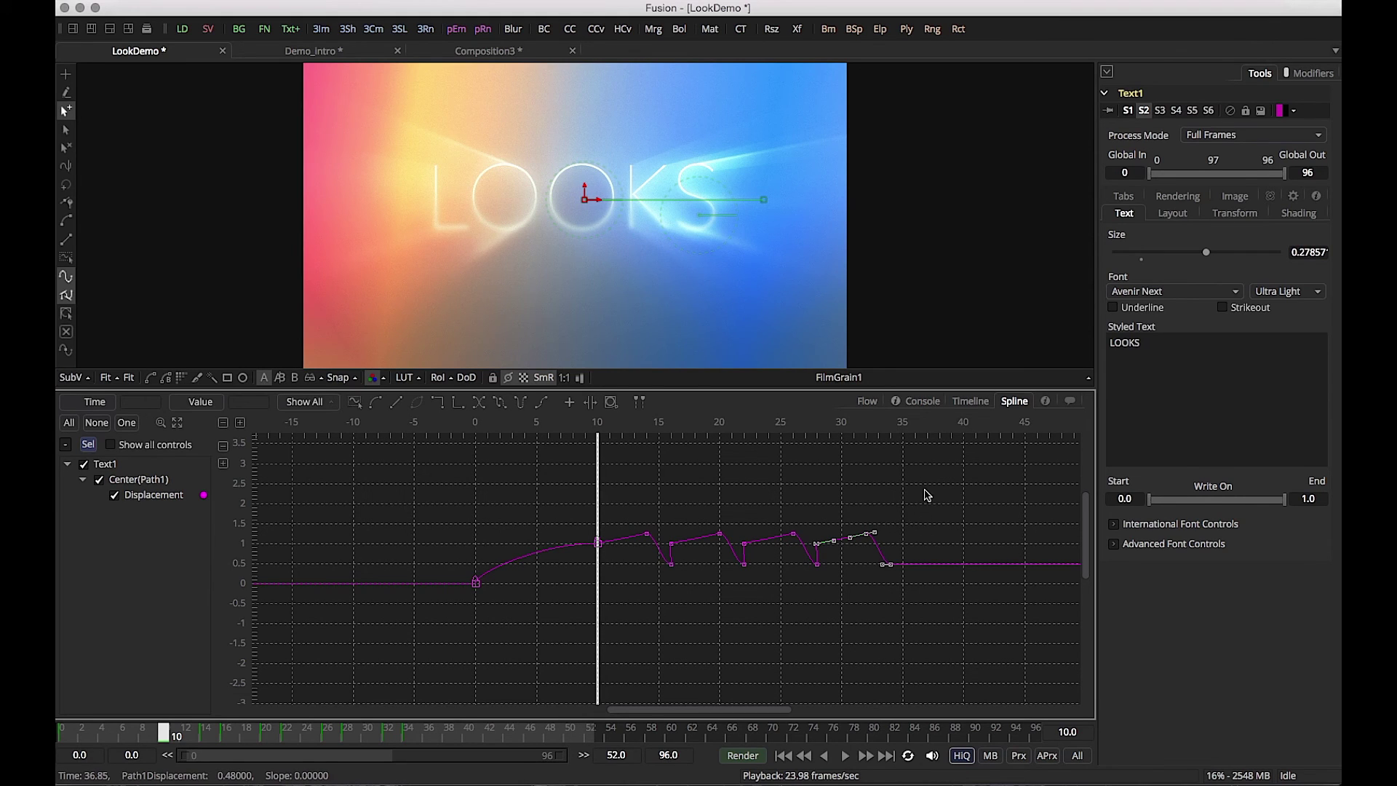
left_click_drag(927, 489, 618, 618)
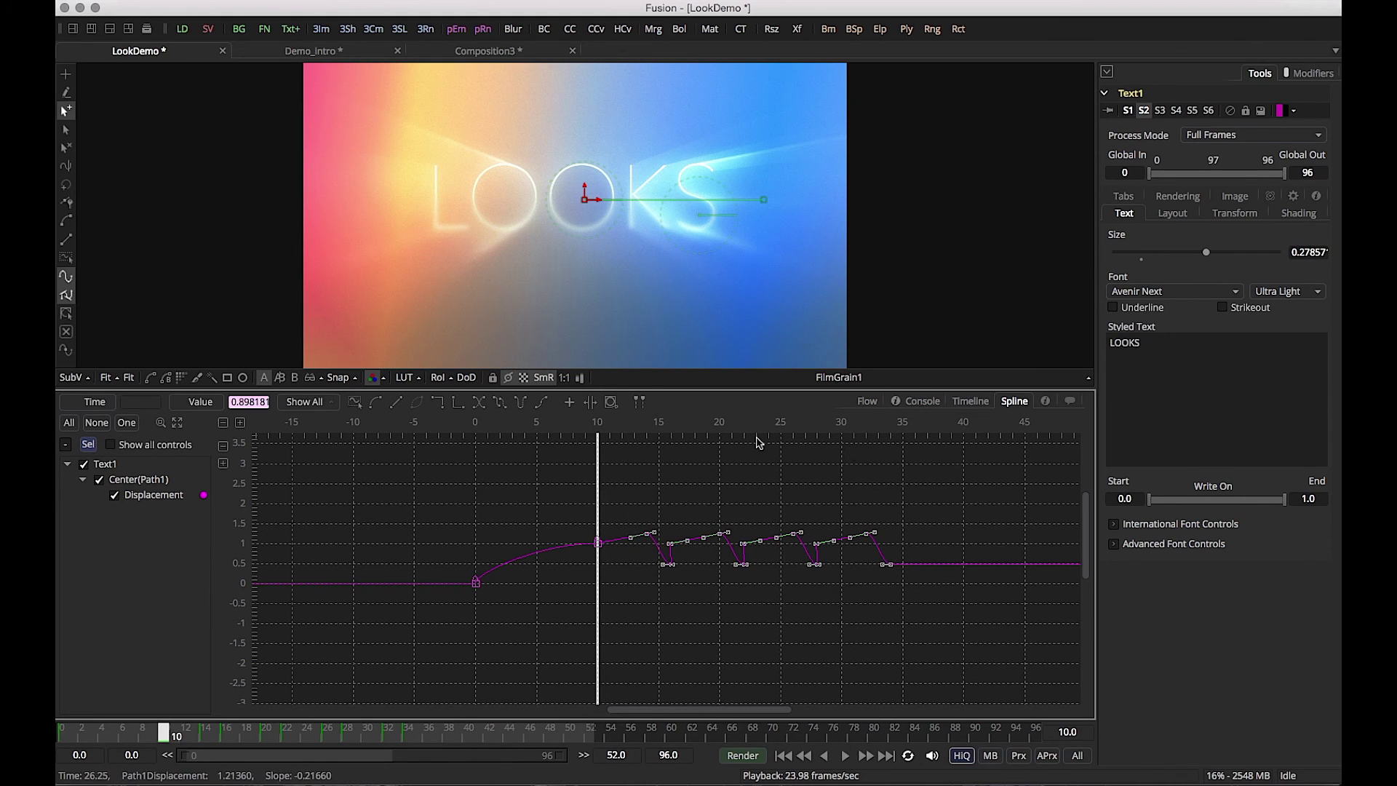
Step: Time Stretch the looped bumps into a taper, smooth the keys and flatten frame 16's outgoing slope
left_click(611, 402)
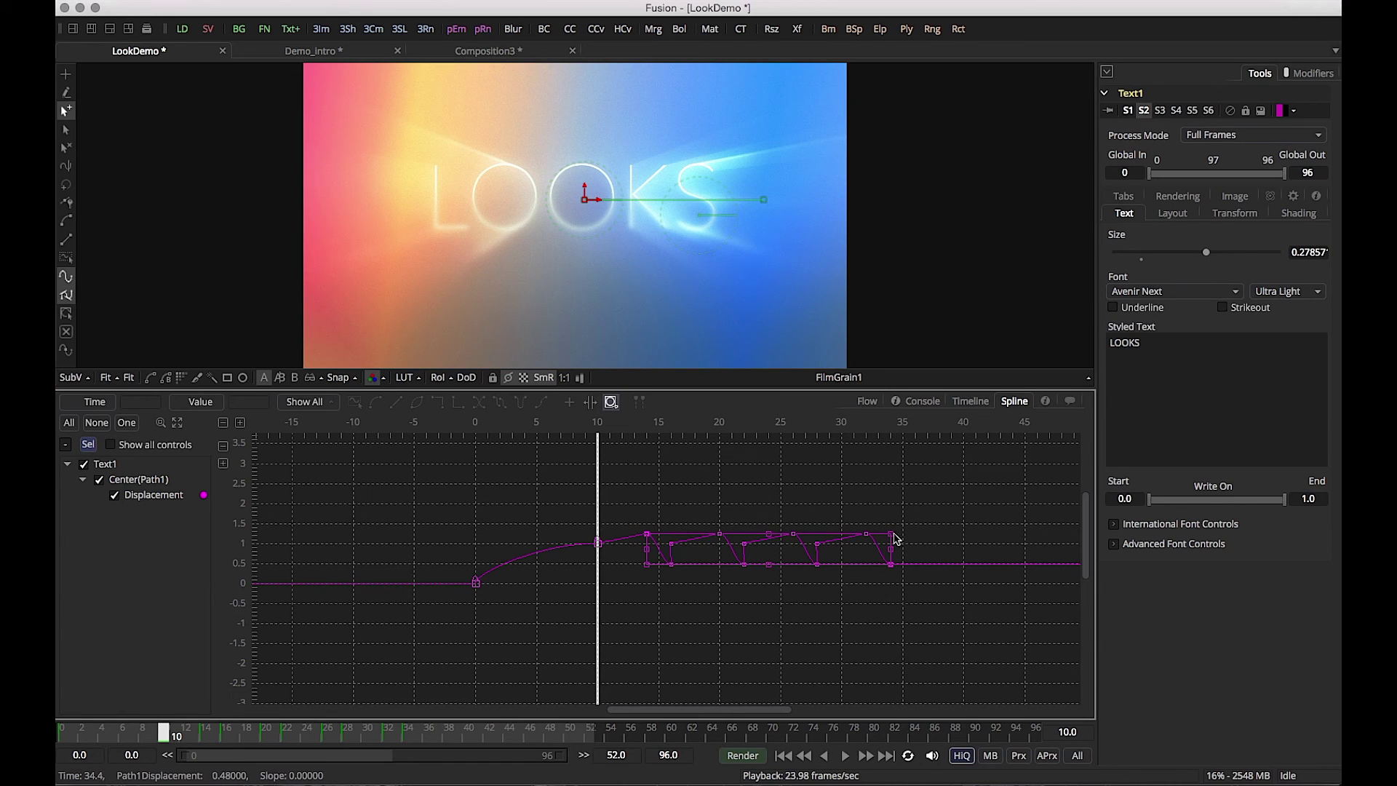
left_click_drag(892, 535, 889, 564)
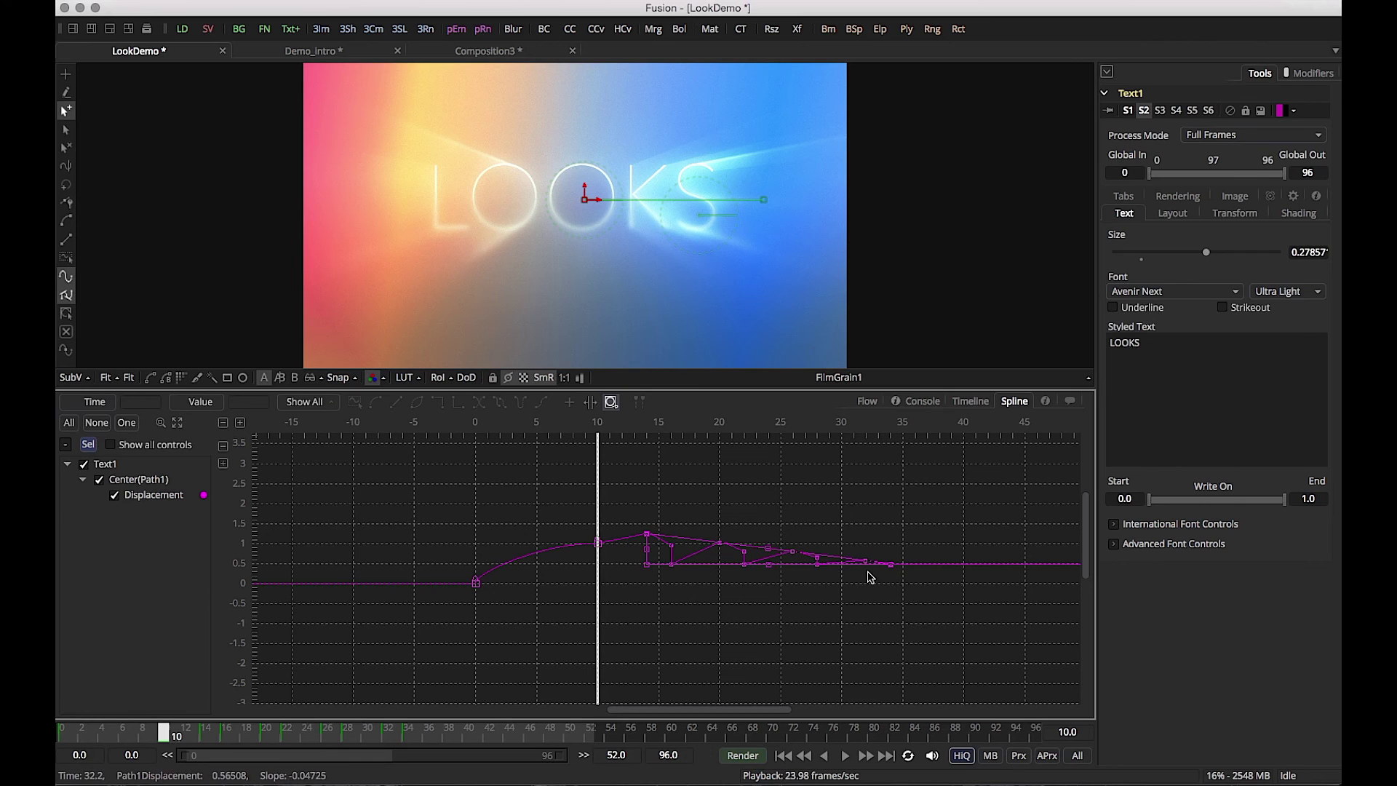
left_click(611, 401)
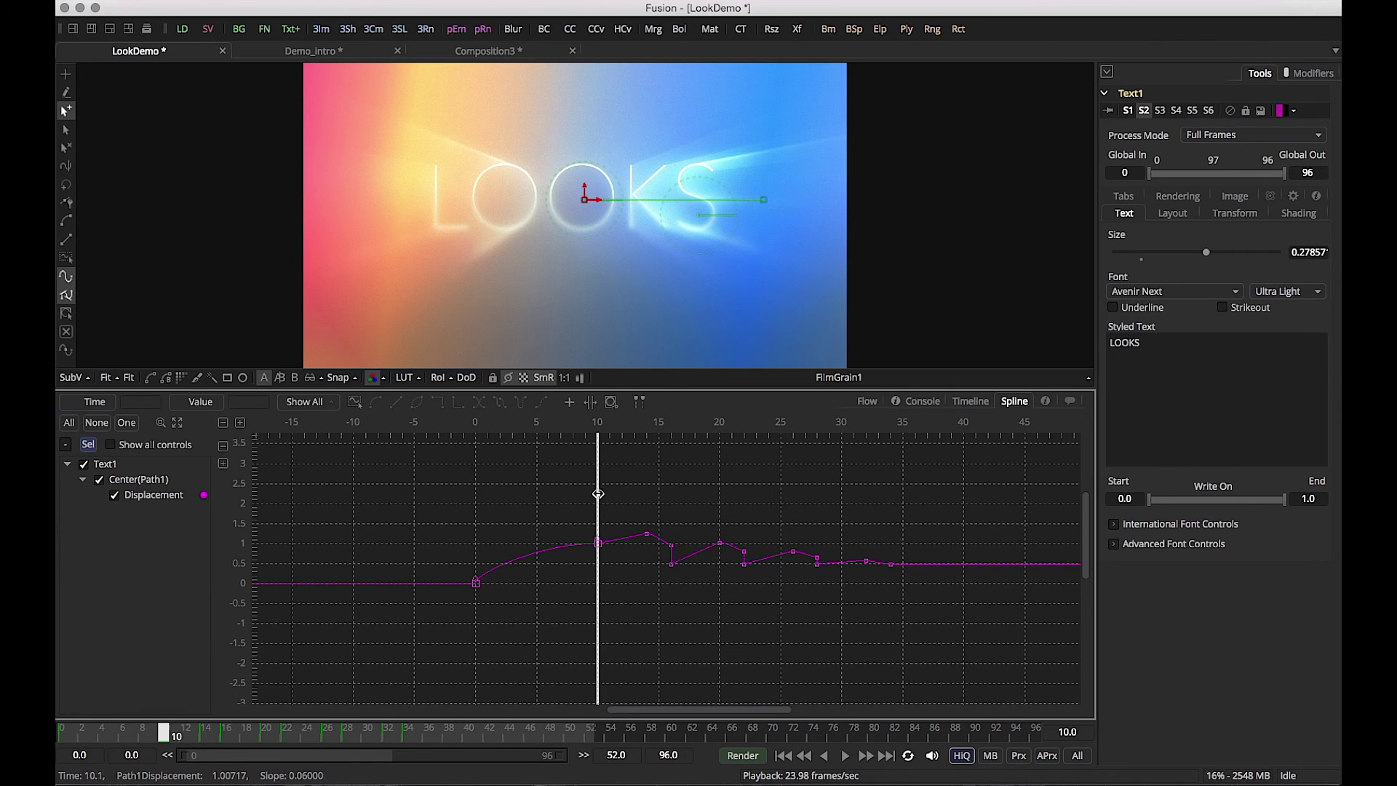
left_click_drag(598, 494, 731, 538)
left_click_drag(617, 502, 836, 584)
key("shift+s")
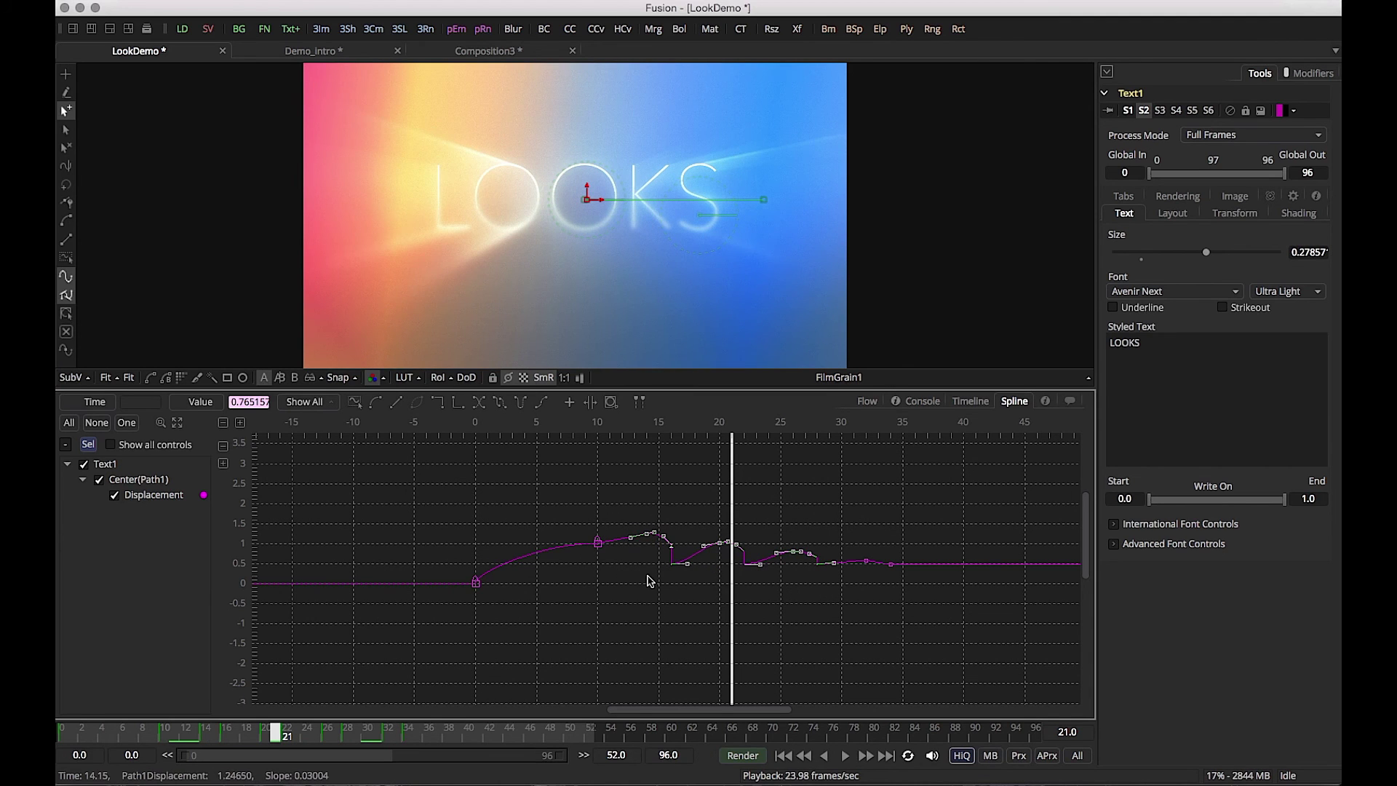
mouse_move(650, 581)
left_mouse_down()
mouse_move(682, 553)
mouse_move(665, 568)
mouse_move(651, 553)
mouse_move(667, 561)
left_mouse_up()
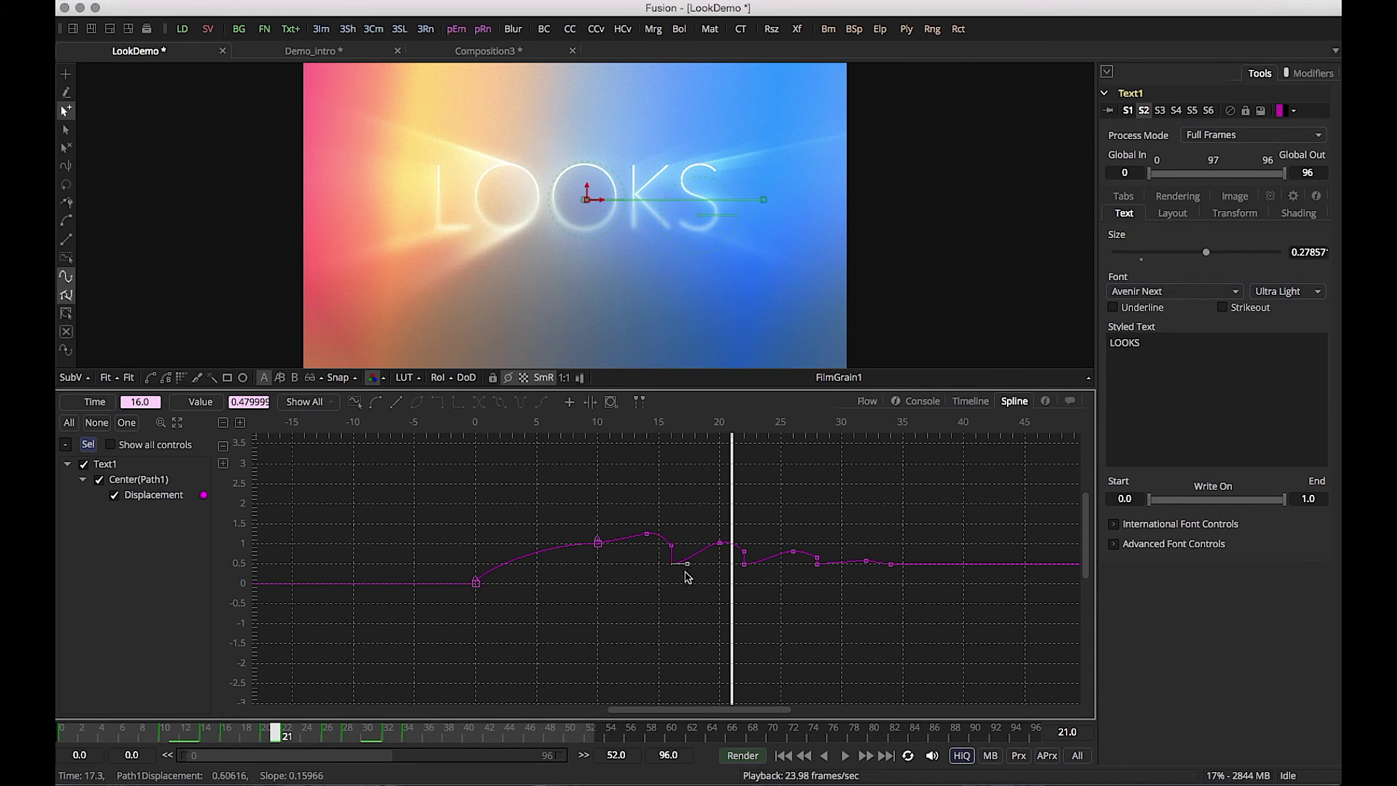
left_click_drag(674, 561, 835, 629)
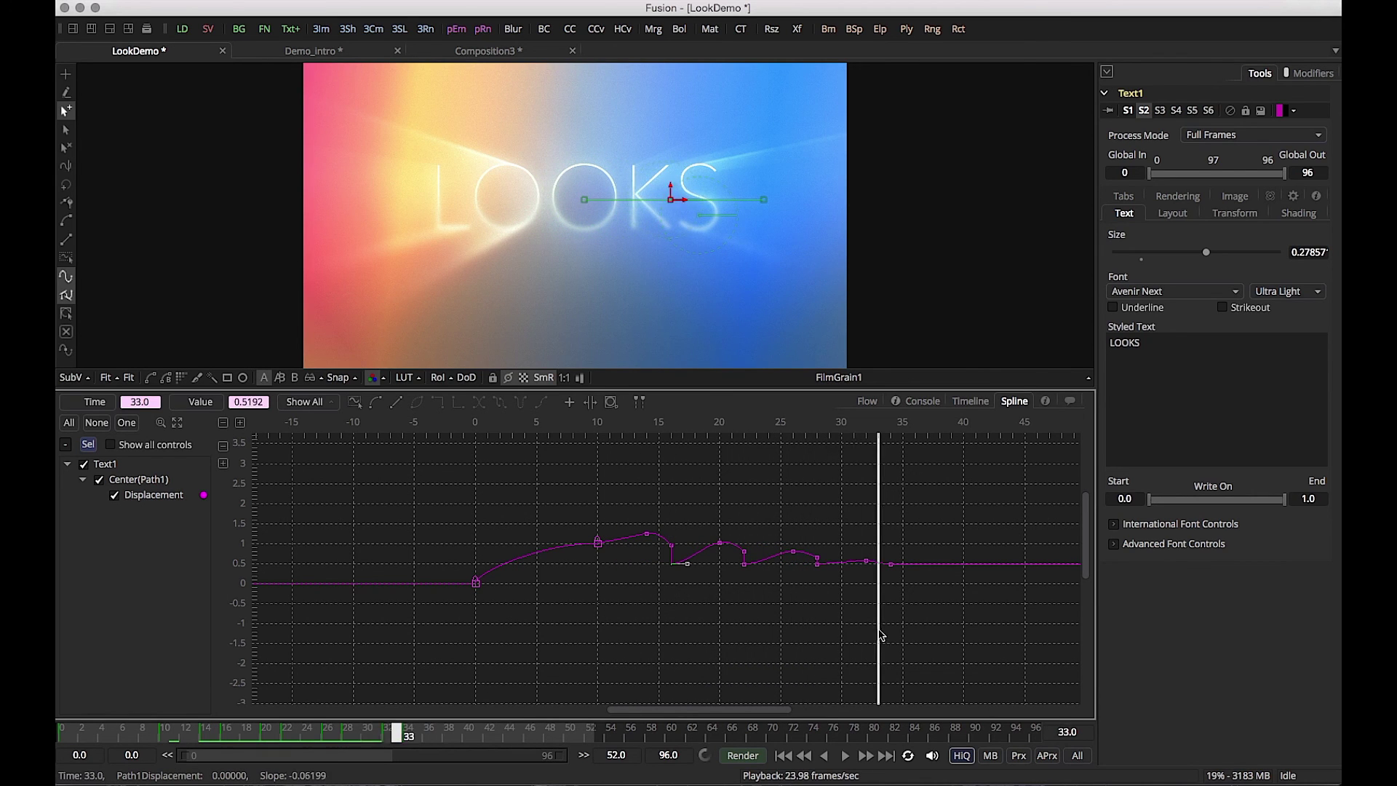
Step: Delete all Displacement keyframes after frame 10 so the curve stays flat
left_click_drag(881, 635, 793, 619)
left_click_drag(929, 503, 642, 620)
key("Delete")
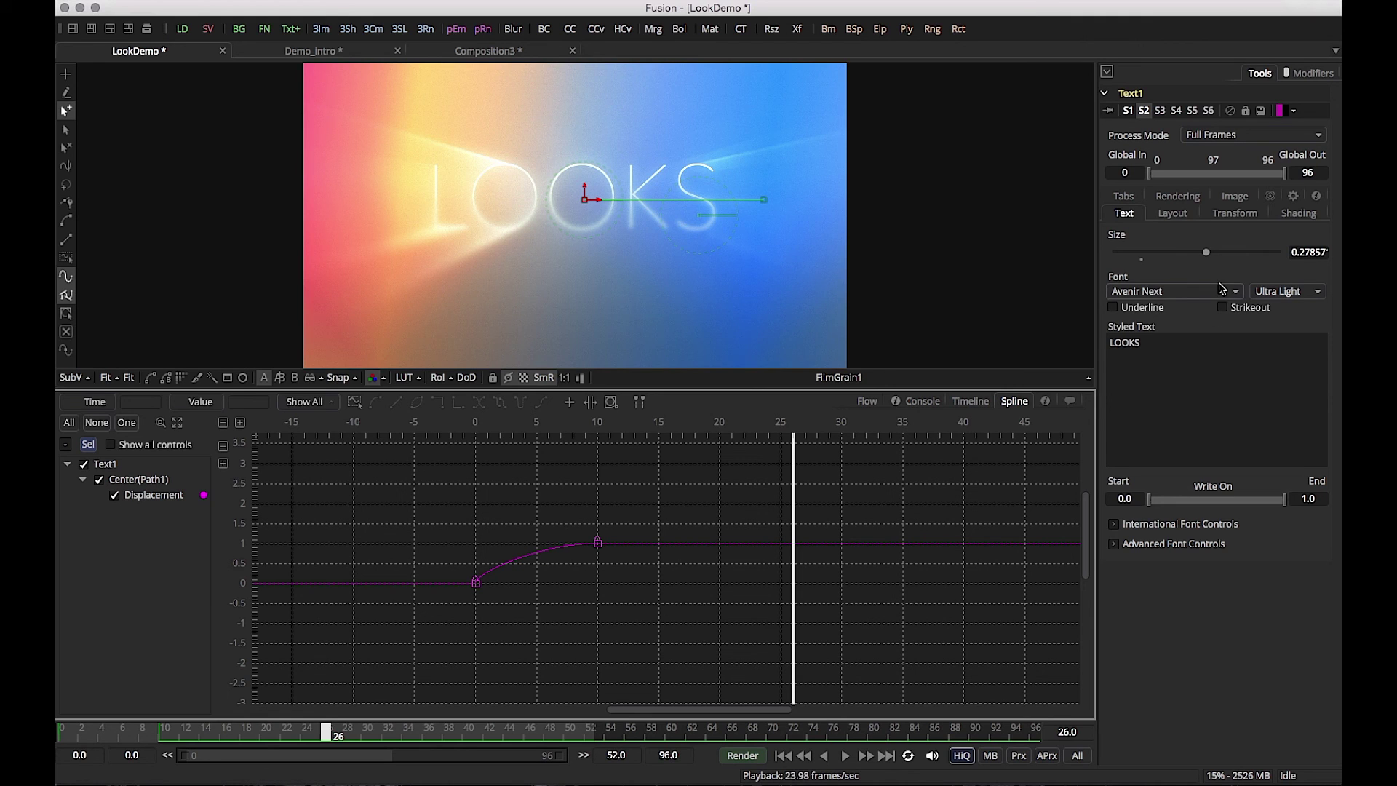
Step: Show the Flow node graph and open Background1's gradient settings
left_click(867, 402)
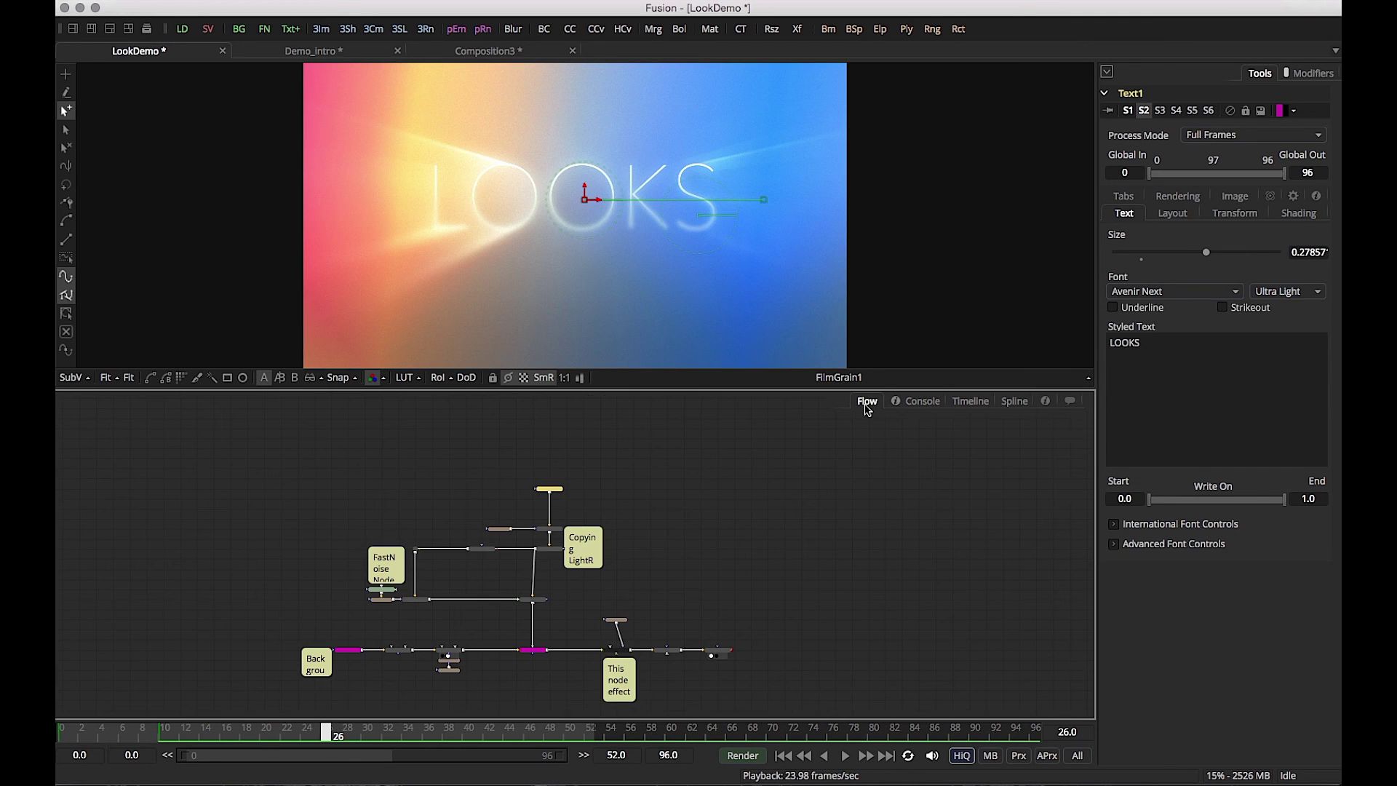
scroll(364, 546, "up", 4)
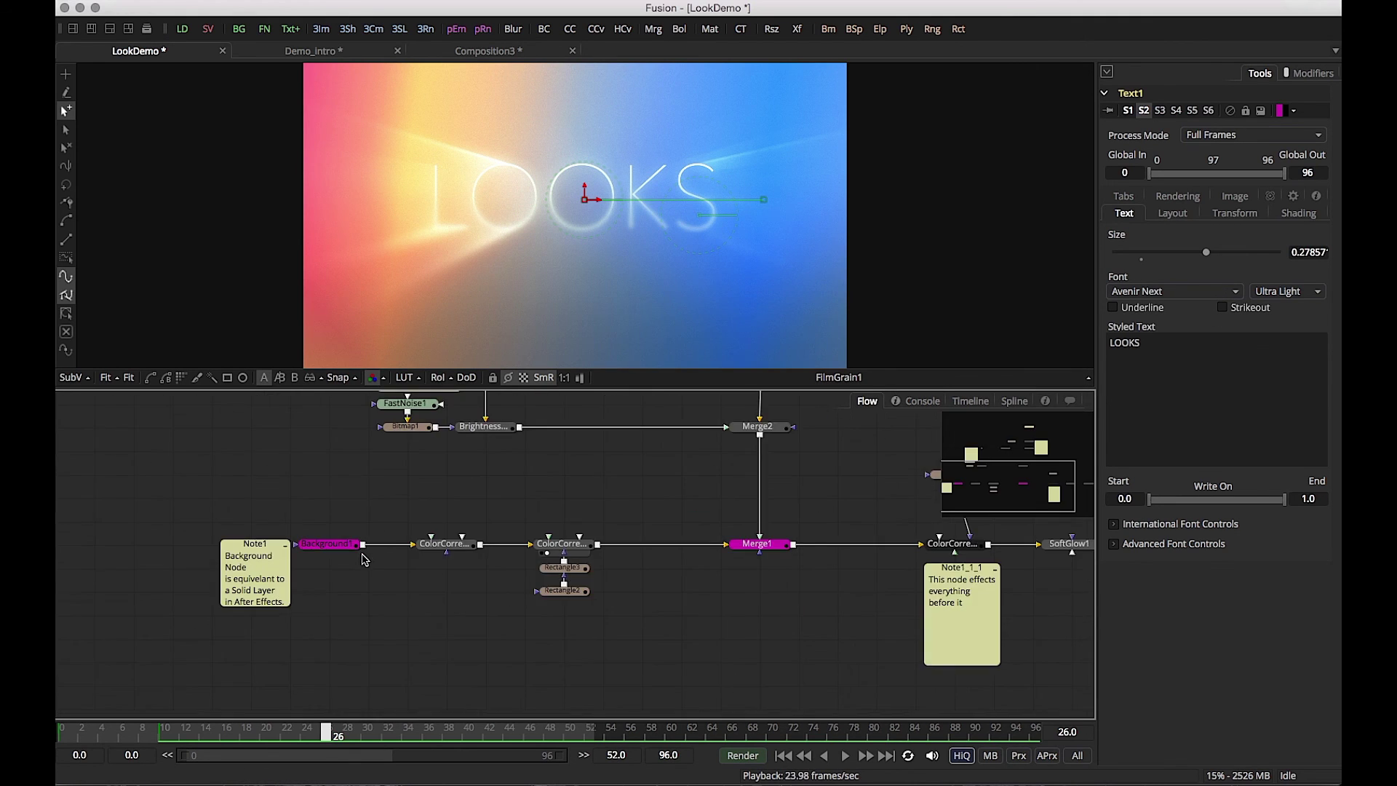
left_click(318, 542)
Step: Load Text1's S1 version in Composition3, then return to the LookDemo comp
left_click(469, 51)
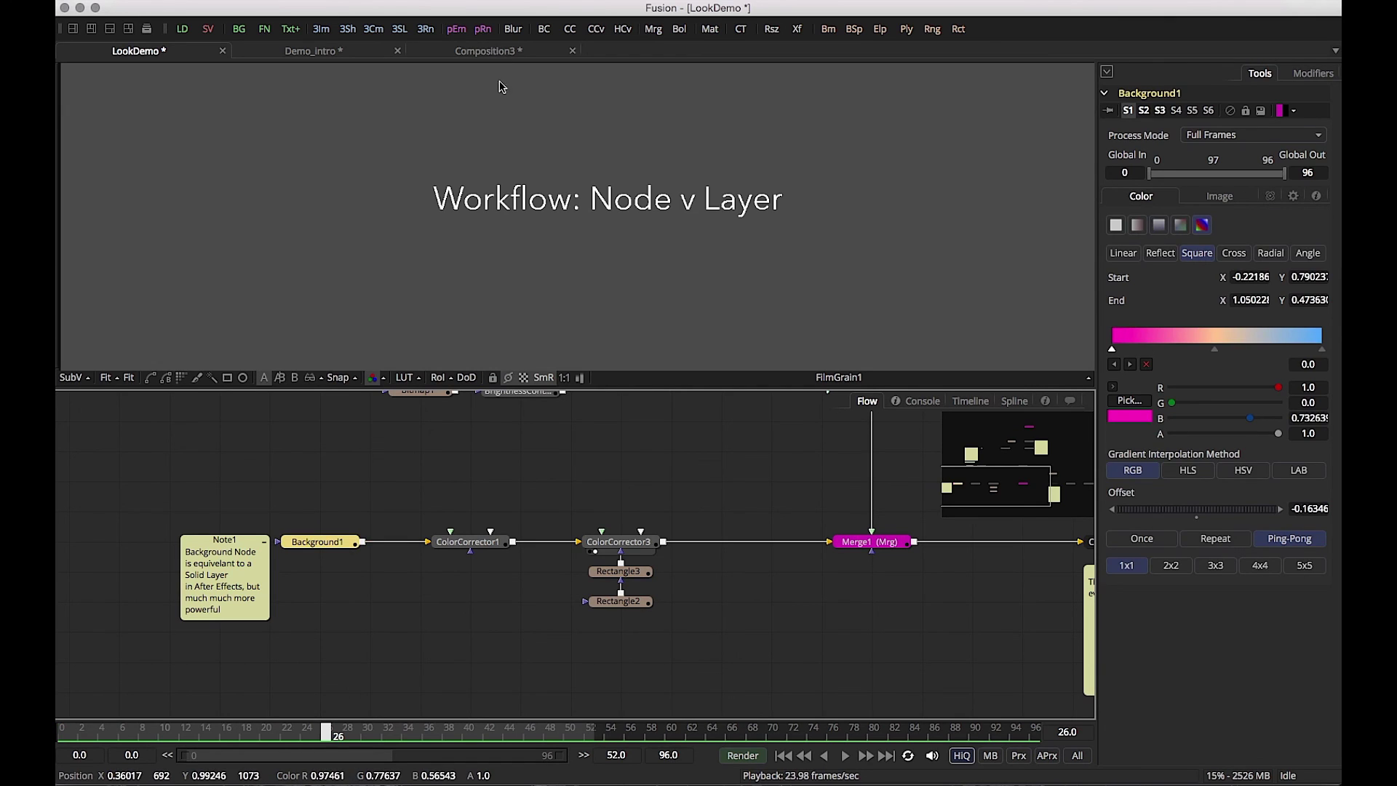
left_click(422, 428)
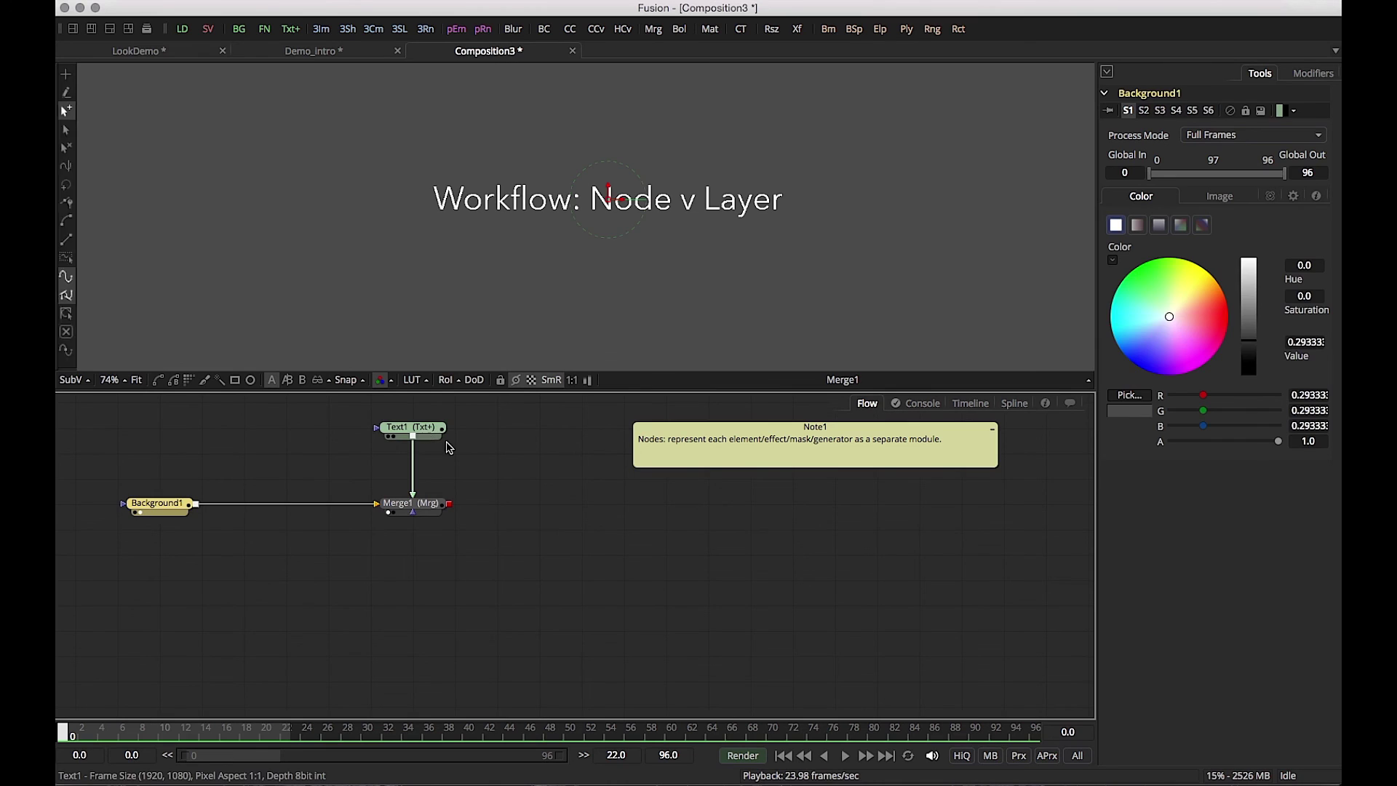
left_click(1129, 111)
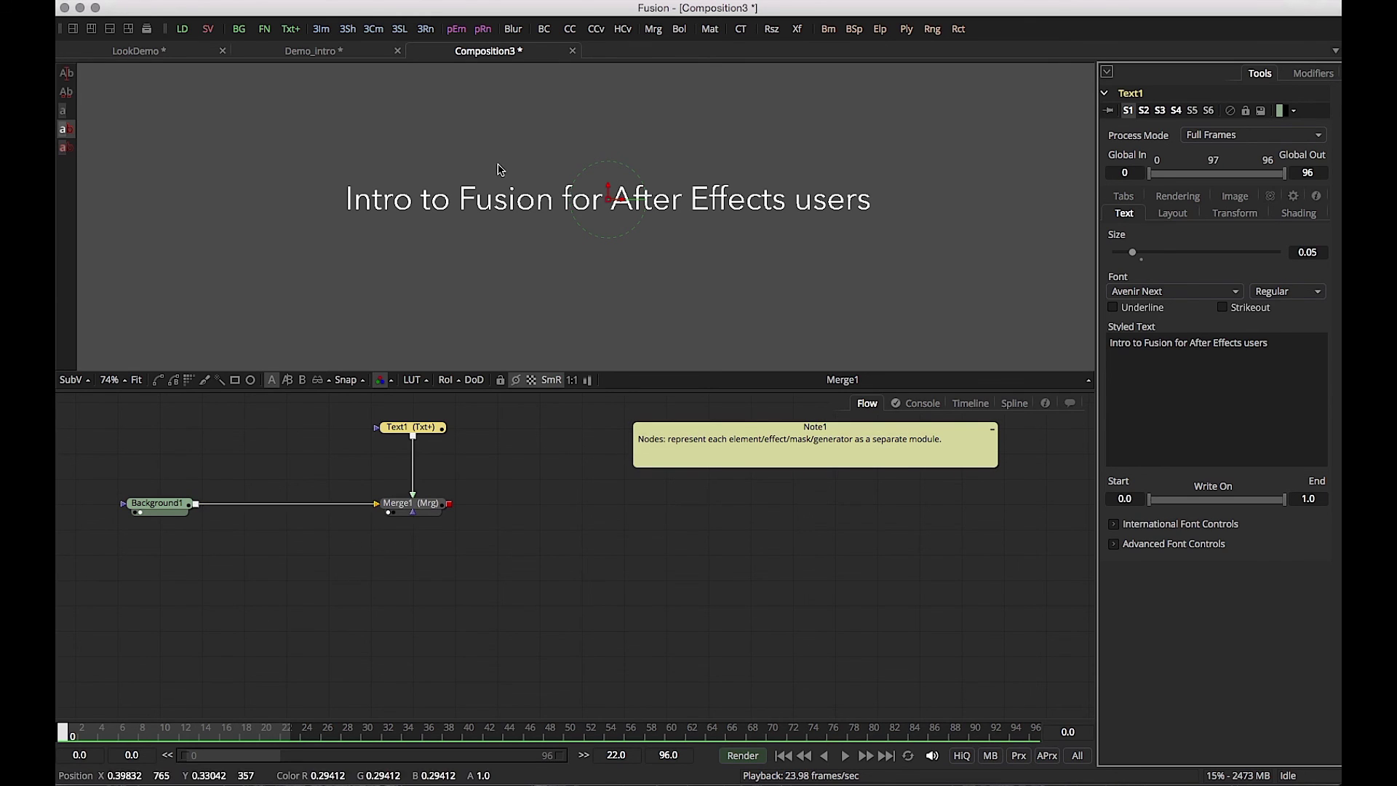
left_click(174, 57)
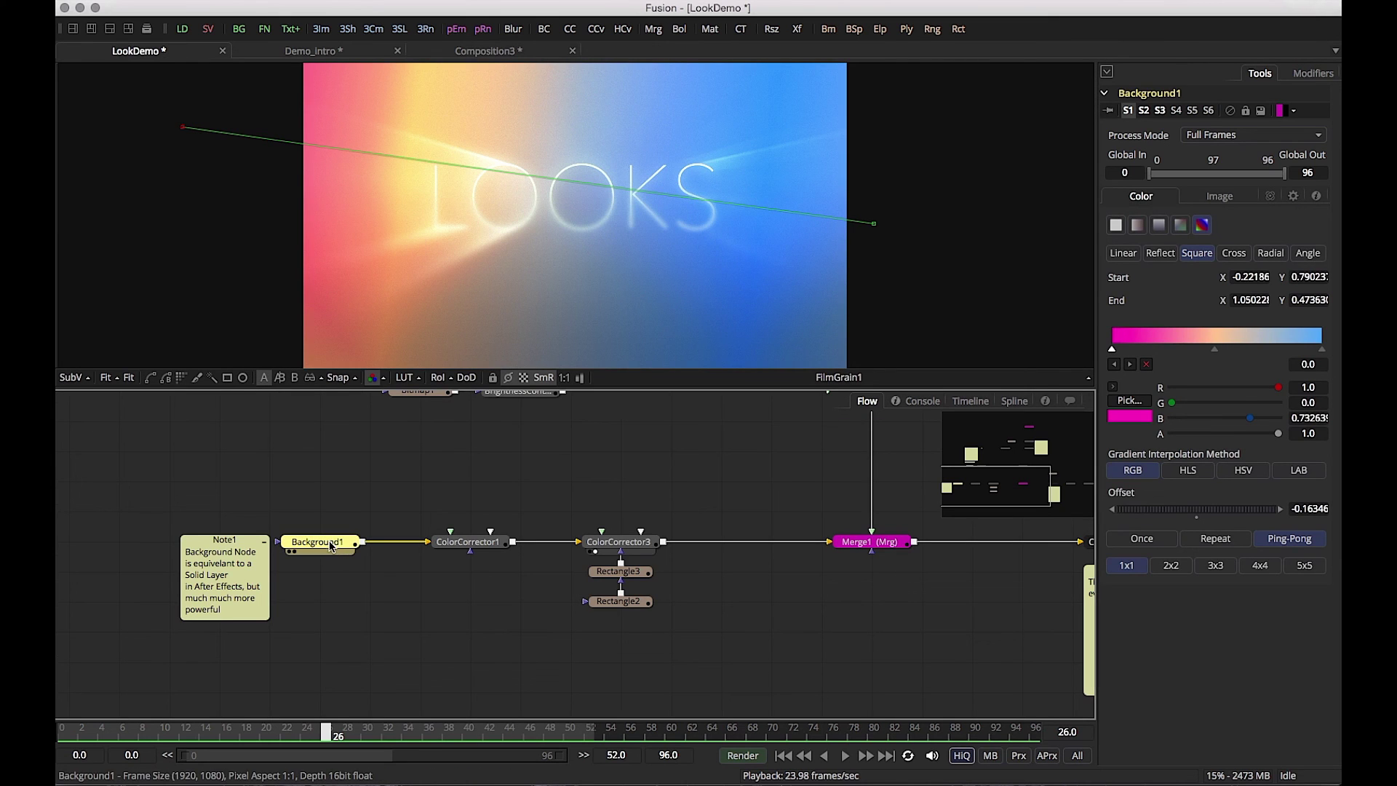
left_click(1146, 114)
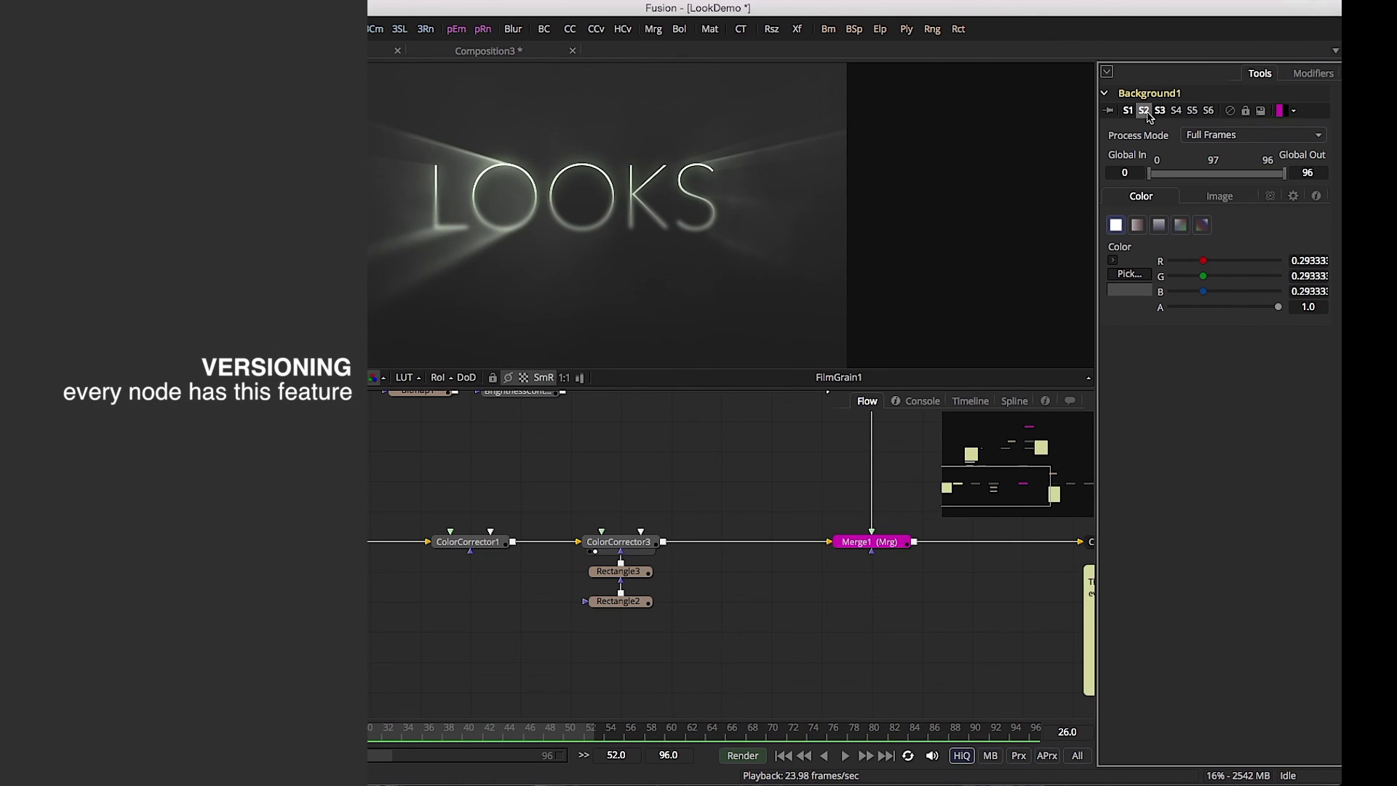
left_click(1161, 112)
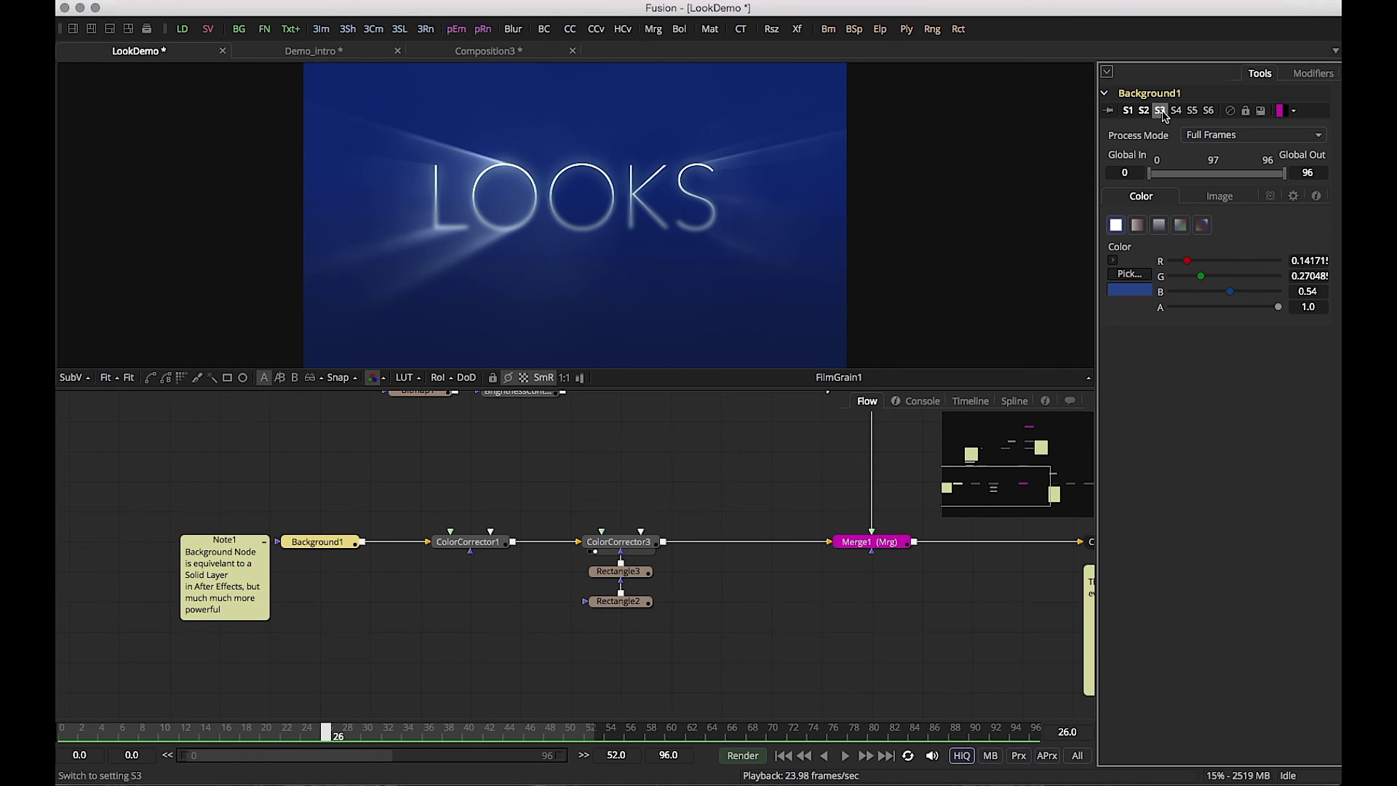
left_click(1144, 112)
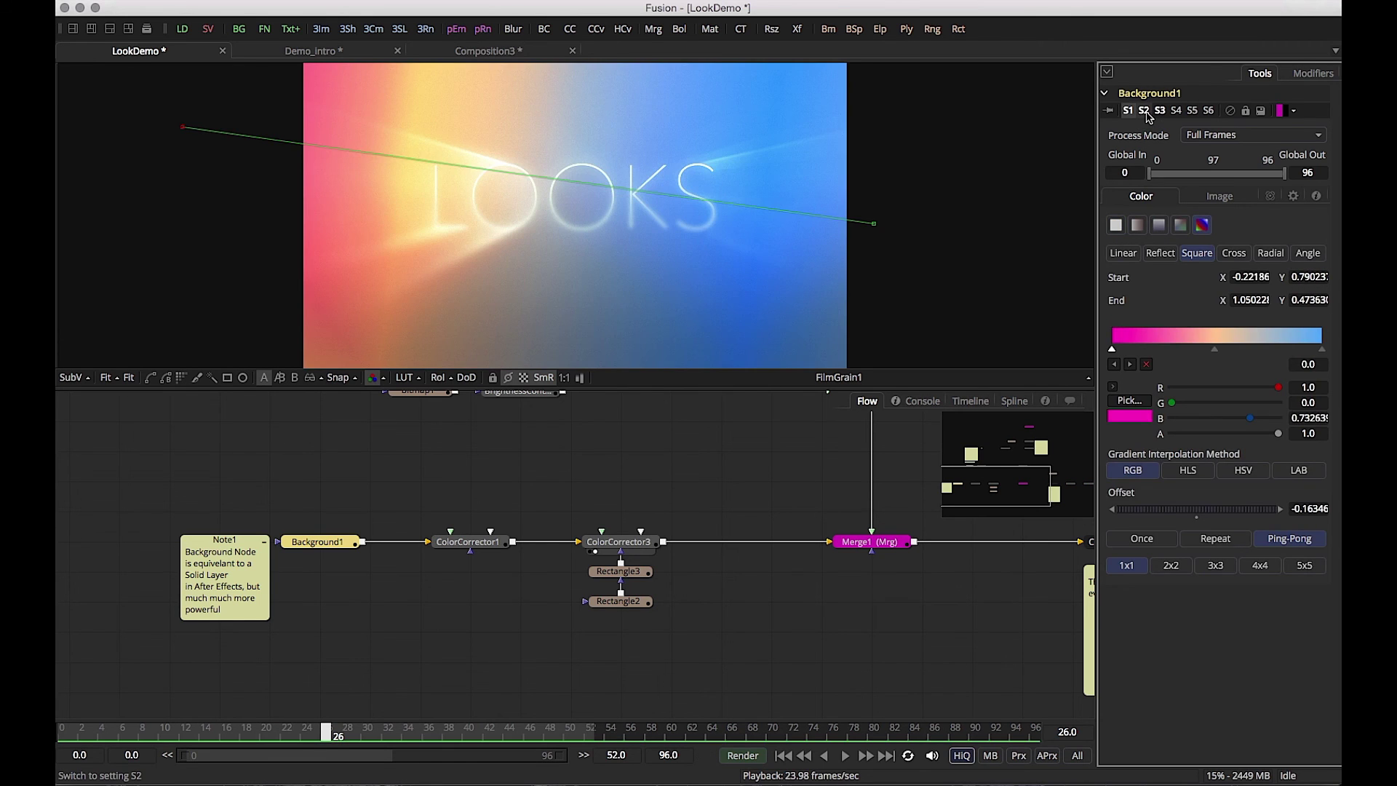
left_click(1160, 111)
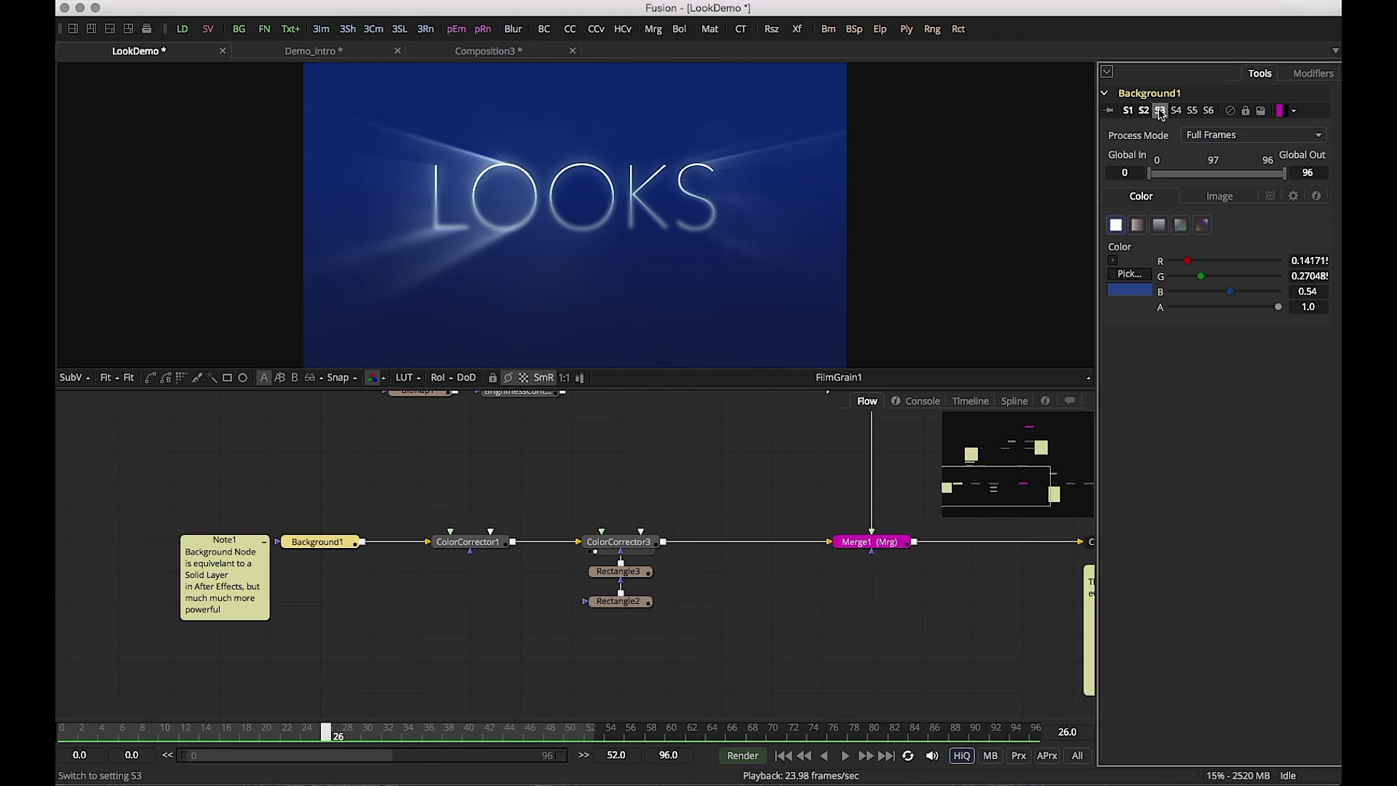
left_click(1160, 111)
left_click_drag(1186, 260, 1294, 261)
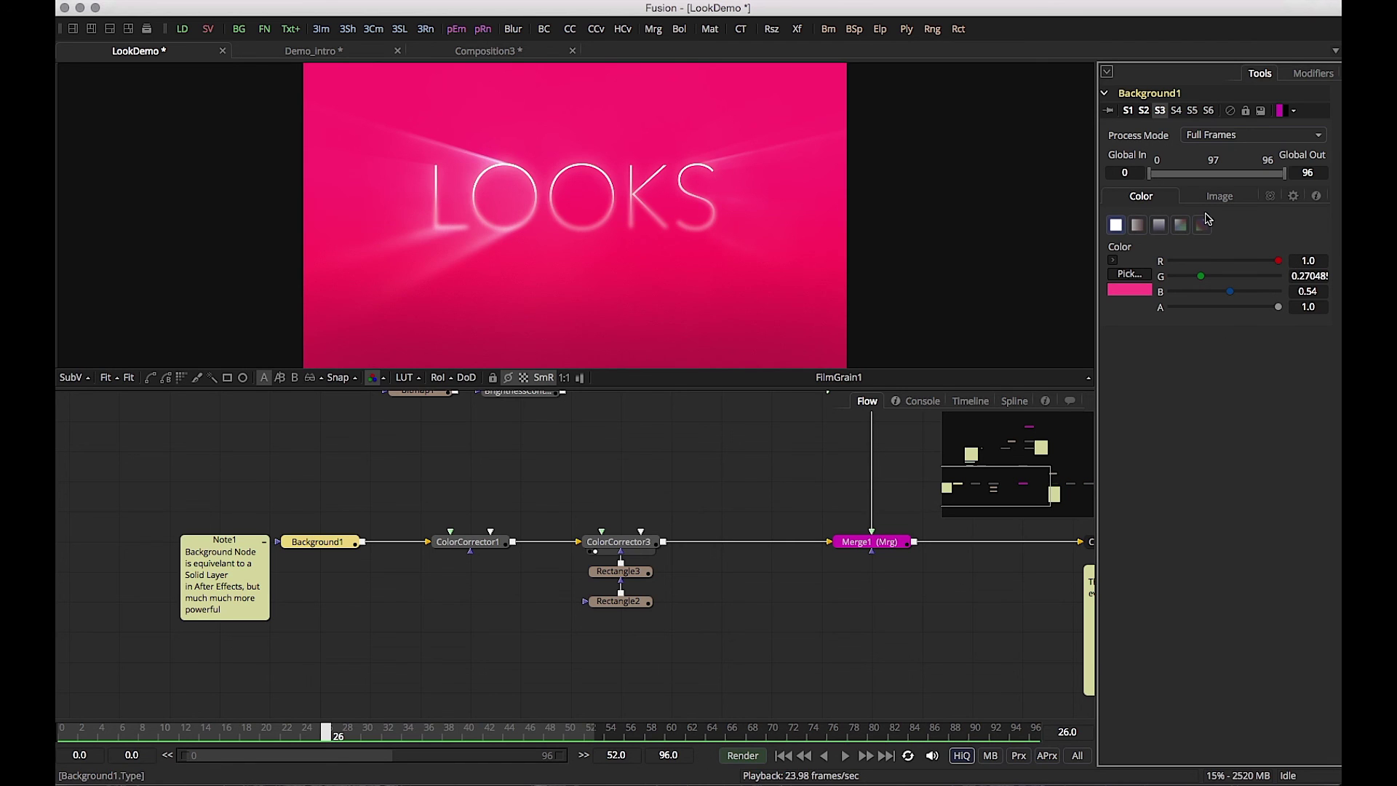
left_click(1128, 111)
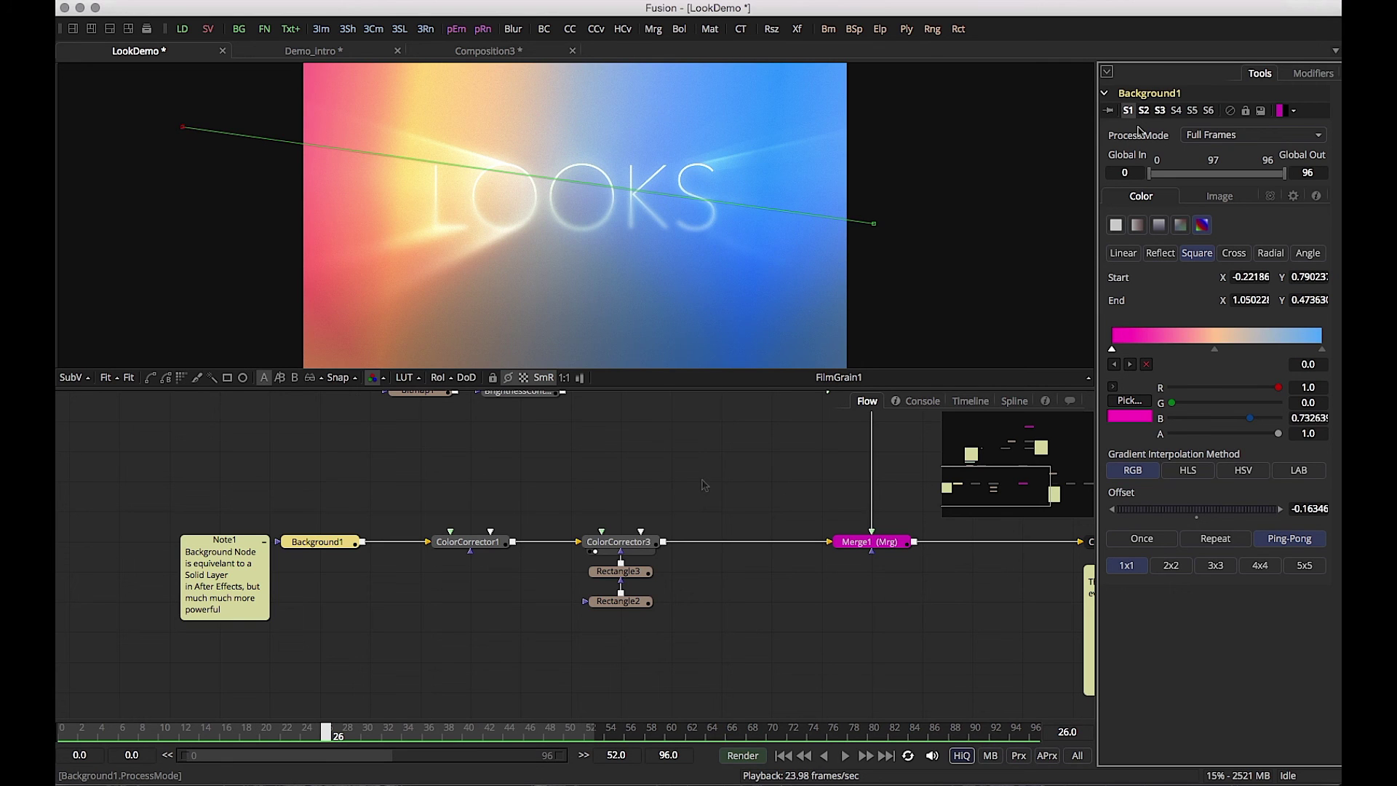
Step: Zoom out and pan the Flow view to show Background1 through FilmGrain1
scroll(702, 484, "down", 2)
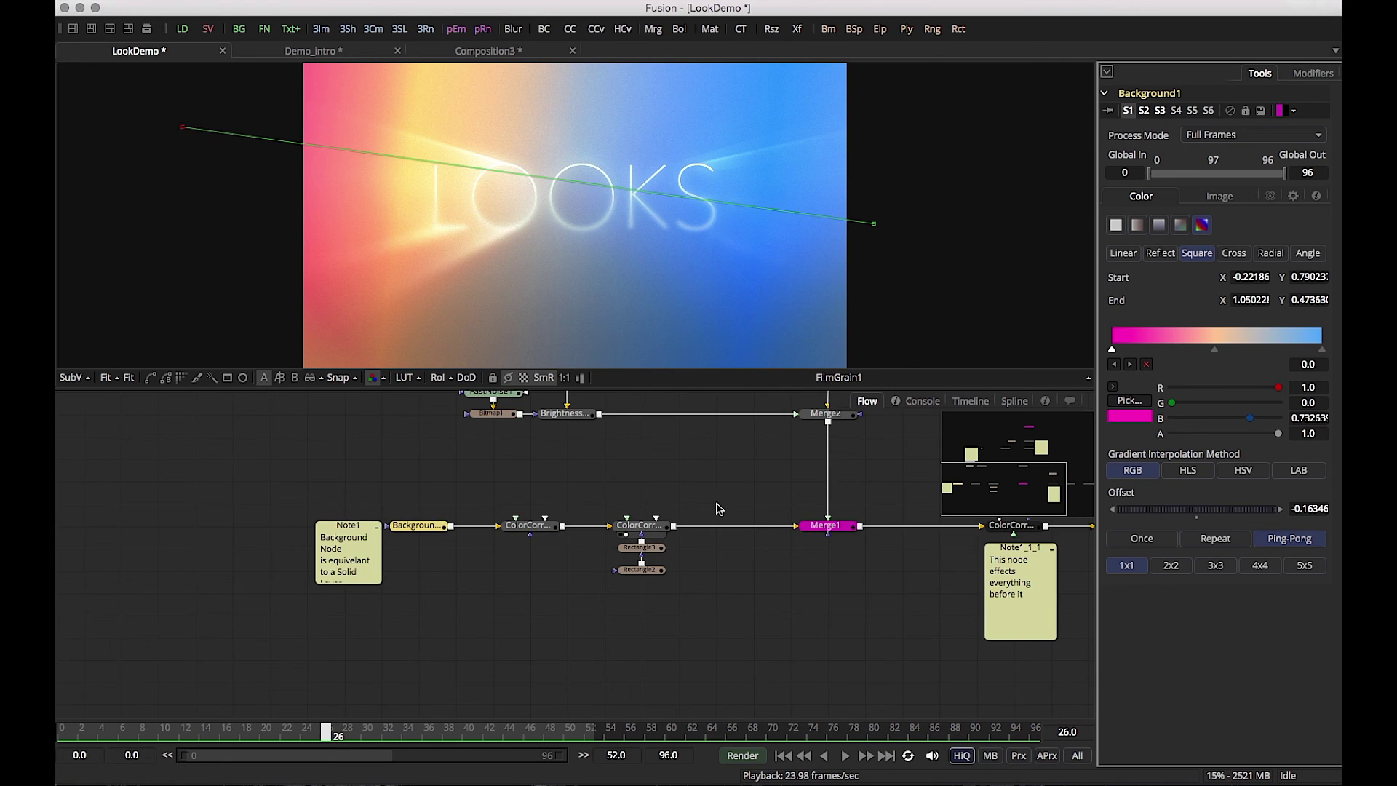
left_click_drag(714, 508, 444, 627)
scroll(445, 611, "down", 3)
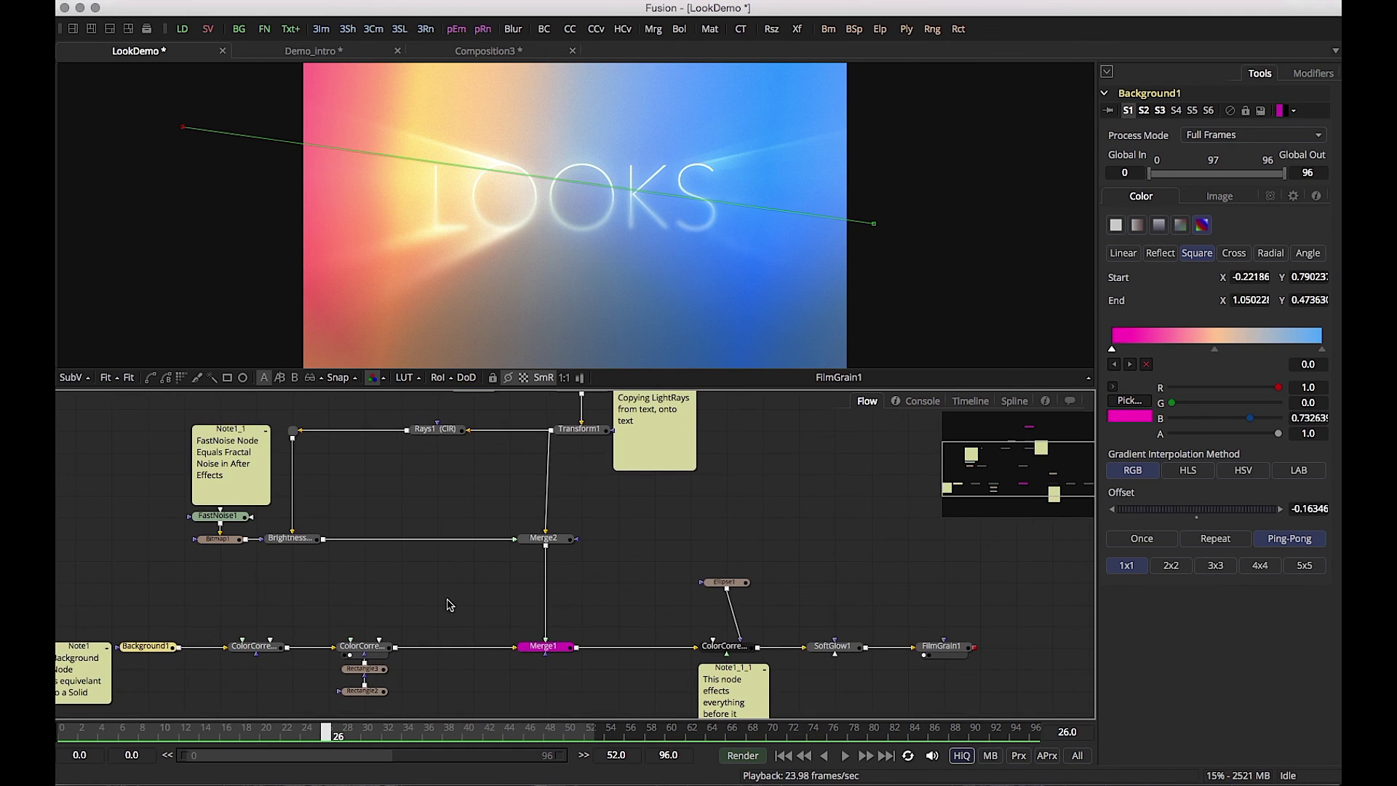